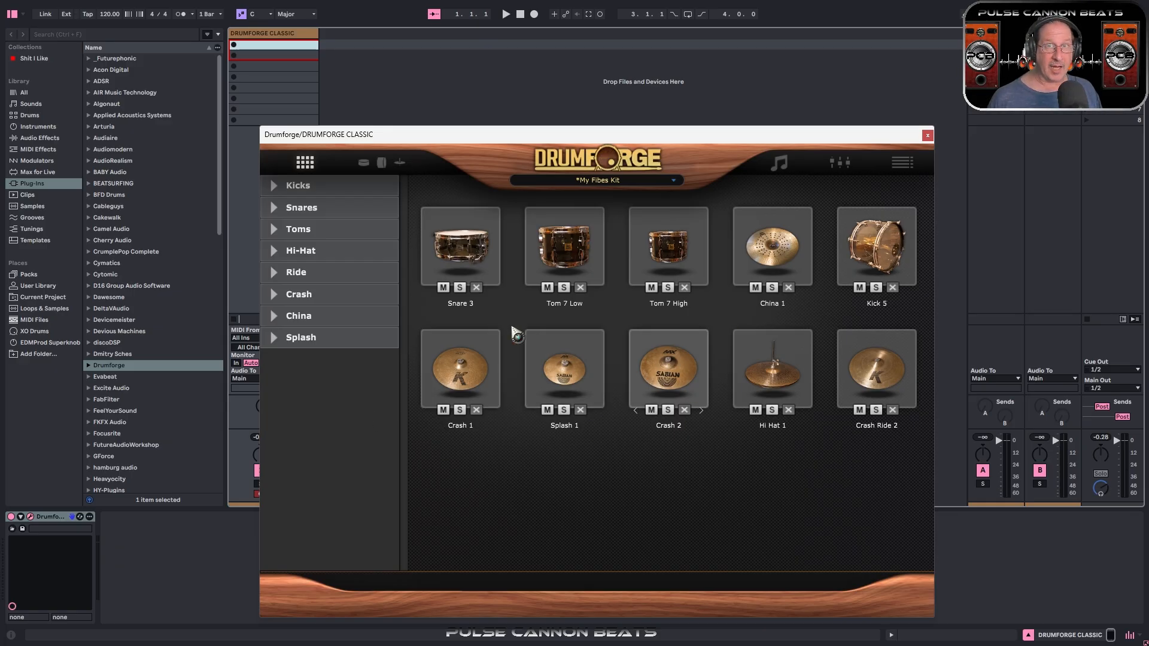
Step: Look through the Kicks, Snares and Toms categories of the drum library
click(276, 187)
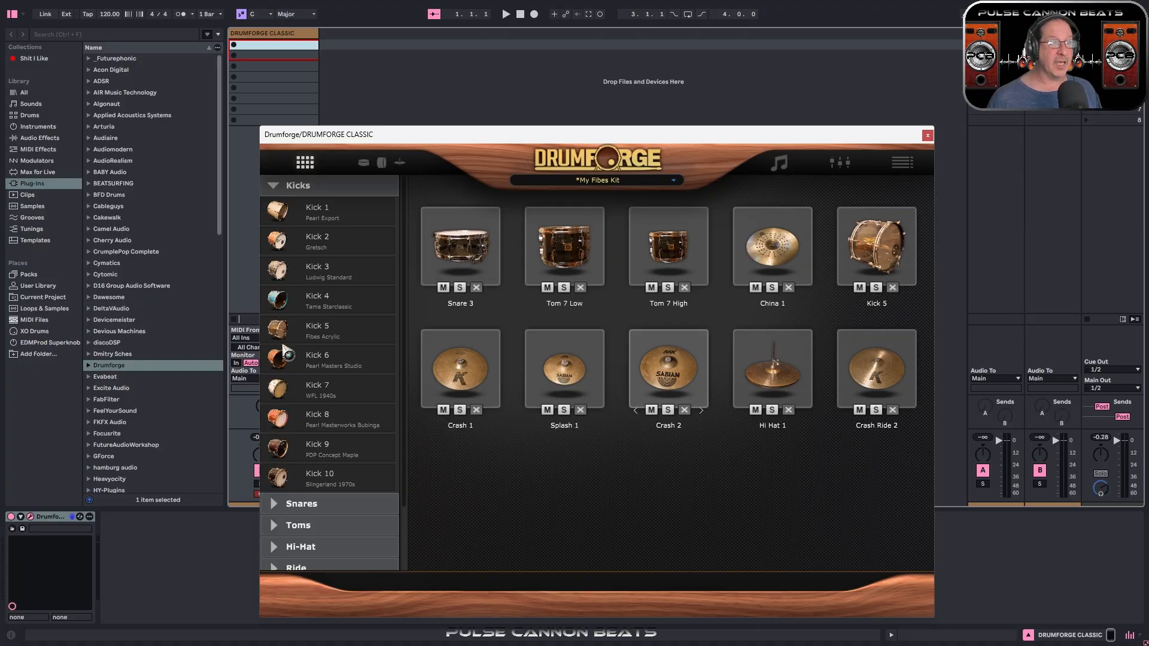
click(274, 188)
click(275, 211)
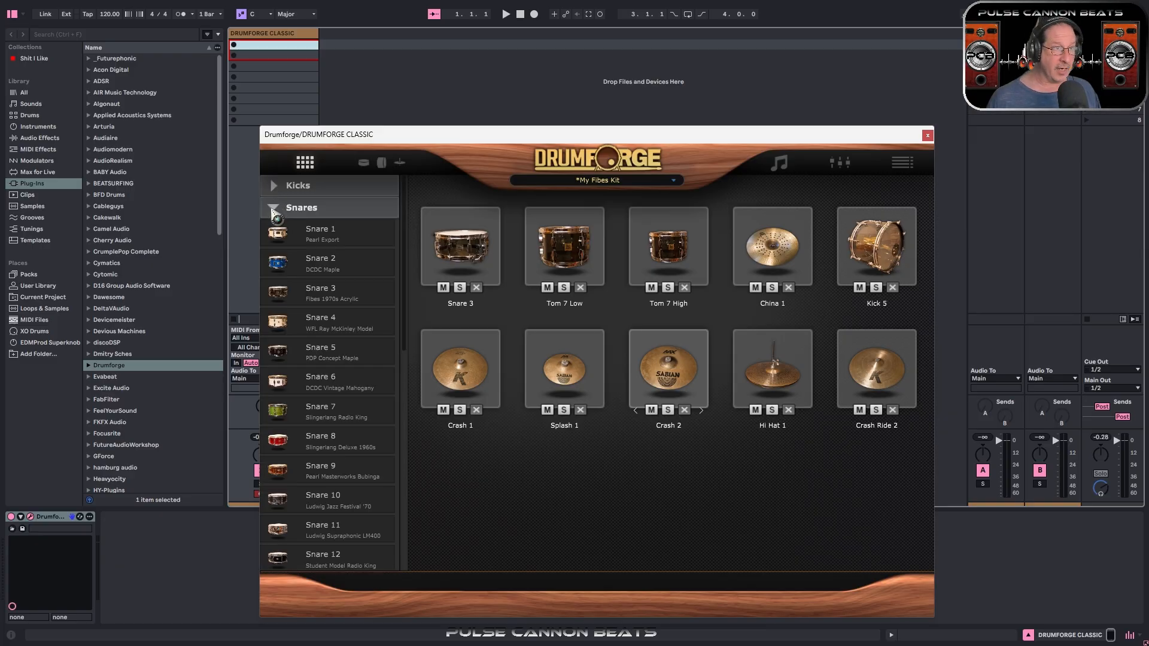
click(275, 210)
click(275, 231)
click(276, 232)
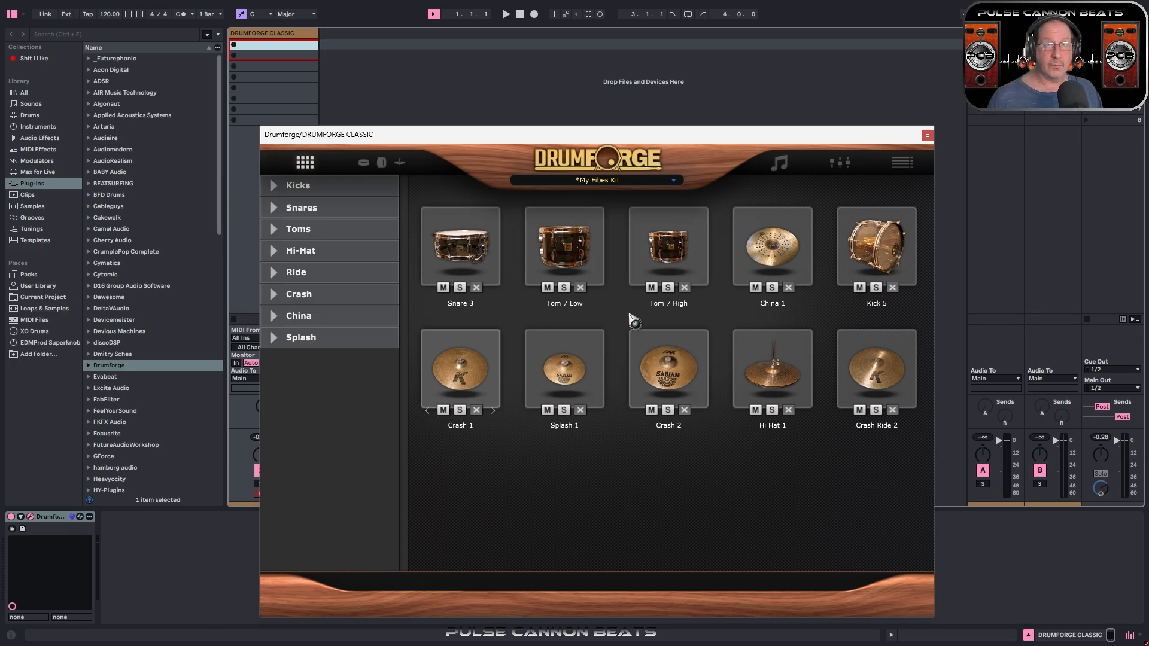
Step: Examine the microphone faders of the kit pieces one by one, from the snare and toms to the kick and fast crash
click(277, 187)
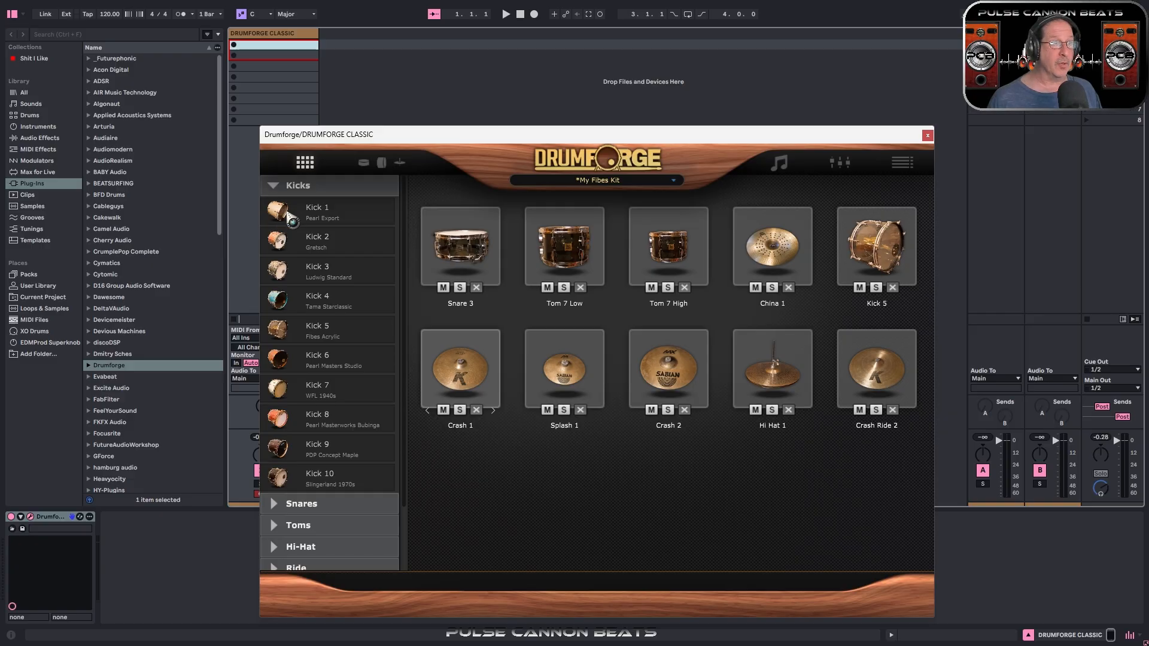
click(381, 165)
scroll(515, 259, down, 4)
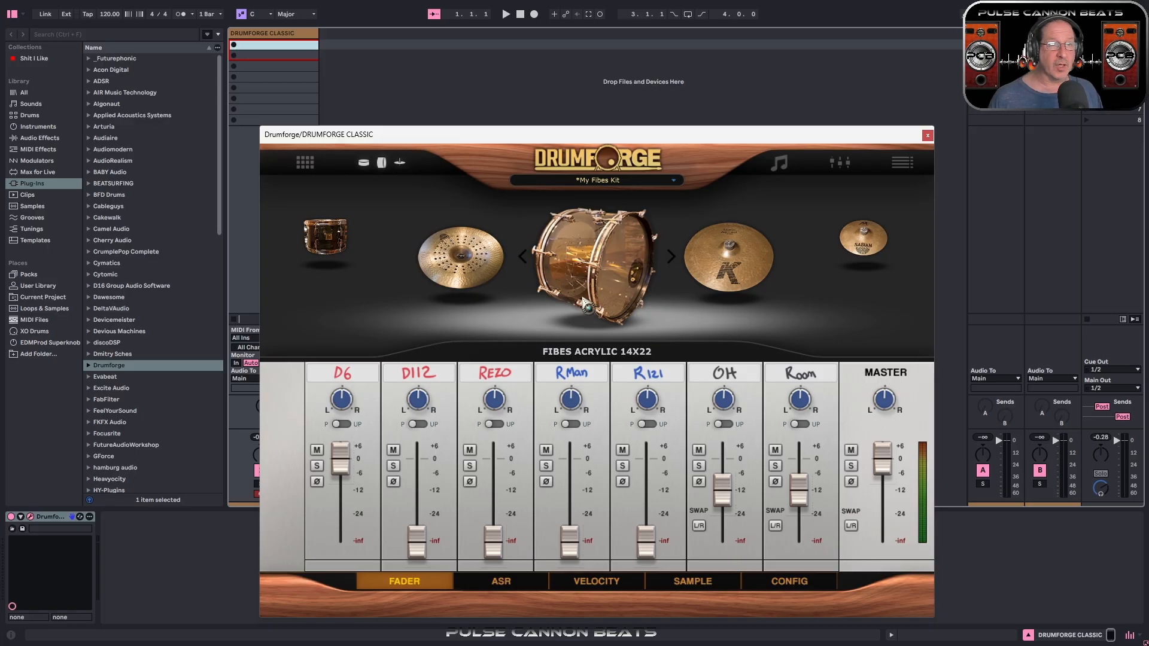
scroll(583, 302, up, 2)
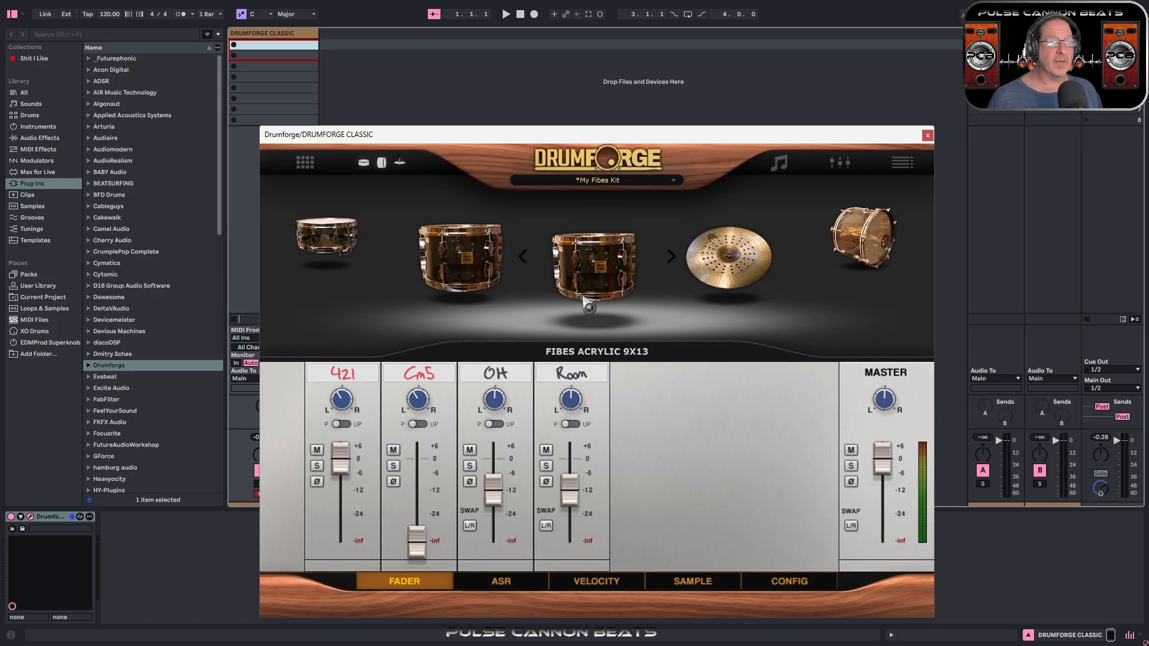
scroll(583, 302, up, 1)
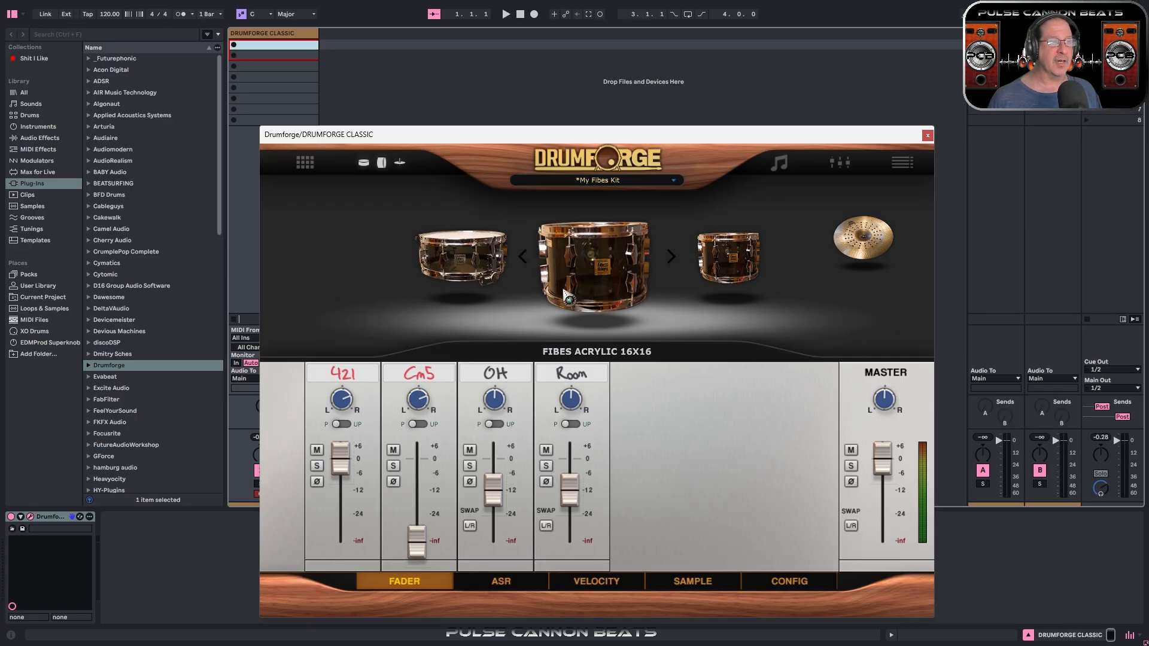
scroll(572, 299, up, 1)
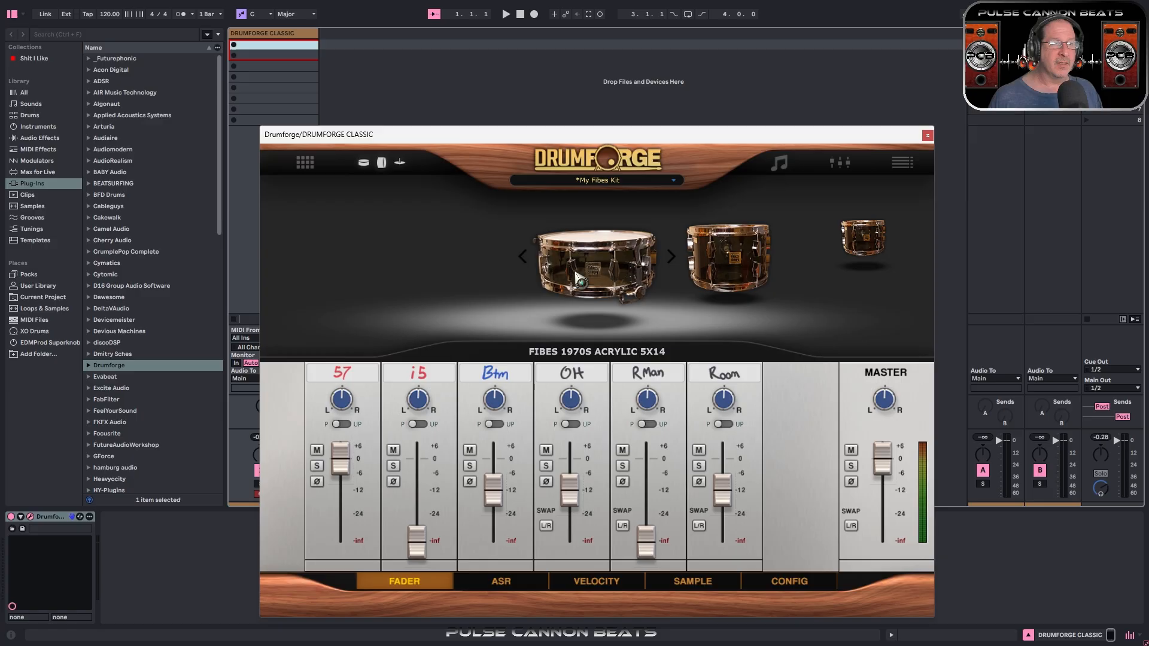
scroll(574, 281, up, 3)
scroll(589, 279, up, 4)
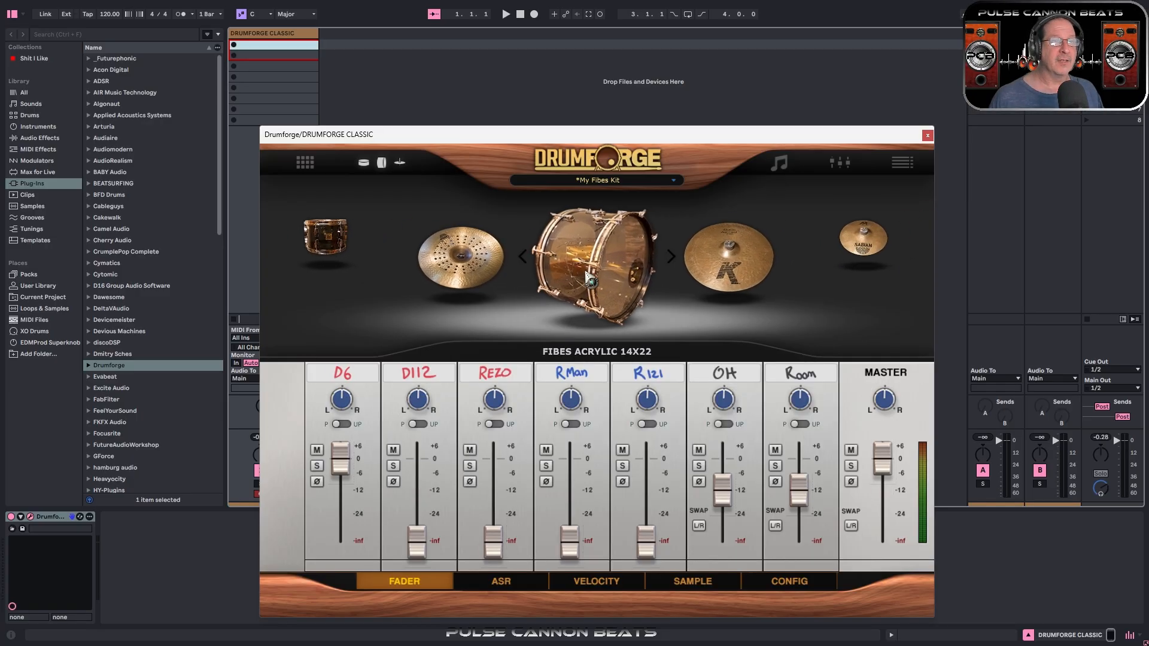
scroll(589, 278, up, 1)
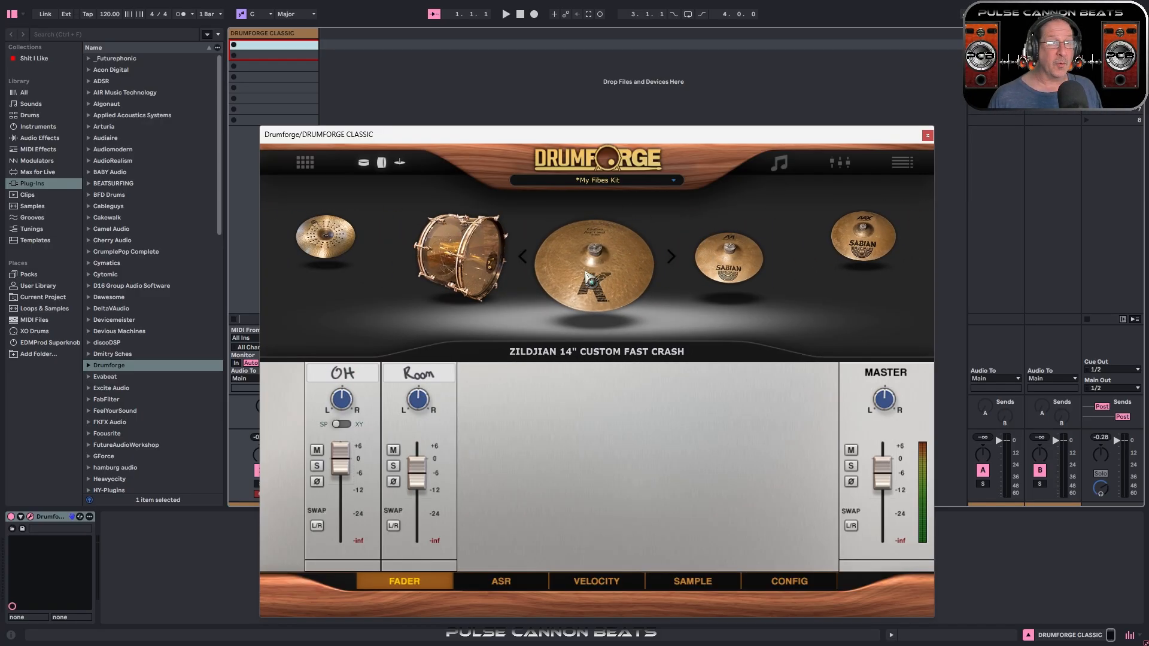
Step: Return to the kit grid and look through the Snares and Toms categories, leaving all categories collapsed
click(305, 161)
click(274, 186)
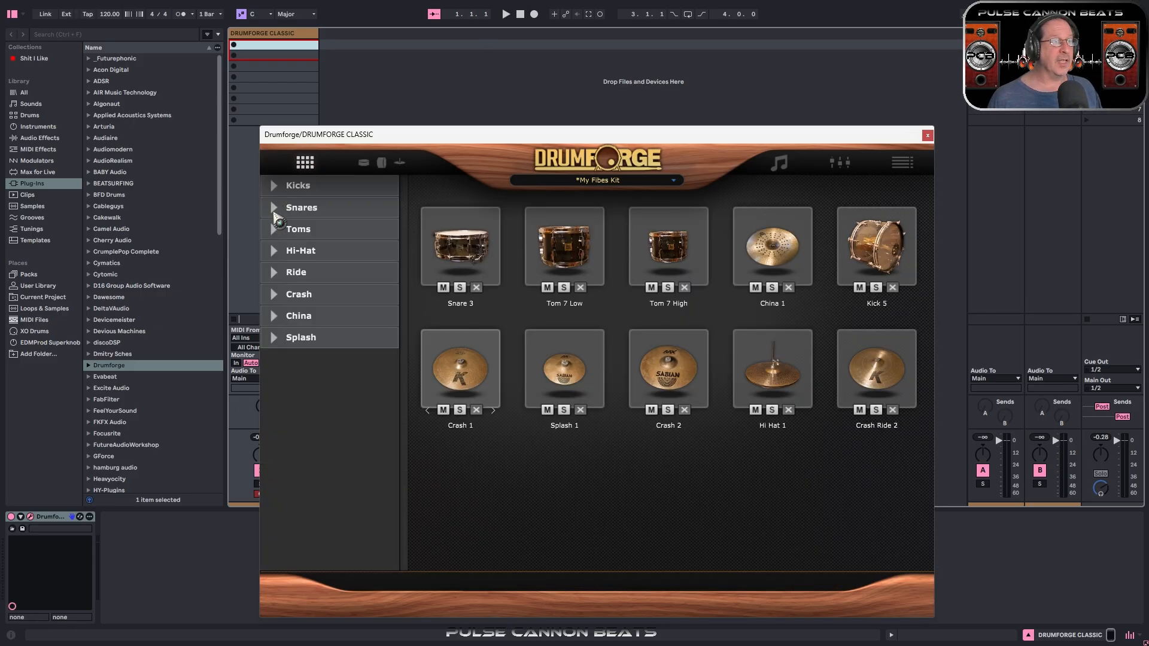
click(274, 212)
click(274, 212)
click(273, 230)
click(274, 229)
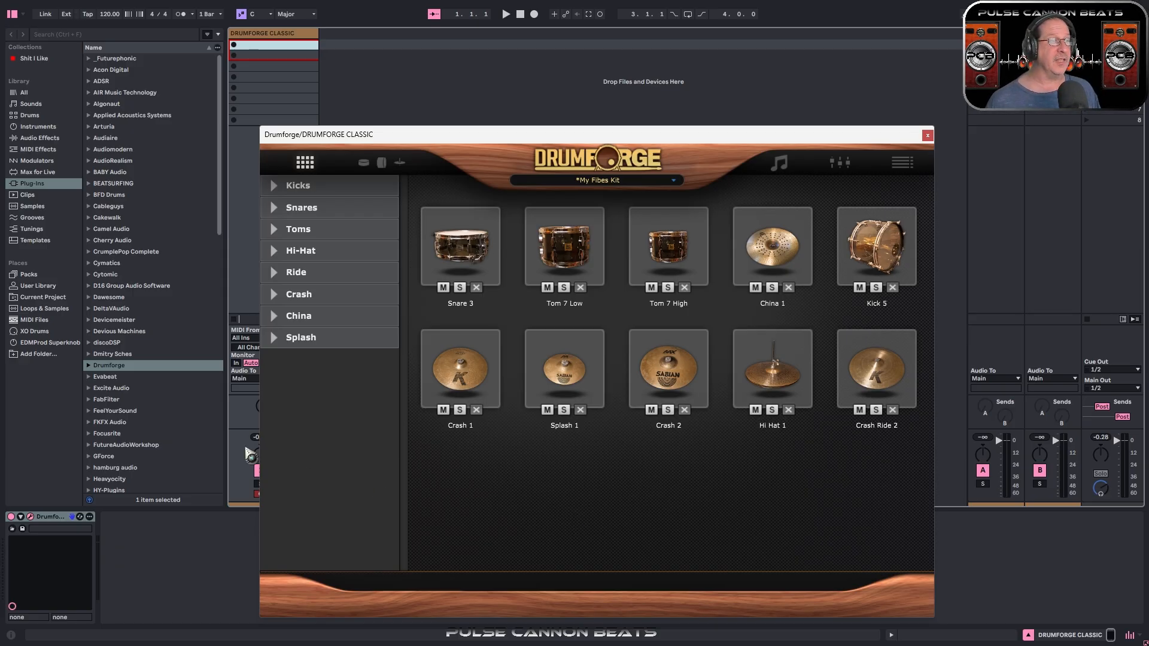
Step: Expand the Drumforge folder among the host's plug-ins and view the Drumforge settings
click(88, 365)
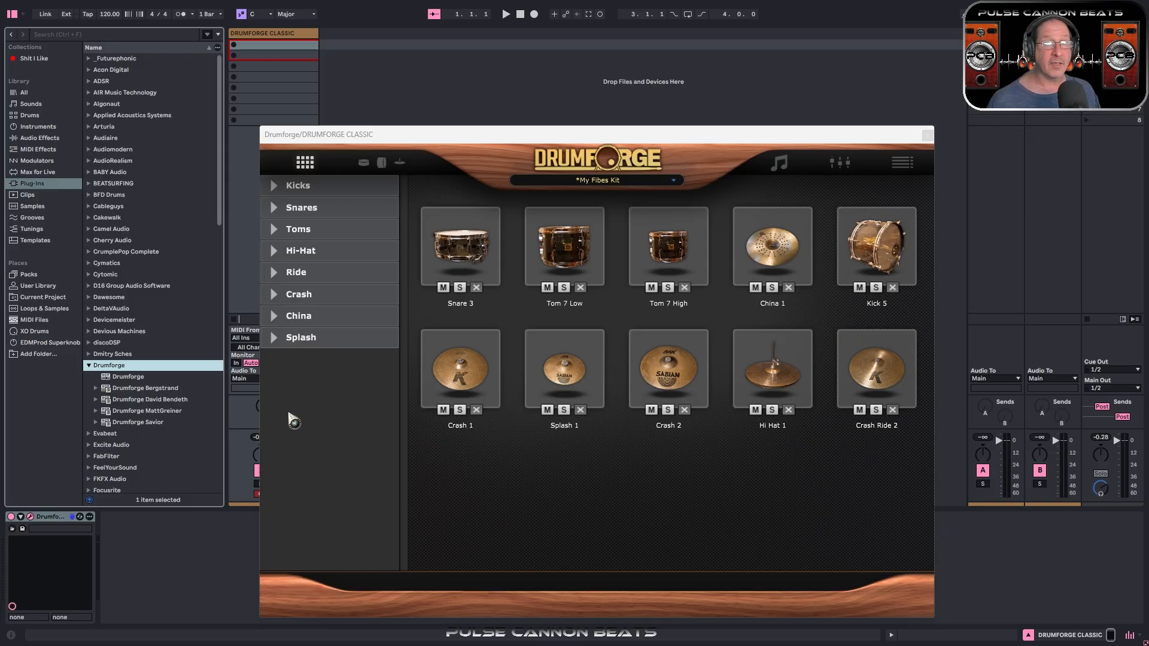
mouse_move(606, 299)
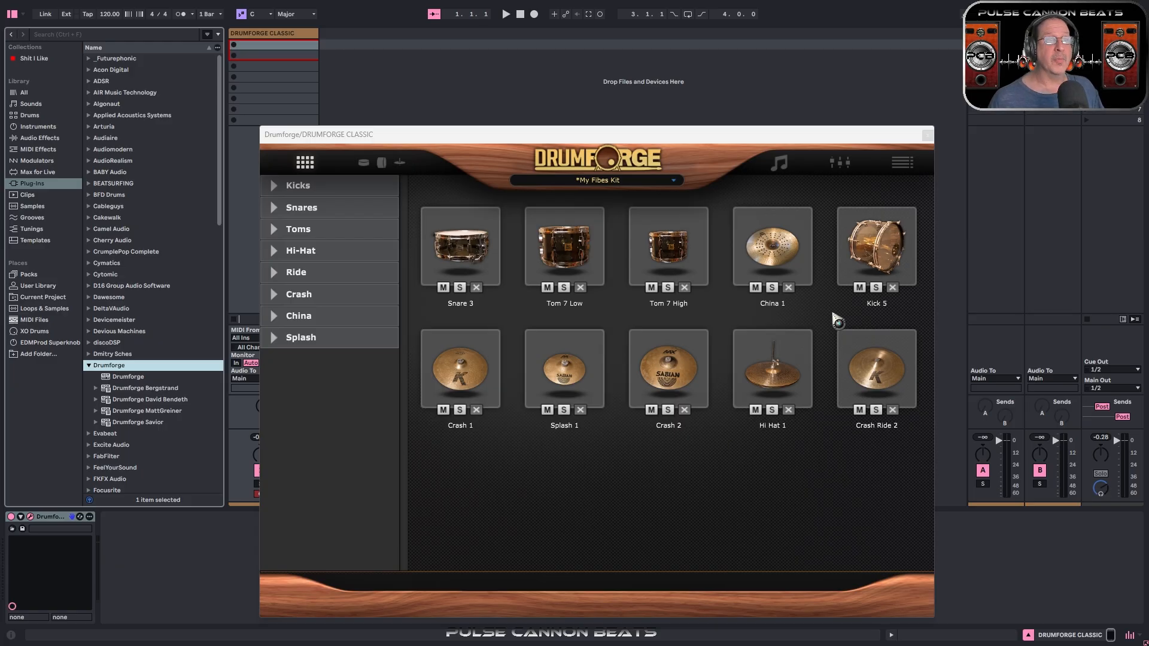
click(585, 165)
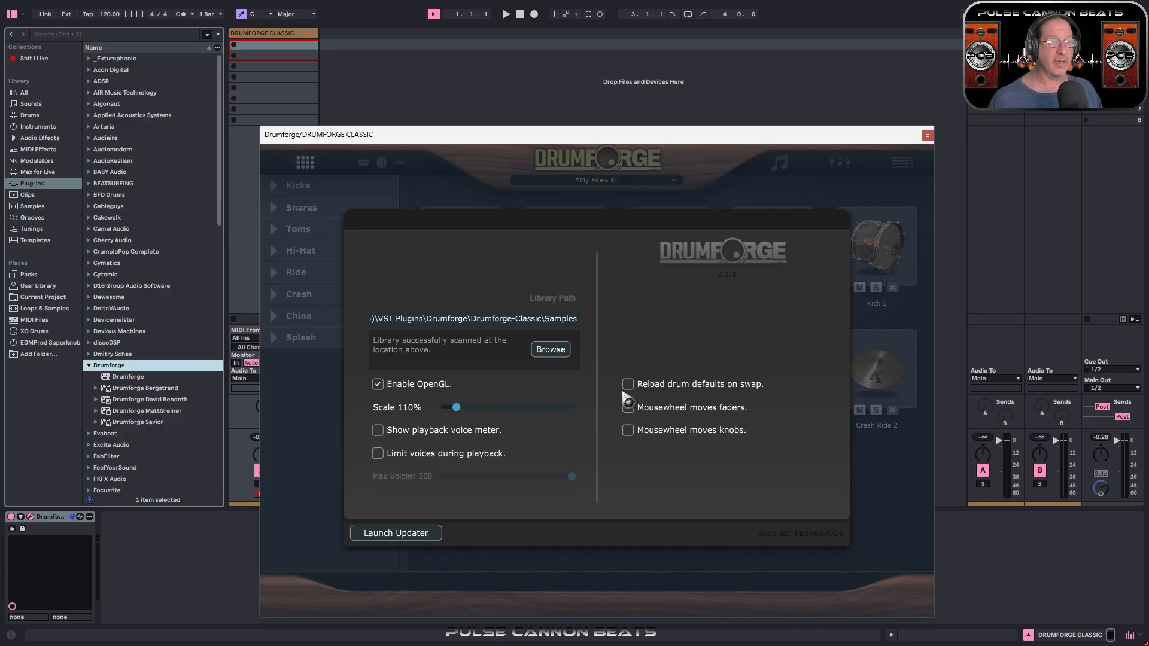
click(598, 159)
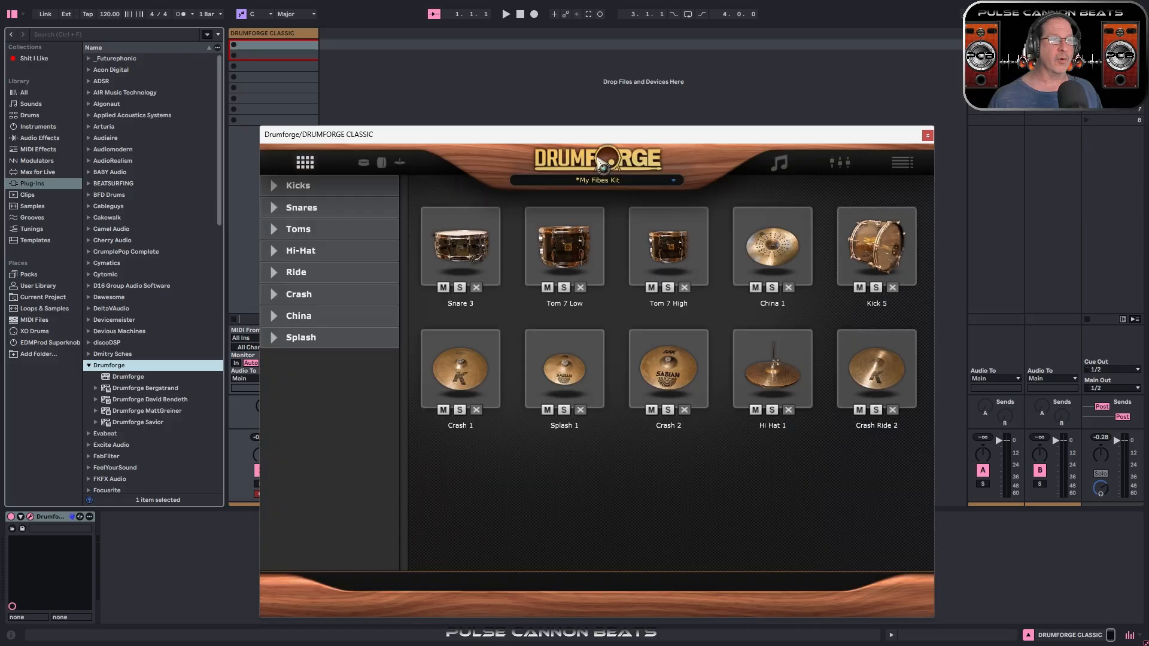
Step: Close and reopen the Drumforge Classic window, and look at the Kicks category
click(927, 136)
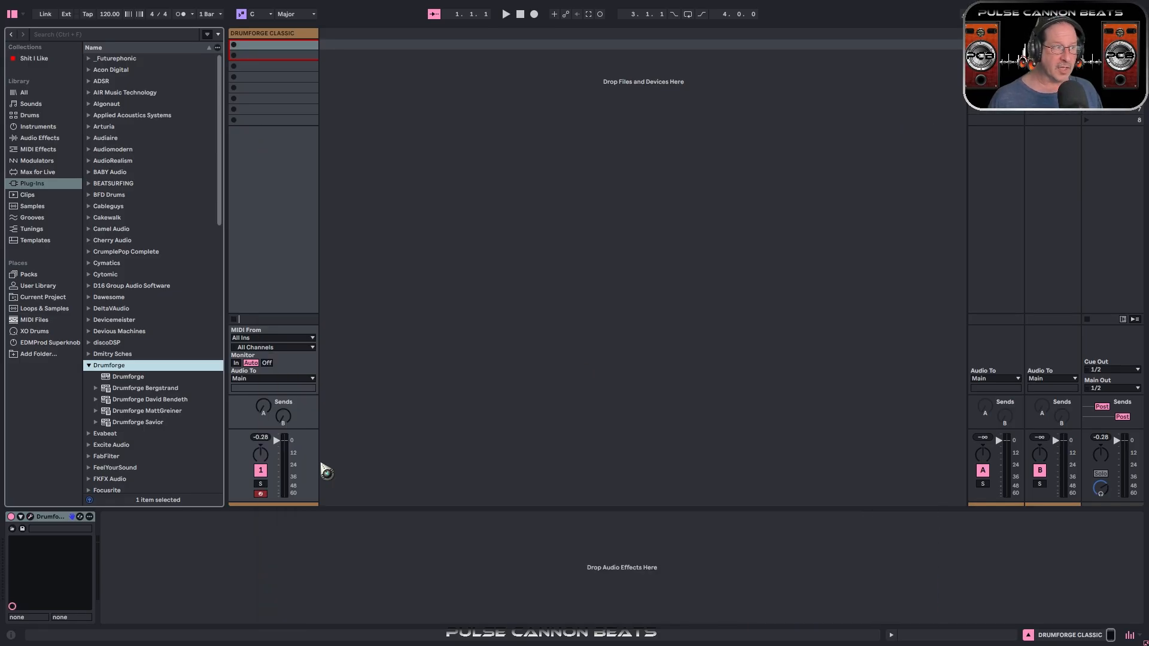
click(30, 517)
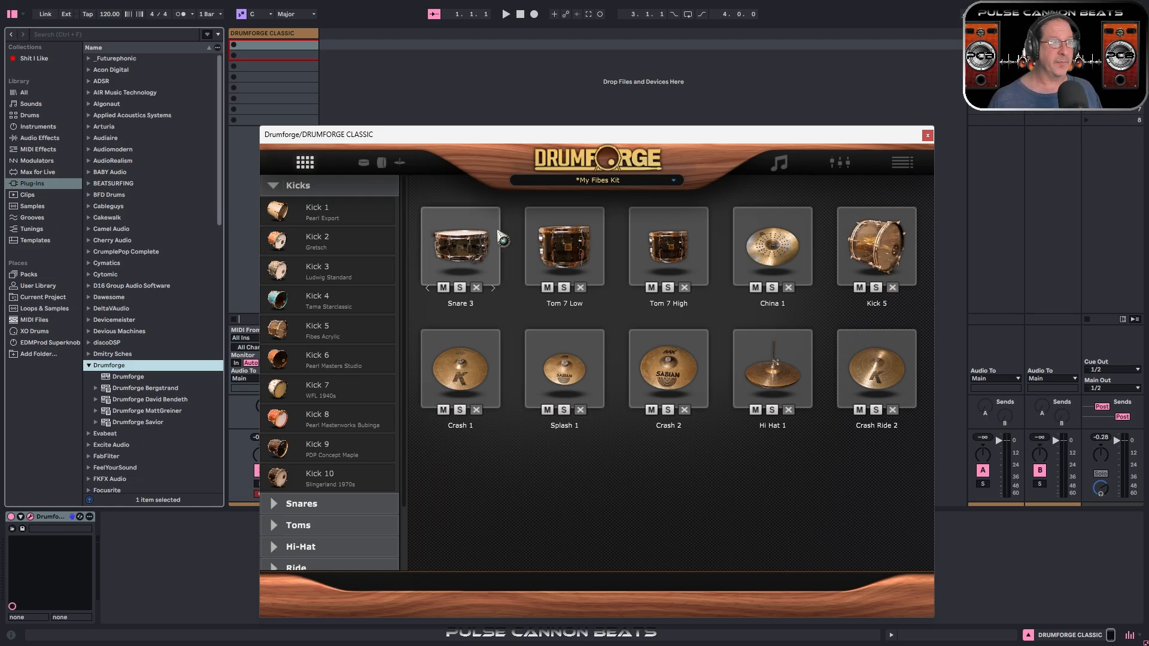
click(273, 186)
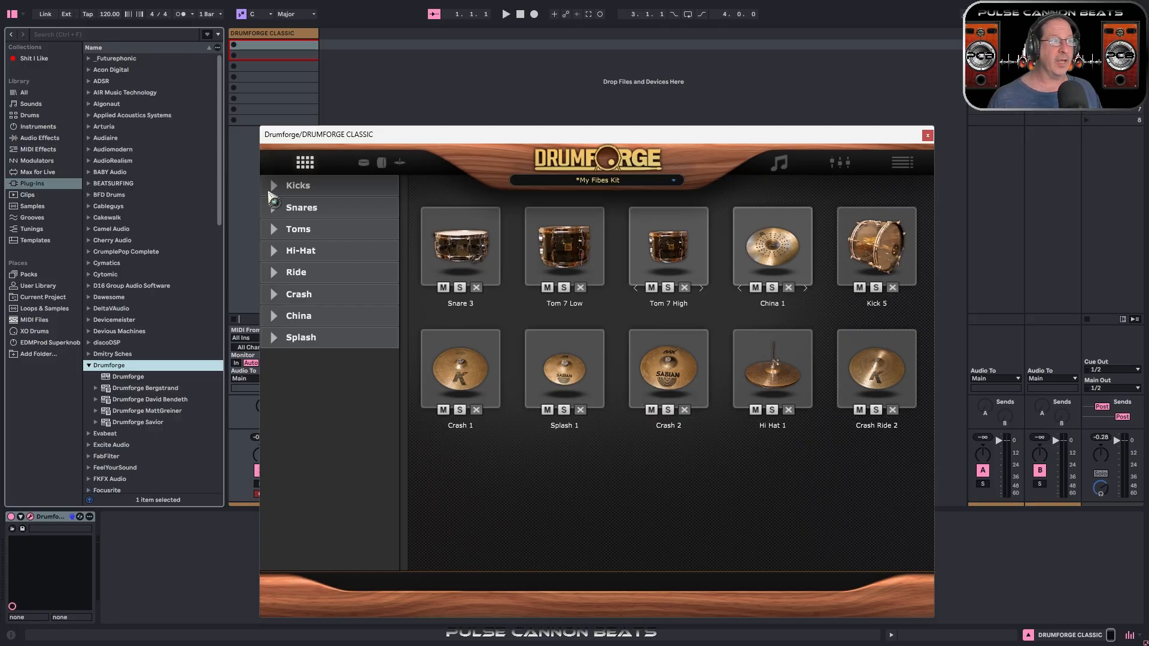
click(278, 187)
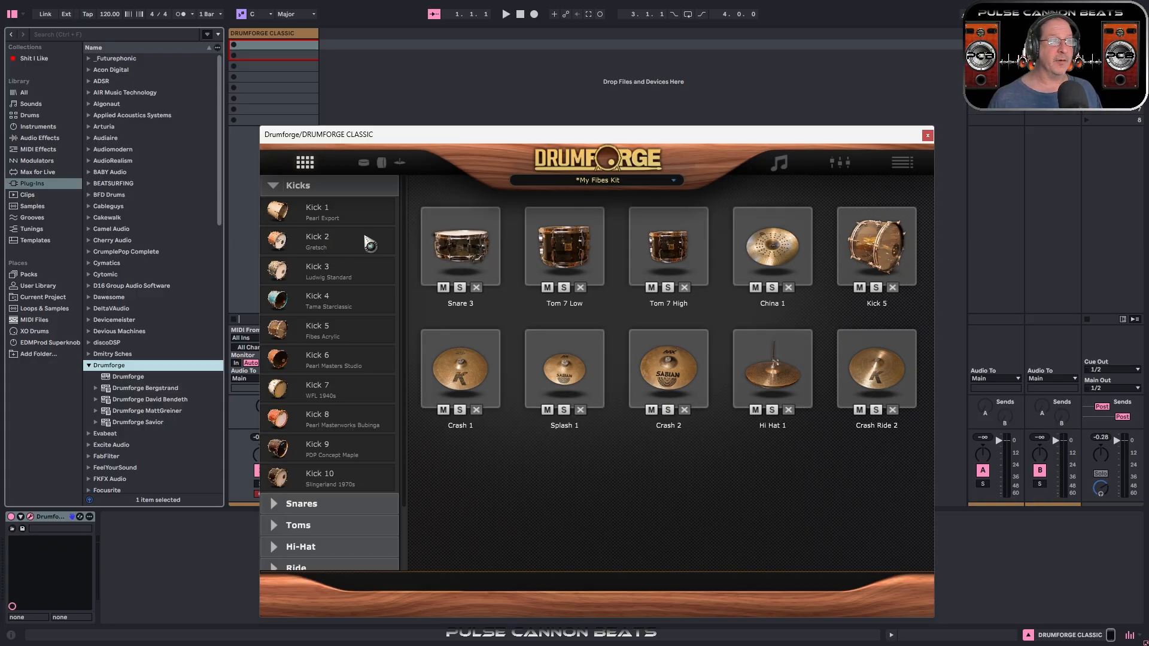
click(276, 186)
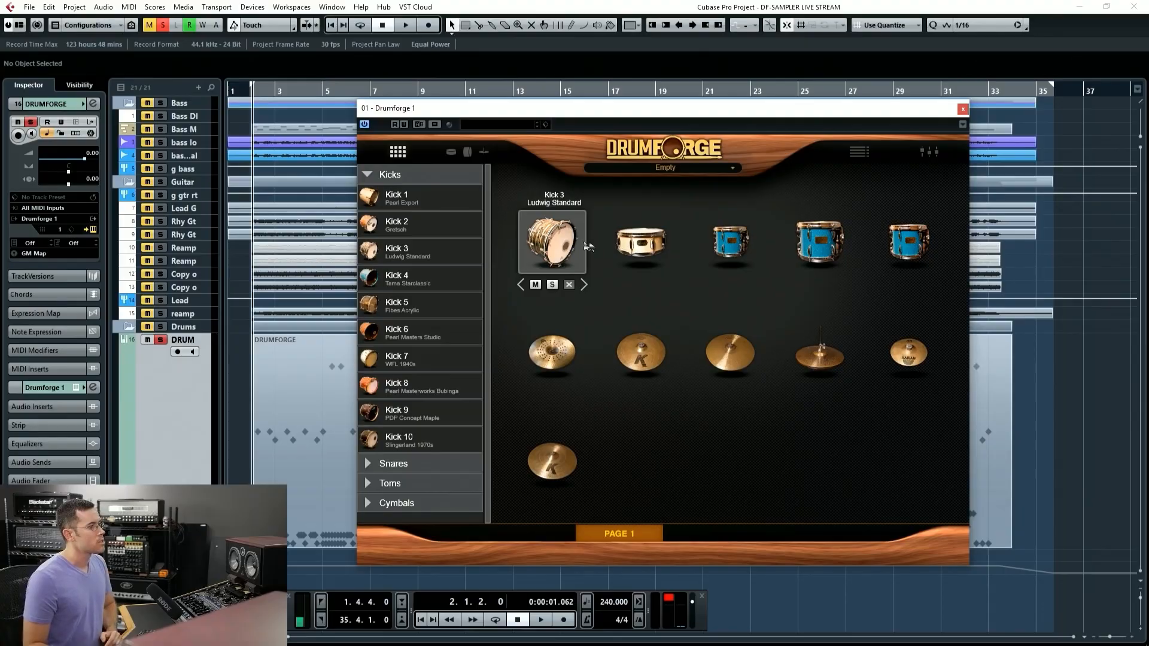
Step: Move Kick 3 to the end of the kit and check the channel order in the mixer
drag(589, 247, 556, 461)
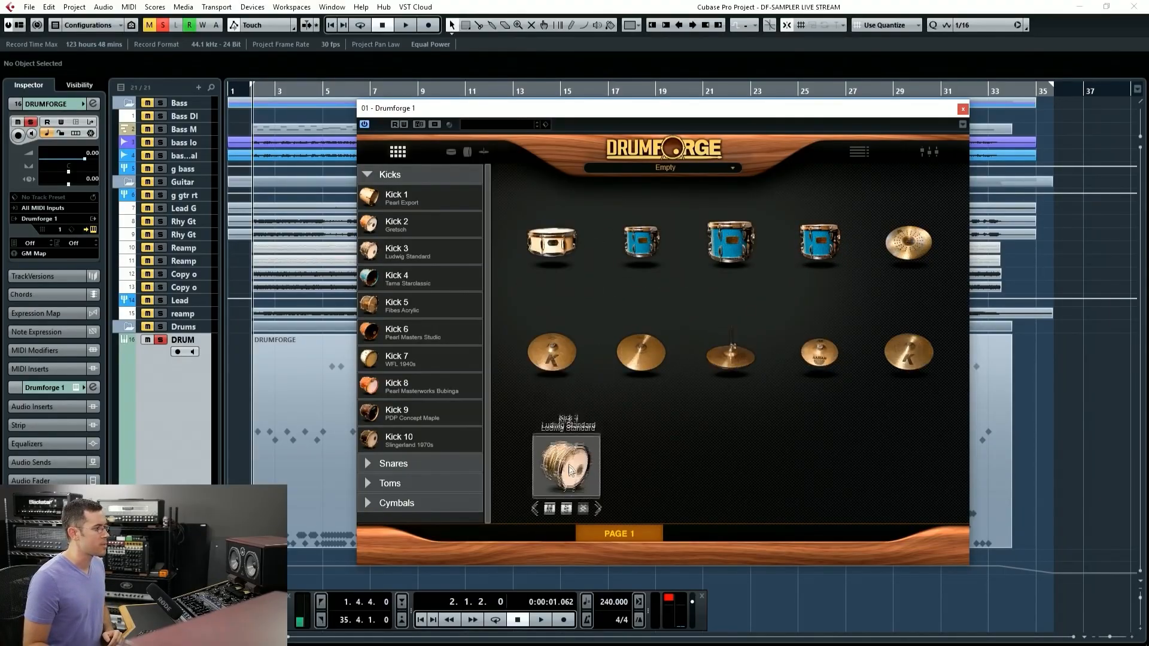
click(929, 153)
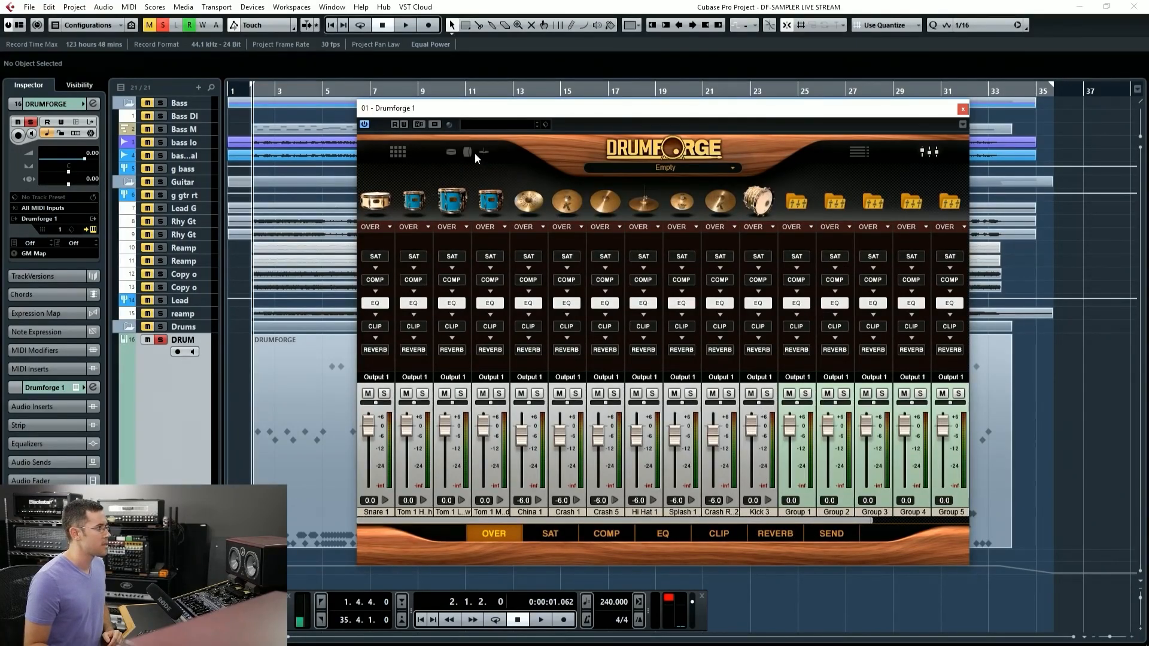
click(469, 153)
click(392, 155)
Step: Rearrange the kit with Kick 3 first, the hi-hat leading the second row, and China 1 and the splash at the end
drag(550, 463, 552, 251)
drag(562, 357, 583, 456)
drag(807, 353, 670, 459)
drag(744, 360, 561, 363)
click(637, 355)
click(712, 358)
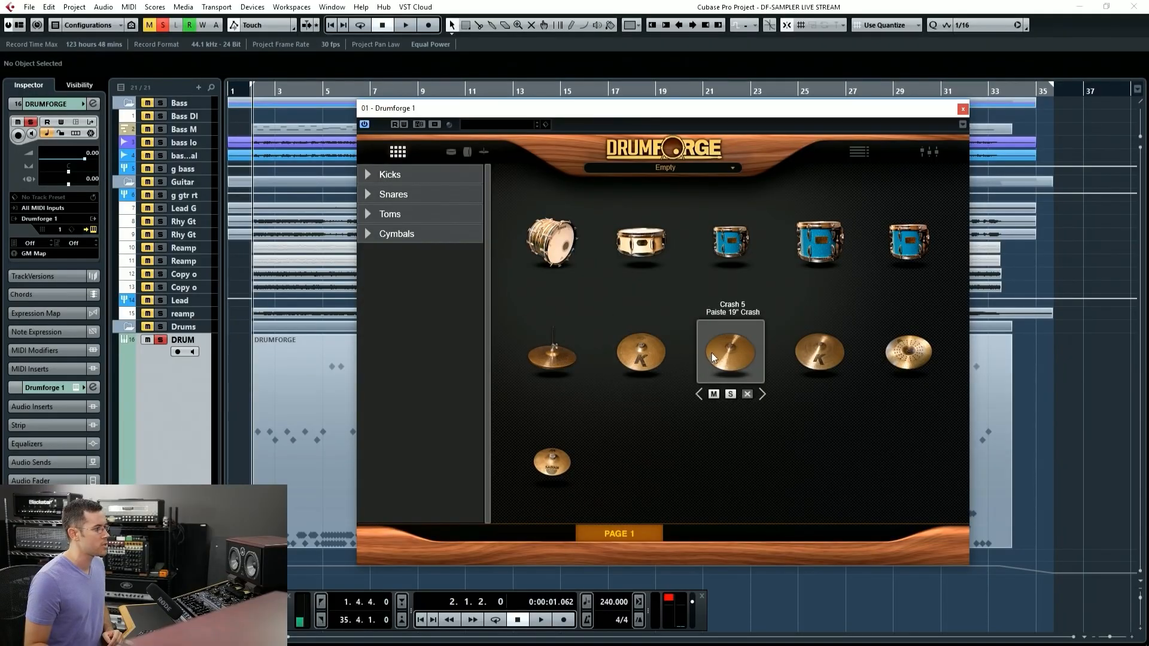
click(826, 352)
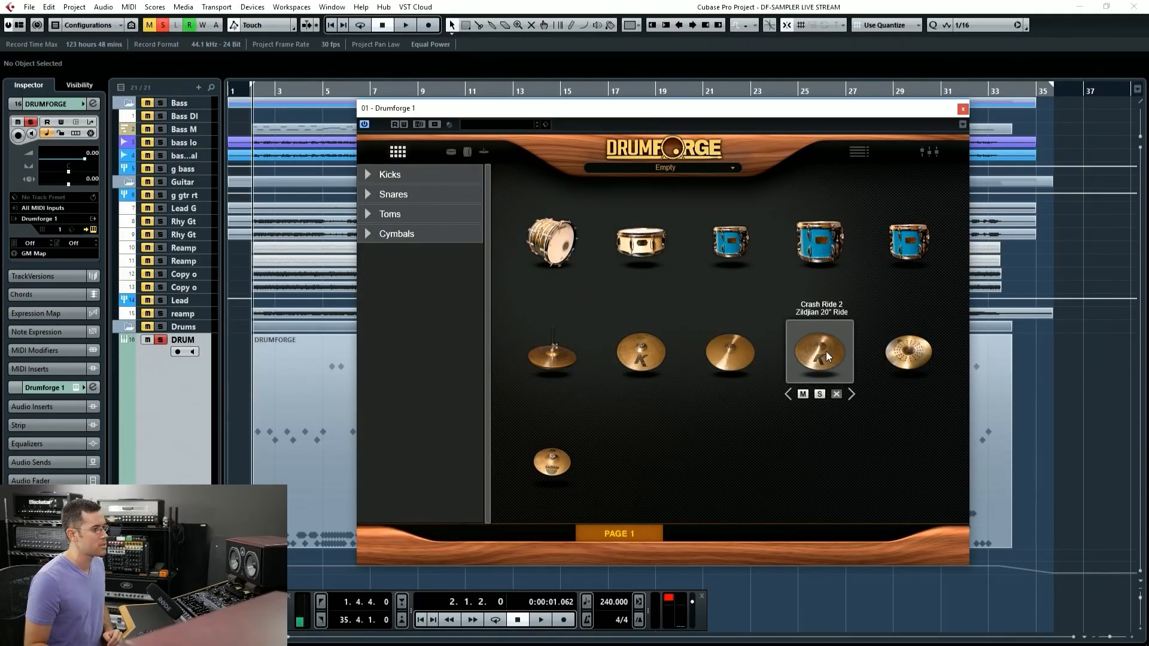
click(898, 353)
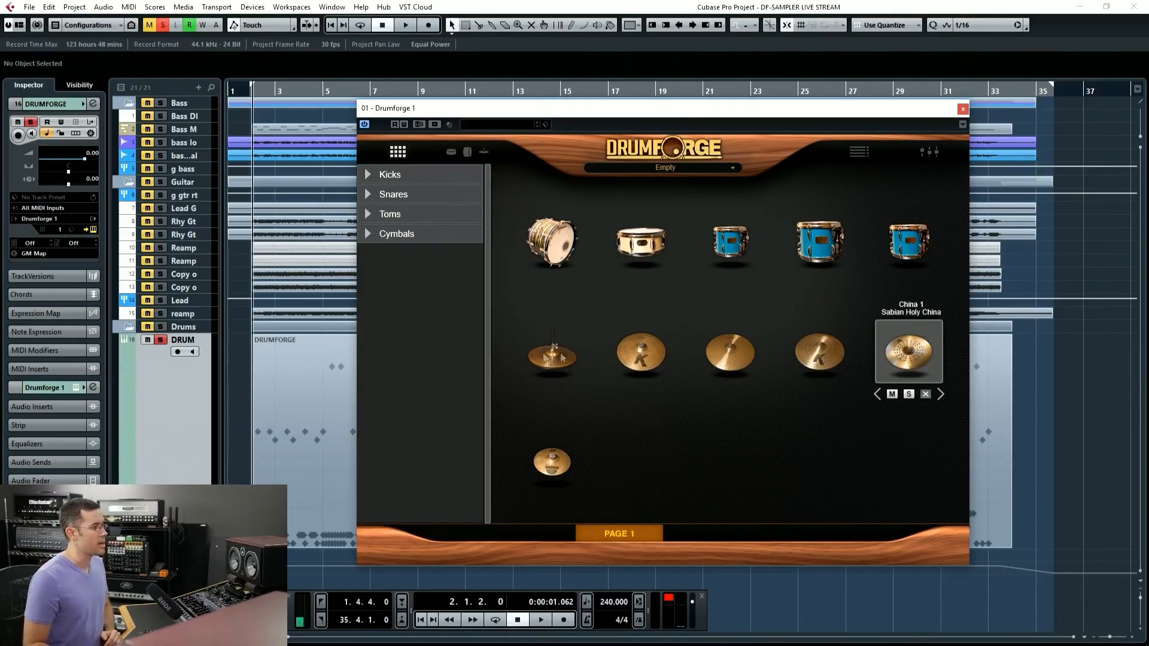
Step: Place Tom 1 Low after the middle tom and check the order of the first-row drums
click(907, 241)
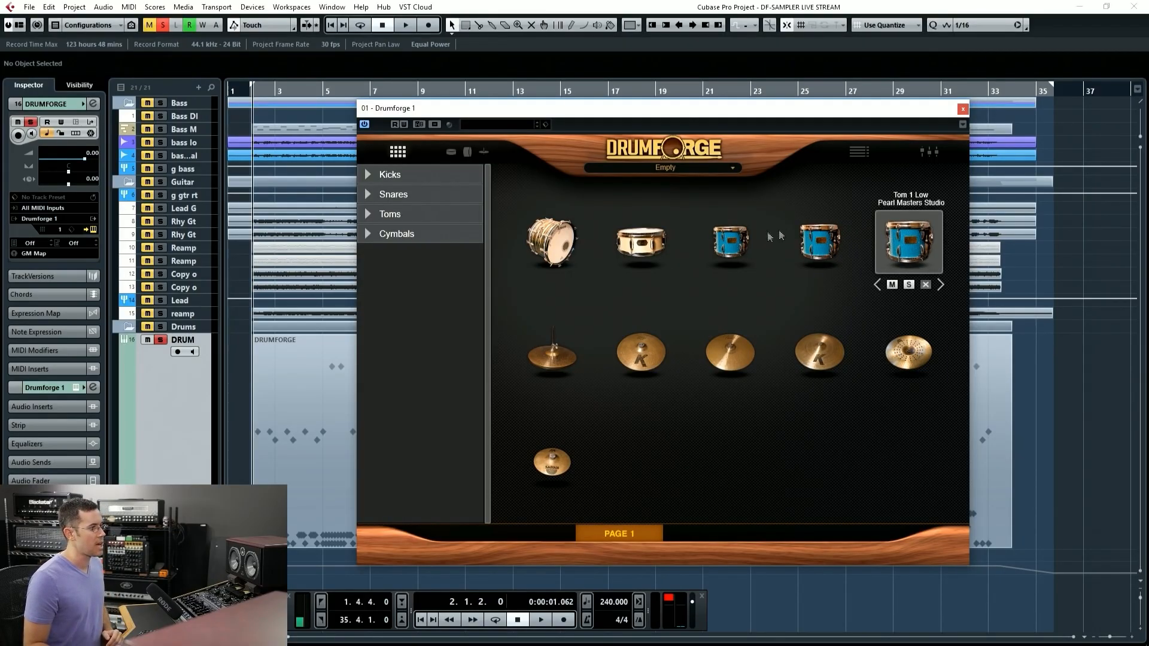
click(732, 242)
click(831, 244)
click(913, 238)
click(656, 256)
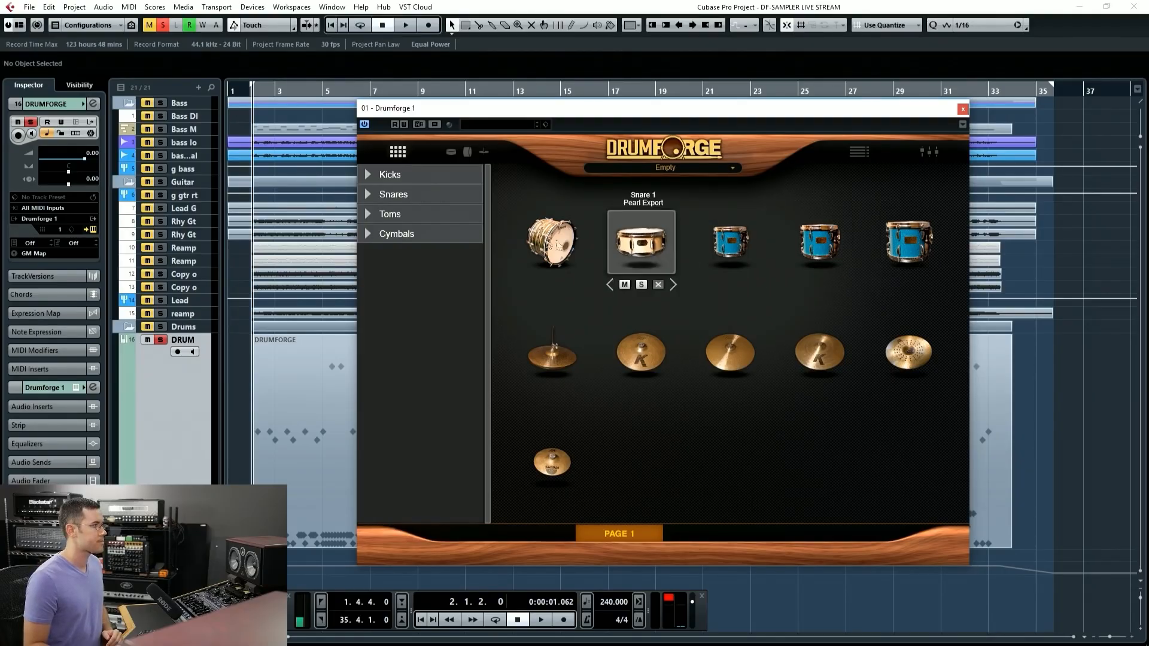
click(556, 244)
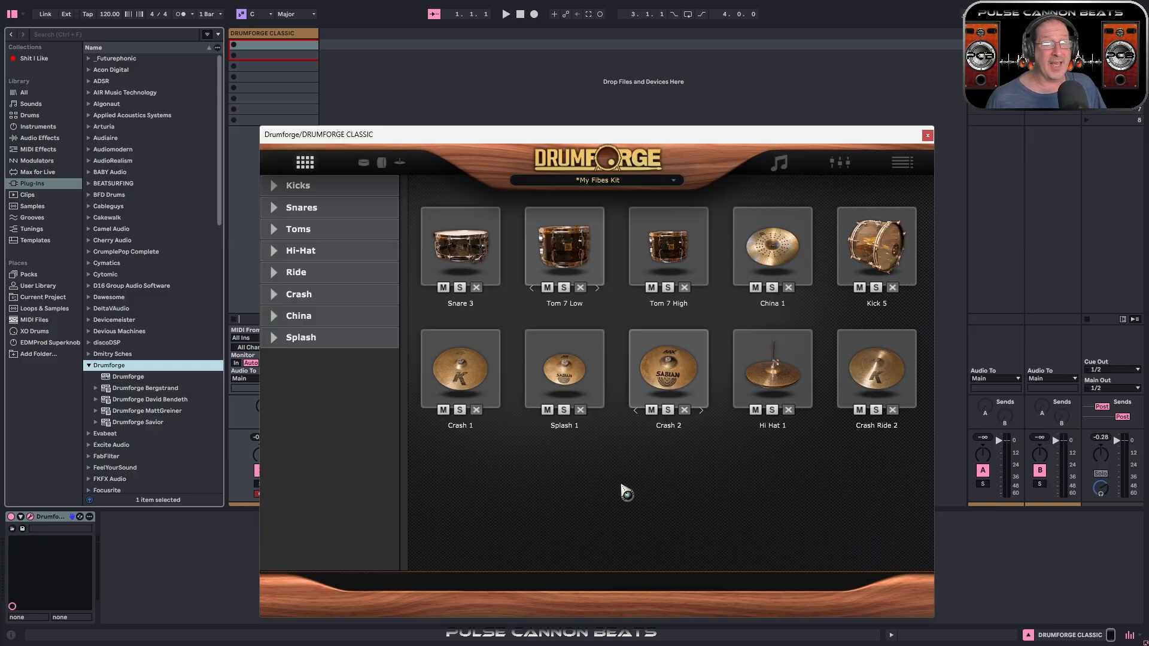
Step: View the Drumforge library path and mouse wheel options, and return to the kit grid
click(600, 159)
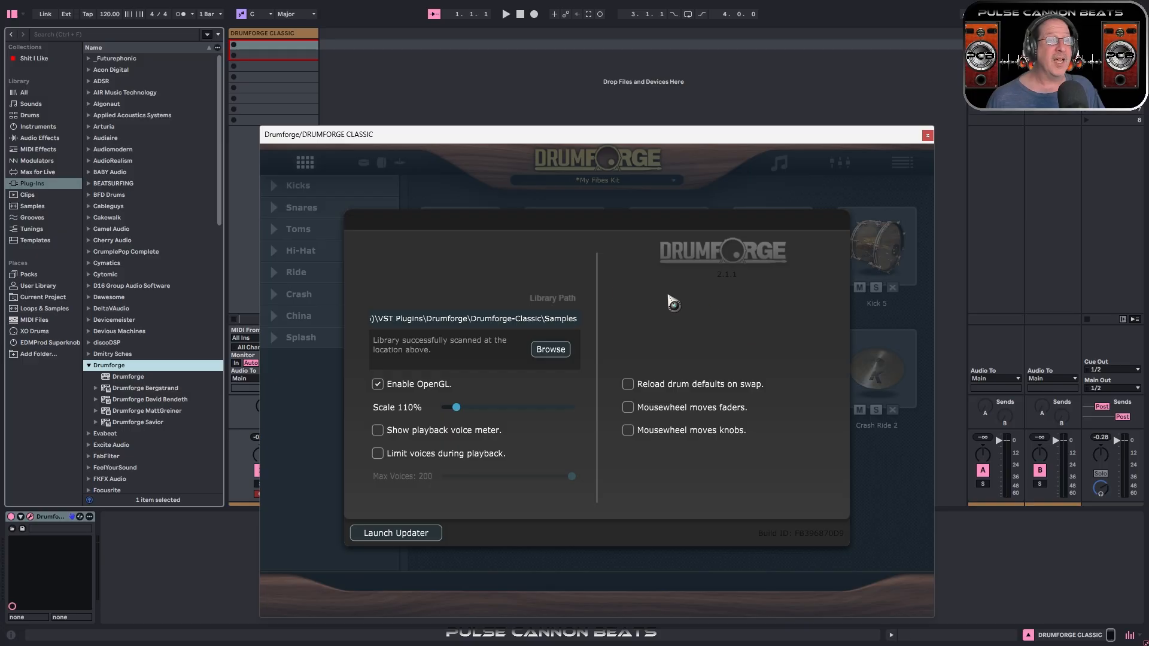
click(596, 171)
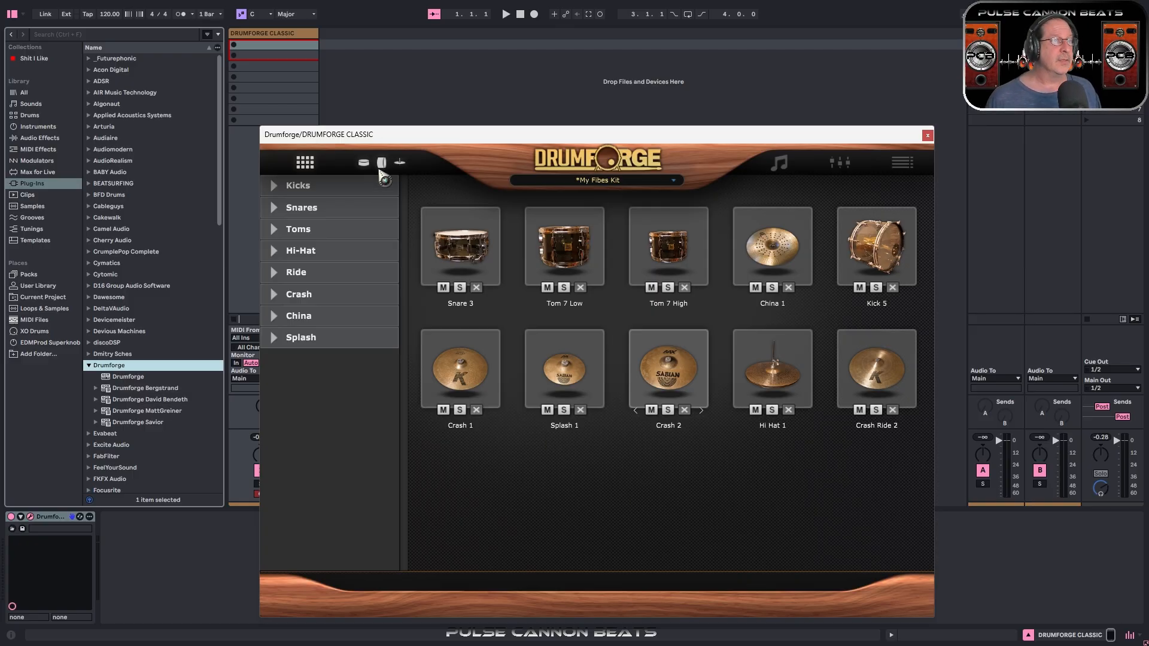
Step: Examine the Fibes snare's fader, ASR, velocity and pitch configuration settings
click(380, 162)
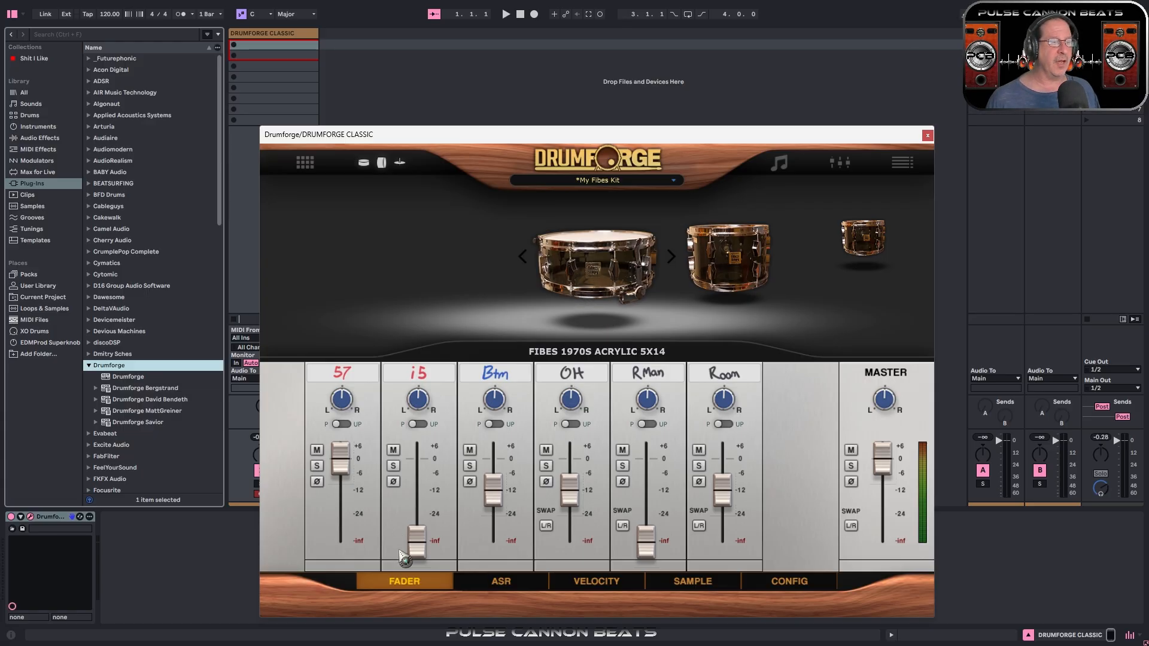
click(508, 587)
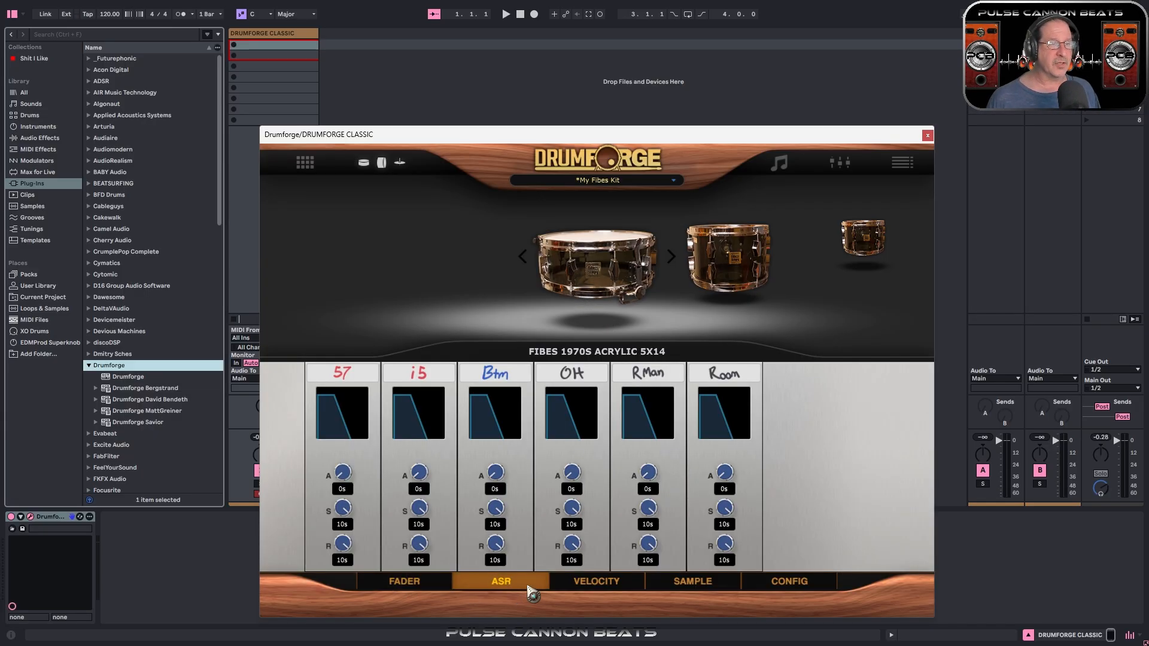
click(585, 586)
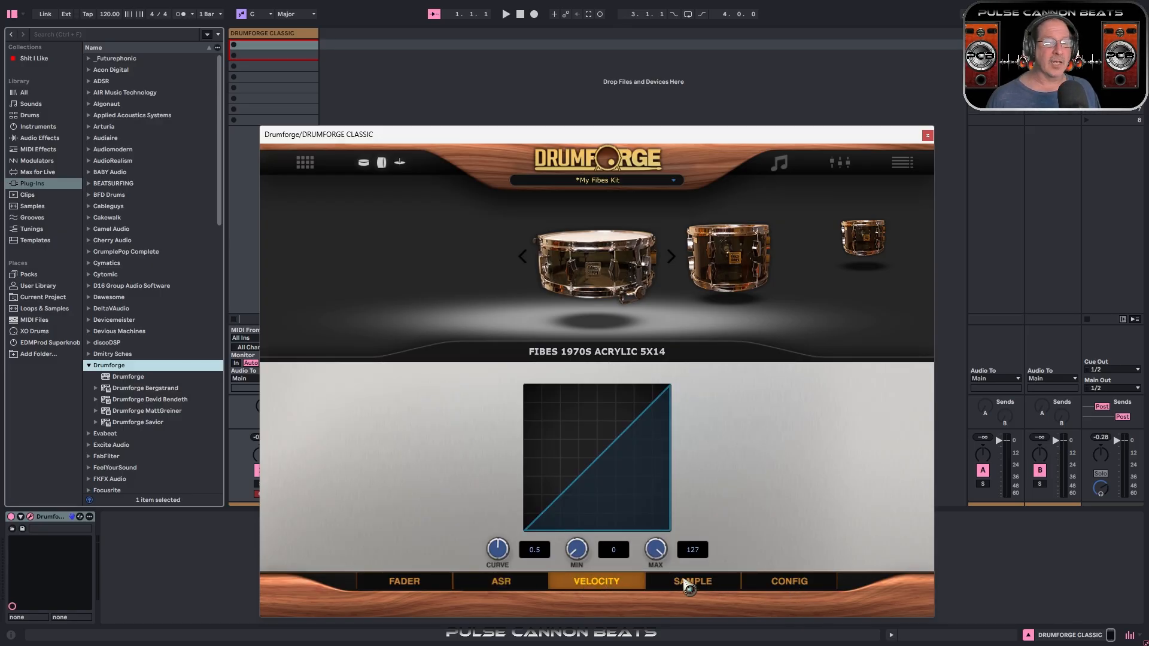
click(790, 587)
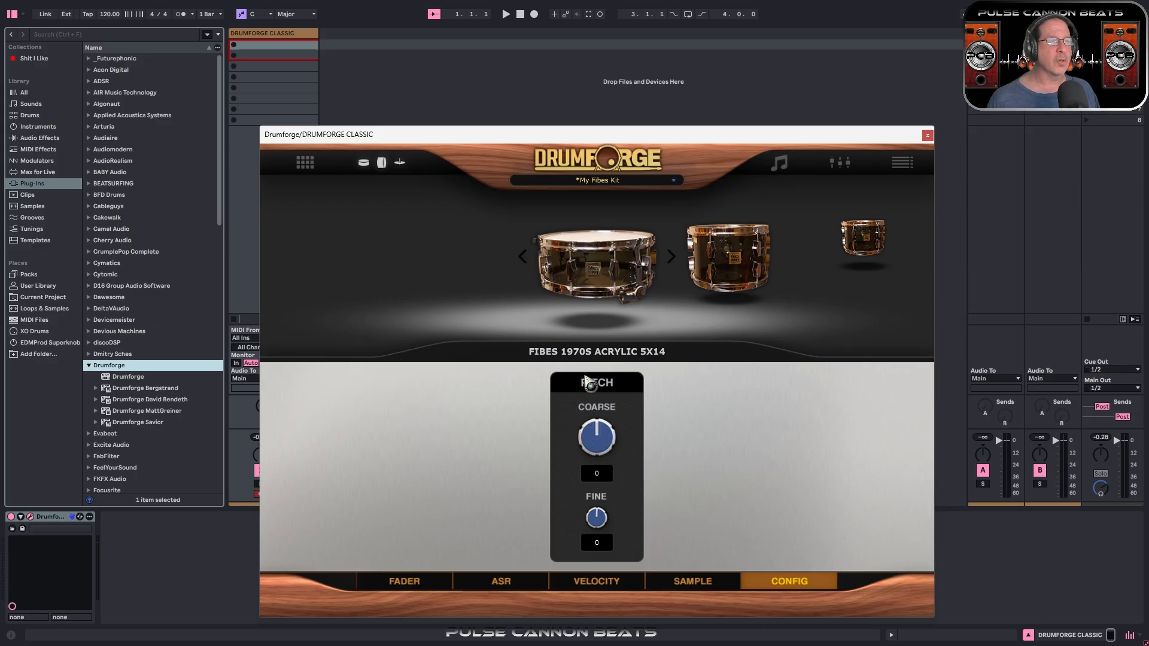
Step: Try to raise the Fibes snare's coarse pitch, and close the crash report help view
click(598, 276)
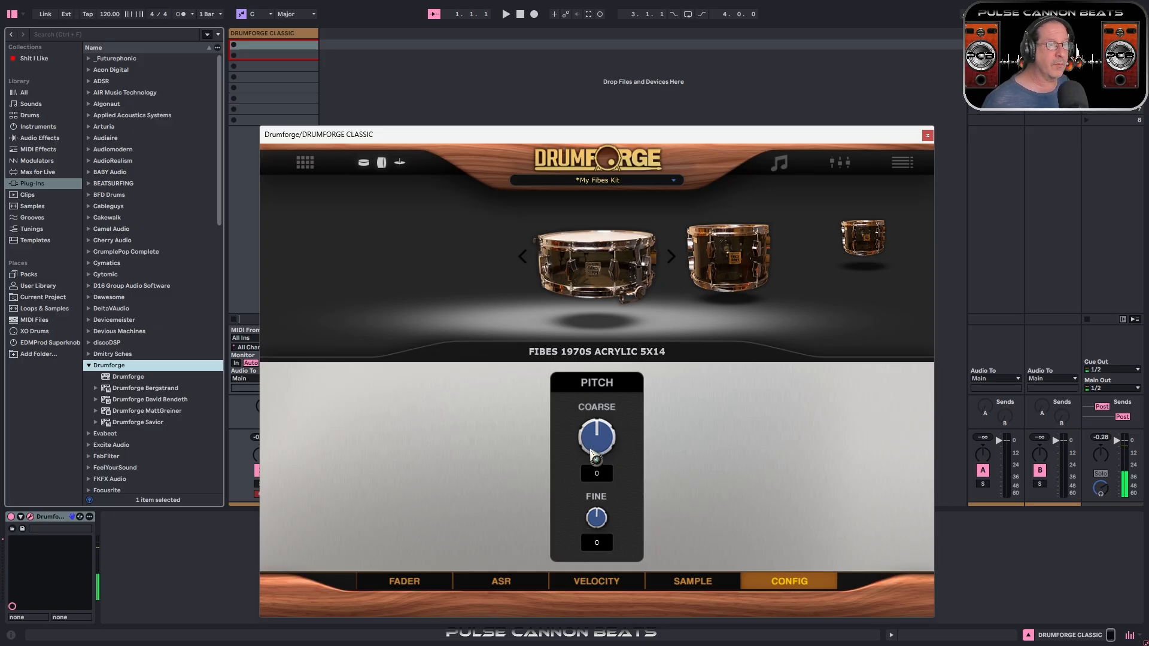
drag(591, 449, 595, 405)
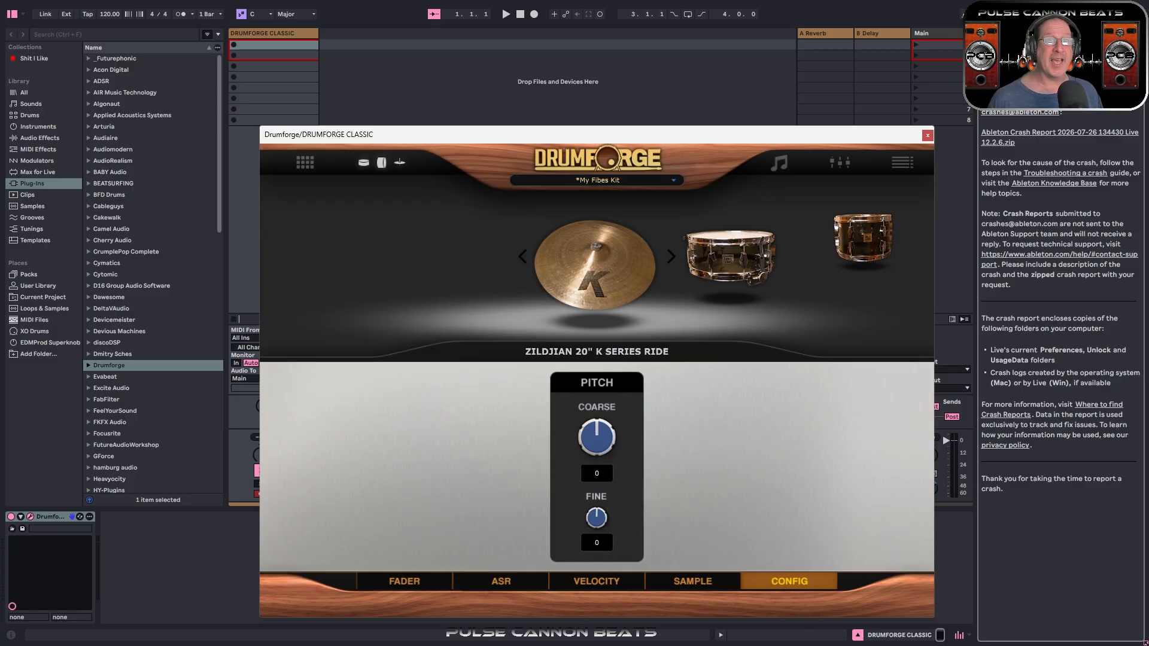
click(1136, 34)
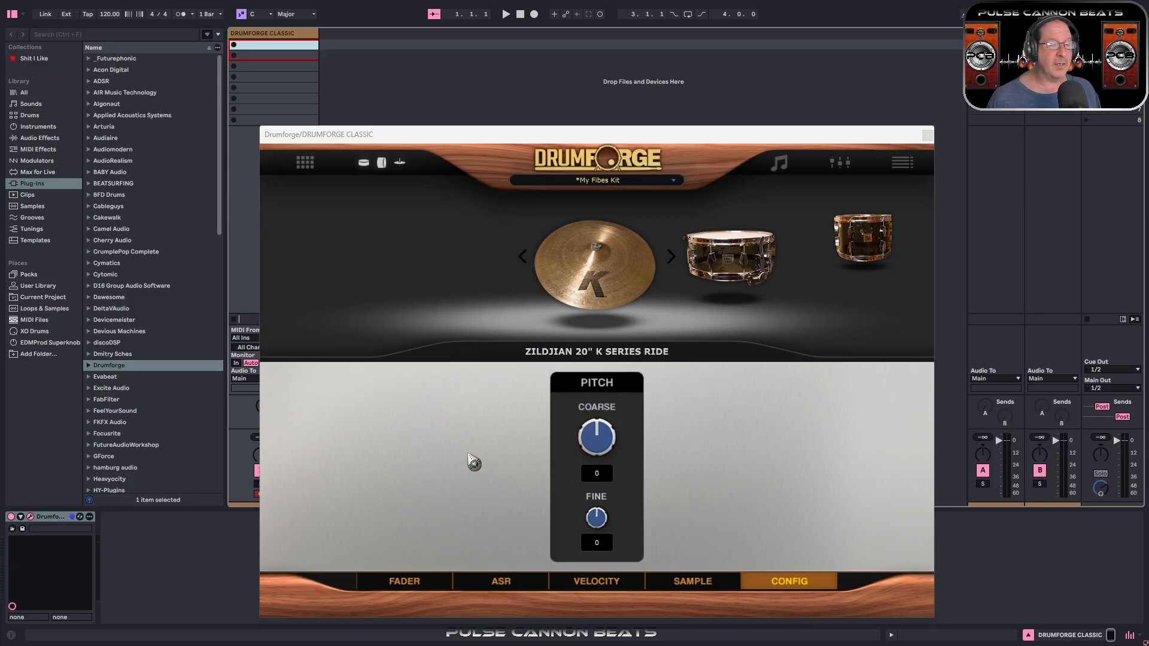
Step: Examine the Zildjian 20" K Series Ride's sample, velocity, ASR and fader settings, ending on its articulations and velocity layers
click(687, 587)
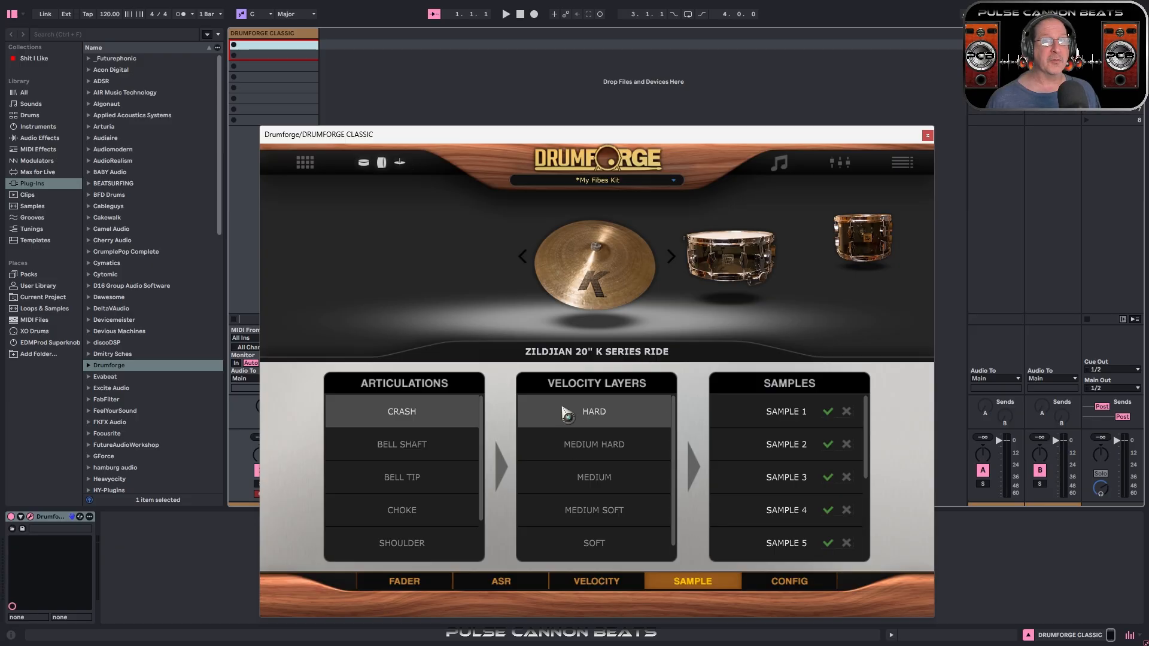
click(598, 584)
click(503, 584)
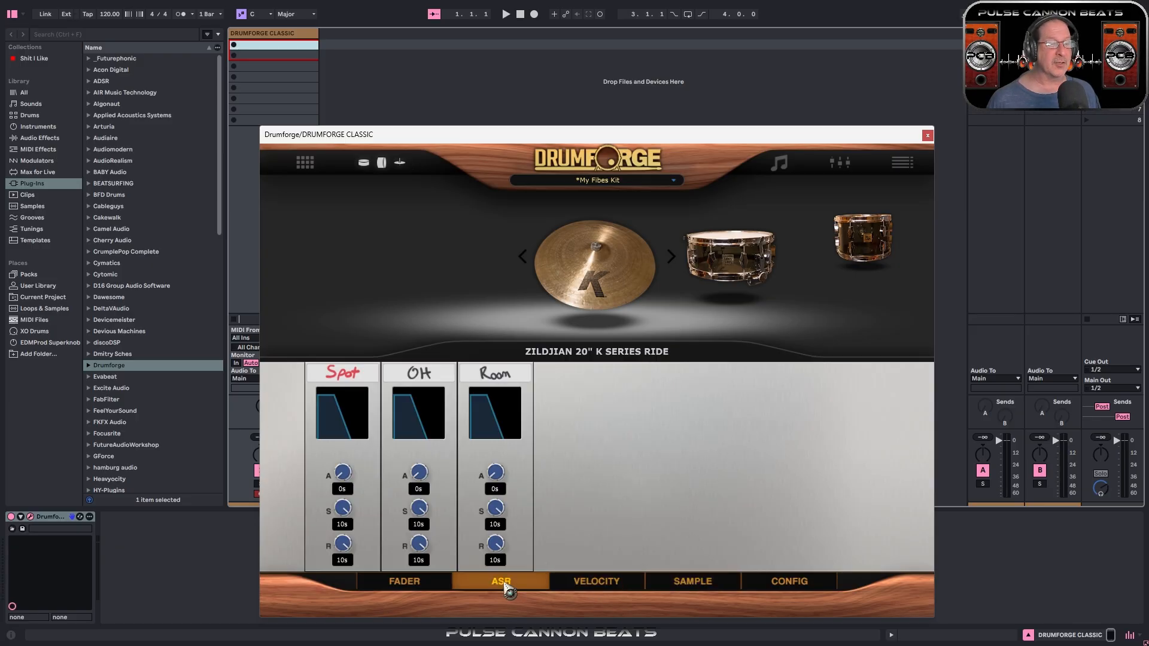
click(418, 584)
click(693, 584)
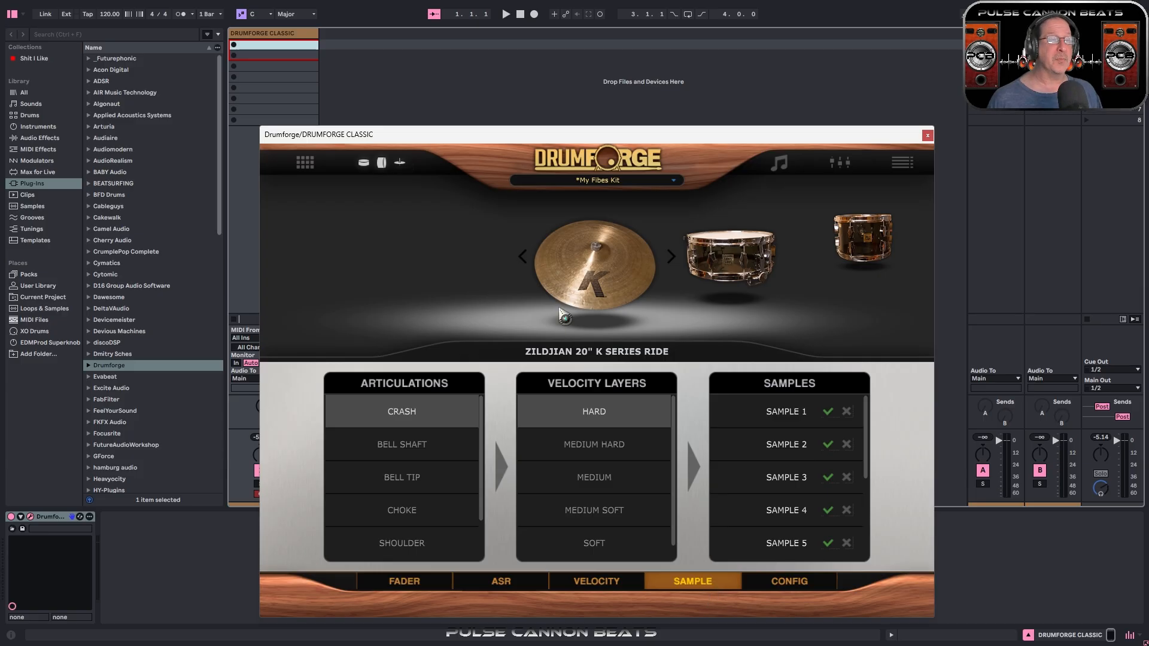
Step: Close and reopen the Drumforge plug-in window, and browse the kit's drums and cymbals on the drum editing page
click(927, 136)
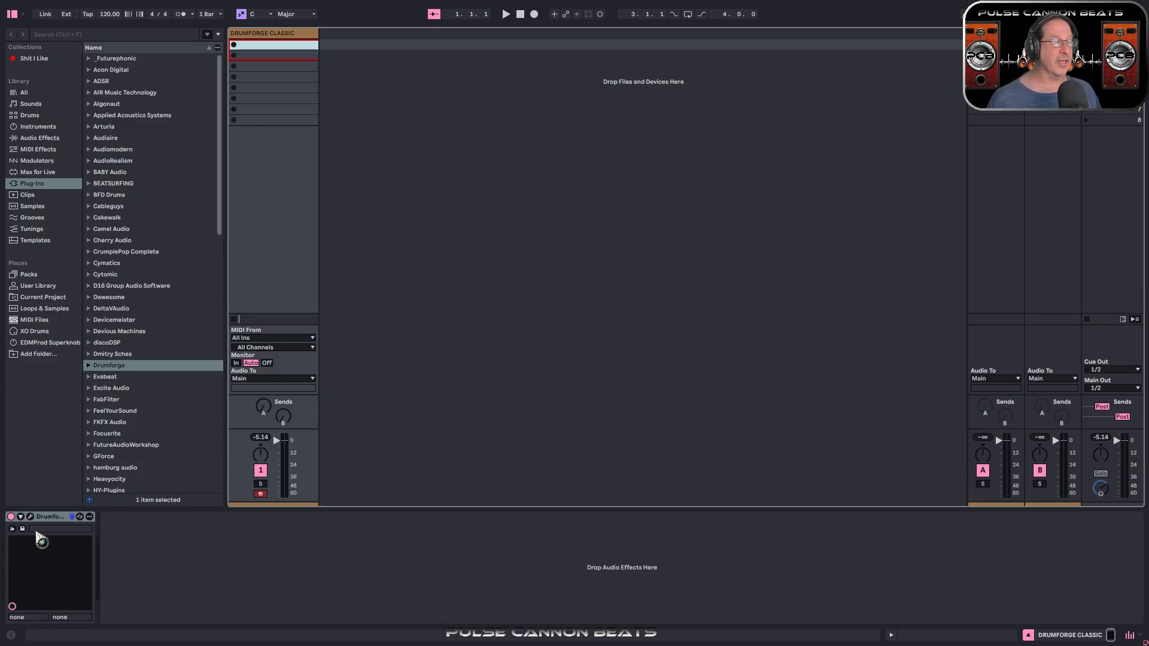
click(30, 517)
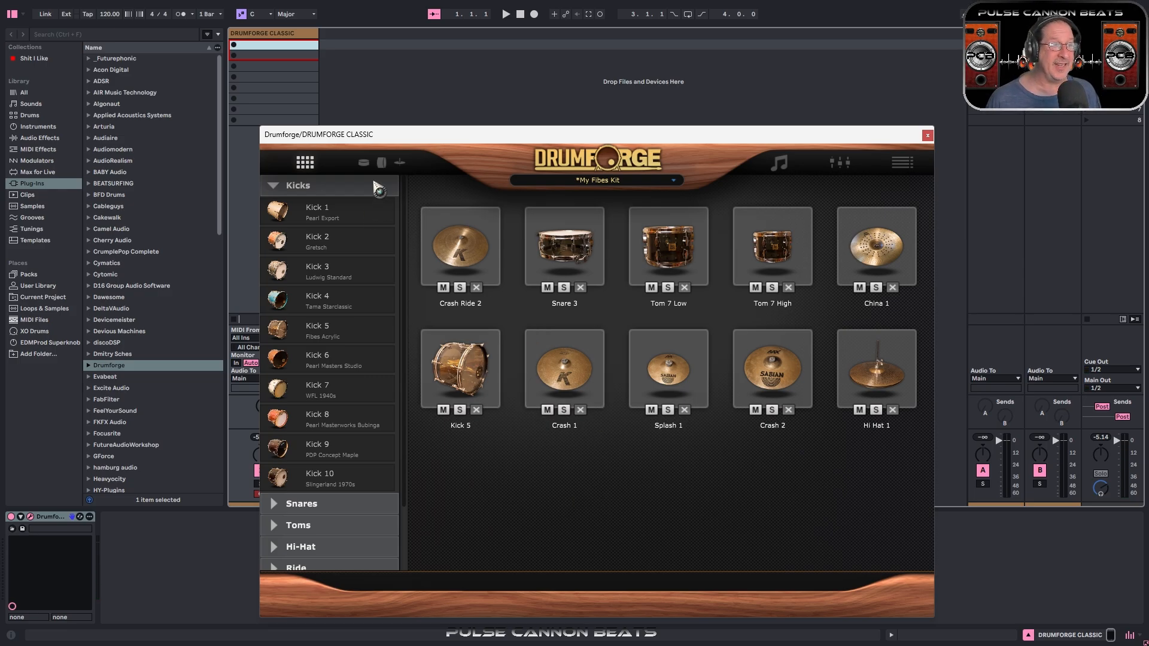
click(382, 163)
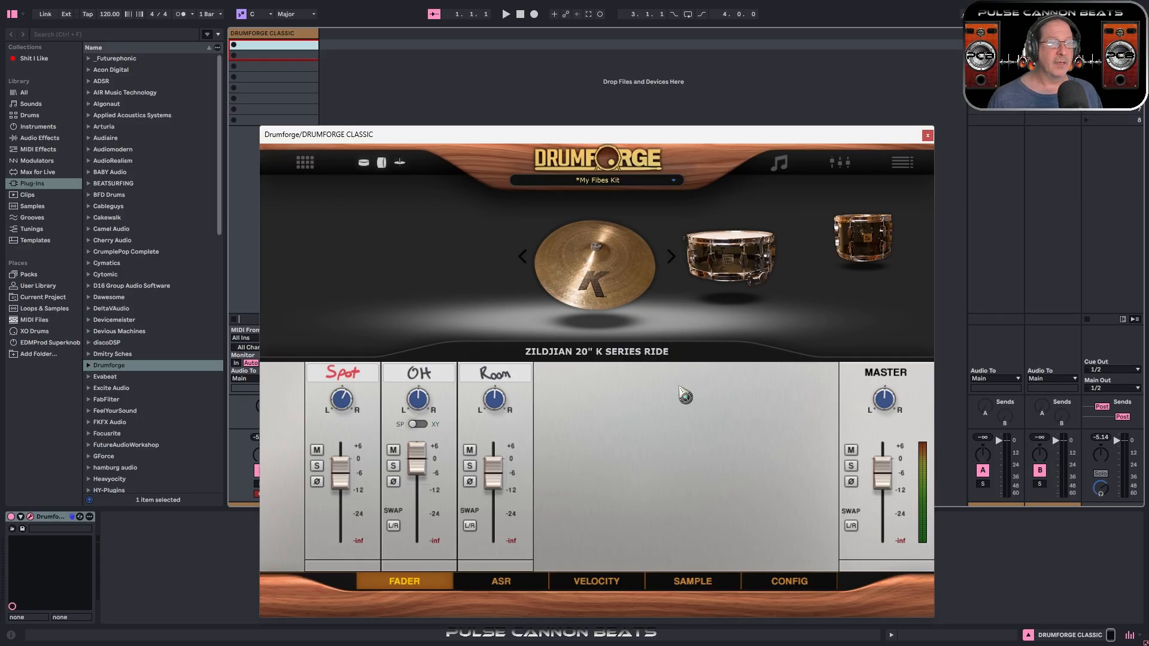
scroll(591, 299, down, 1)
scroll(591, 302, down, 4)
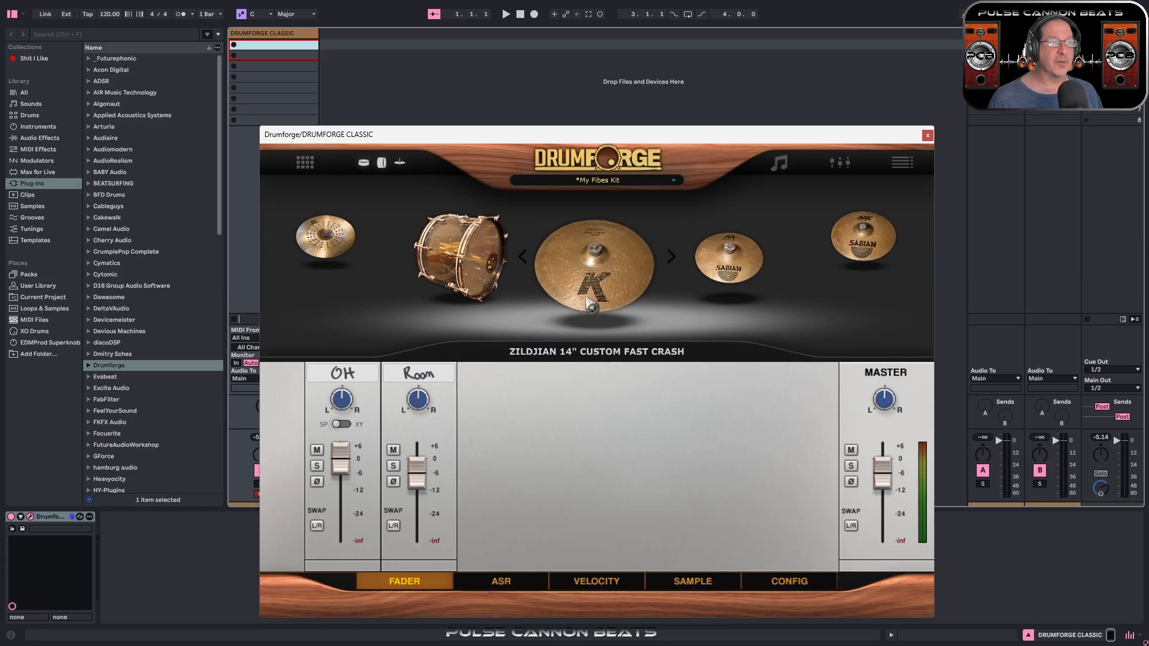
scroll(586, 298, up, 5)
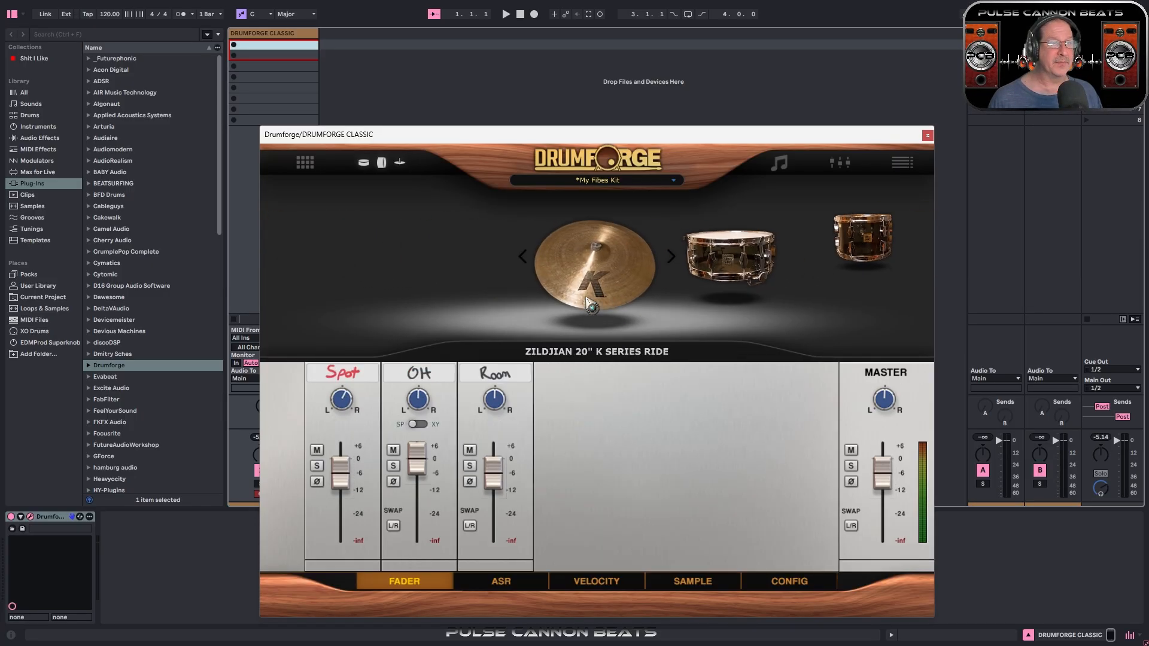
Step: View the groove page and the mixer, and look through the list of kit presets
click(779, 164)
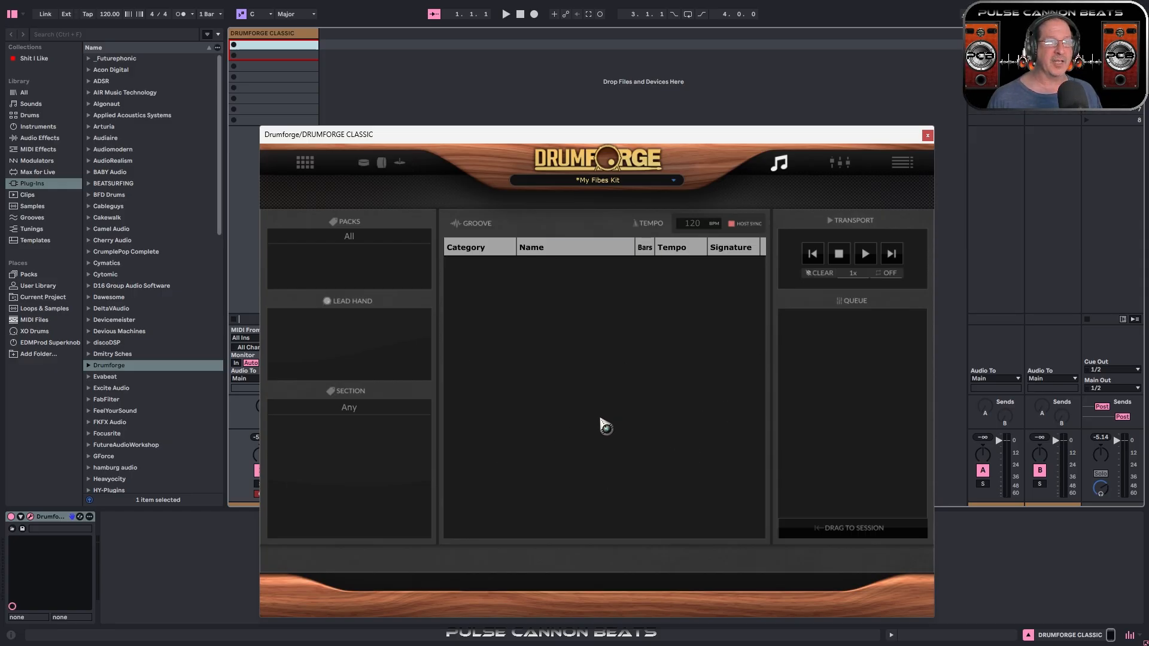
click(840, 162)
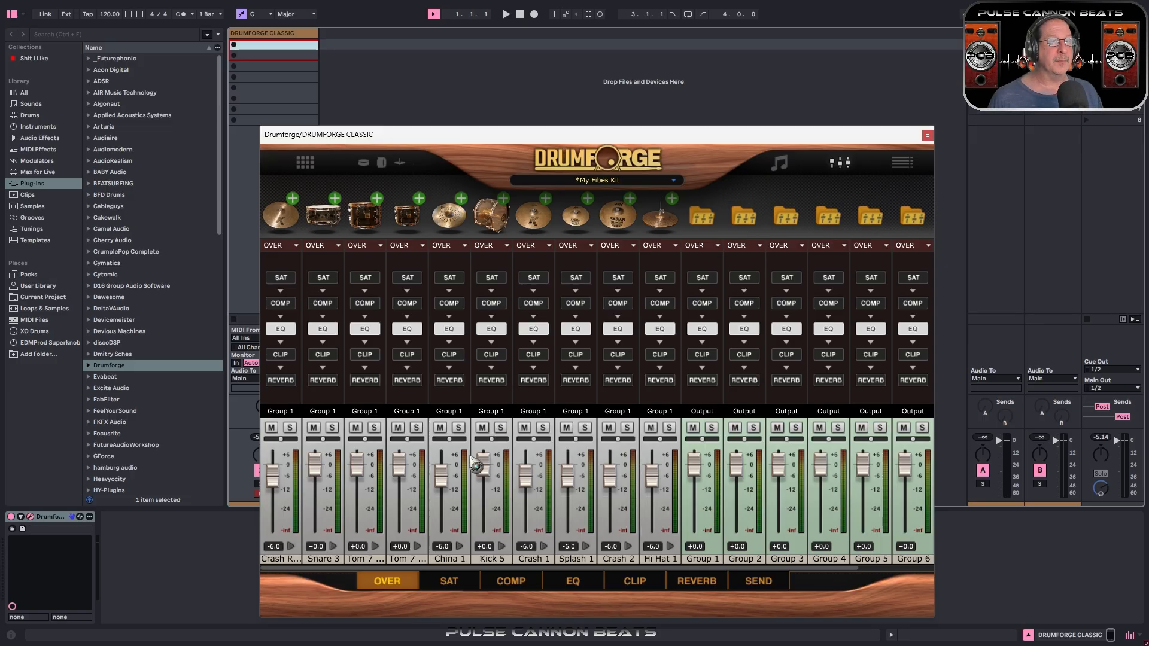
click(591, 182)
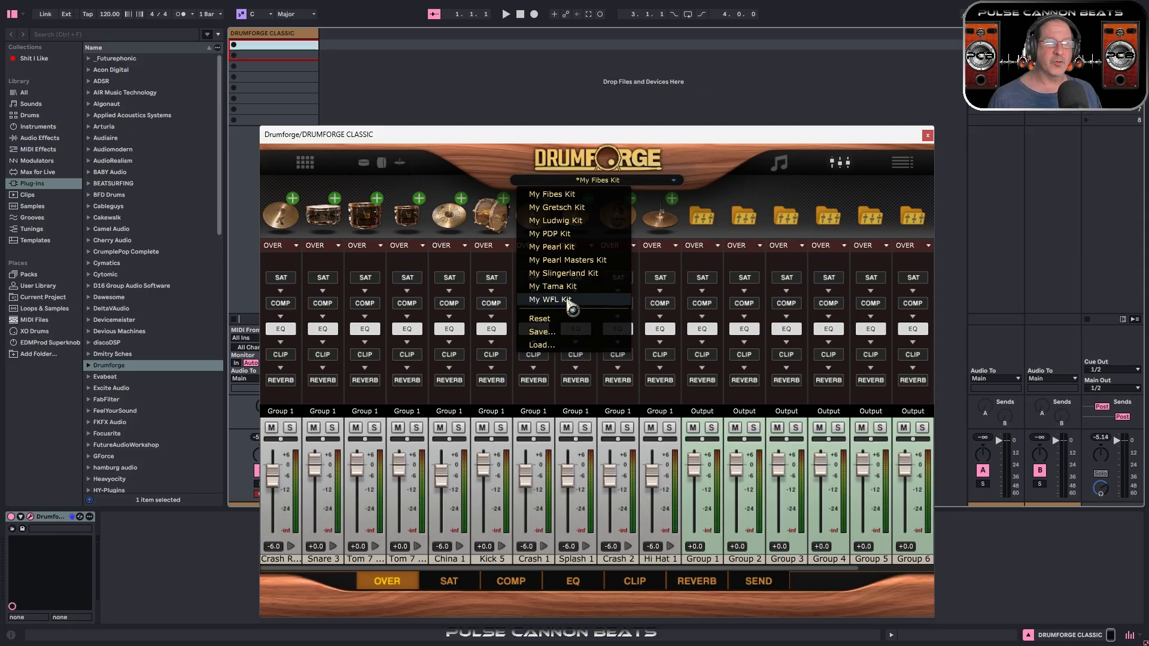
click(489, 175)
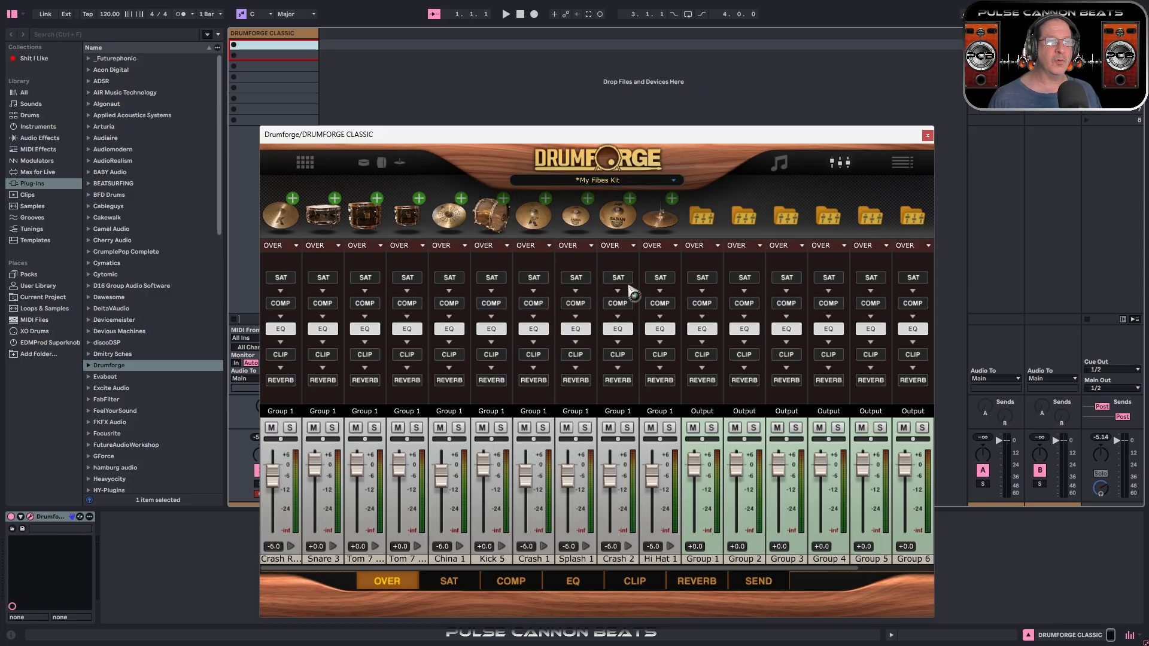
Step: Tour the kit grid, drum editing, groove and mixer pages, ending on the kit's MIDI mapping
click(305, 163)
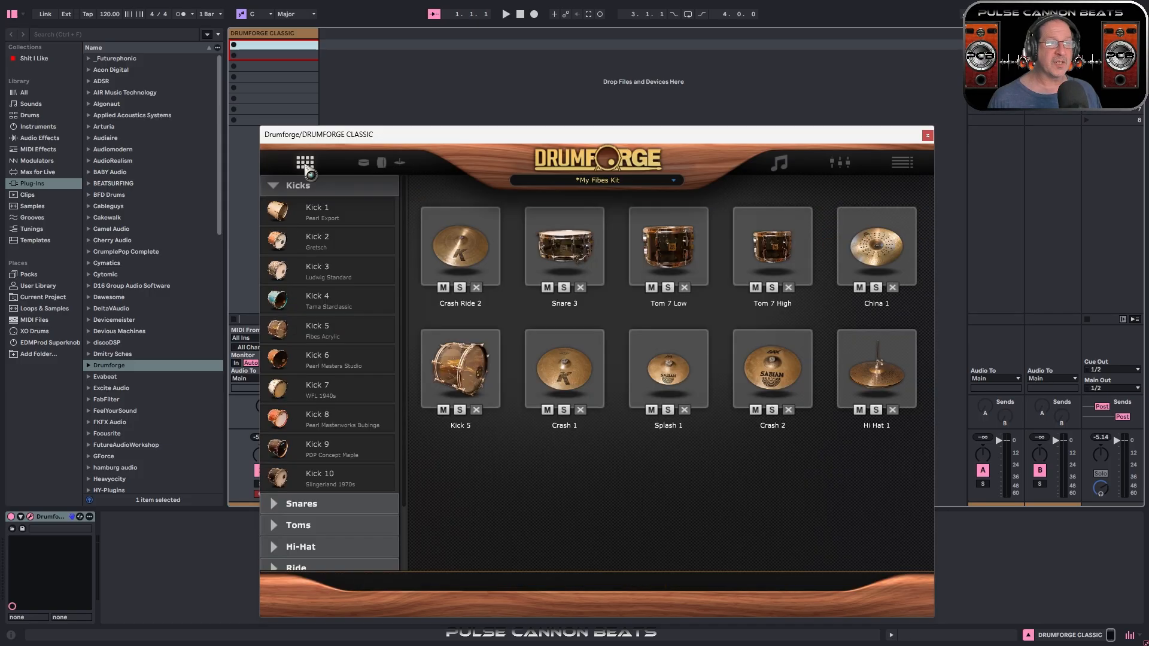
click(840, 168)
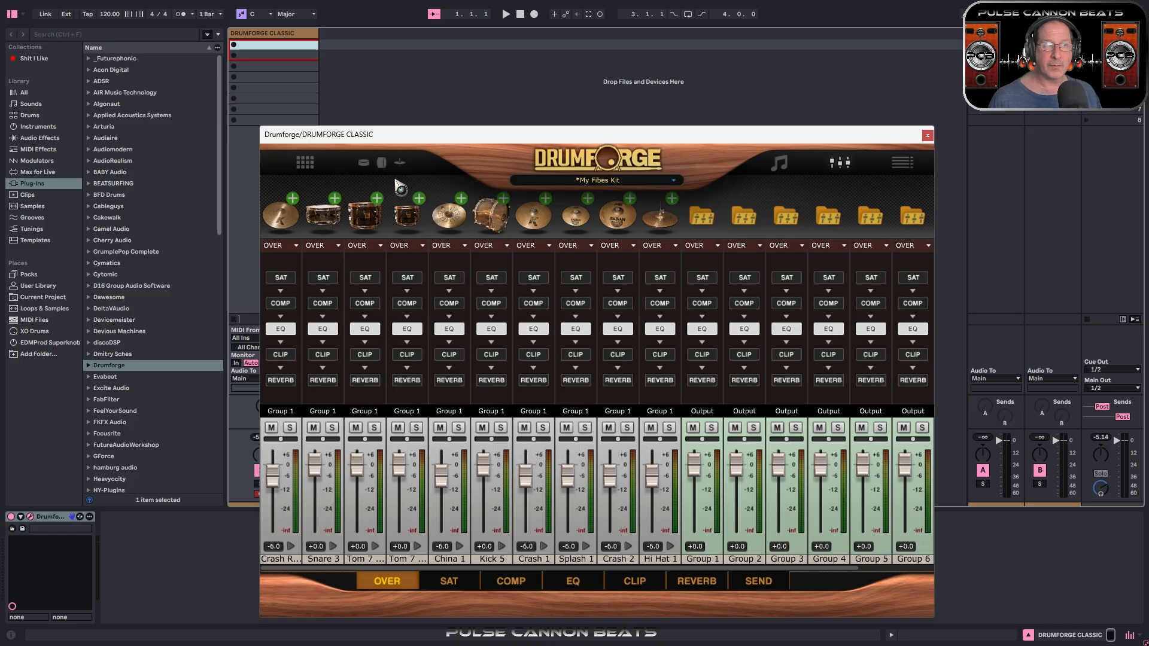
click(305, 164)
click(381, 163)
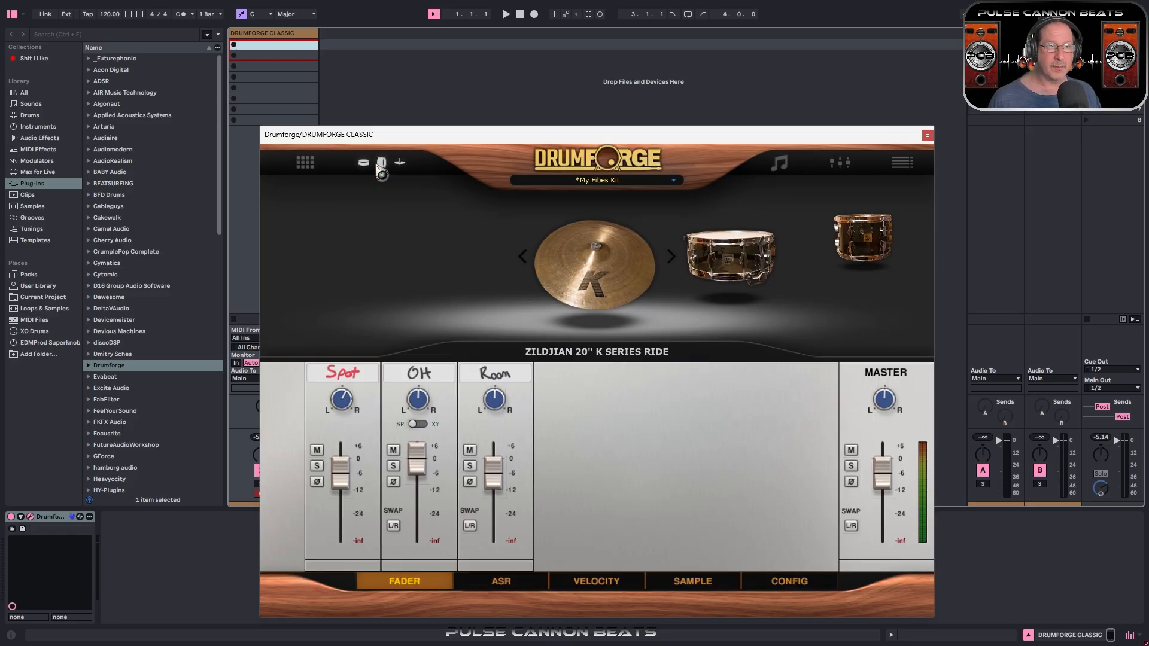
click(779, 164)
click(839, 162)
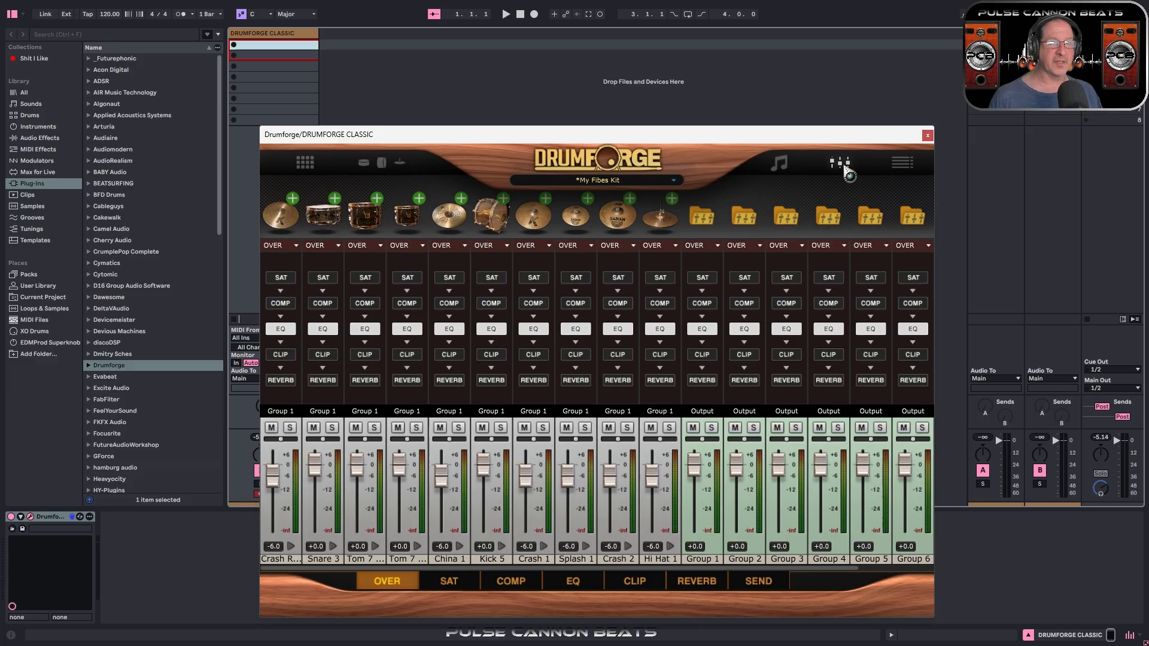
click(902, 162)
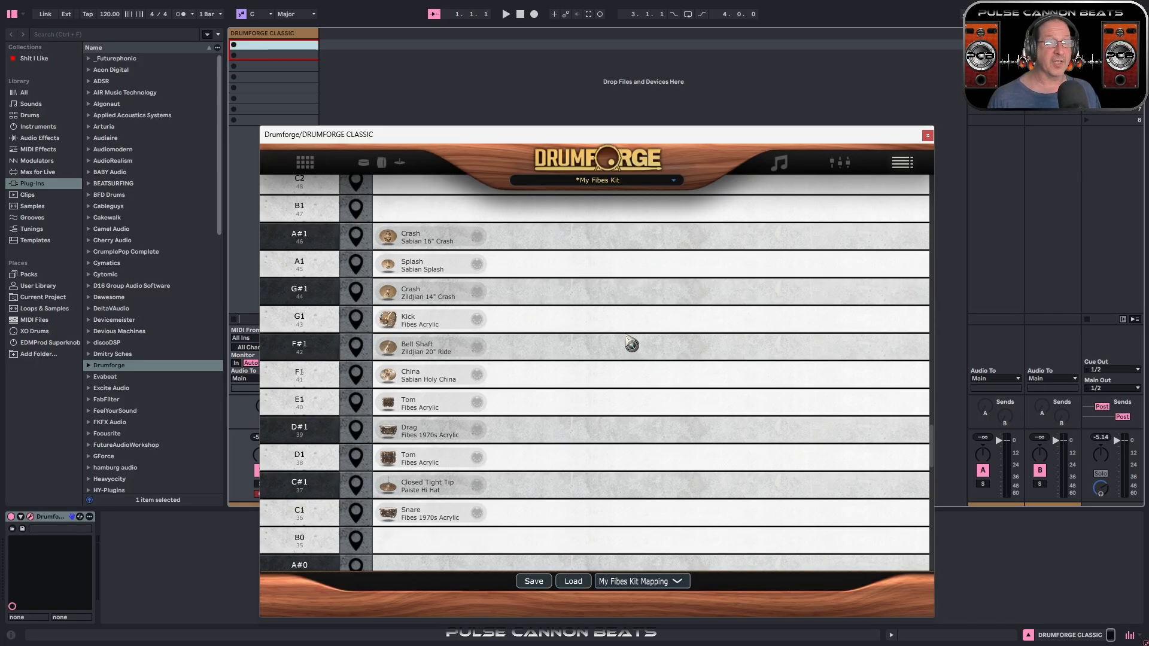
Step: Revisit the groove, kit grid and drum editing pages, and return to the mixer
click(779, 165)
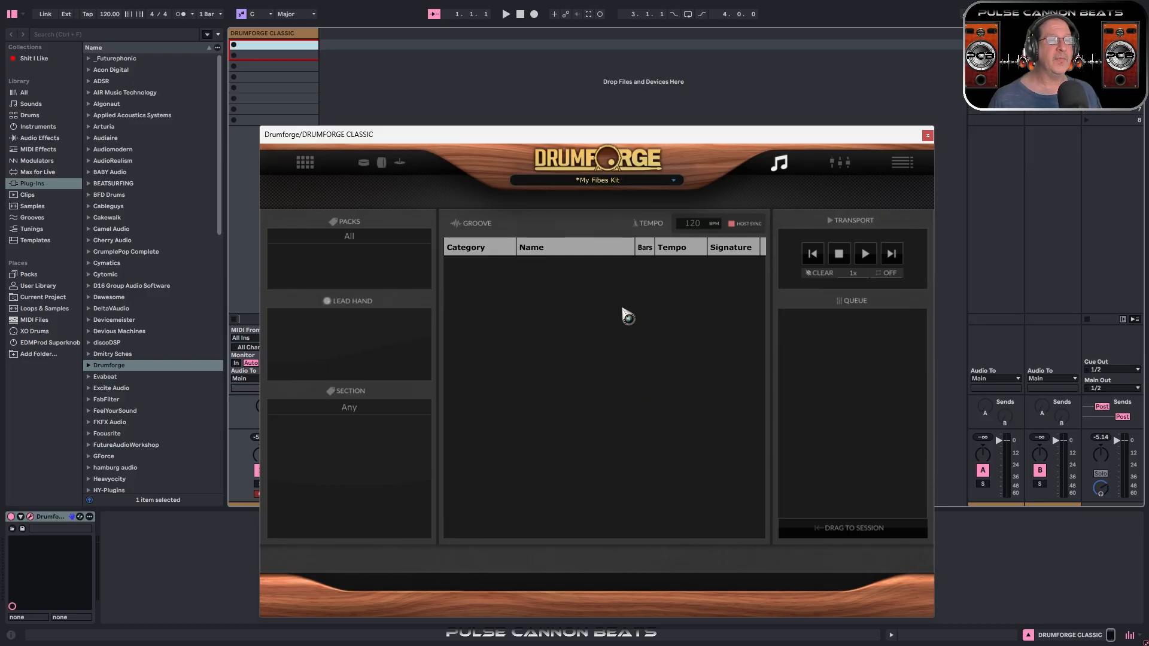
click(840, 162)
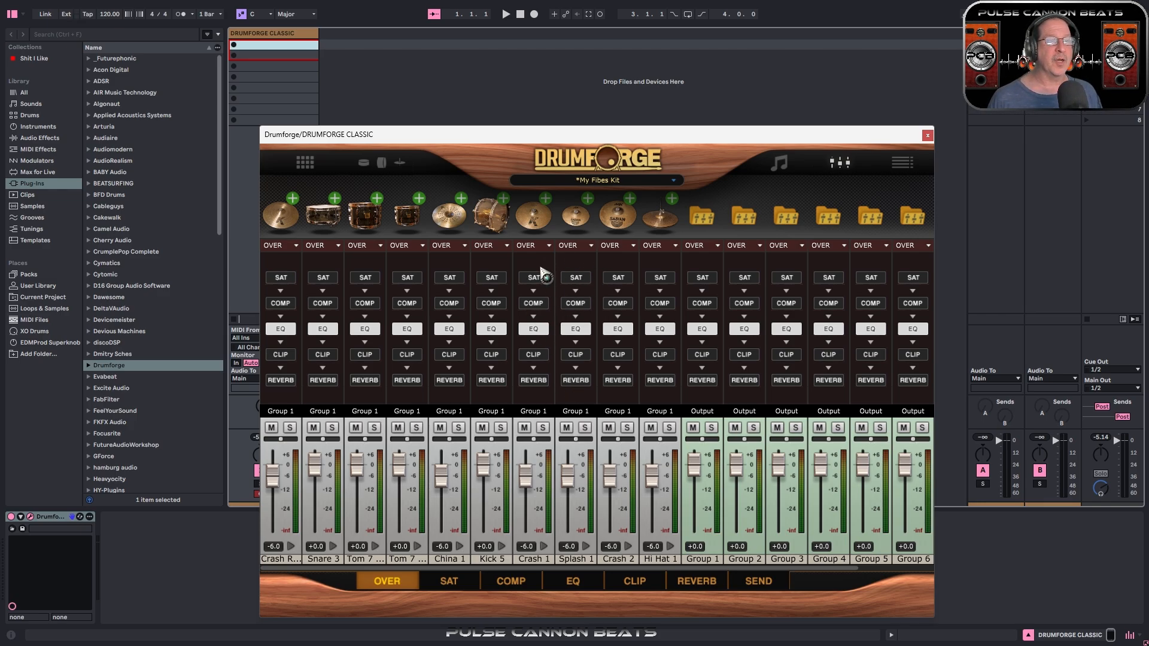
click(305, 164)
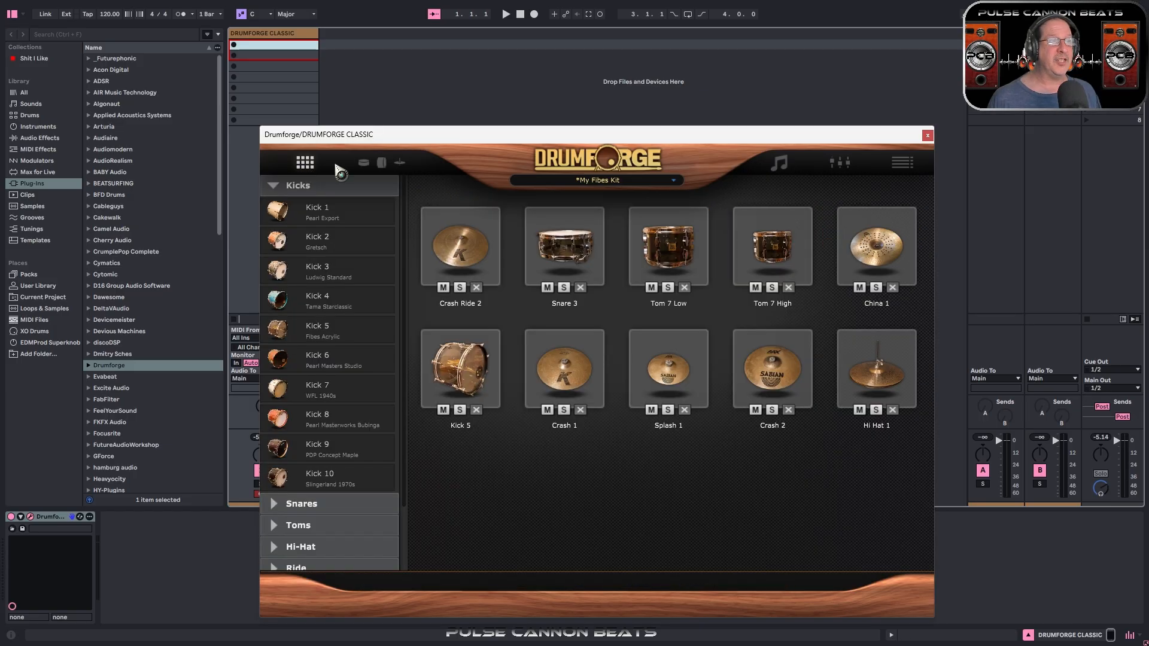
click(397, 164)
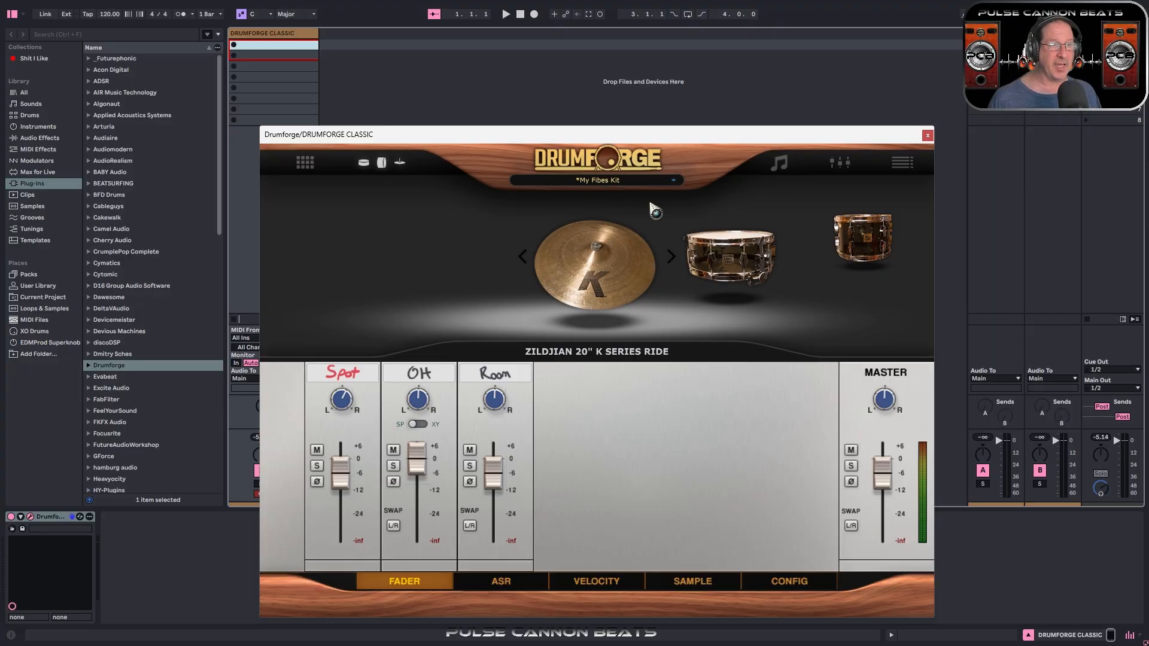
click(779, 163)
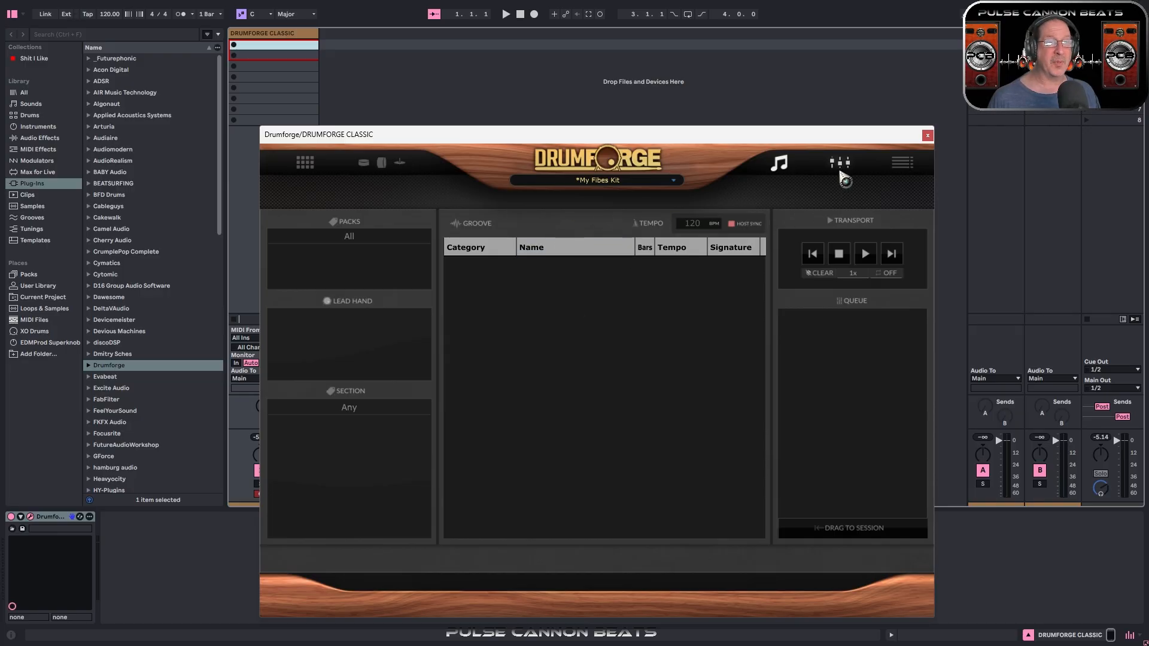
click(841, 169)
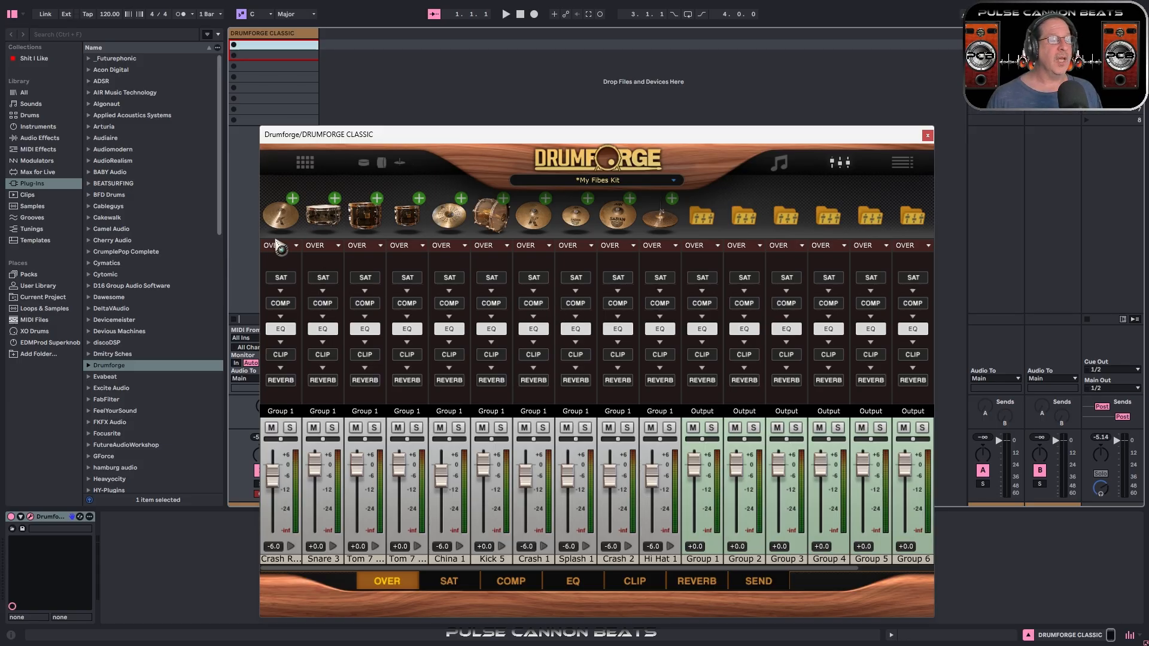
Step: Check the effect page options of the first three mixer channels and the group and output routing options of the Crash Ride channel
click(296, 246)
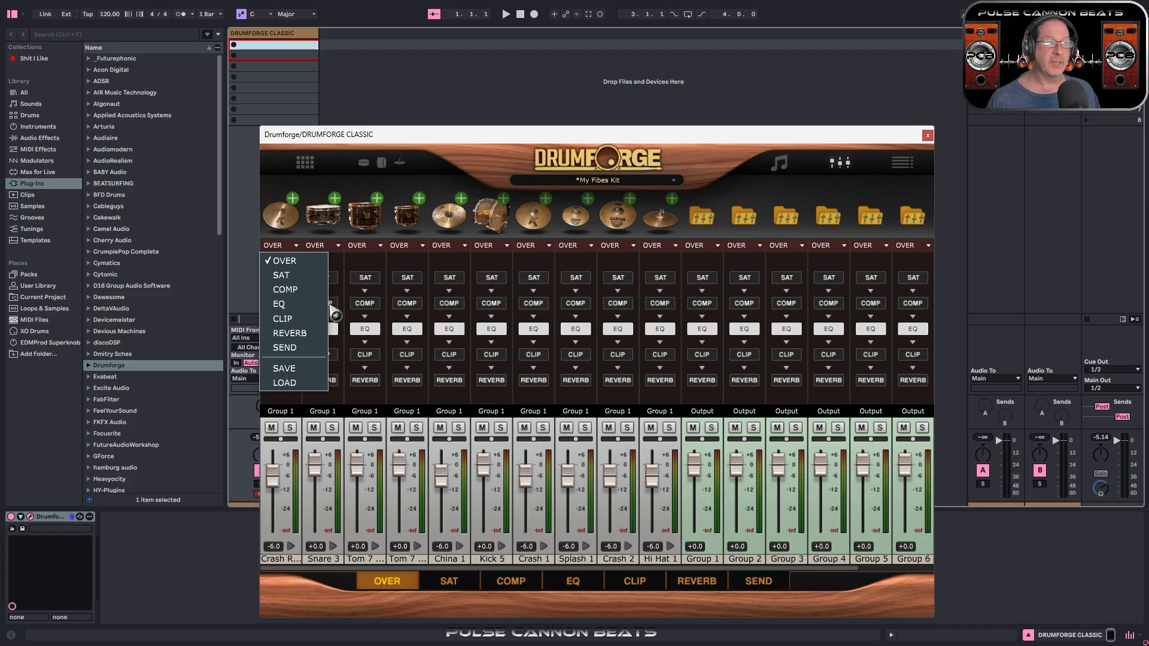
click(338, 246)
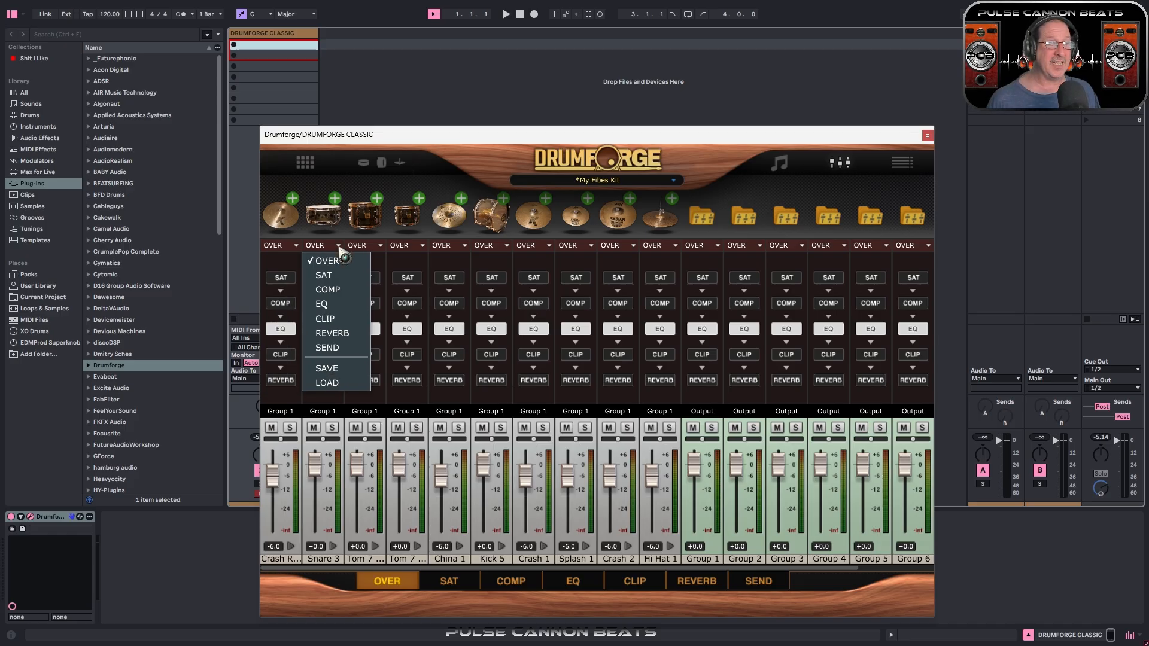
click(380, 246)
click(295, 246)
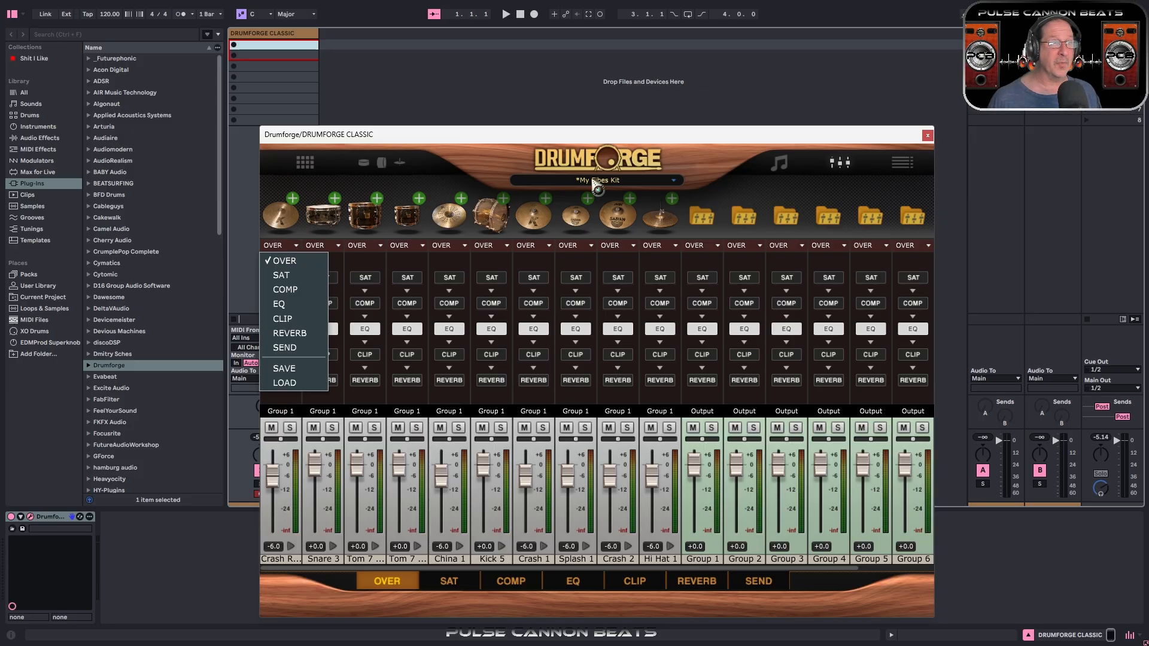
click(498, 156)
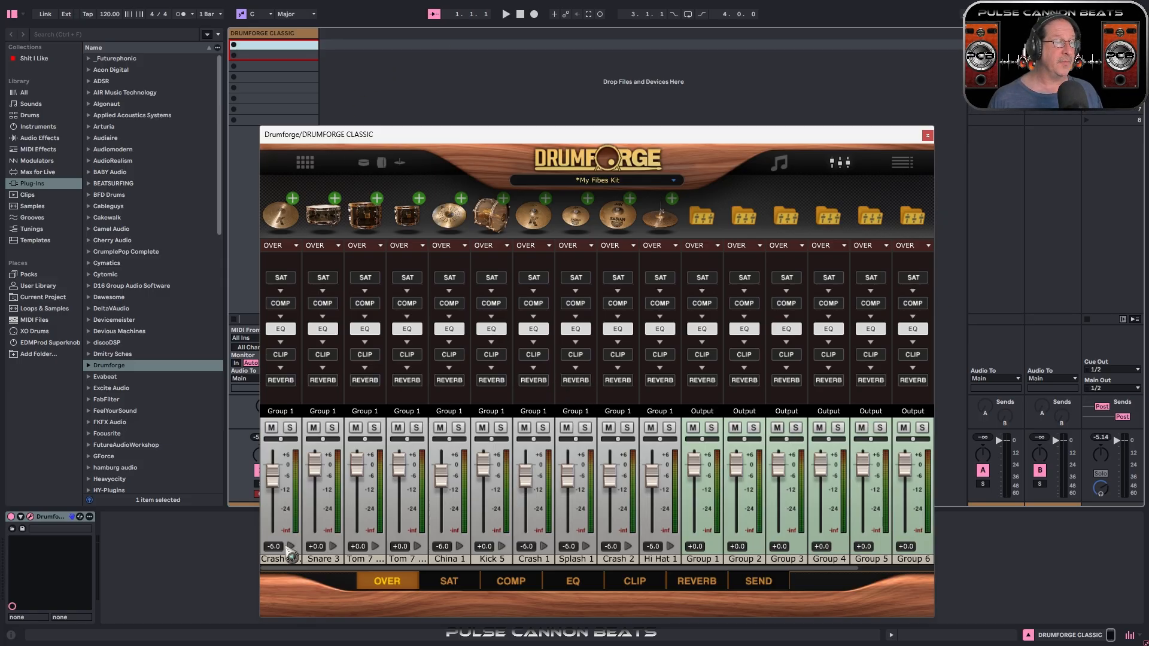
click(286, 411)
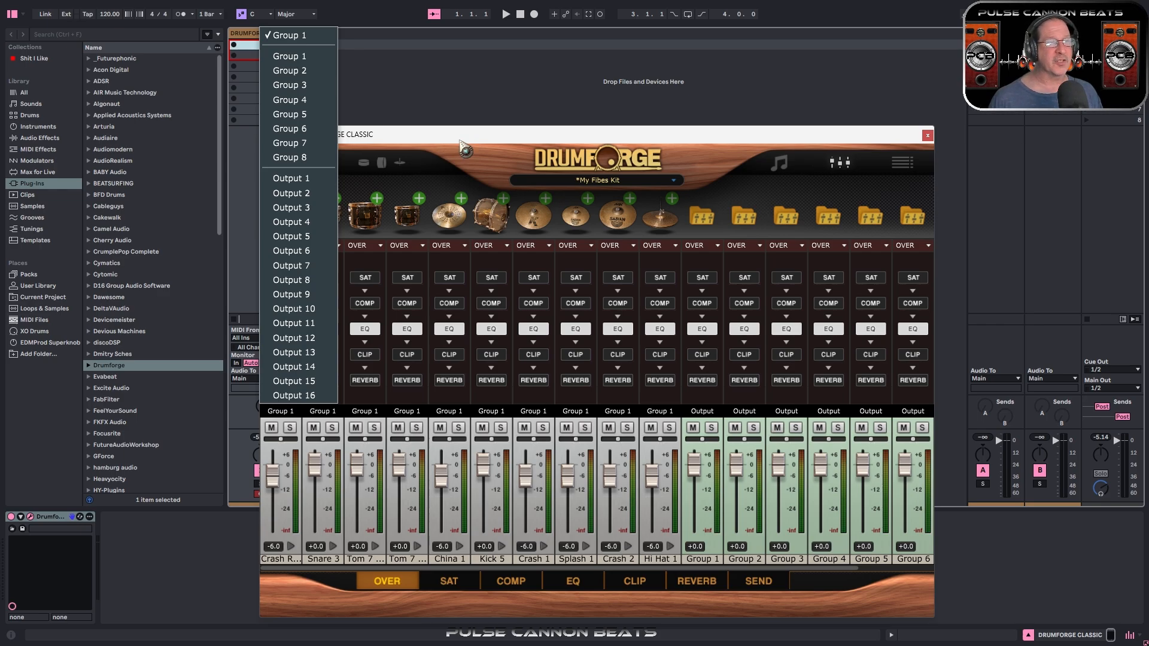
click(471, 164)
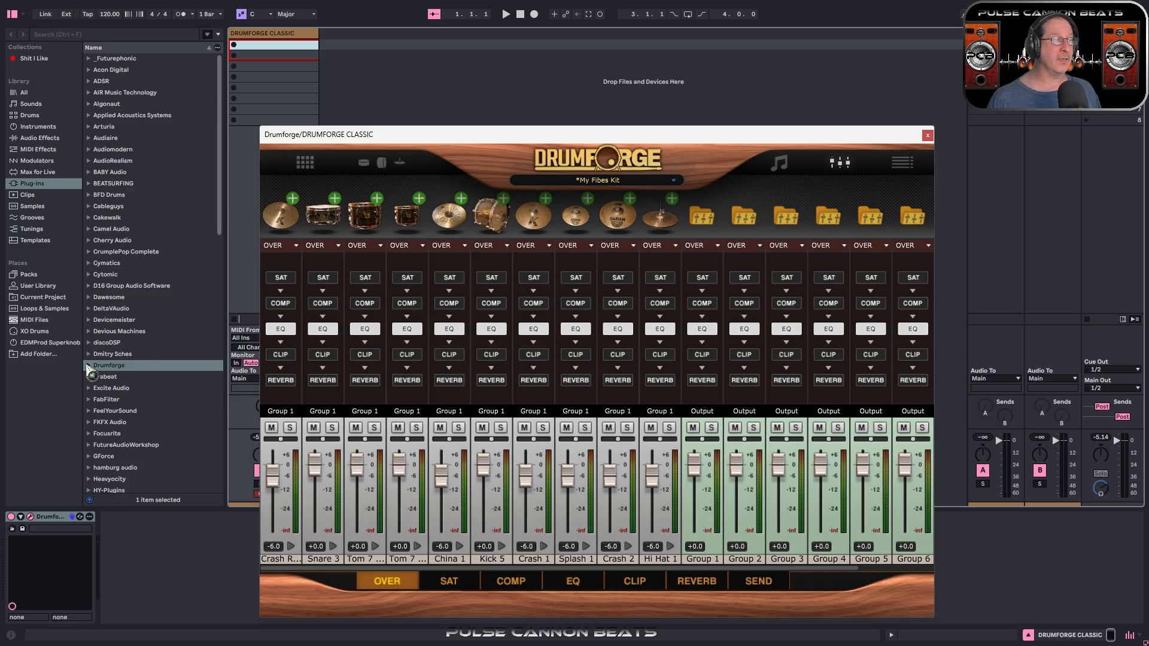
Step: Show the Drumforge plug-ins in the browser, and view the Drum Shotz library and its path selection for the Crash Ride channel
click(89, 365)
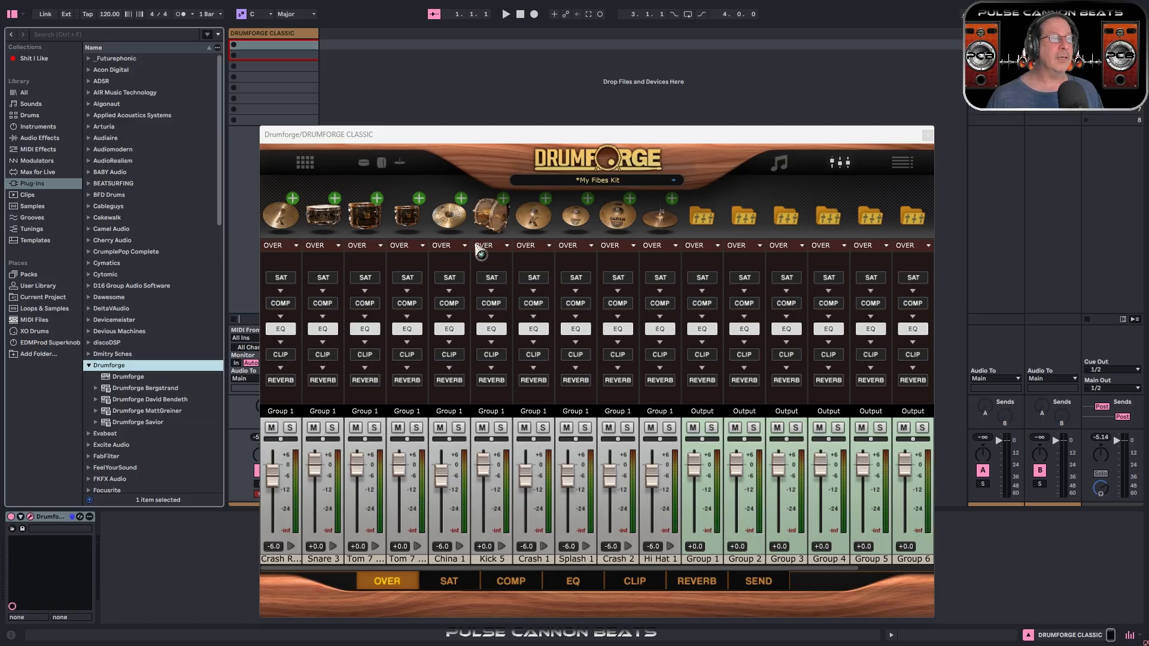
click(293, 198)
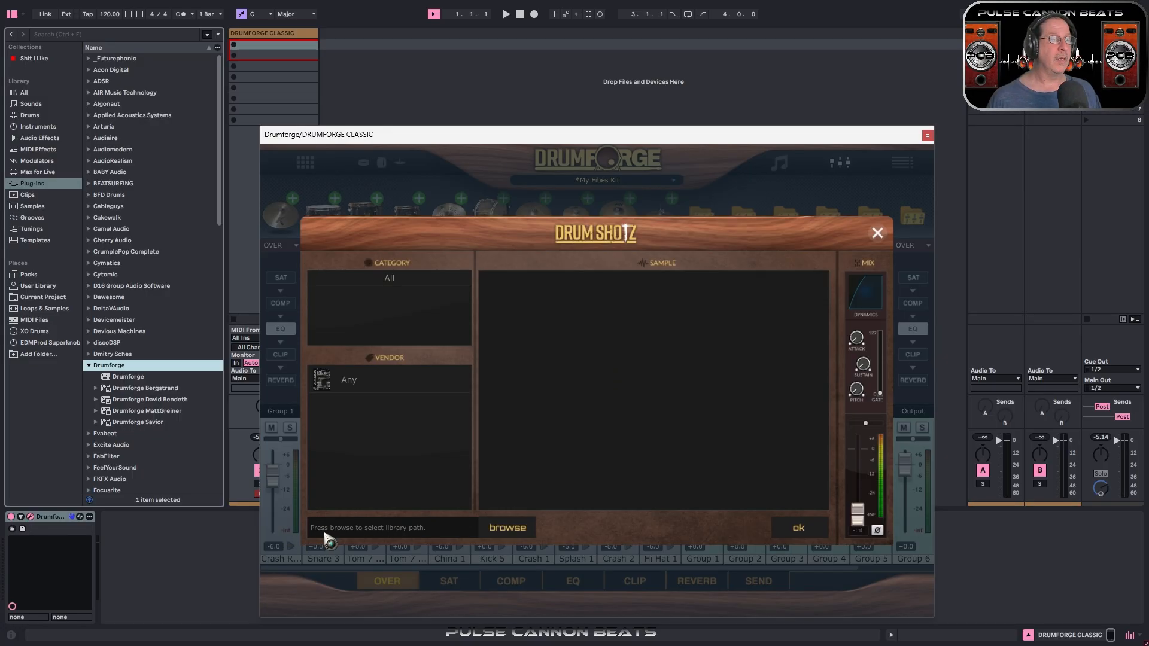
click(507, 529)
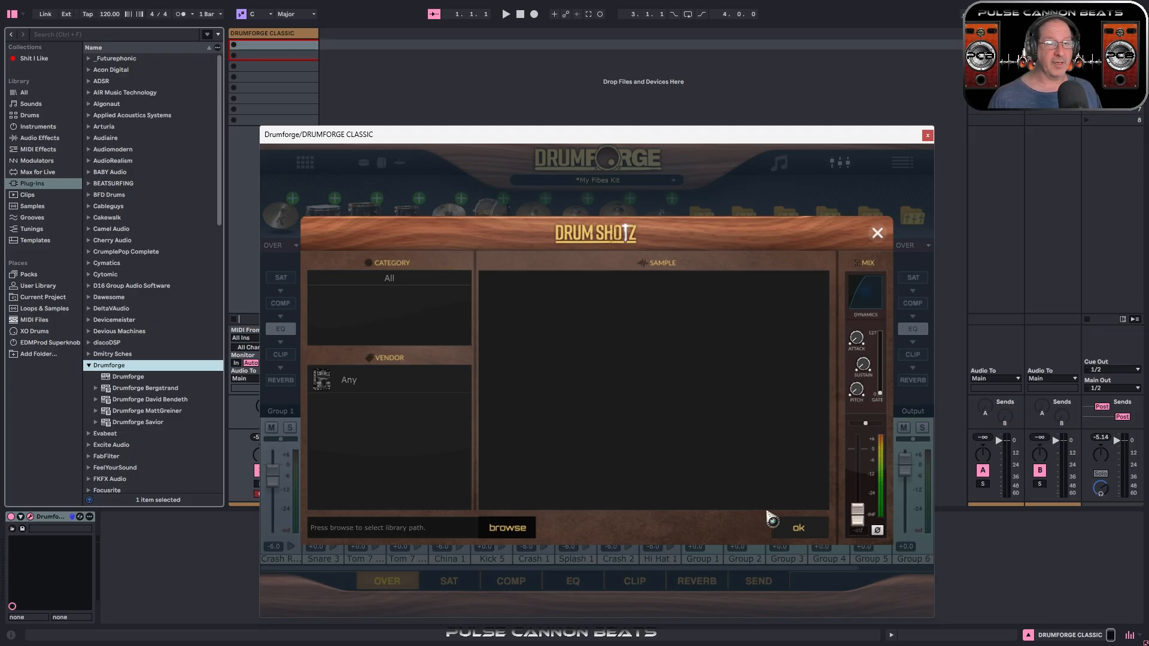
Step: Close Drum Shotz, return to the kit grid, and look through the installed plug-ins in the browser
click(798, 529)
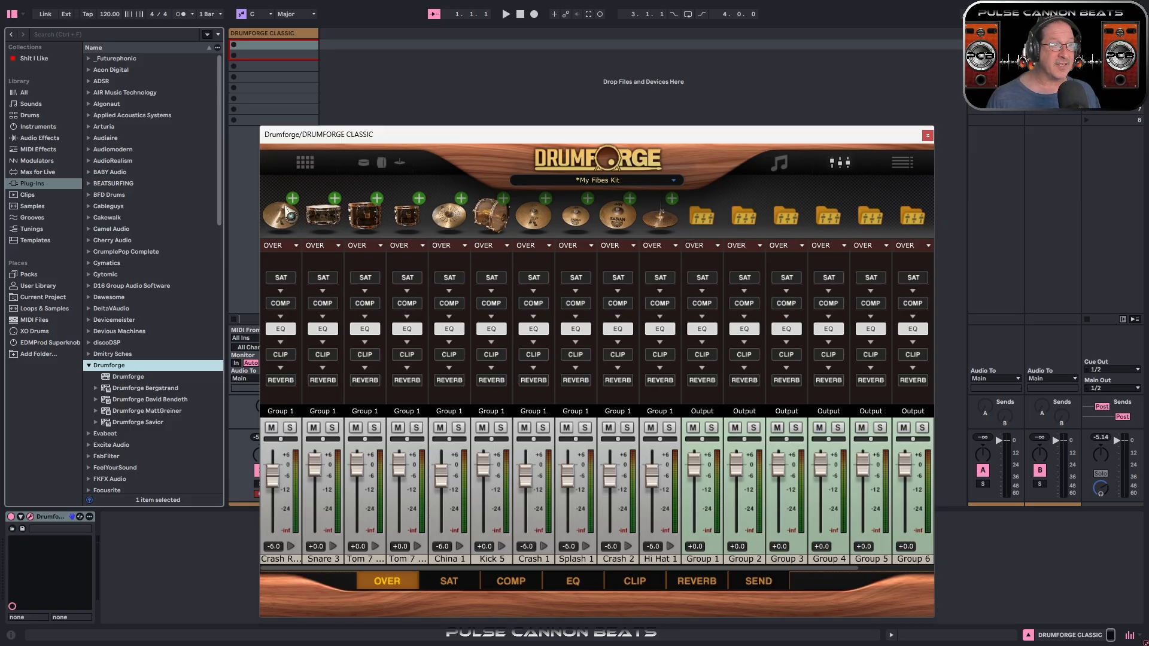
click(307, 164)
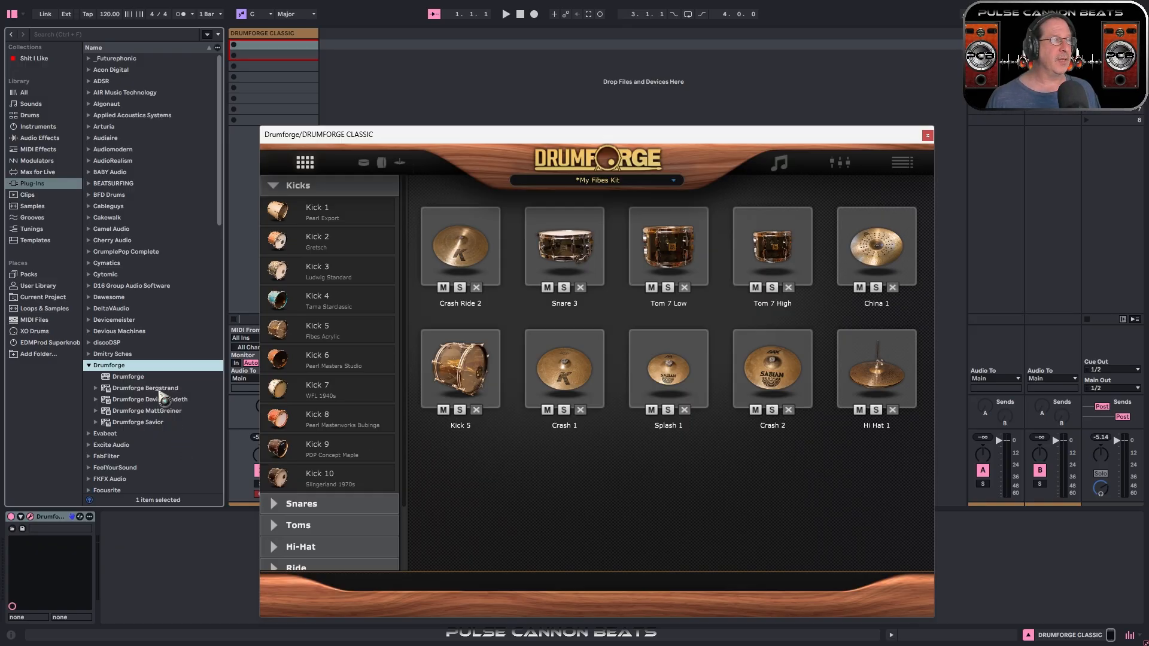
scroll(163, 398, down, 2)
scroll(163, 398, down, 12)
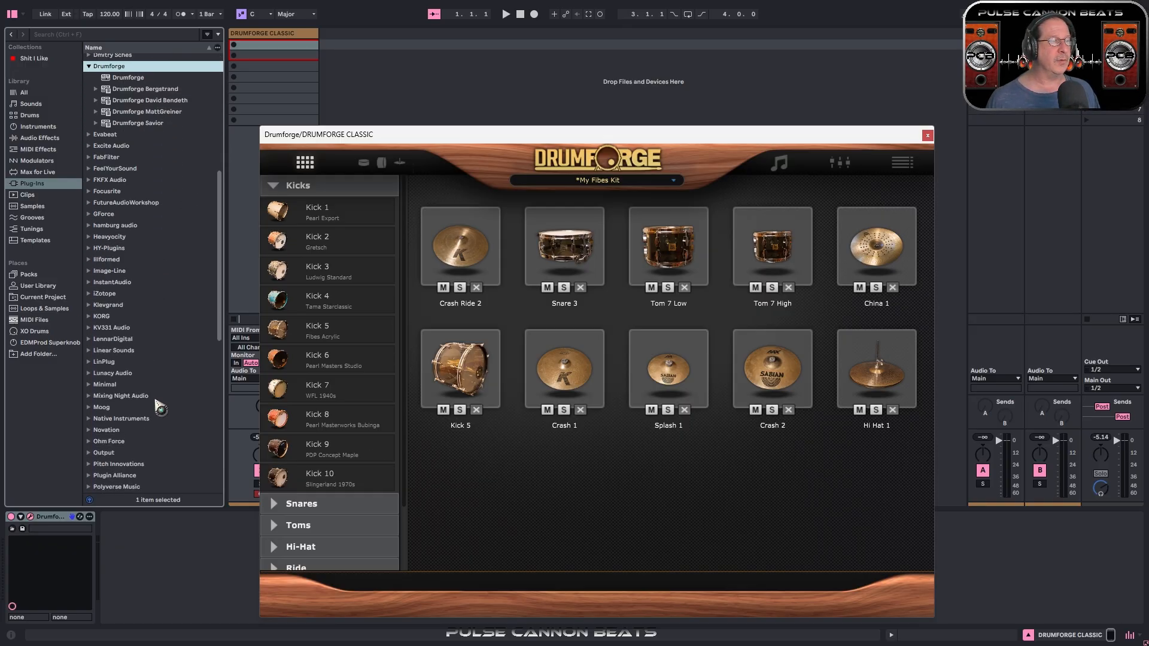
scroll(158, 412, down, 7)
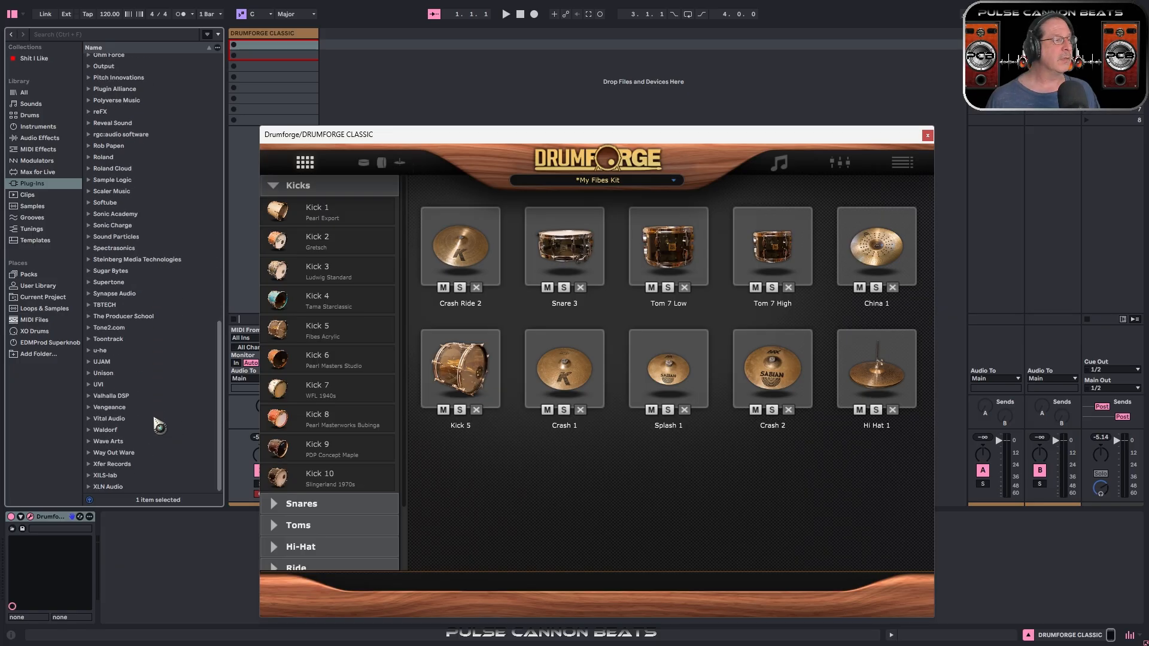
scroll(159, 425, up, 14)
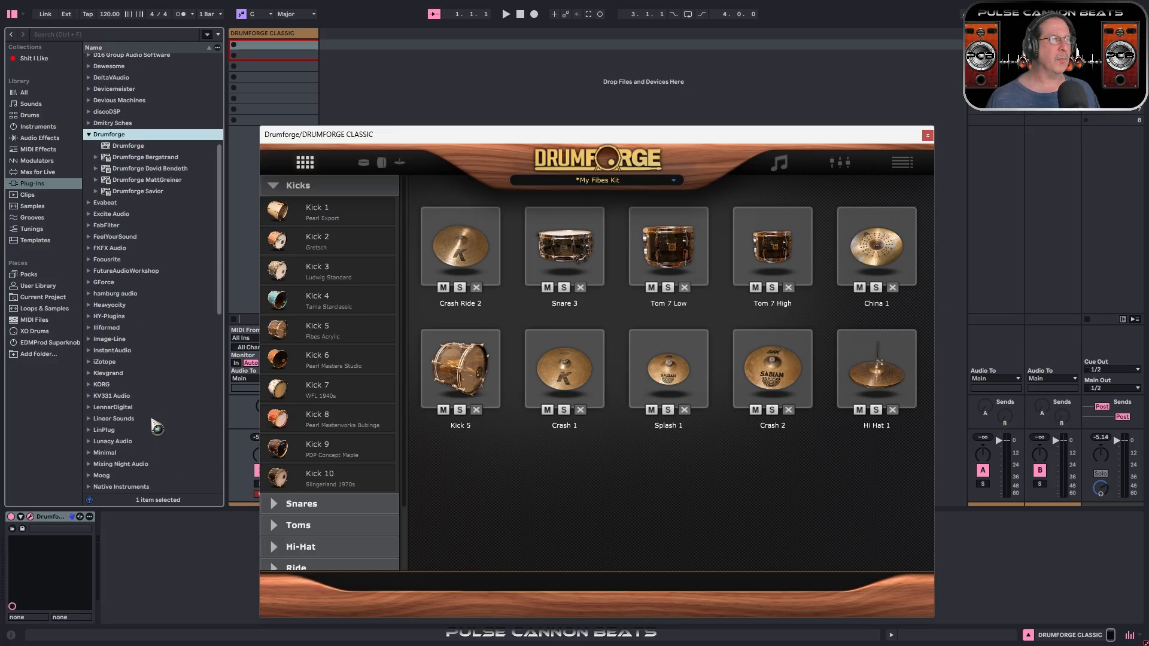
scroll(157, 427, up, 7)
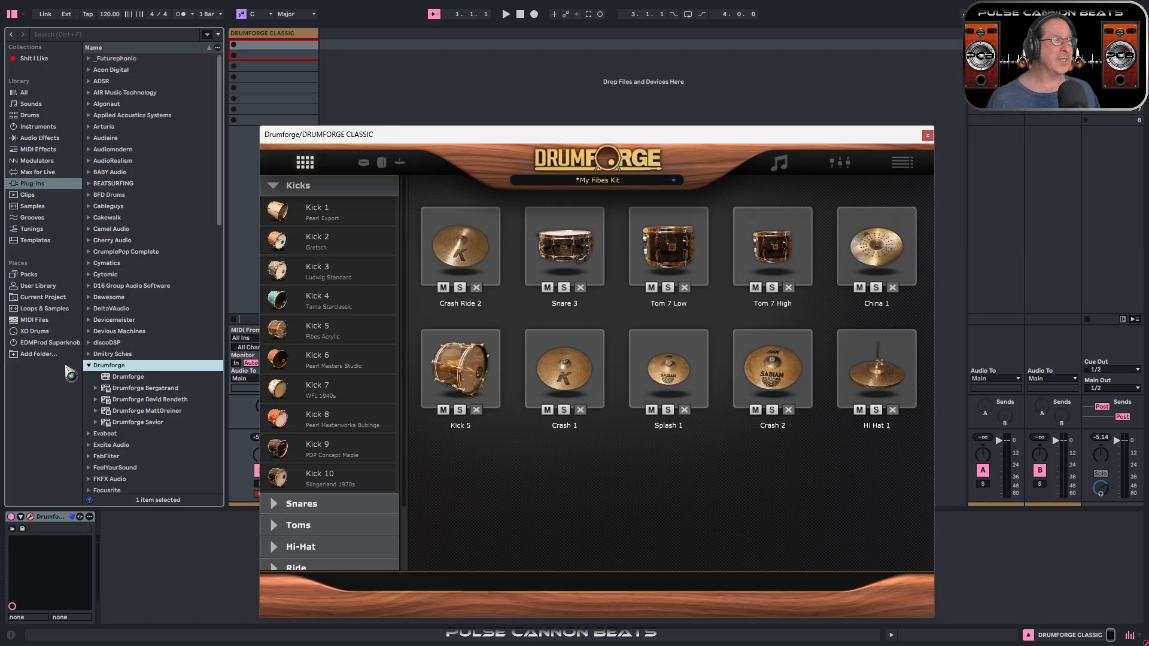
Step: Try to load the KICK sample from the Assorted One Shots folder in XO Drums onto the Kick 5 pad
click(34, 333)
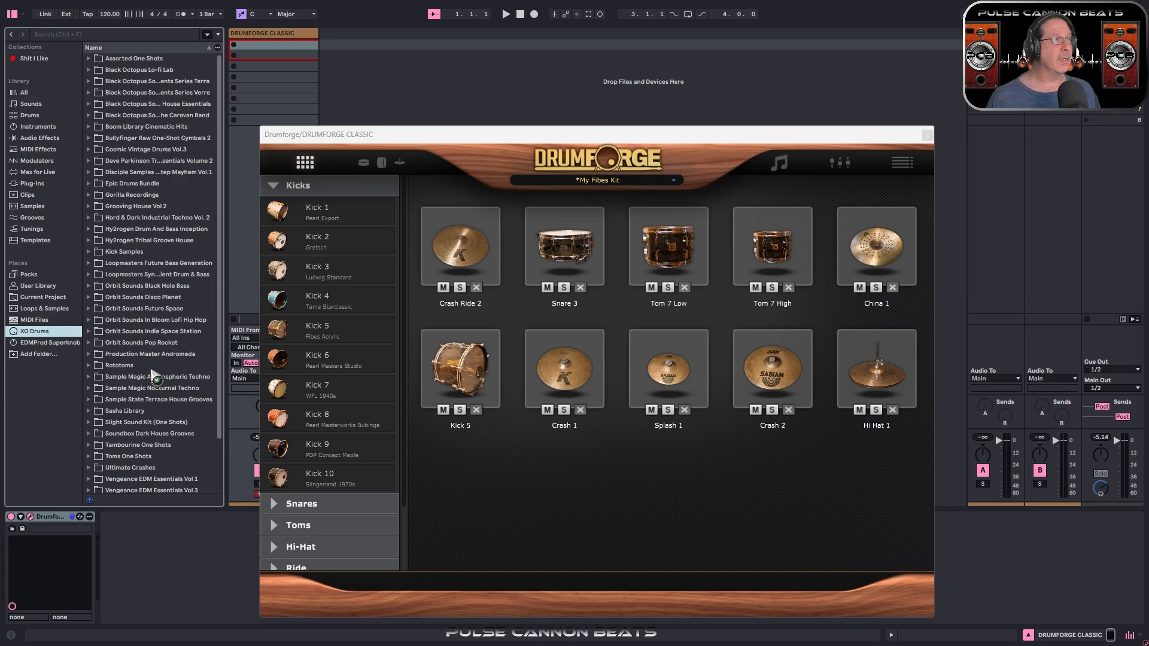
click(89, 59)
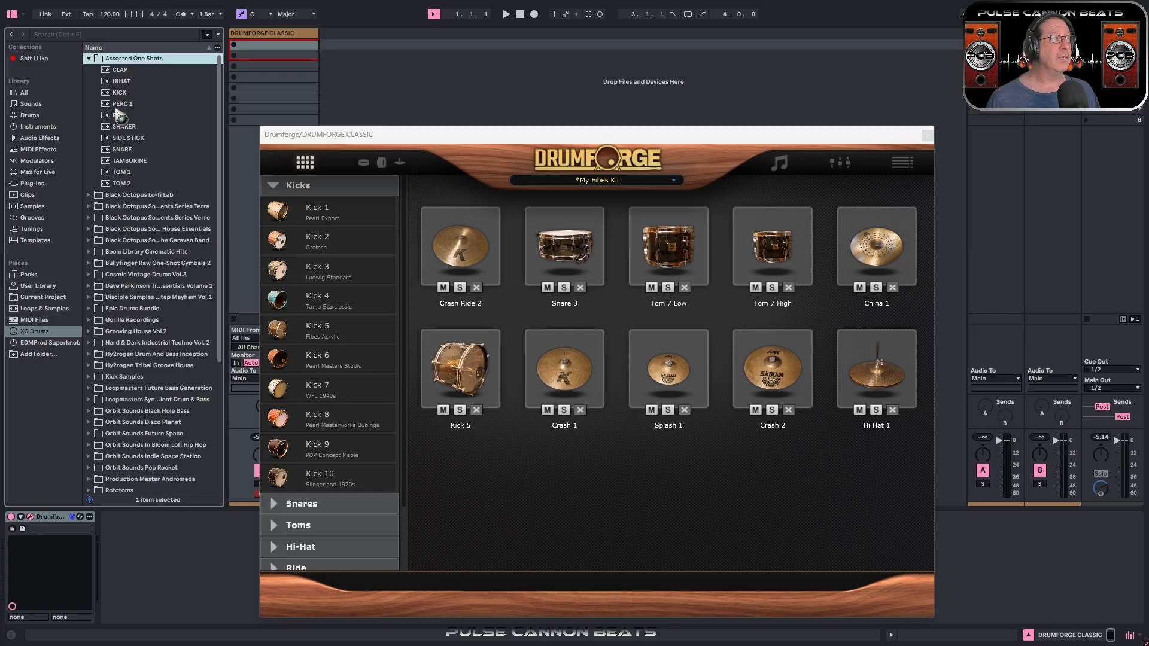
click(117, 93)
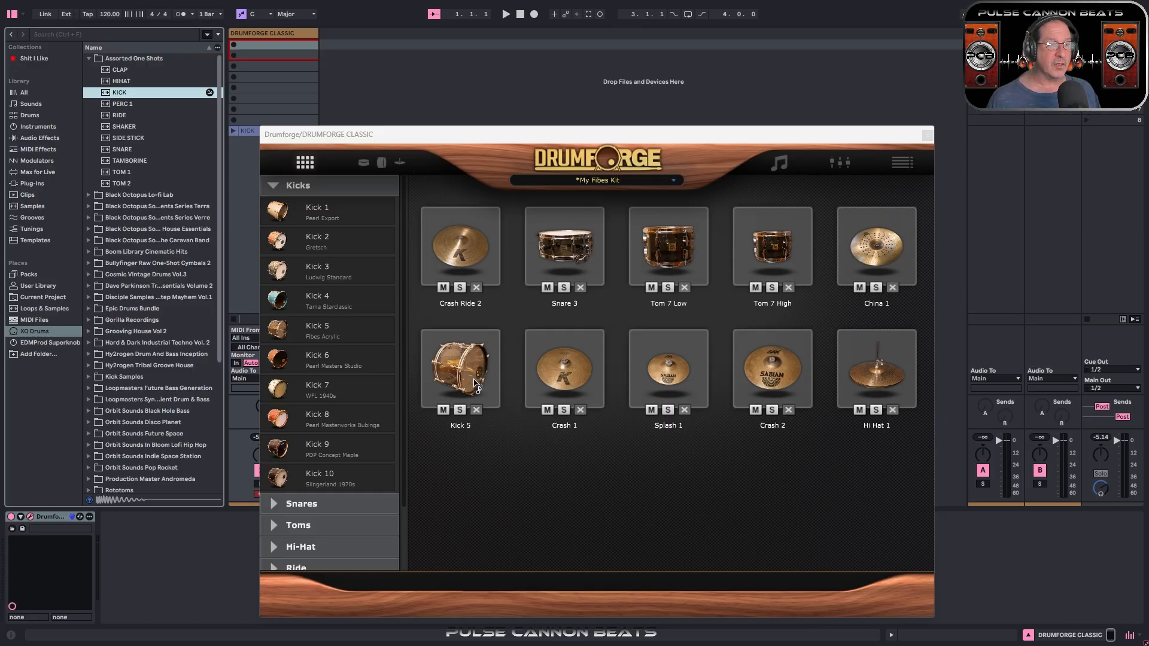
drag(467, 378, 468, 379)
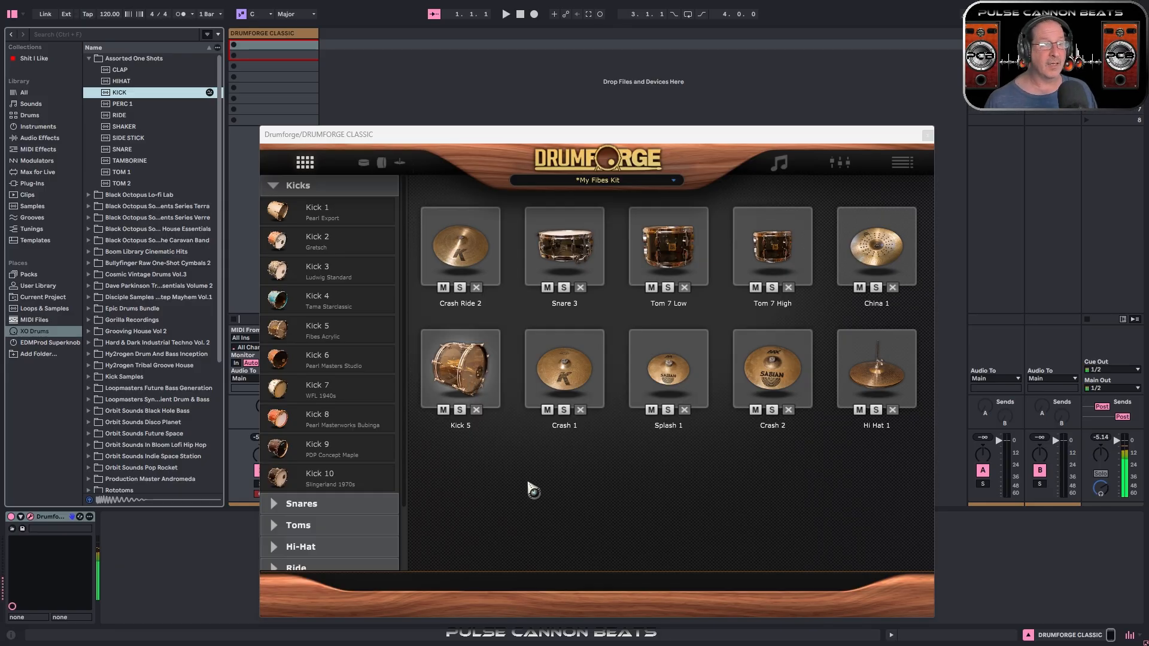
Step: View the drum editing page, browse the kit's drums from the ride to the kick and back, and return to the kit grid
click(381, 162)
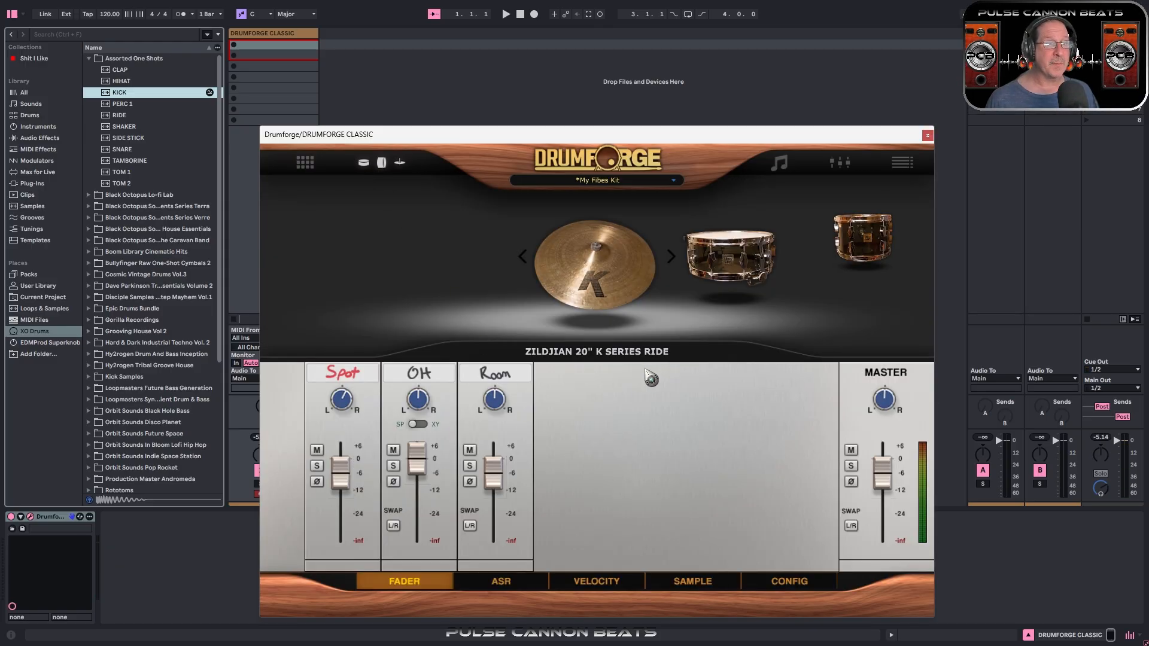
scroll(636, 312, down, 5)
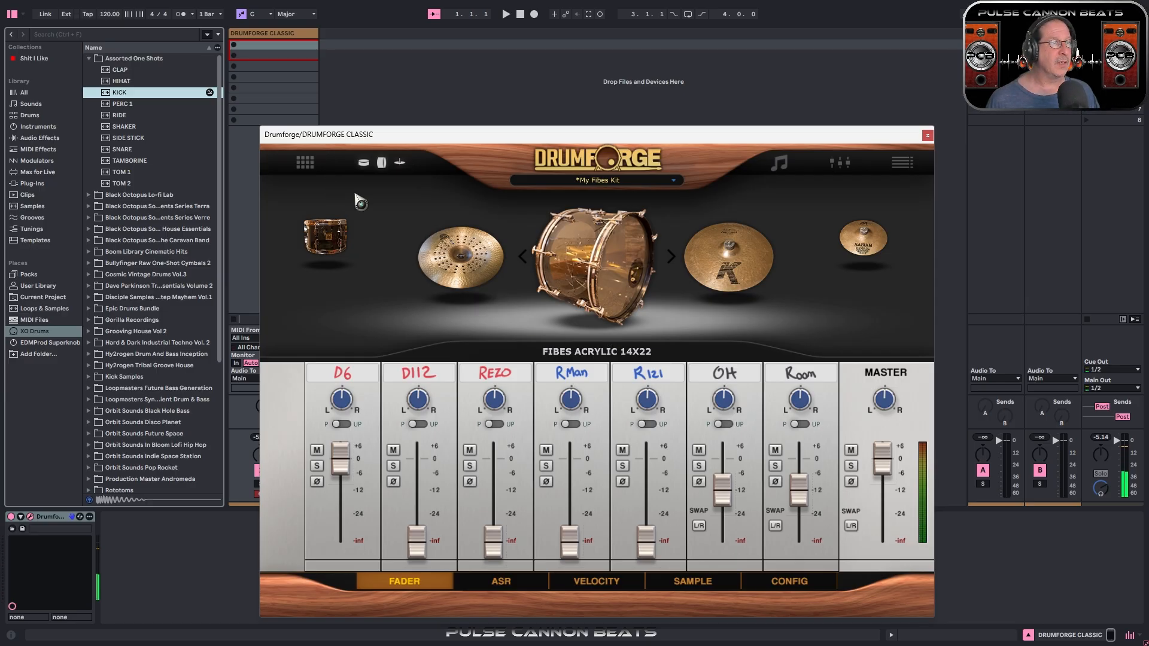
scroll(403, 238, up, 5)
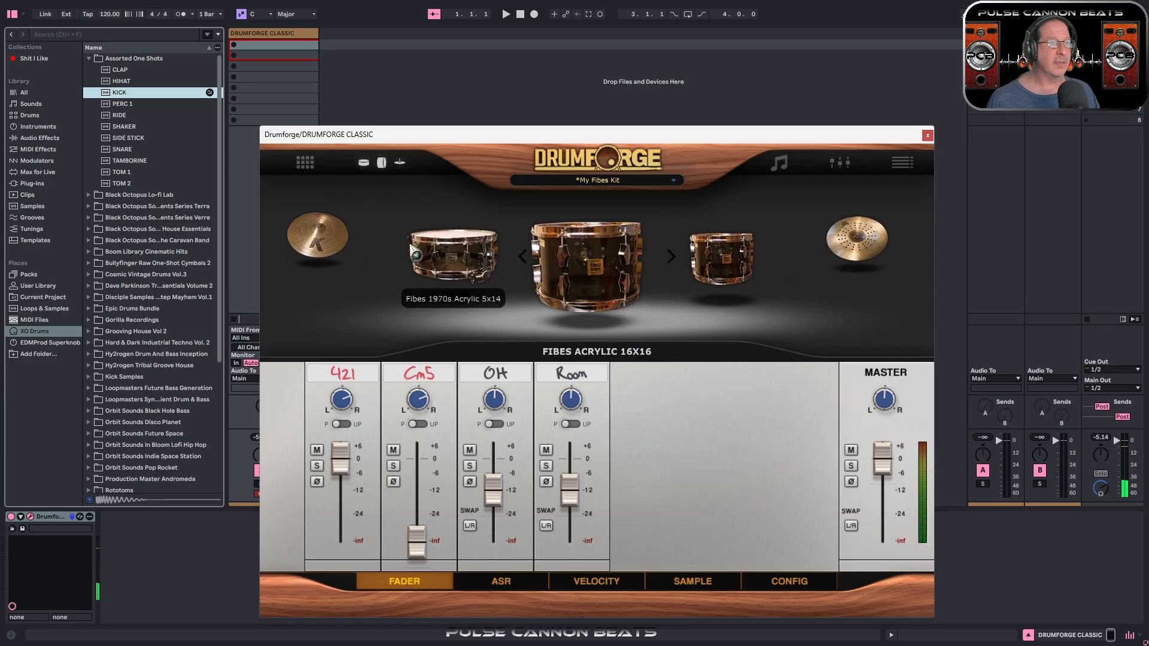
click(305, 162)
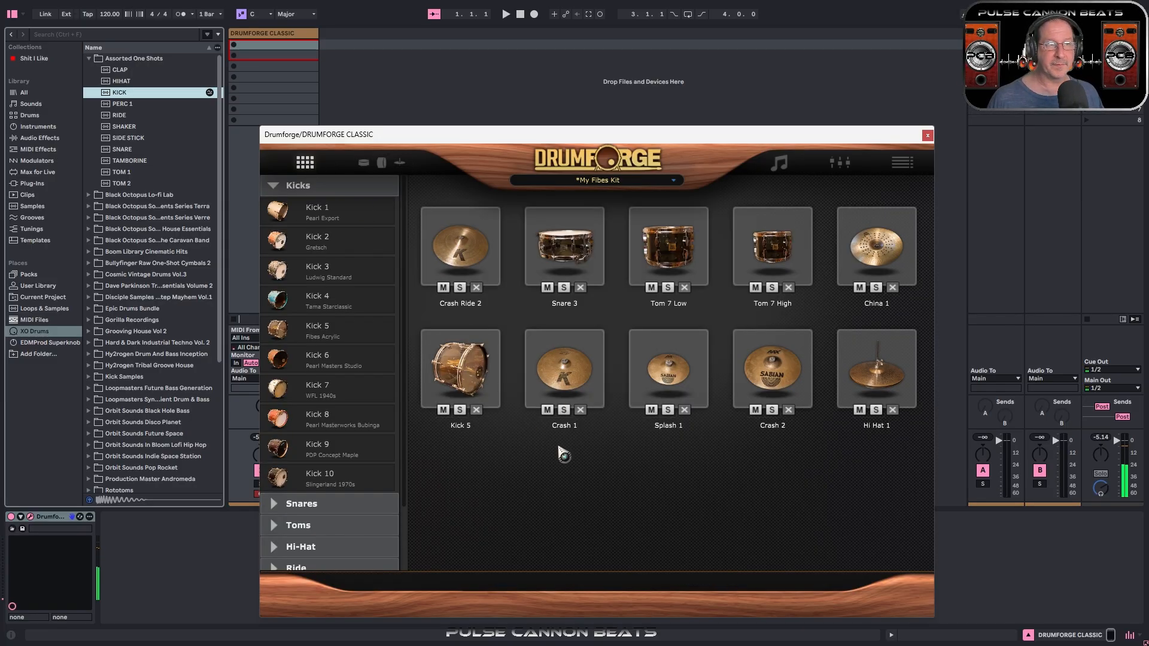
Step: Collapse the Kicks category and the Assorted One Shots folder, and switch the browser back to the plug-in list
click(273, 186)
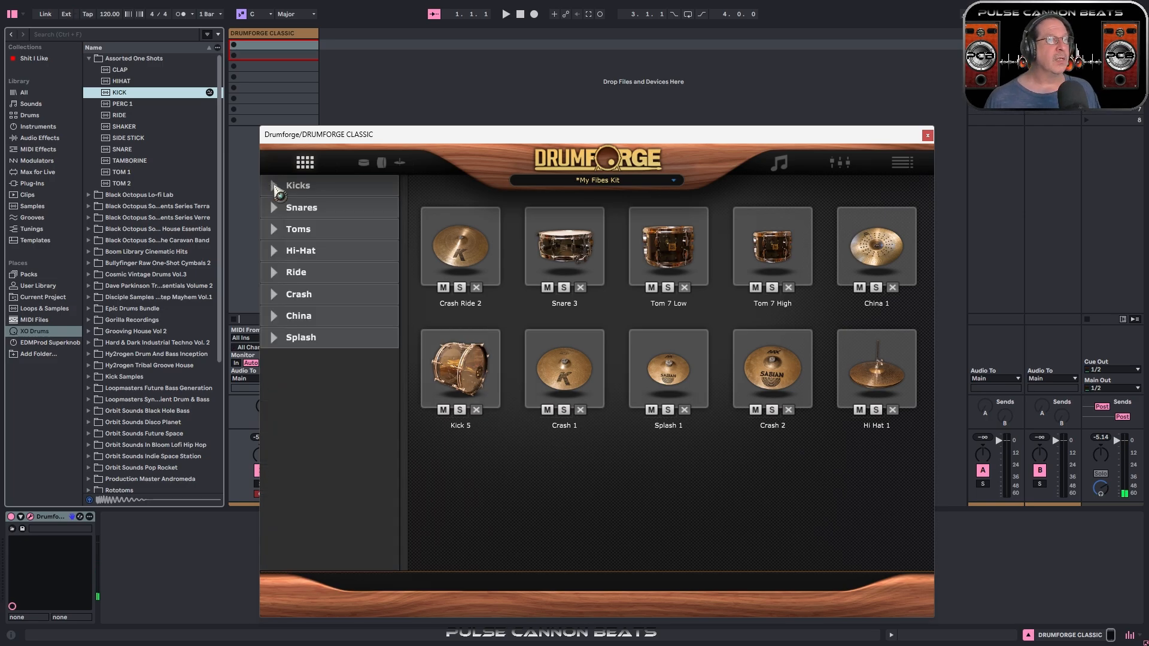
click(89, 60)
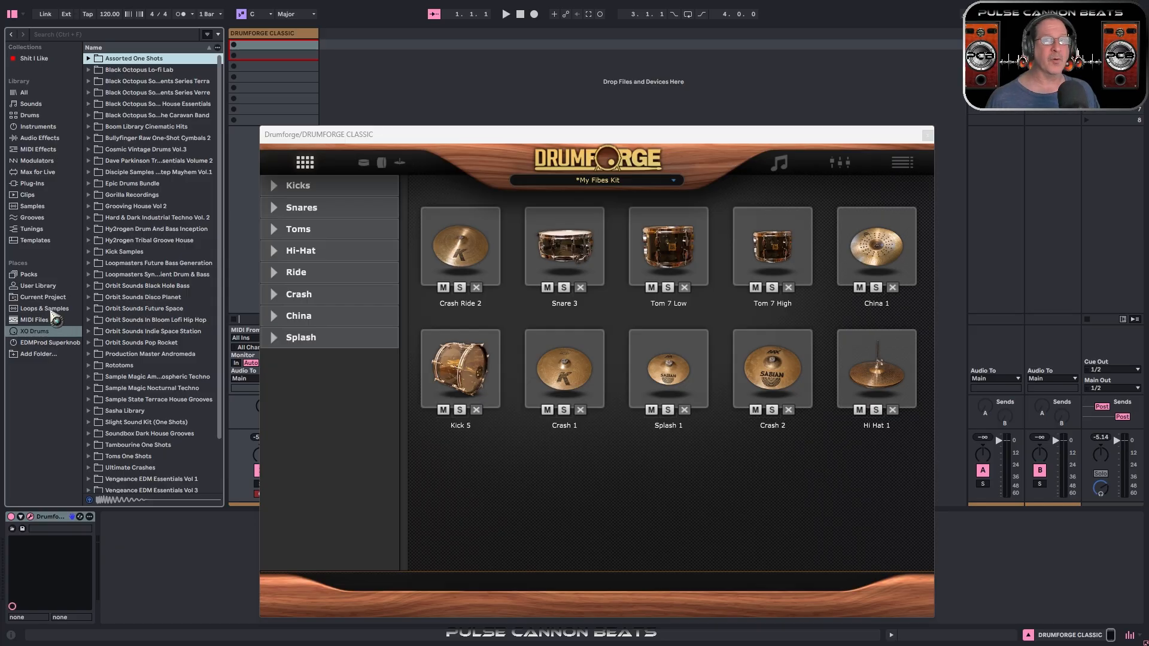
click(37, 183)
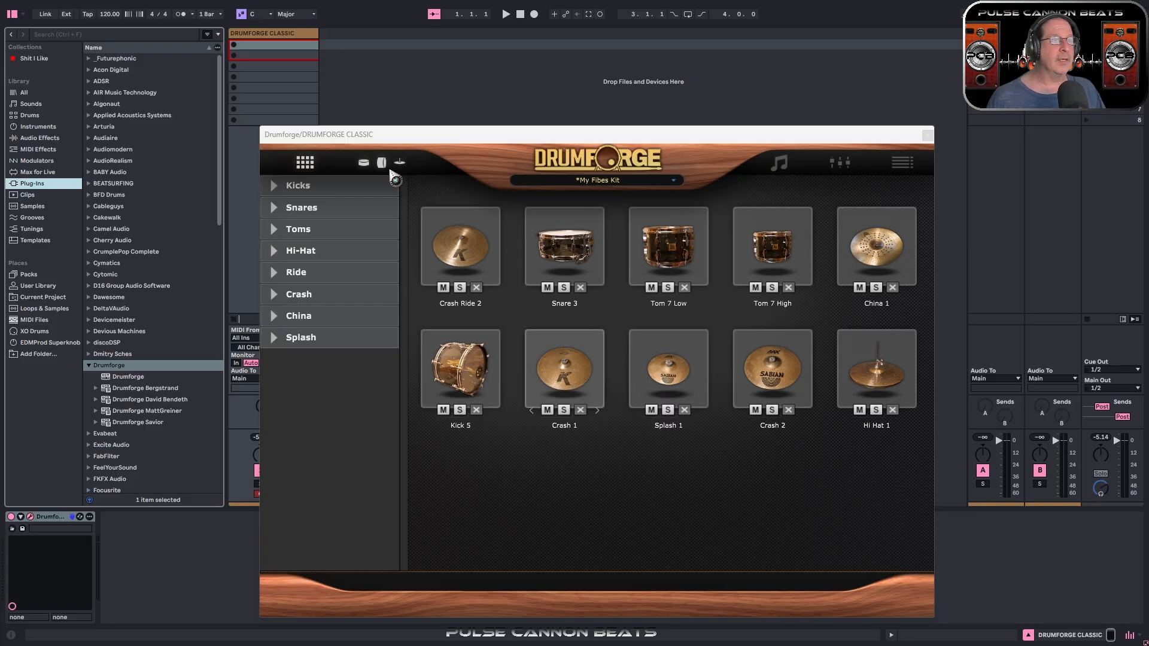
Step: Show the mixer, and view the Drum Shotz window of the China 1 channel and of the Kick 5 channel
click(839, 163)
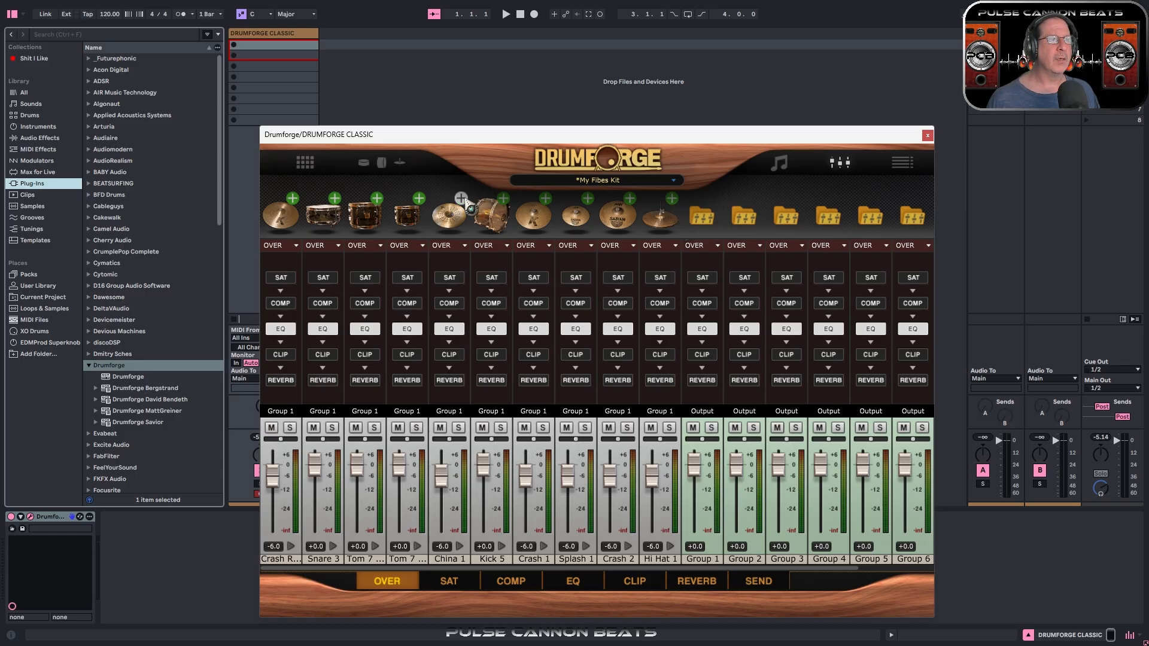
click(462, 201)
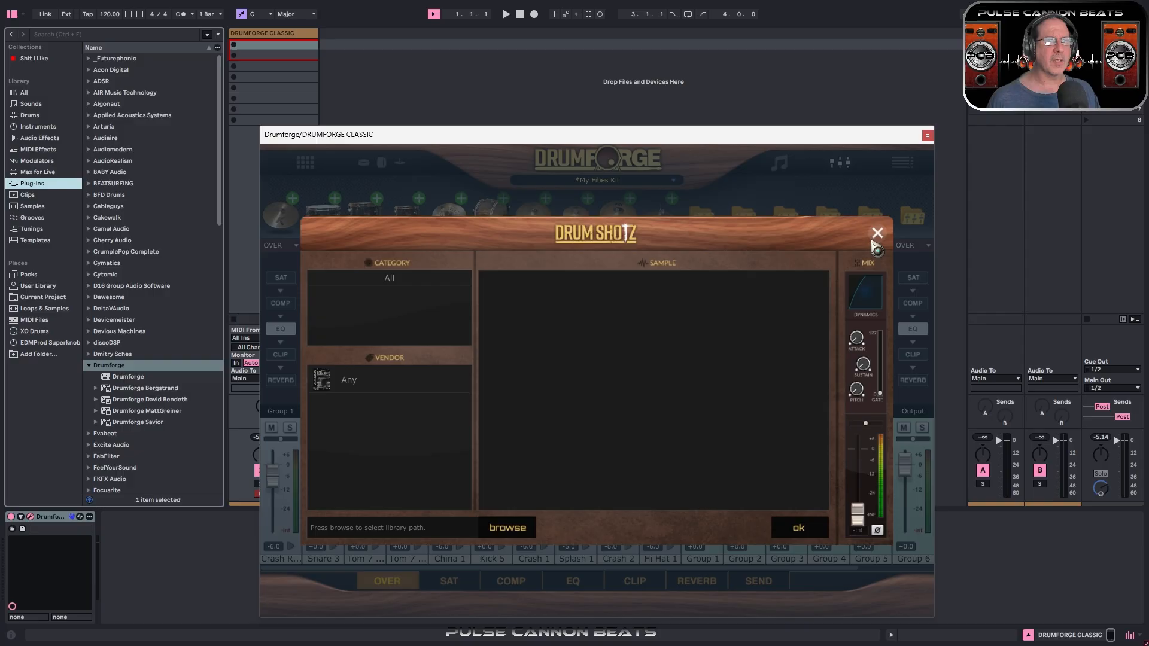
click(877, 232)
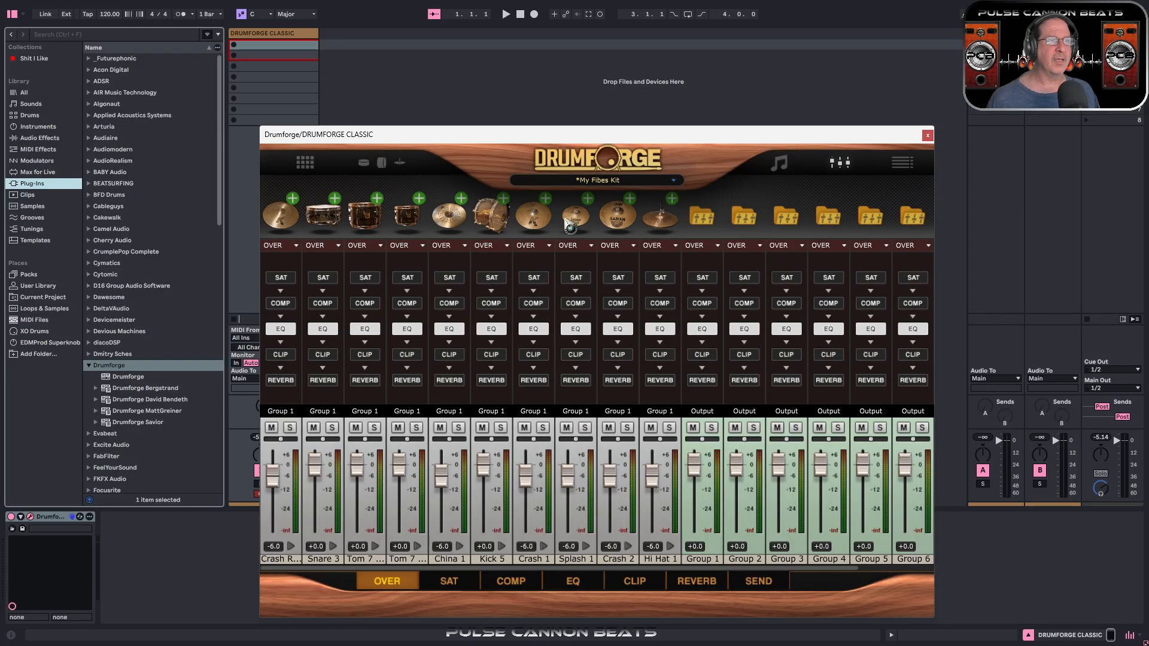
click(505, 206)
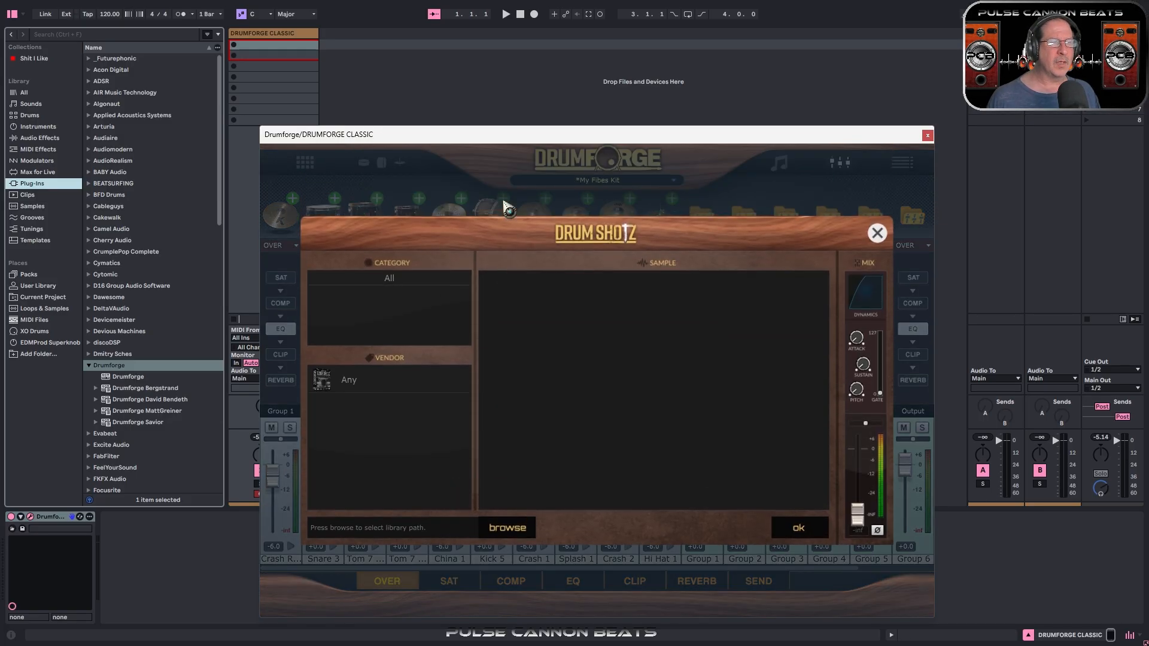
click(877, 234)
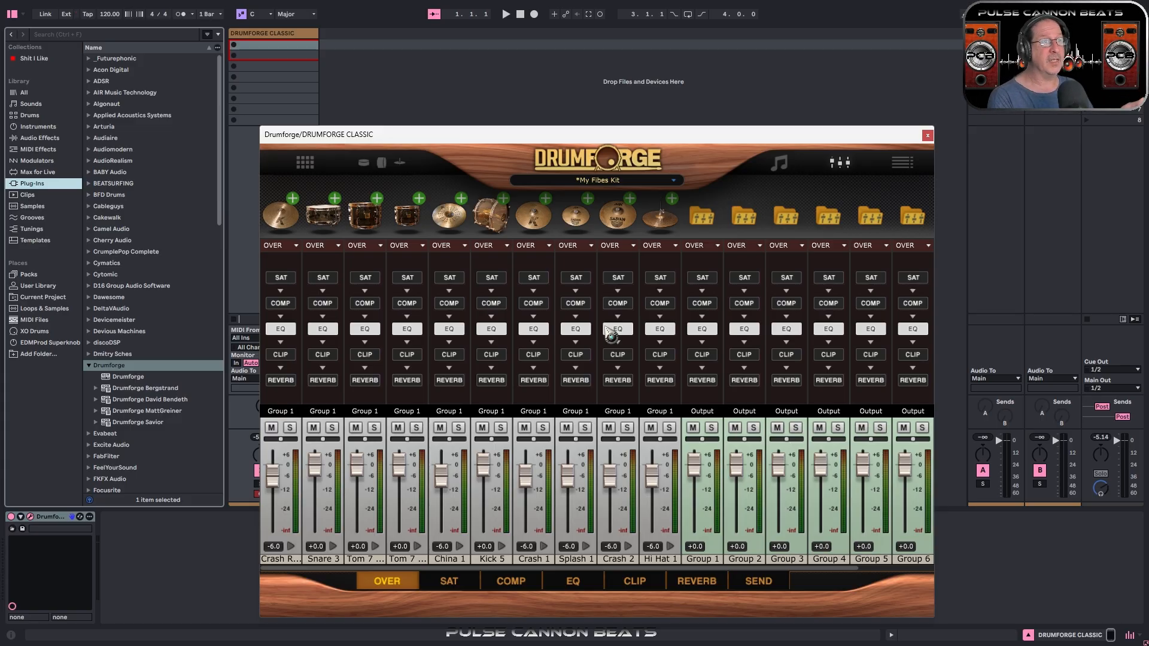
Step: Revisit the kit grid, and view the microphone faders of the kick, china, tom and snare on the drum editing page
click(305, 162)
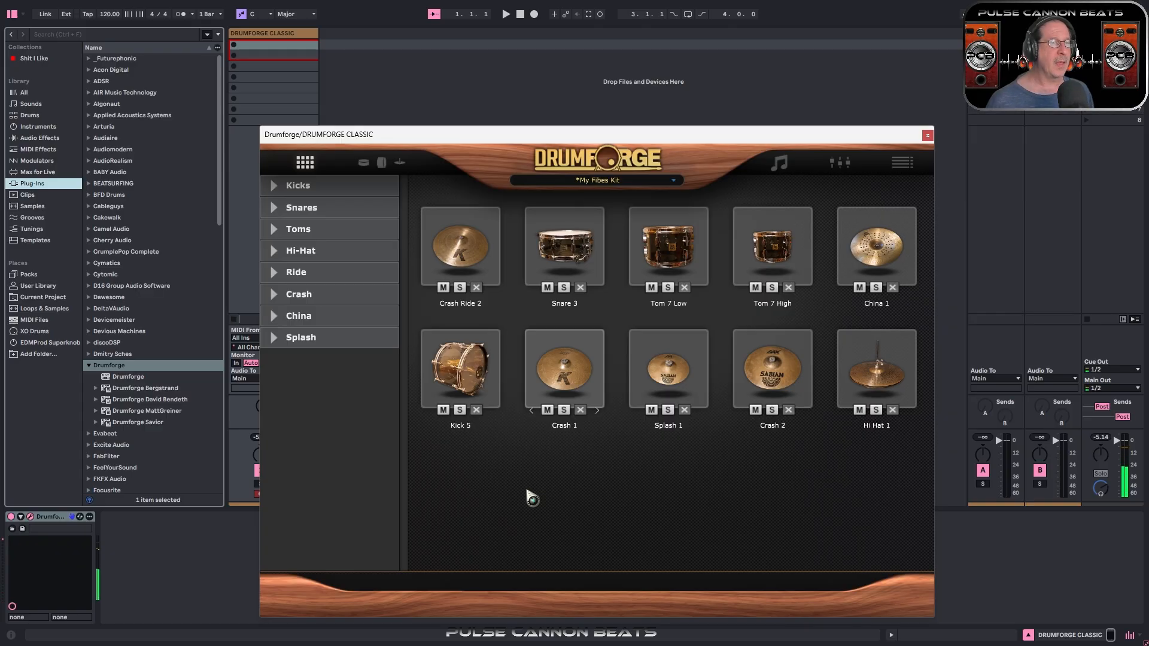
click(363, 162)
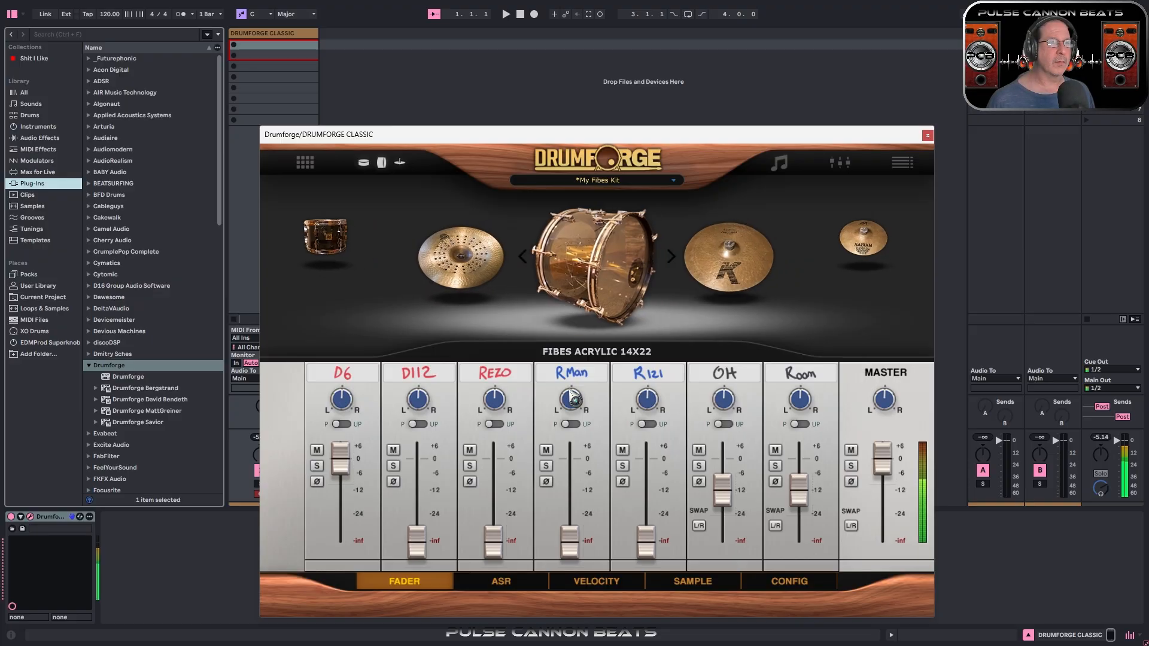
scroll(571, 248, up, 1)
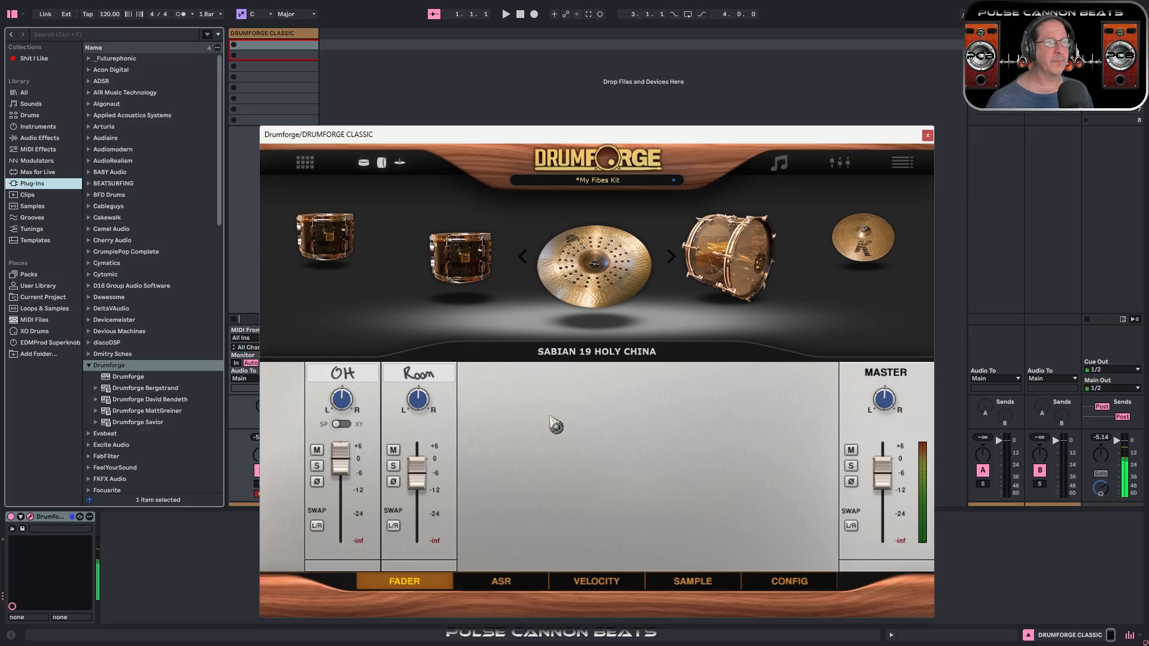
scroll(579, 277, down, 1)
scroll(536, 235, up, 2)
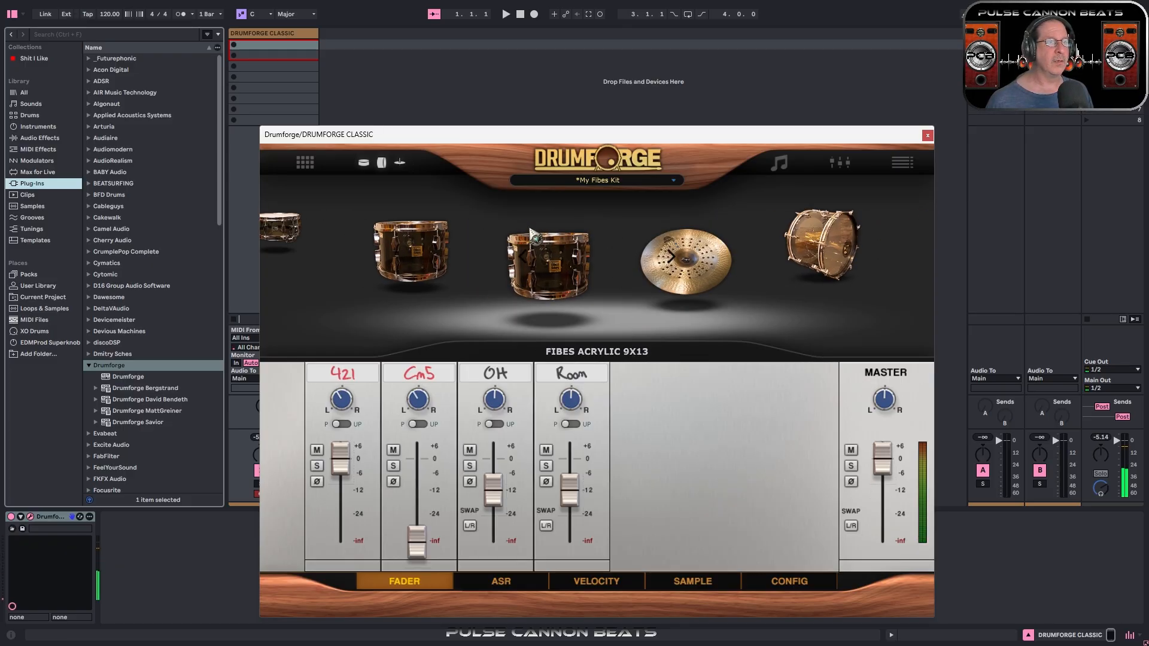
scroll(534, 233, up, 2)
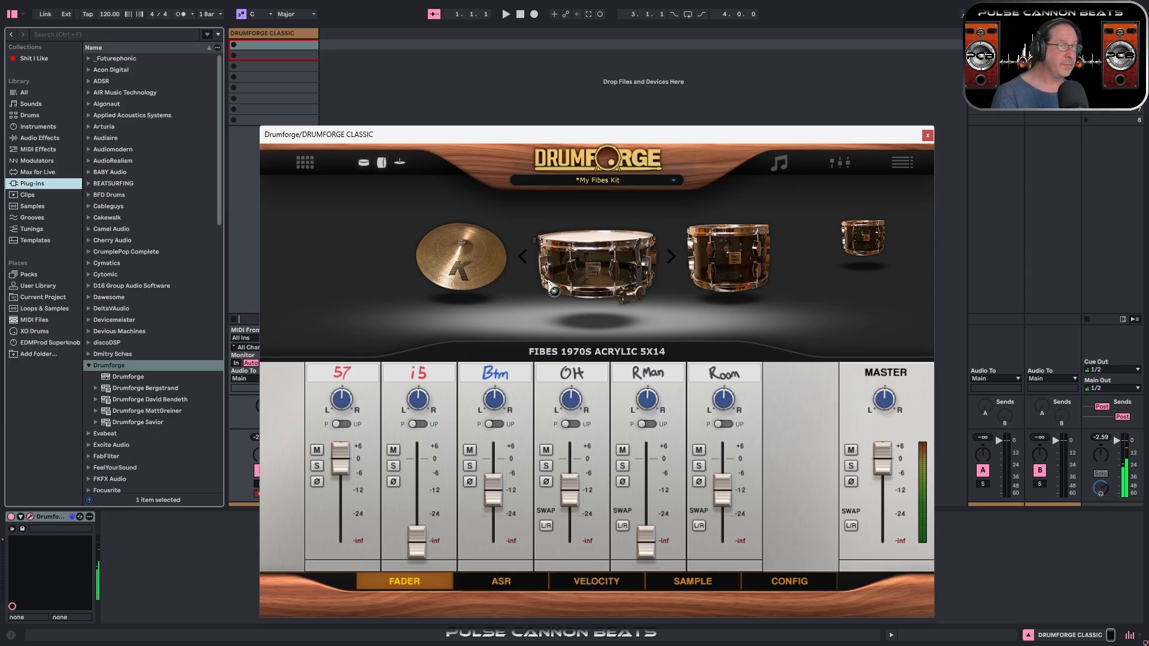
Step: Return to the kit grid and check the list of saved kit presets
click(305, 163)
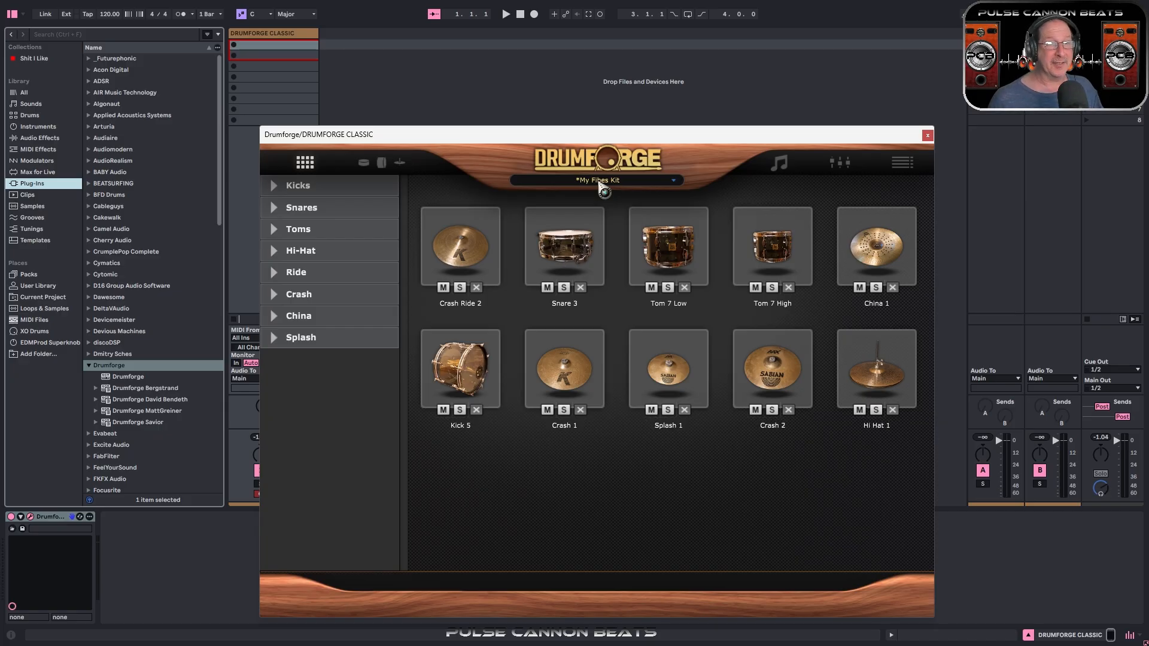
click(599, 181)
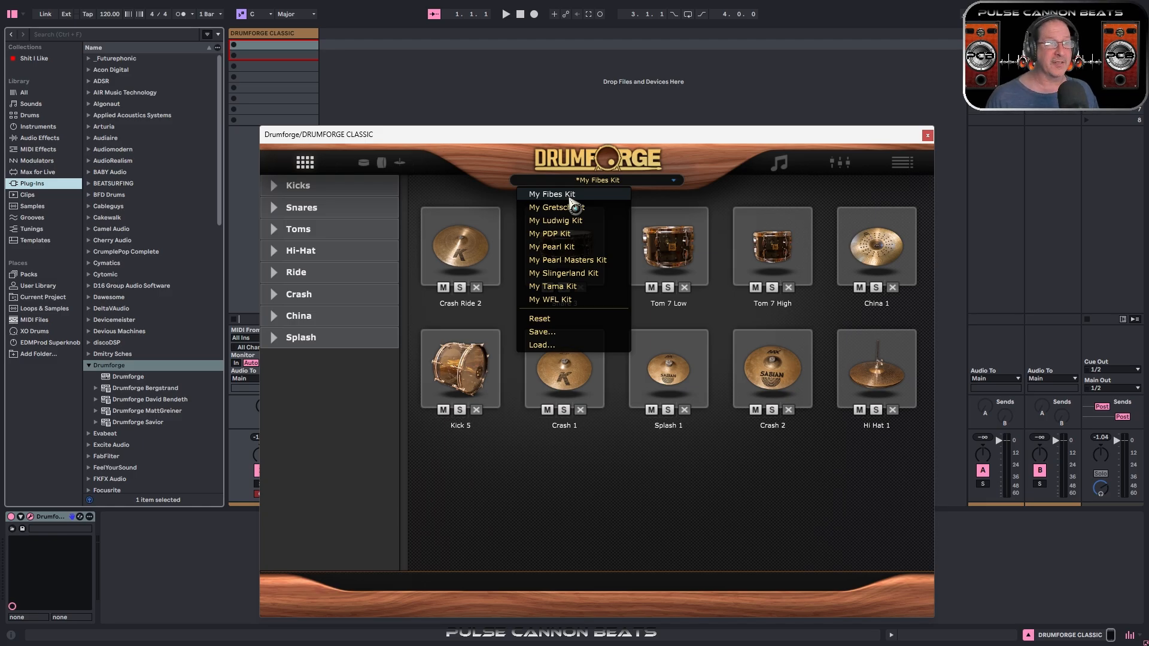
click(498, 160)
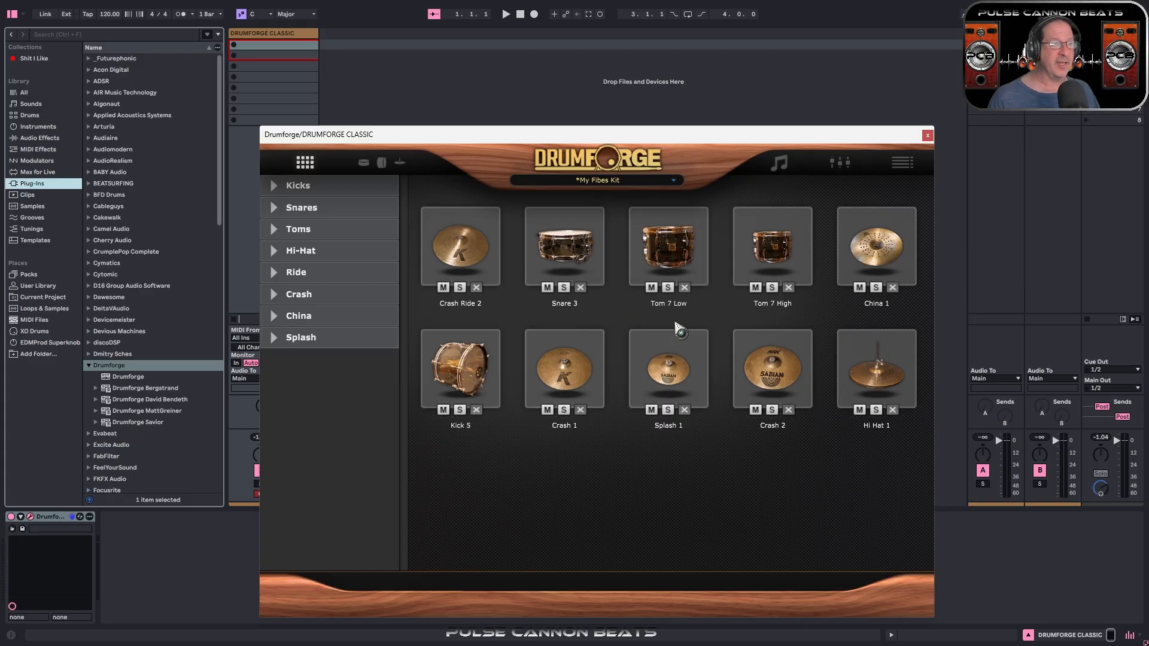
Step: Start saving the kit preset, browse to Documents > Drumforge > Drumforge-Classic > Presets to view the preset files, and close without saving
click(600, 182)
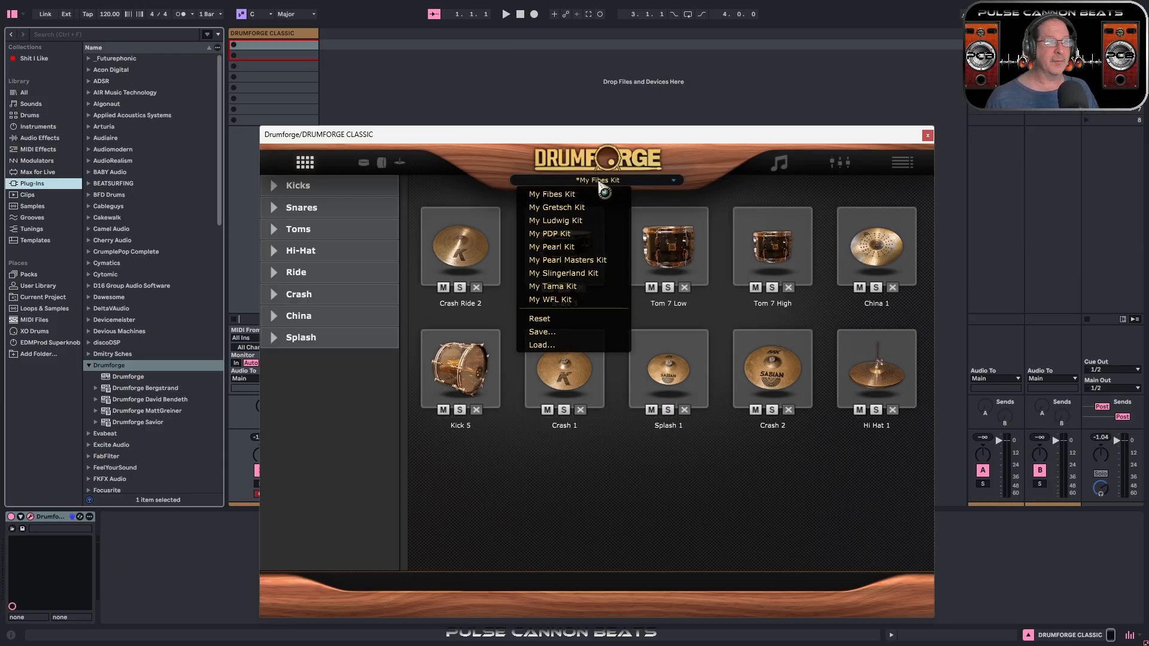
click(560, 332)
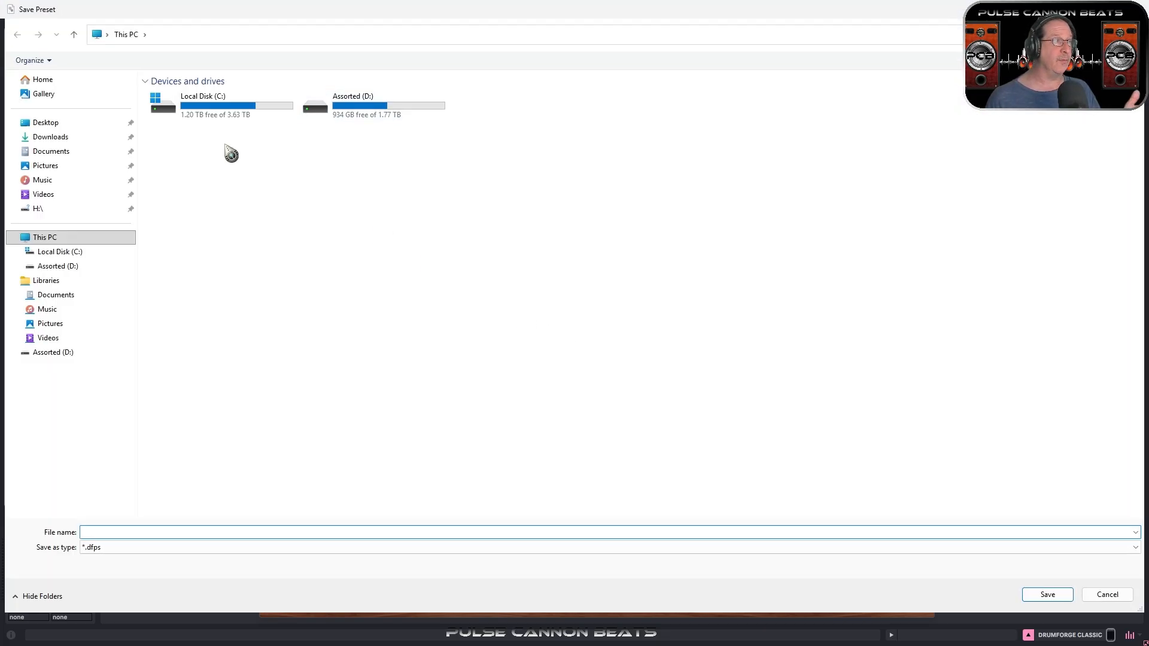
click(53, 152)
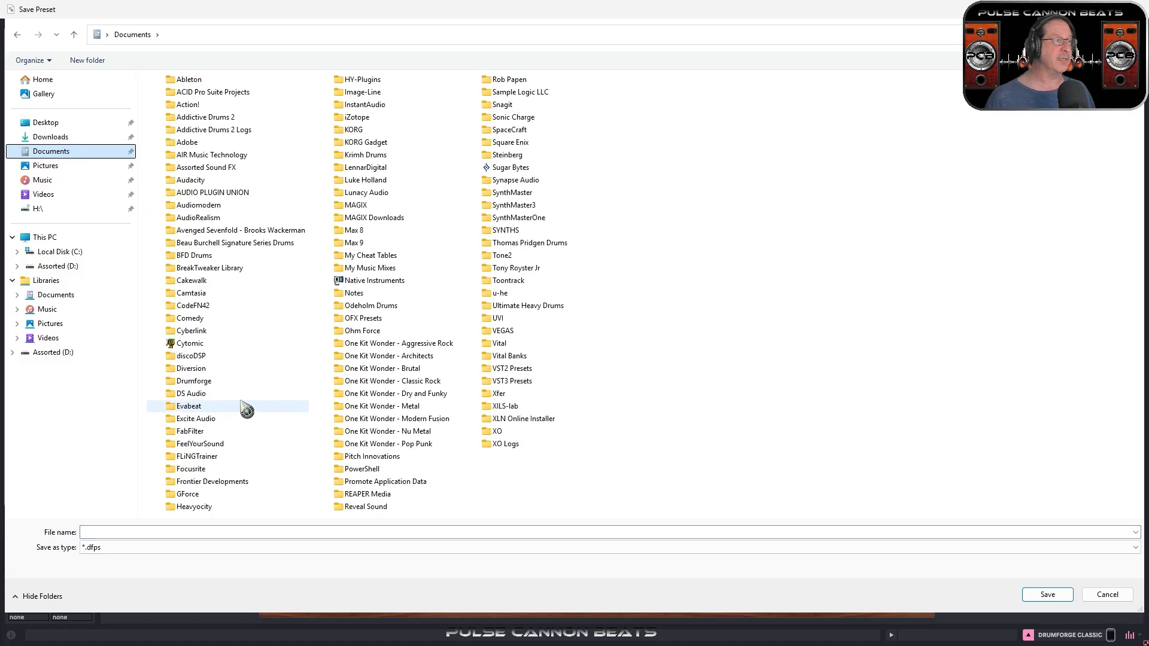
double_click(206, 382)
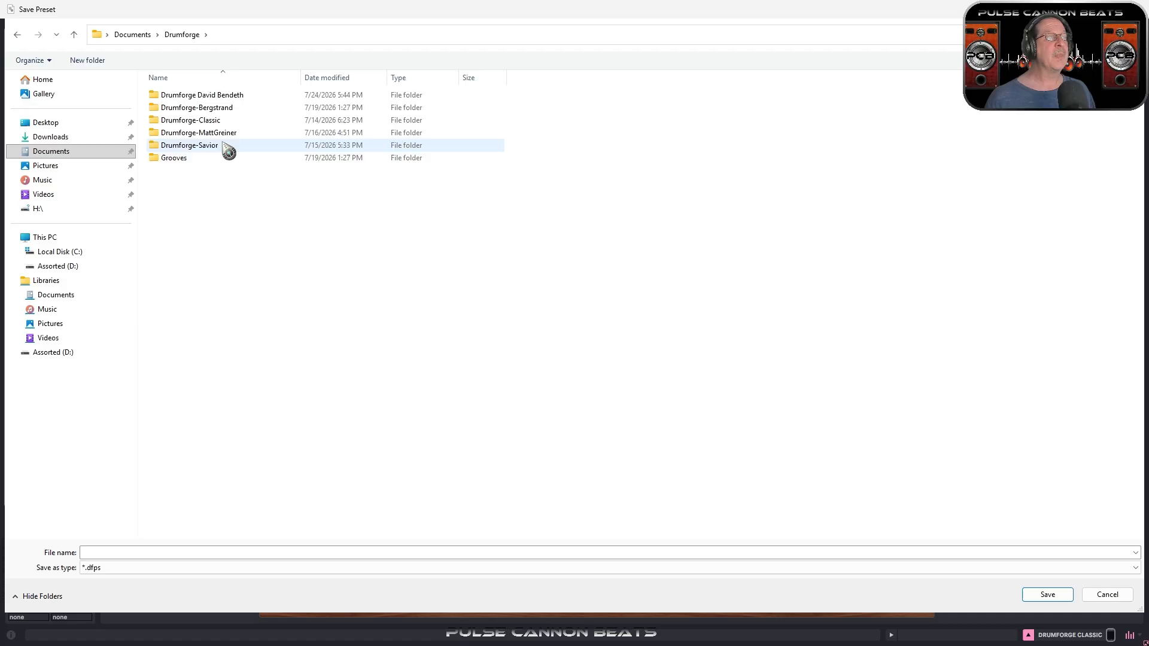
double_click(199, 122)
double_click(177, 110)
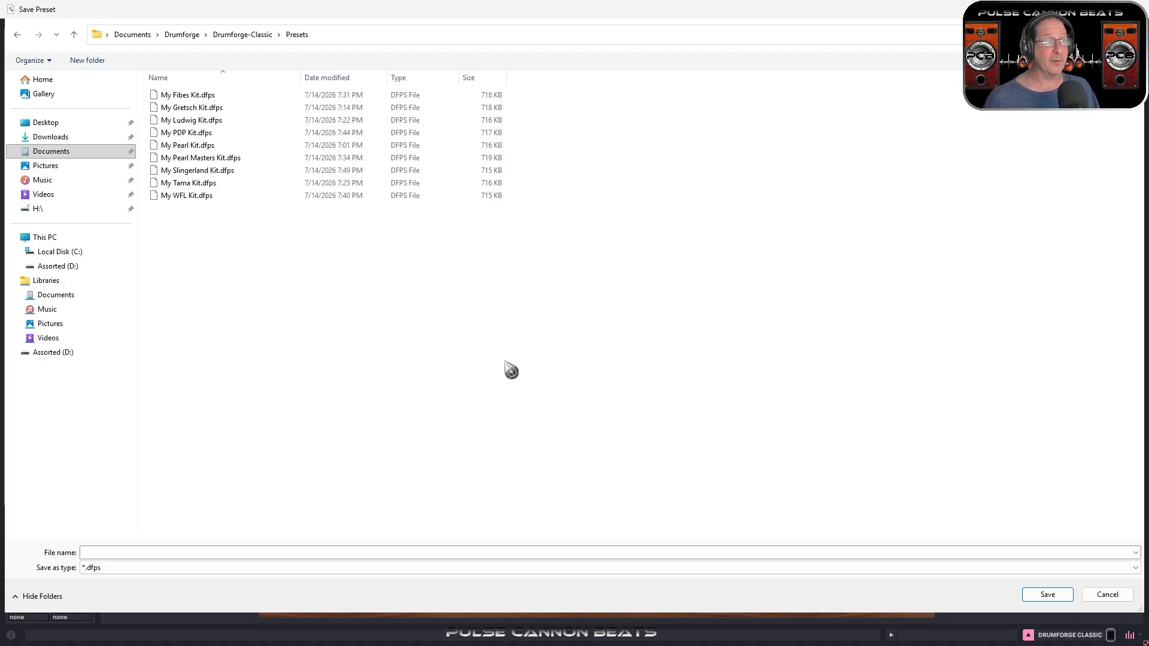
click(1130, 9)
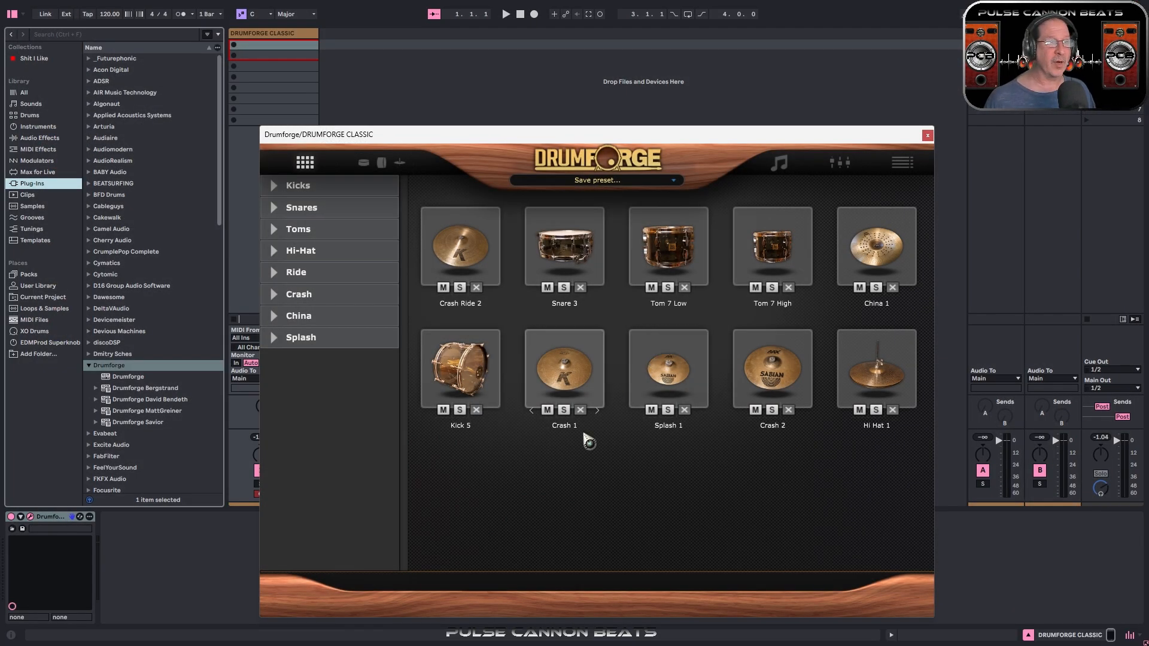
Step: Reload the My Fibes Kit preset from the saved kit presets
click(602, 182)
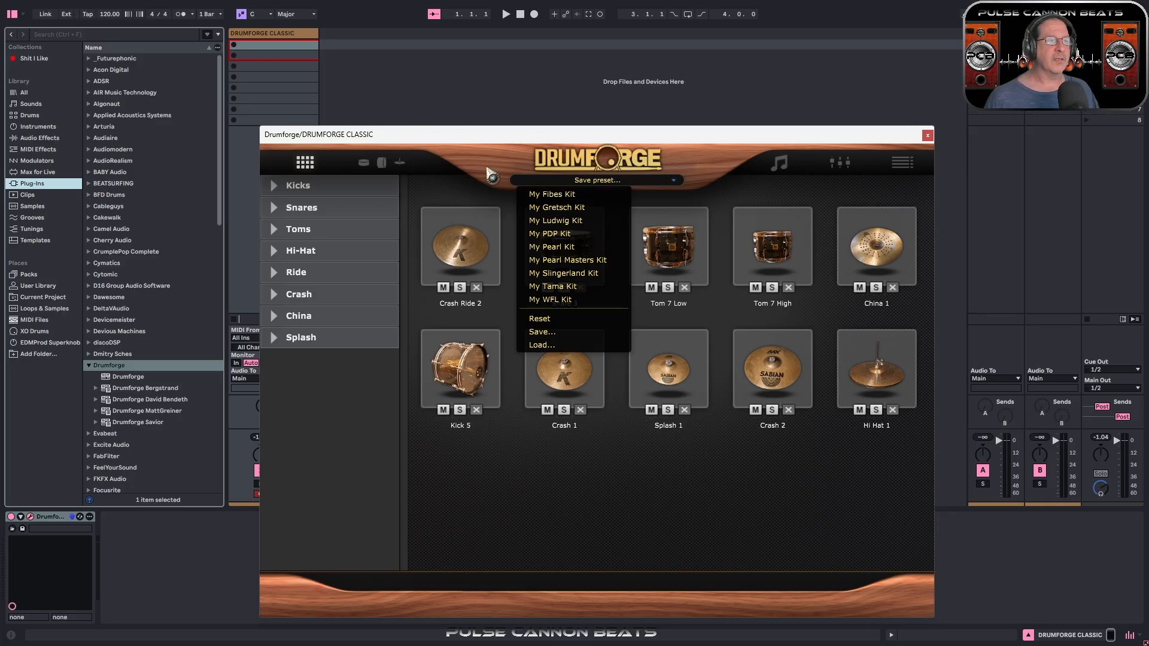
click(498, 175)
click(590, 183)
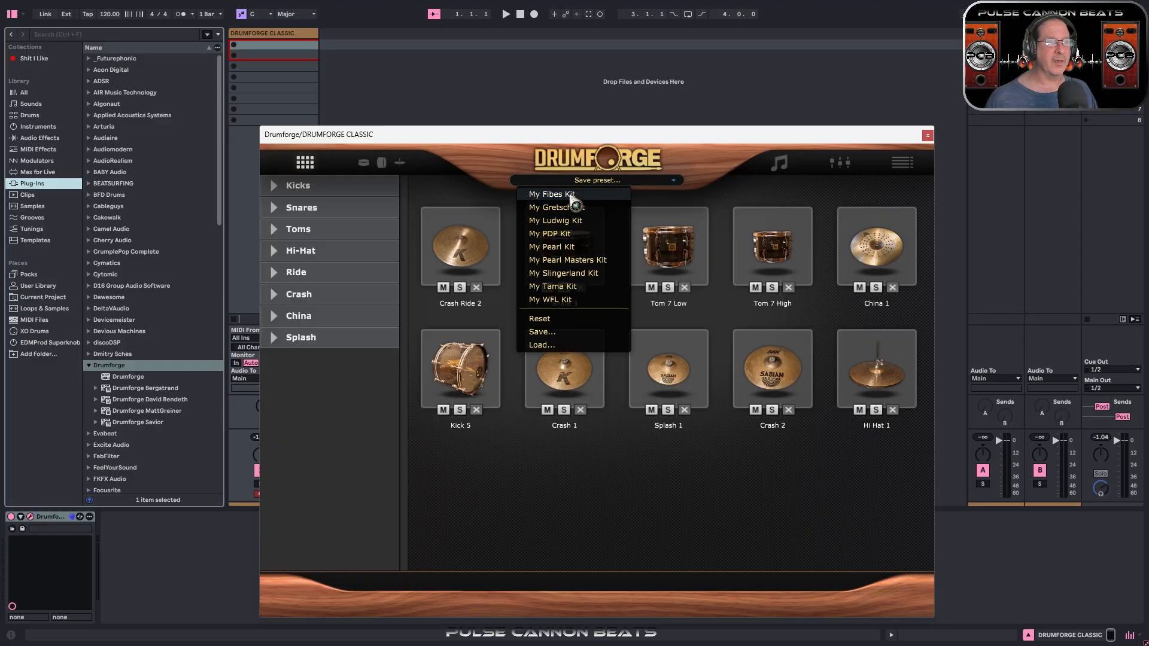
click(572, 195)
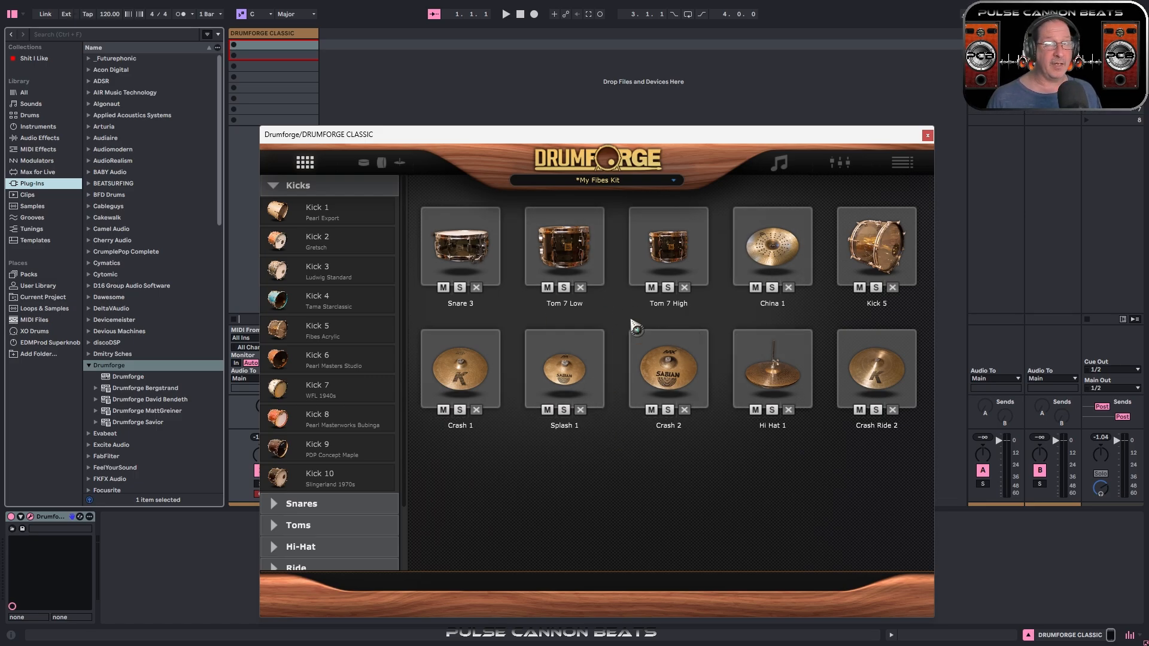
Step: Show the note mapping page and load the My Fibes Kit Mapping file from Documents > Drumforge > Drumforge-Classic > Maps
click(902, 165)
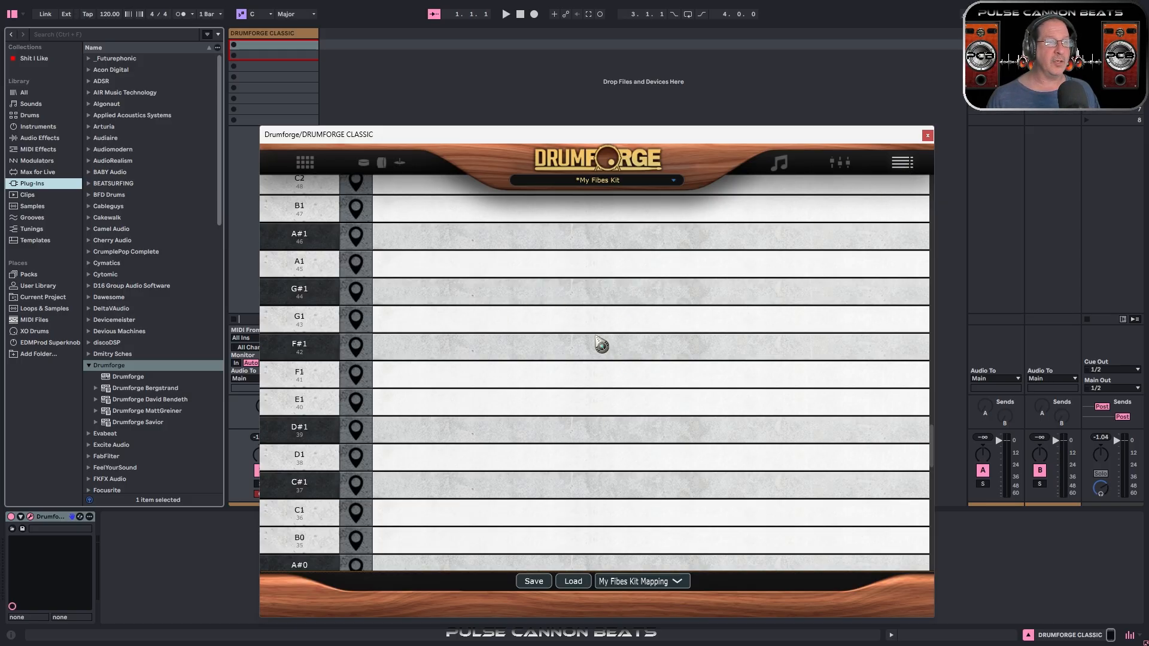
click(571, 581)
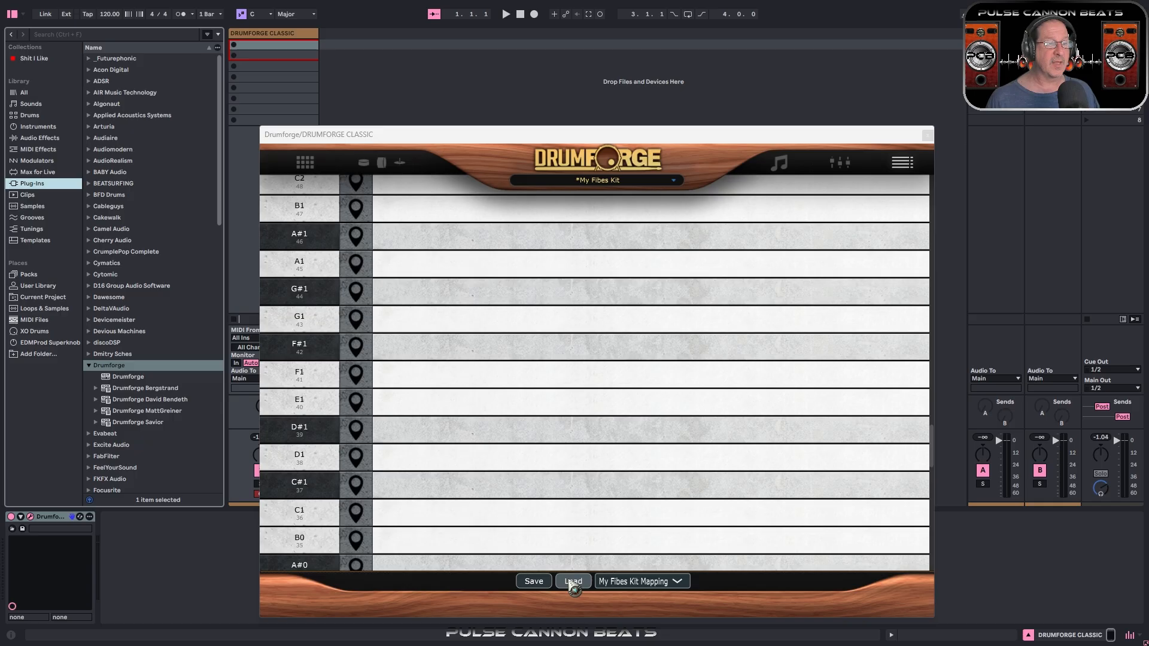
click(70, 153)
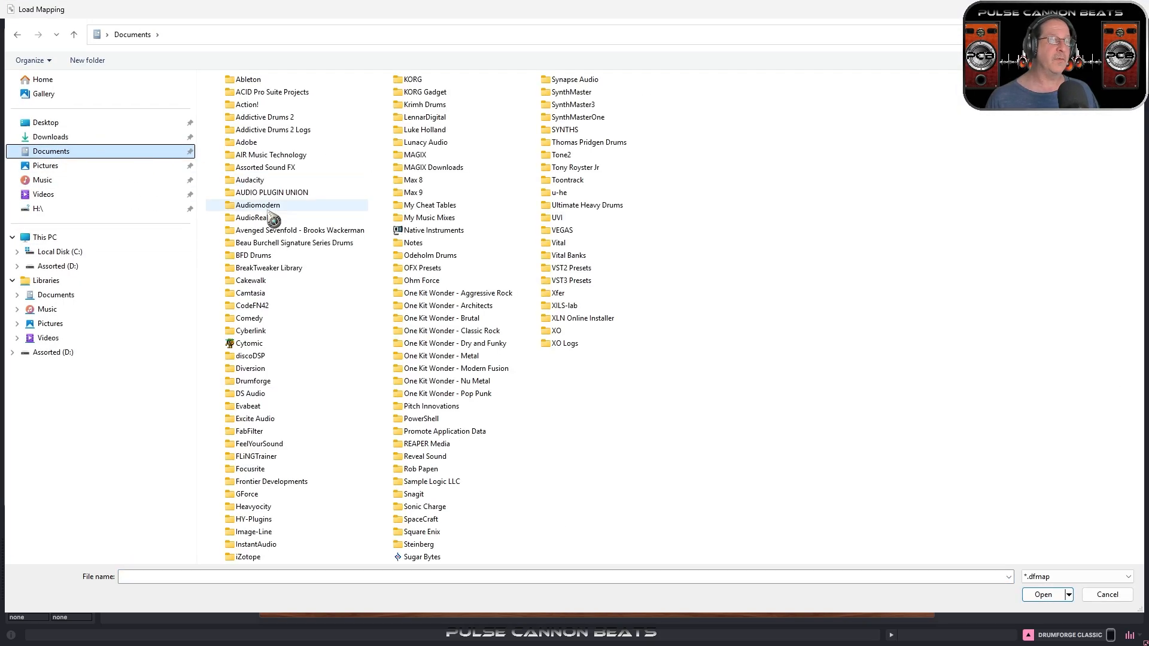
double_click(263, 381)
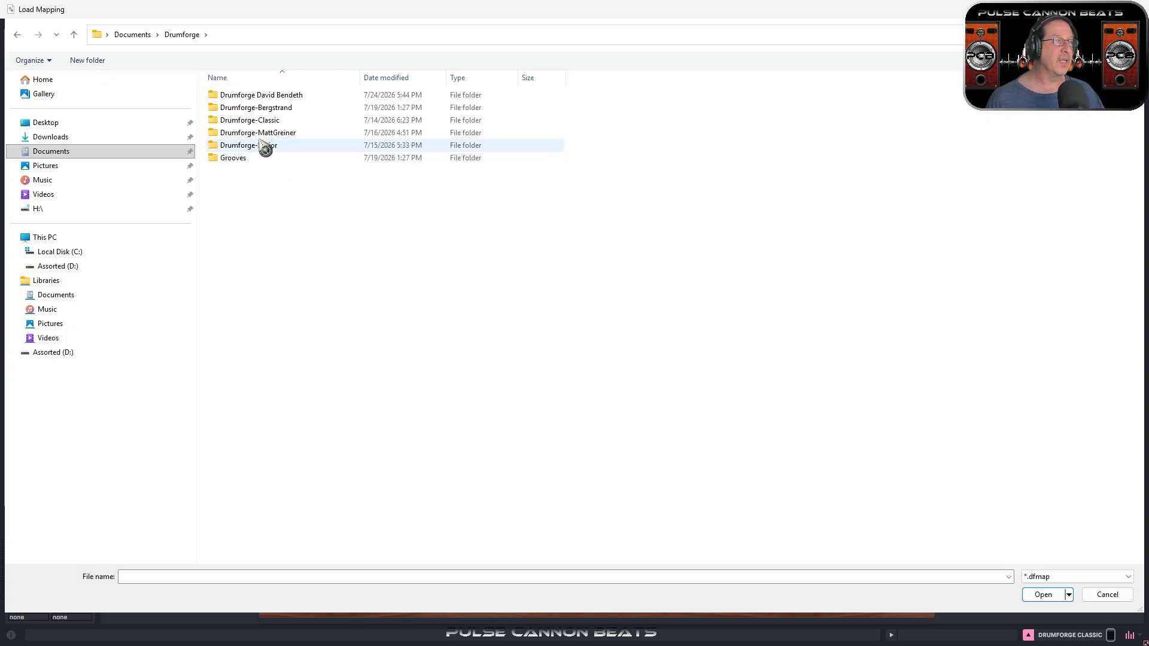
double_click(257, 120)
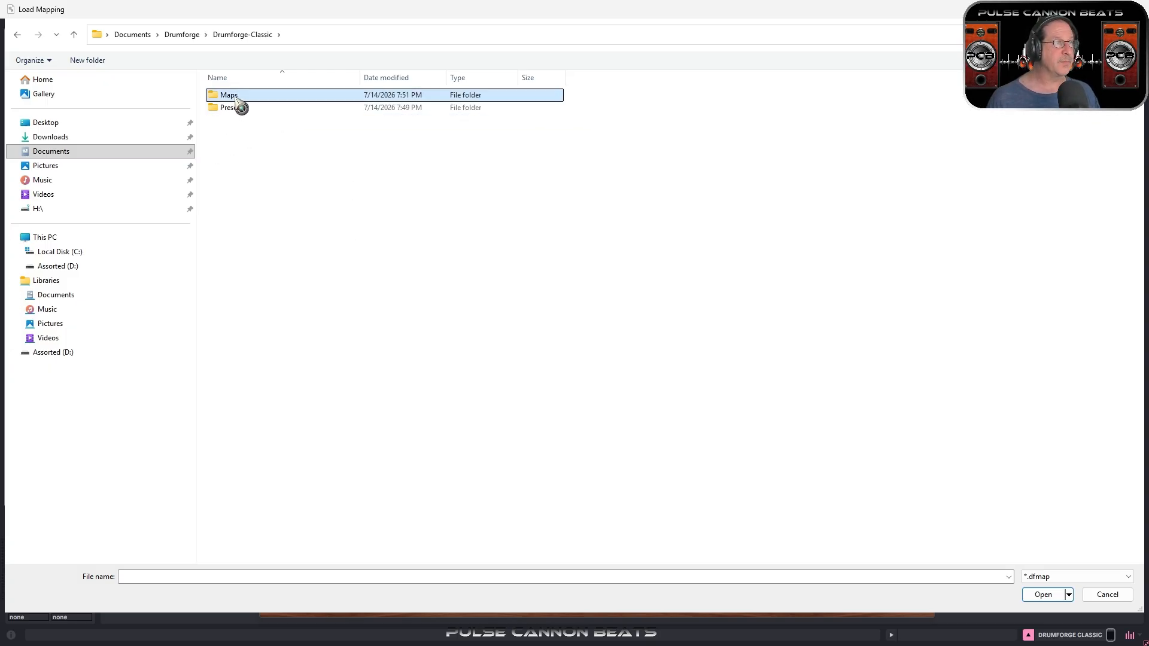
double_click(234, 96)
double_click(270, 96)
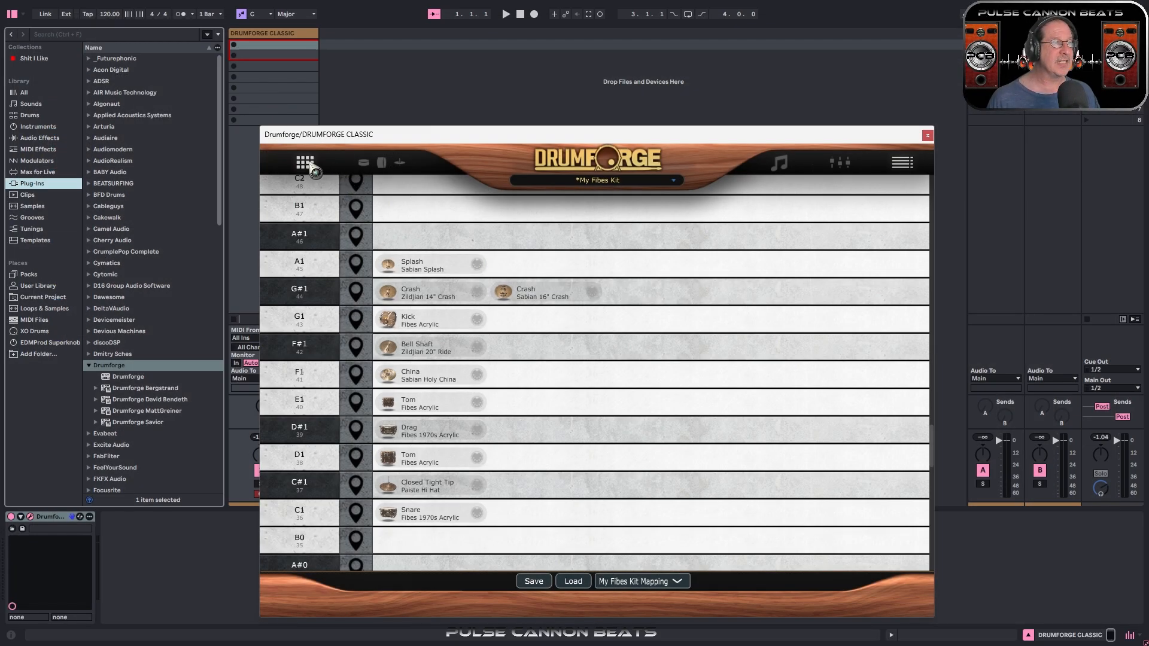
Step: Return to the kit grid, collapse the Kicks category, and check the list of saved kit presets
click(304, 162)
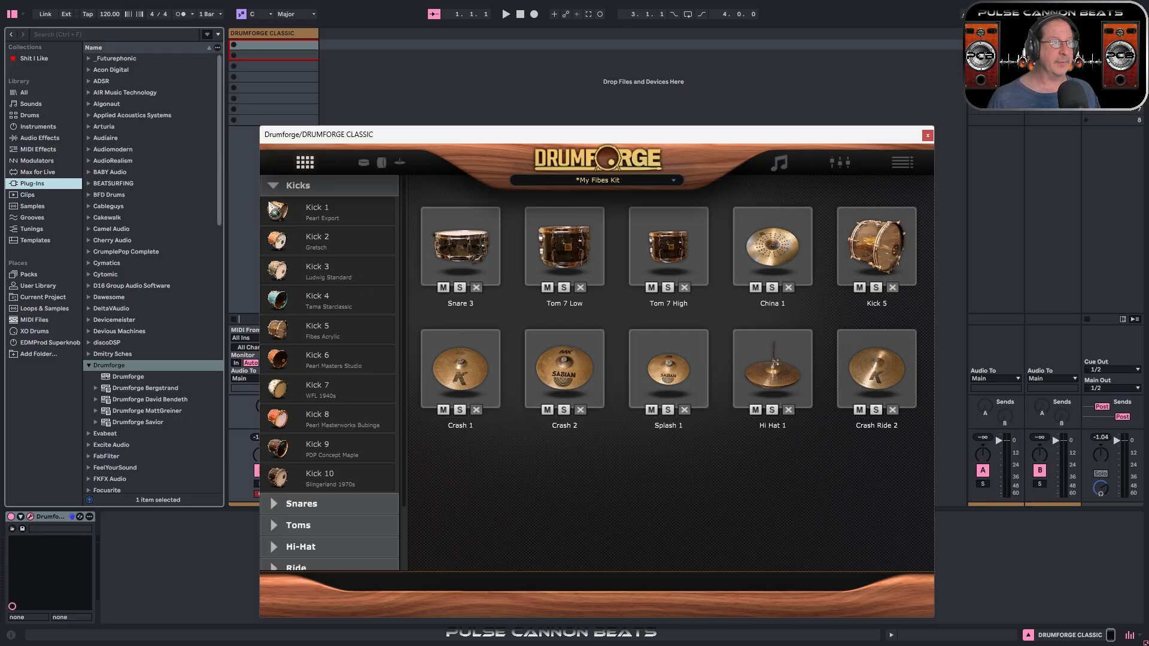
click(272, 186)
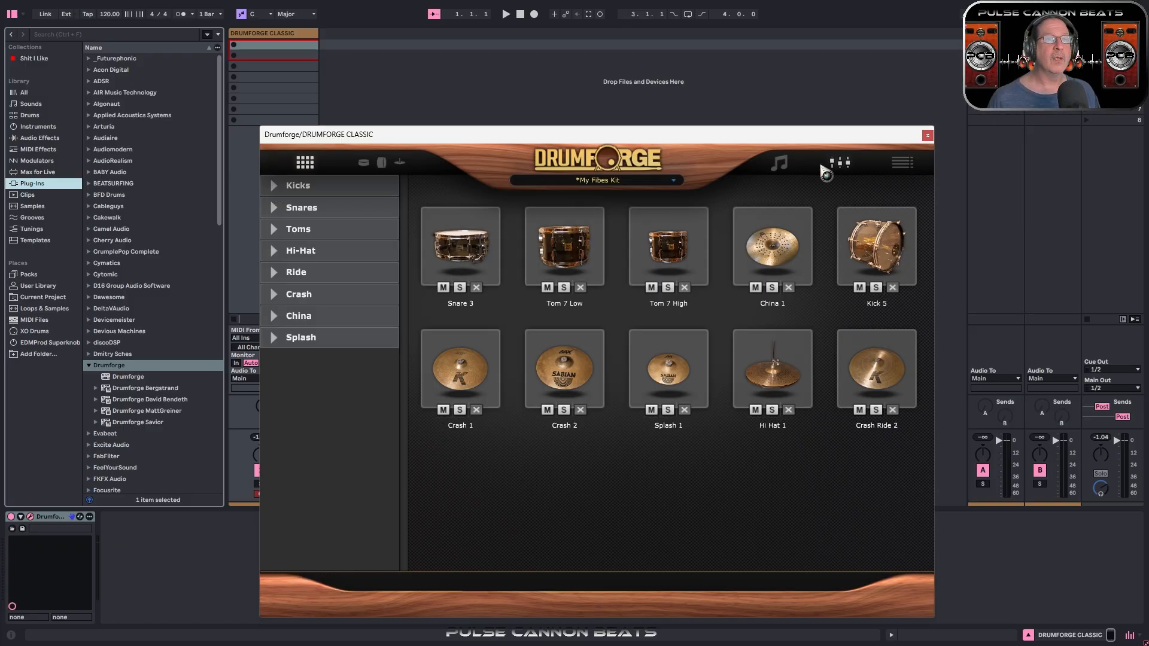
click(612, 181)
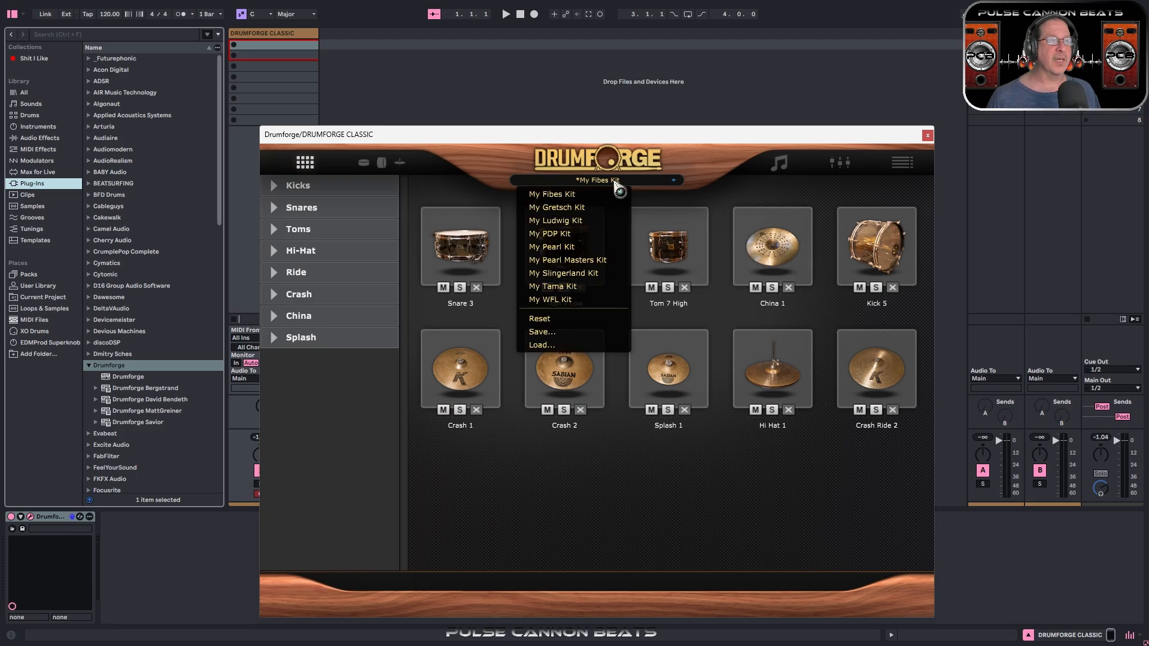
click(697, 152)
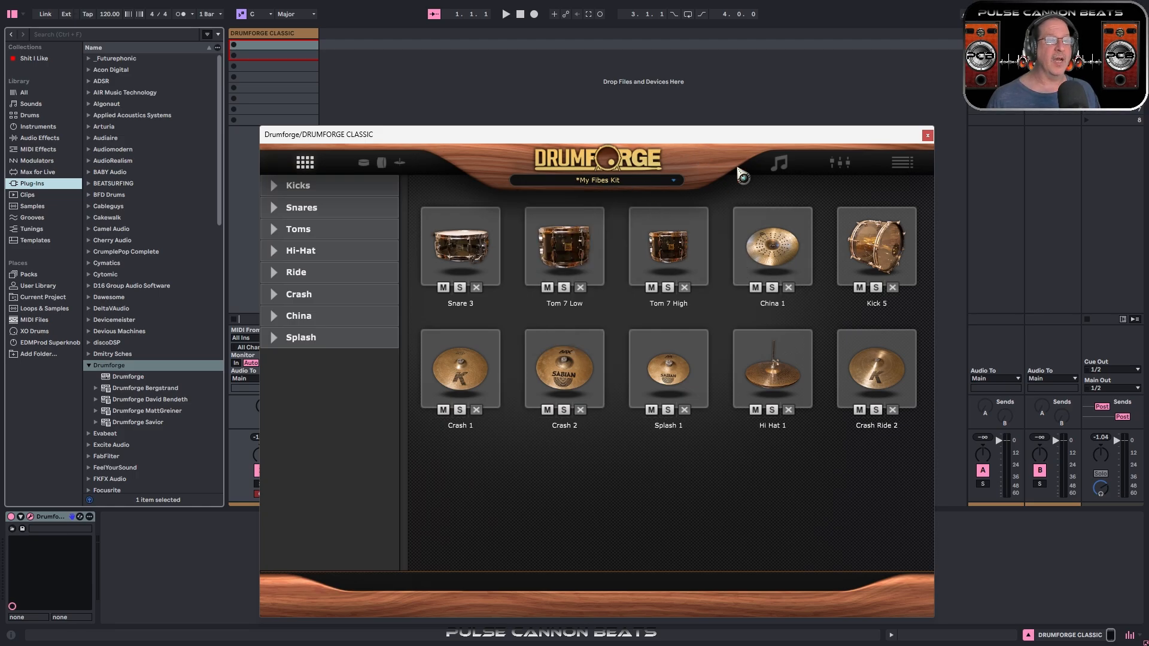
Step: Compare the kit grid with its note mapping, and examine the articulations mapped to the notes up to D#4
click(902, 162)
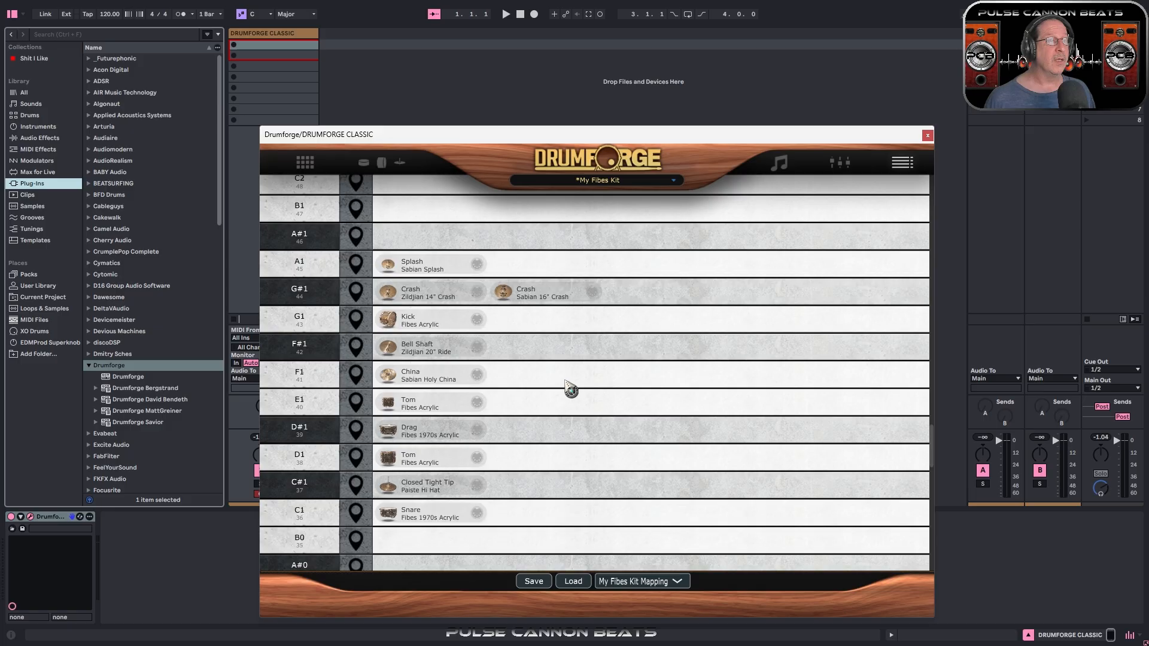
click(304, 162)
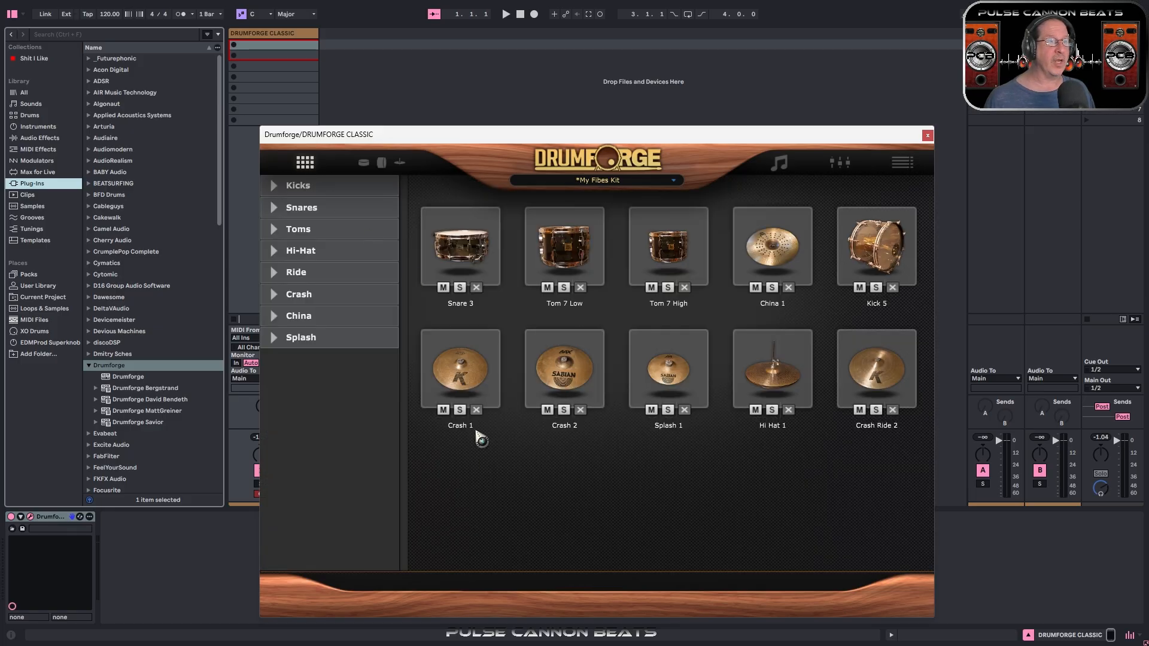
click(902, 162)
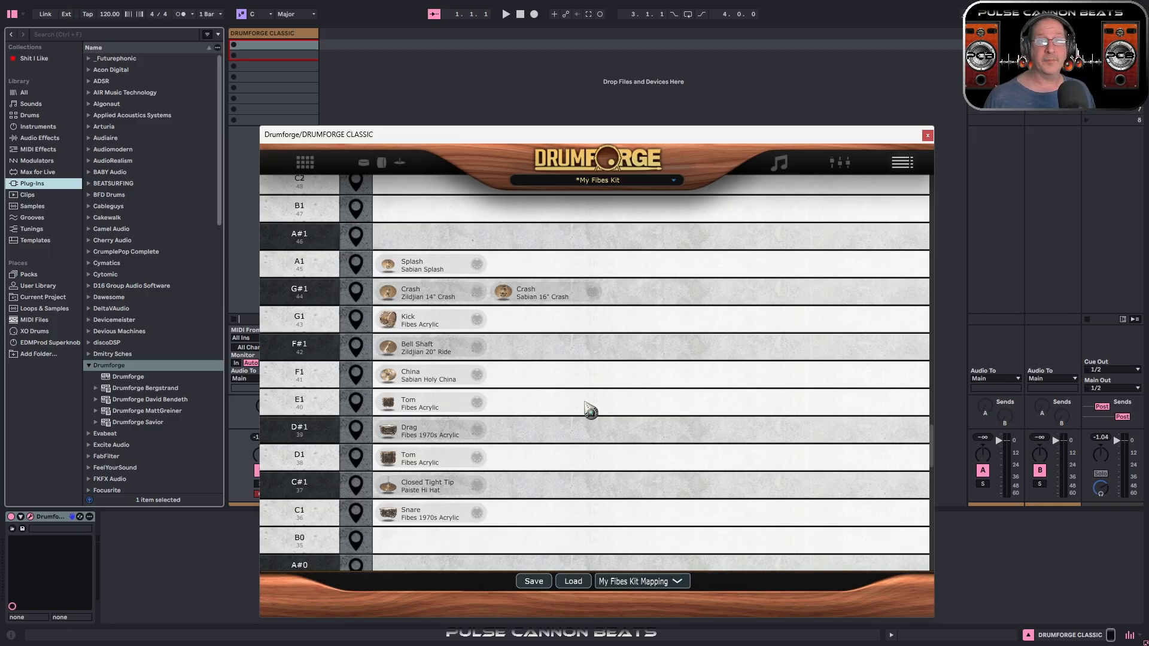
scroll(578, 383, up, 3)
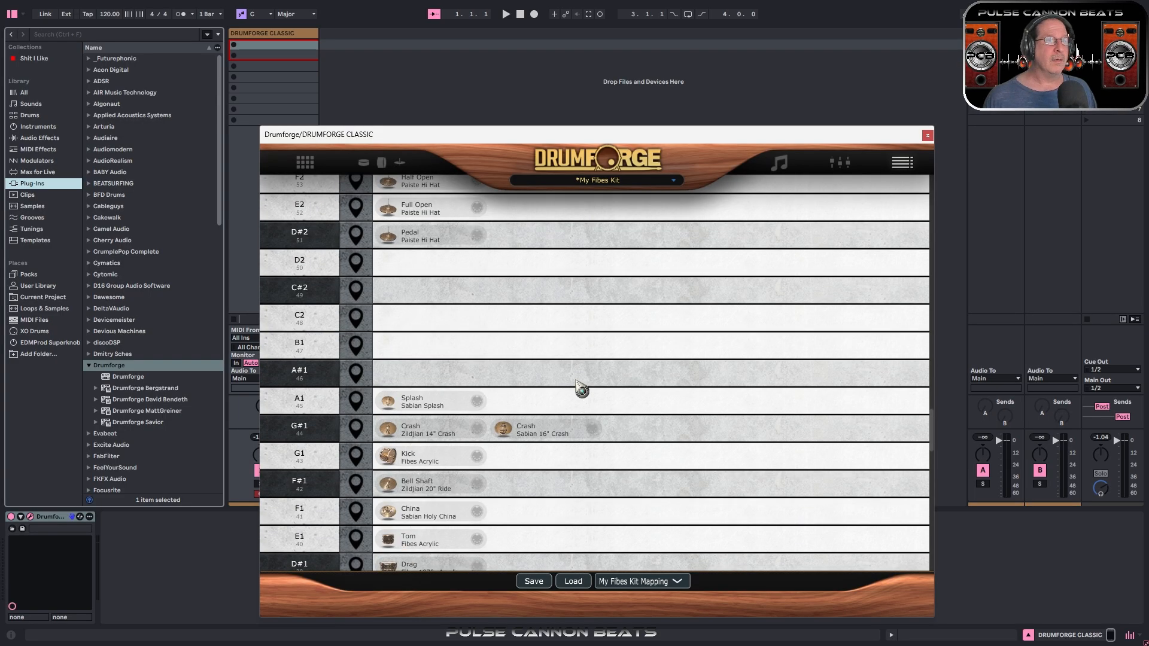
scroll(577, 386, up, 10)
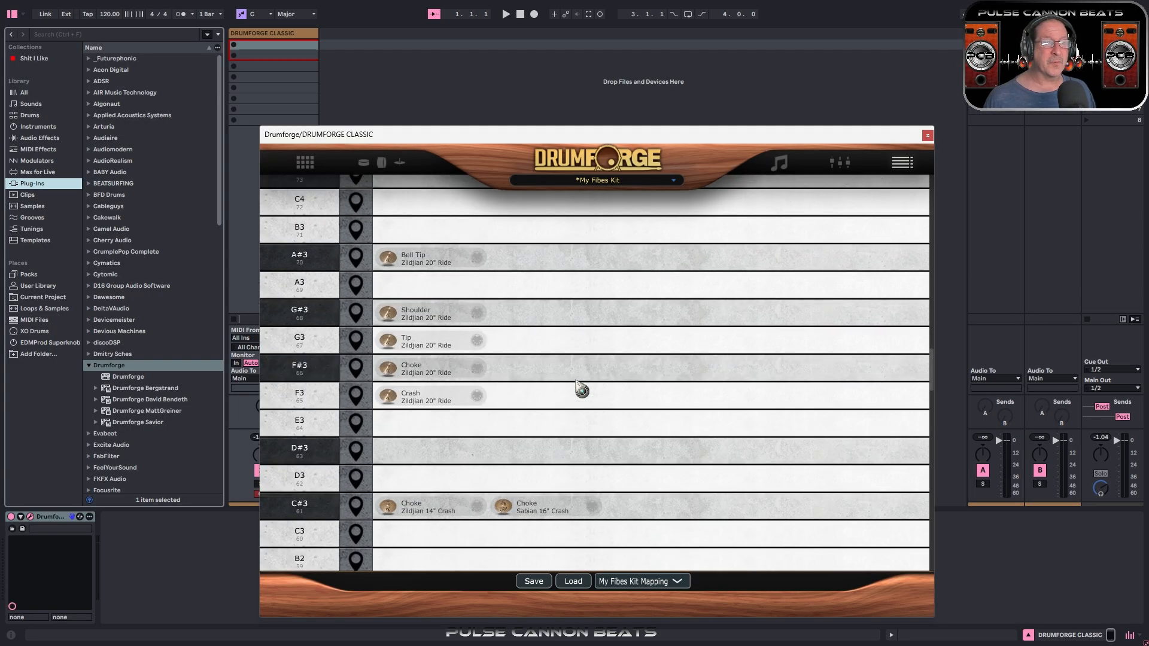
scroll(578, 388, up, 2)
Step: Check the saved kit presets from the mapping page and go back to the kit grid
click(591, 182)
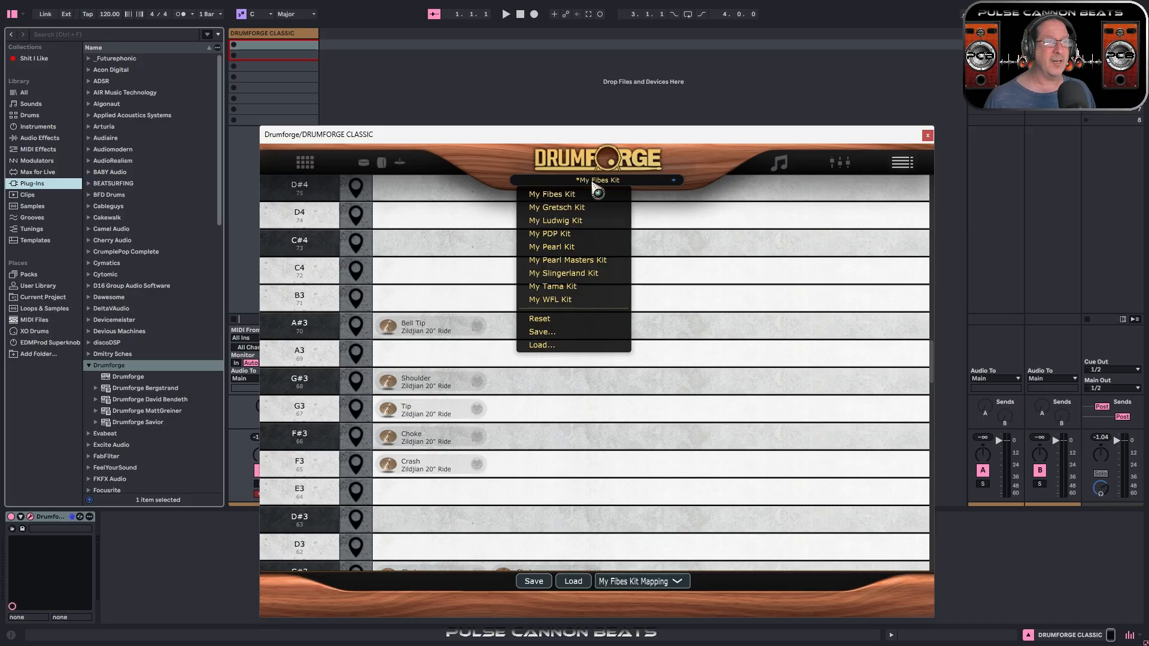
click(442, 169)
click(308, 167)
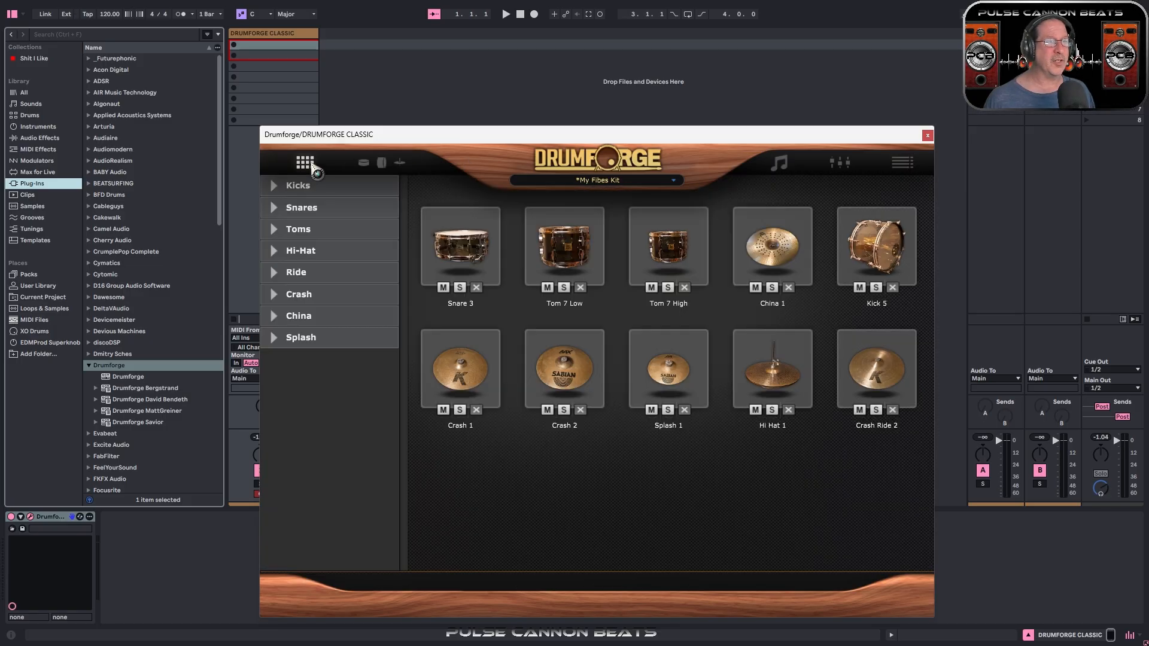
Step: Load the My Gretsch Kit preset, apply the My Gretsch Kit Mapping to its notes, and return to the kit grid
click(604, 181)
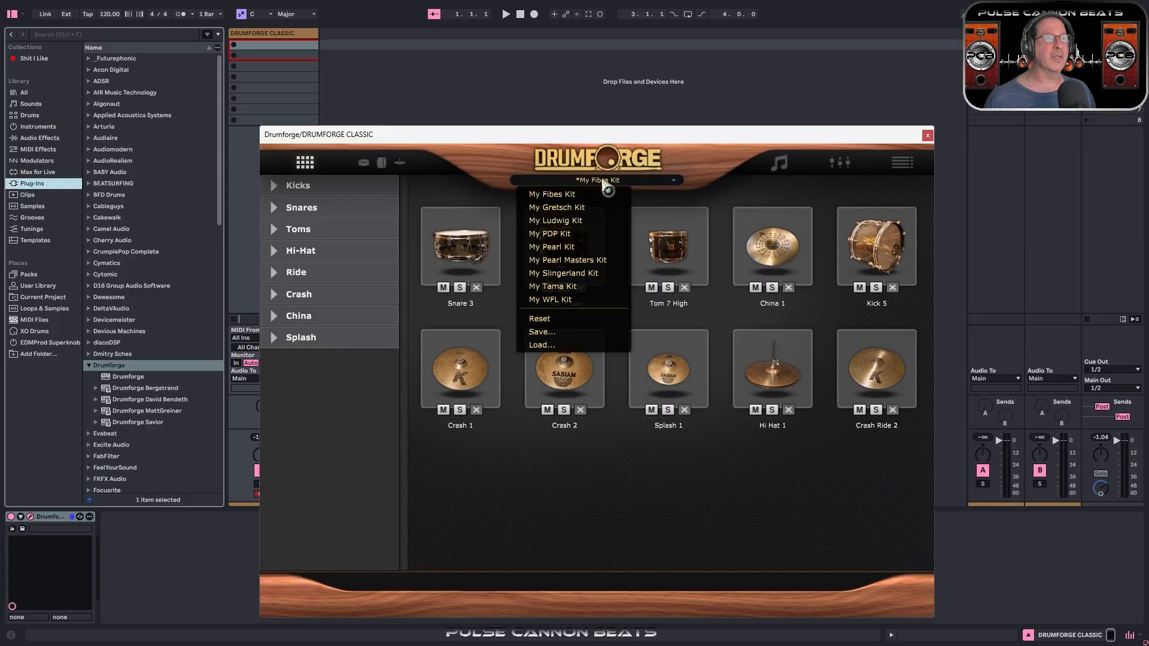
click(571, 207)
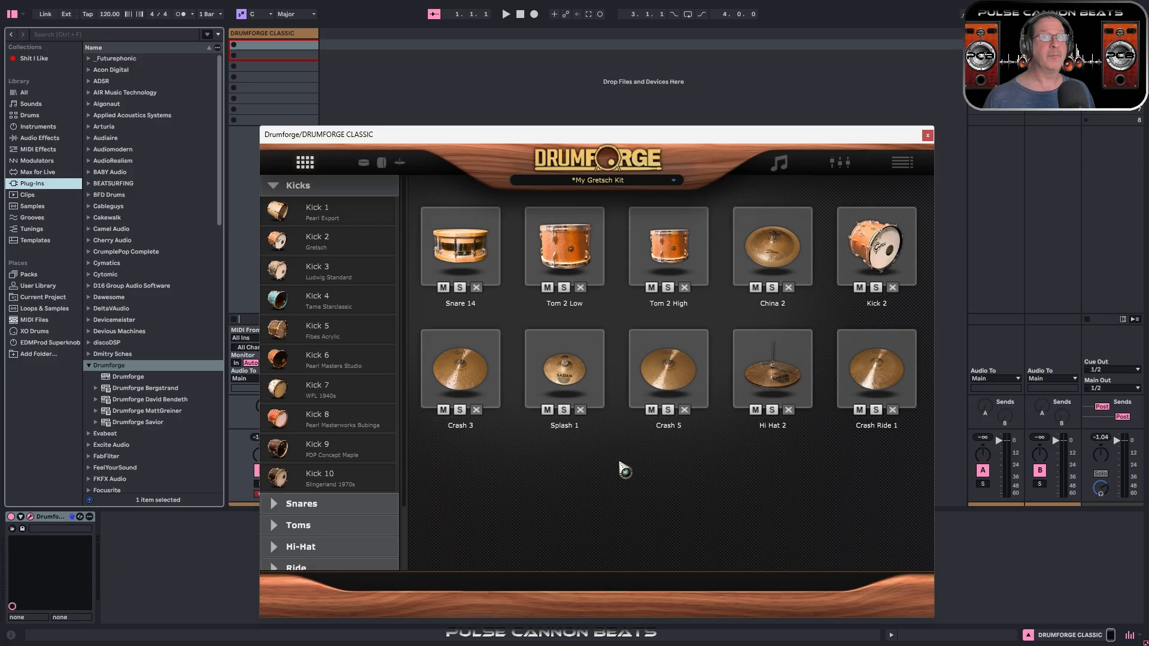
click(902, 162)
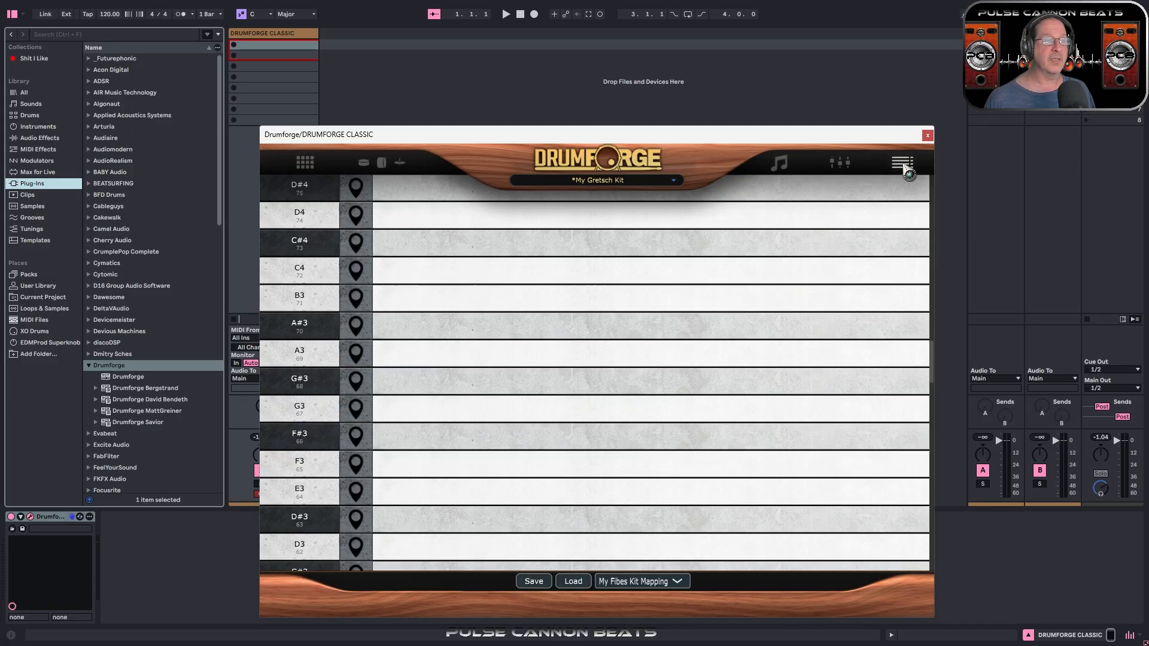
click(631, 589)
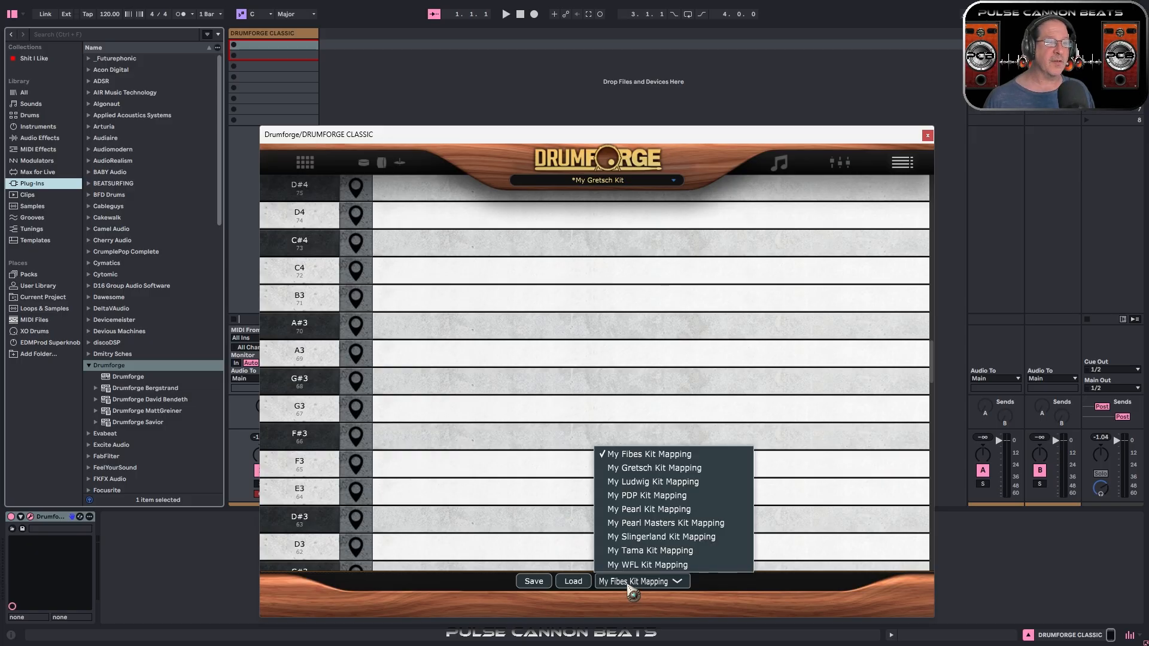
click(682, 469)
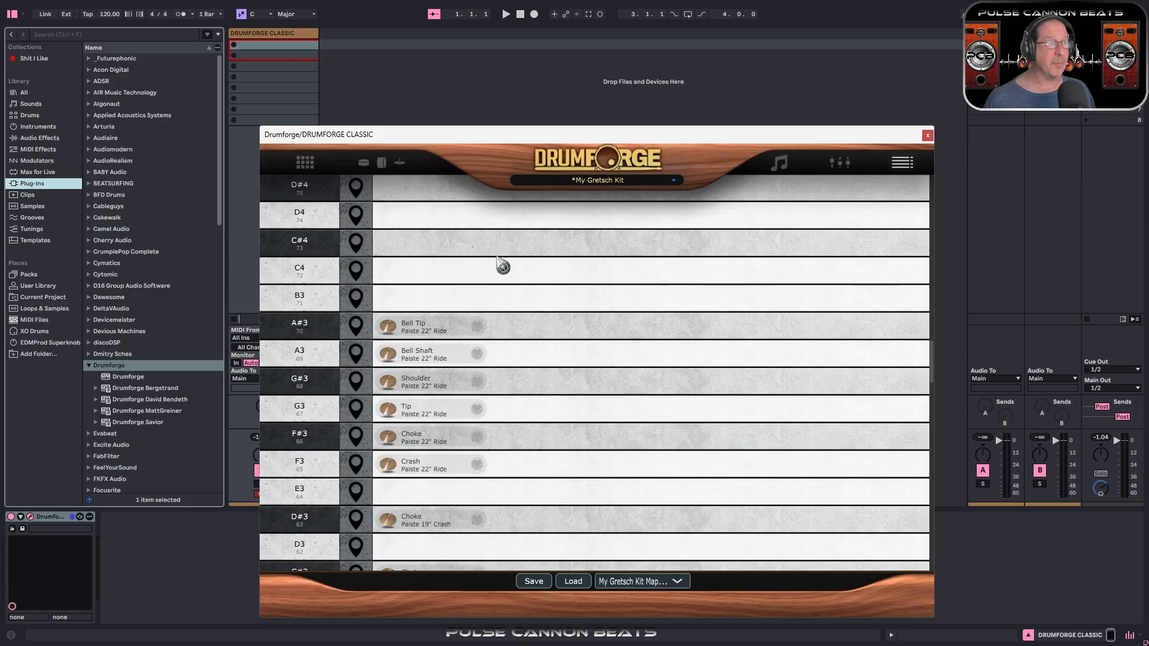
click(304, 162)
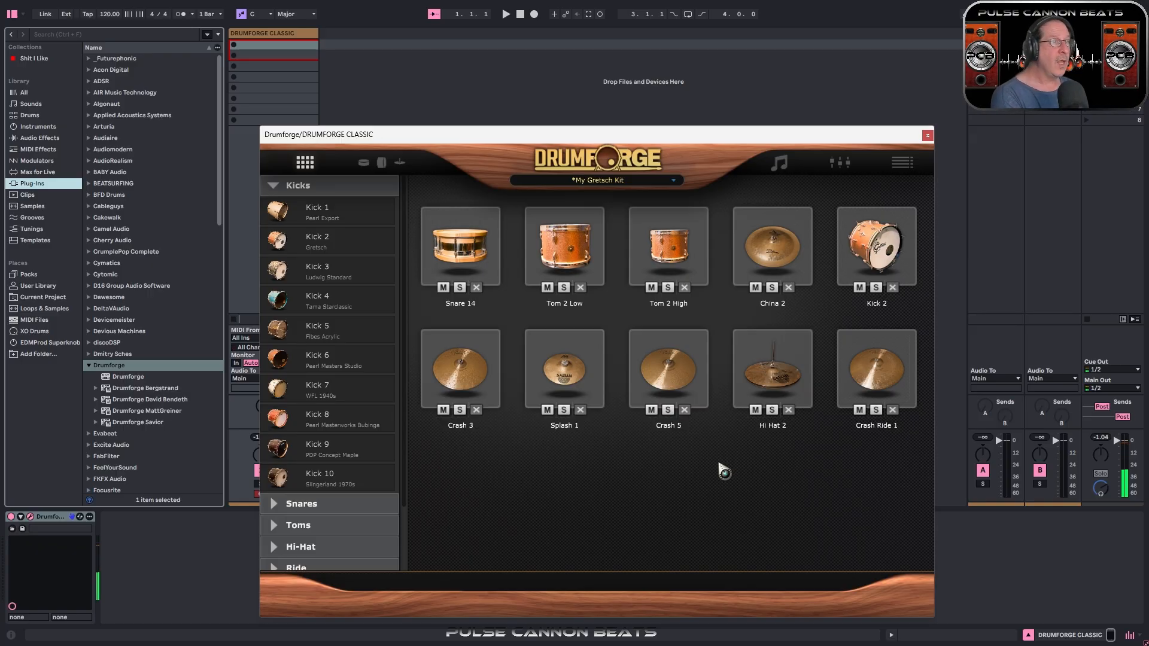
Step: View the microphone faders of the Gretsch 14x14 tom and the Gretsch snare on the drum editing page
mouse_move(477, 251)
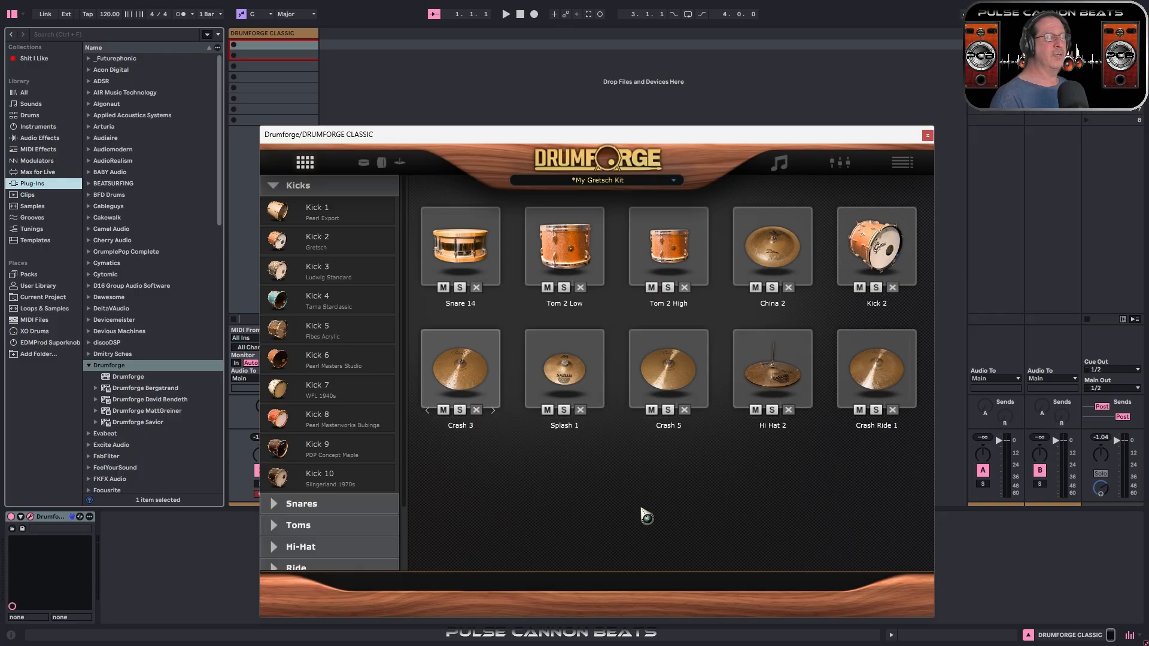
click(382, 162)
scroll(549, 315, down, 1)
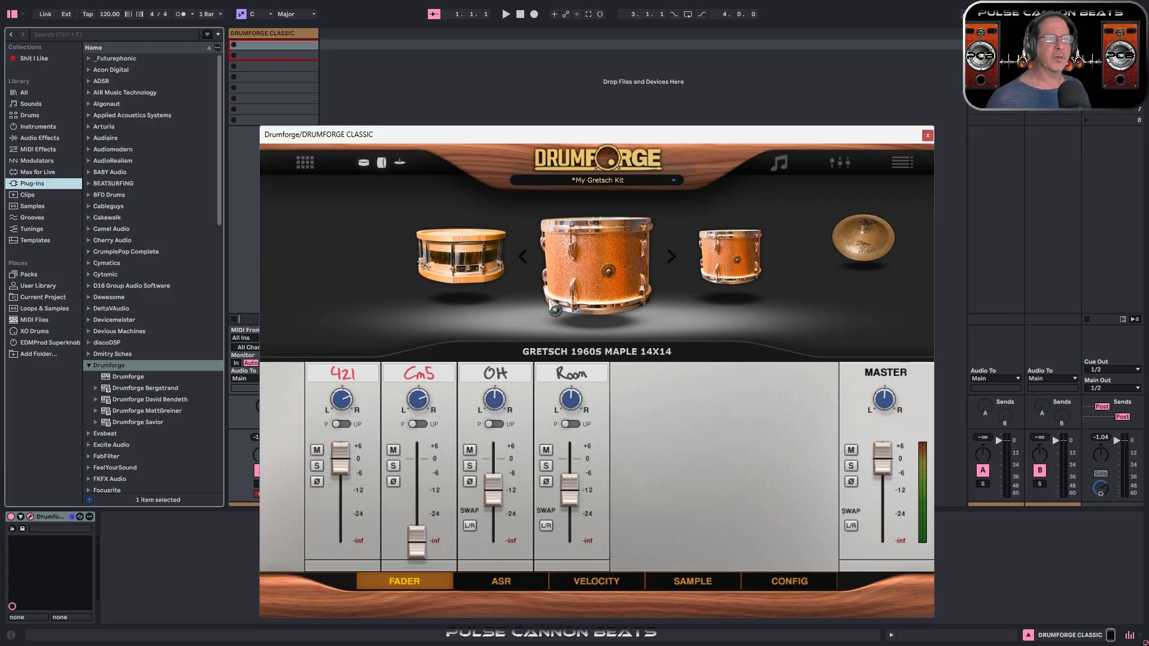
scroll(554, 305, up, 1)
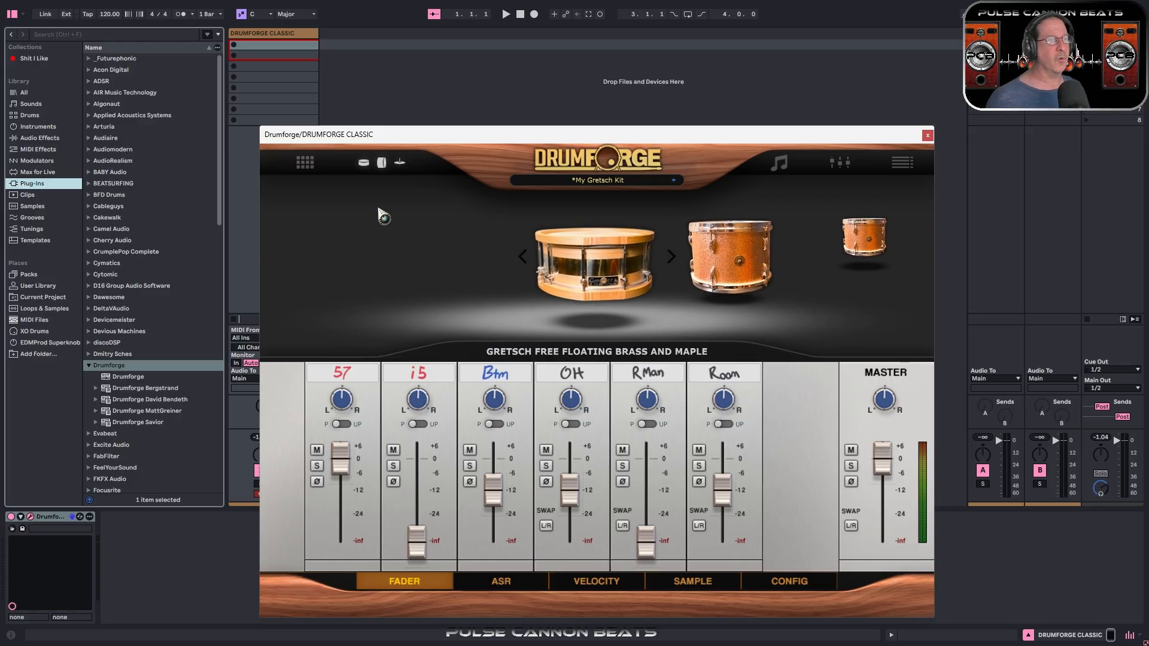
Step: Remove the Paiste 22" Ride's Bell Tip articulation from note A#3 in the note mapping and return to the kit grid
click(303, 166)
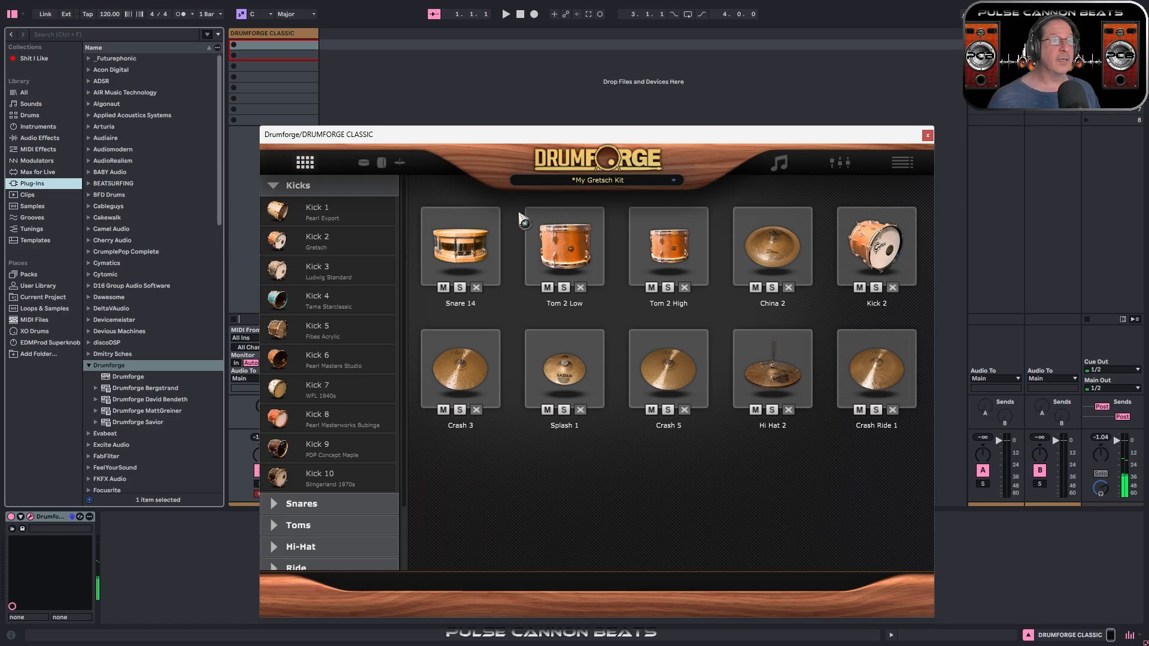
click(901, 163)
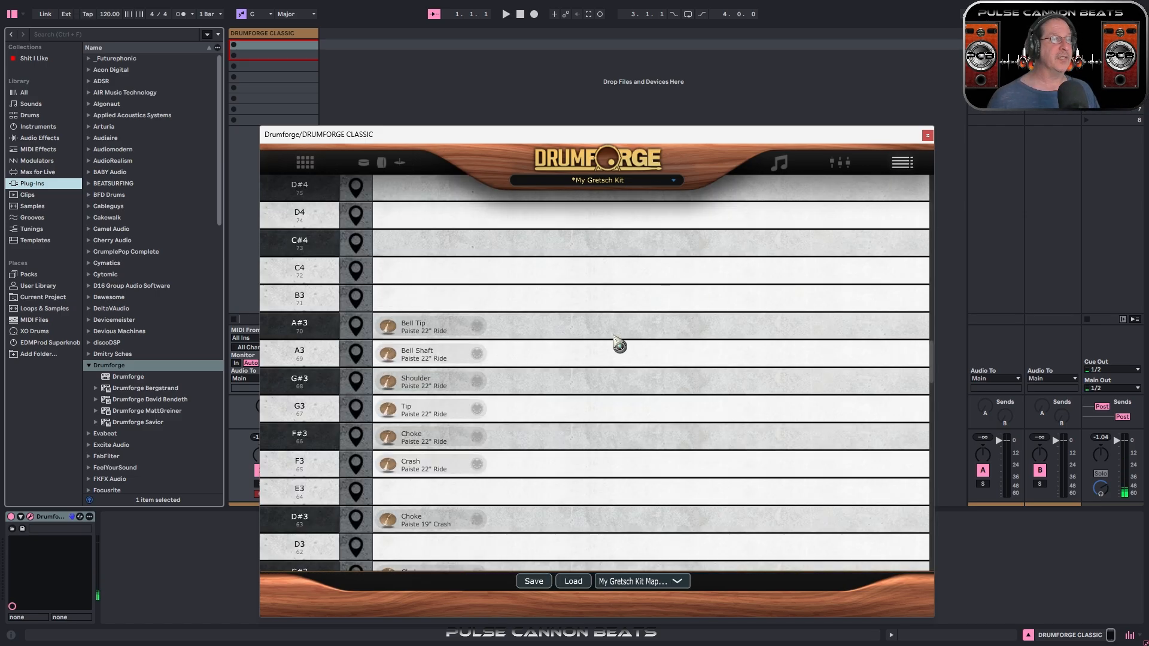
click(320, 330)
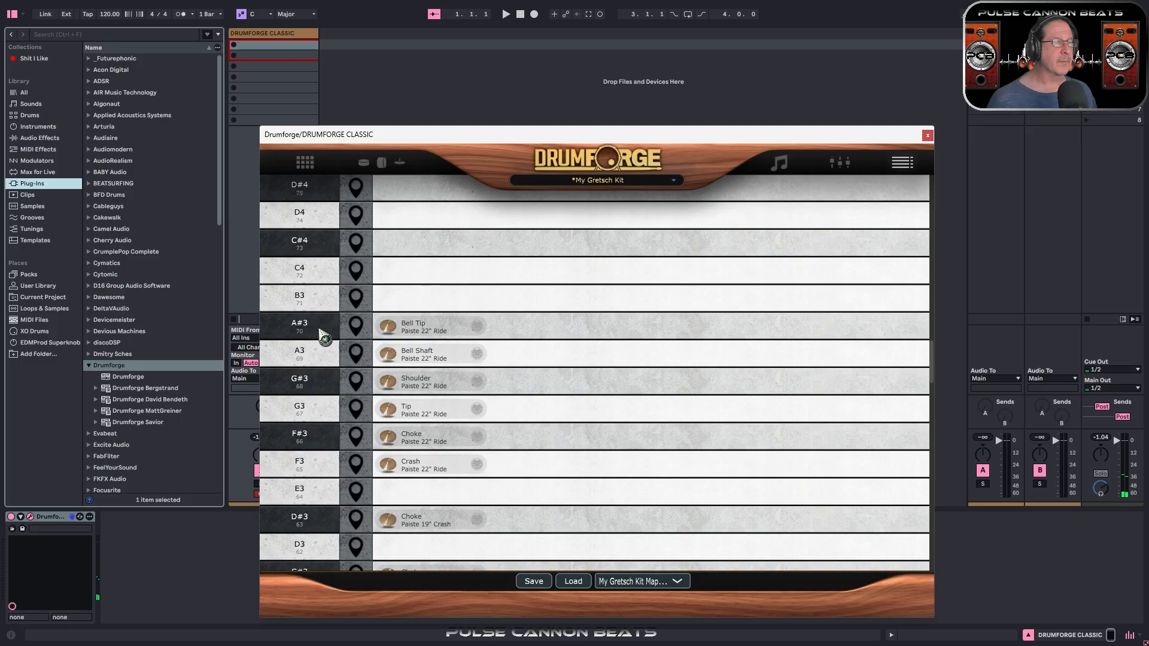
click(321, 330)
click(477, 326)
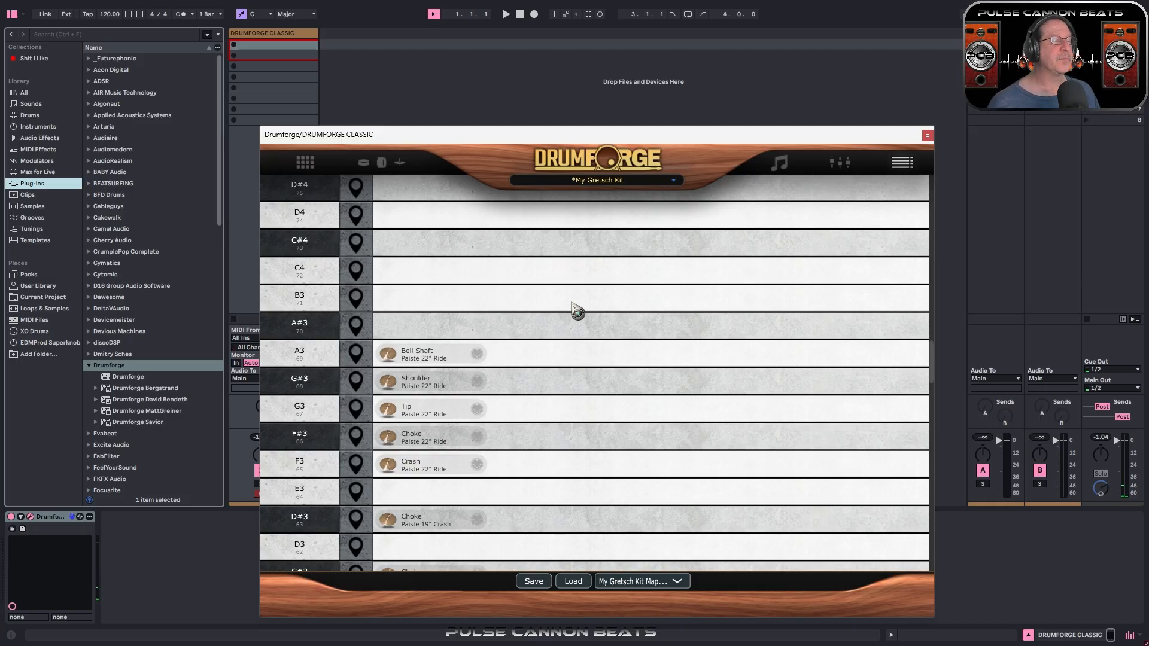
click(306, 164)
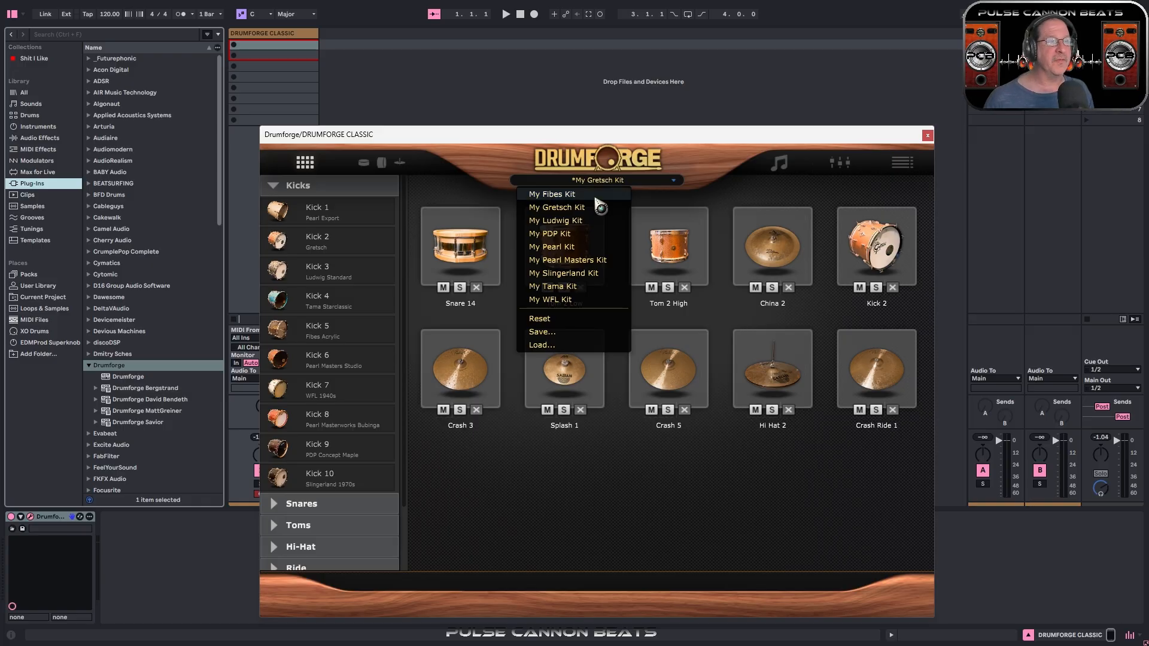
Step: Reset the kit, load the My Fibes Kit preset, check that My Fibes Kit Mapping is selected, and return to the kit grid
click(553, 319)
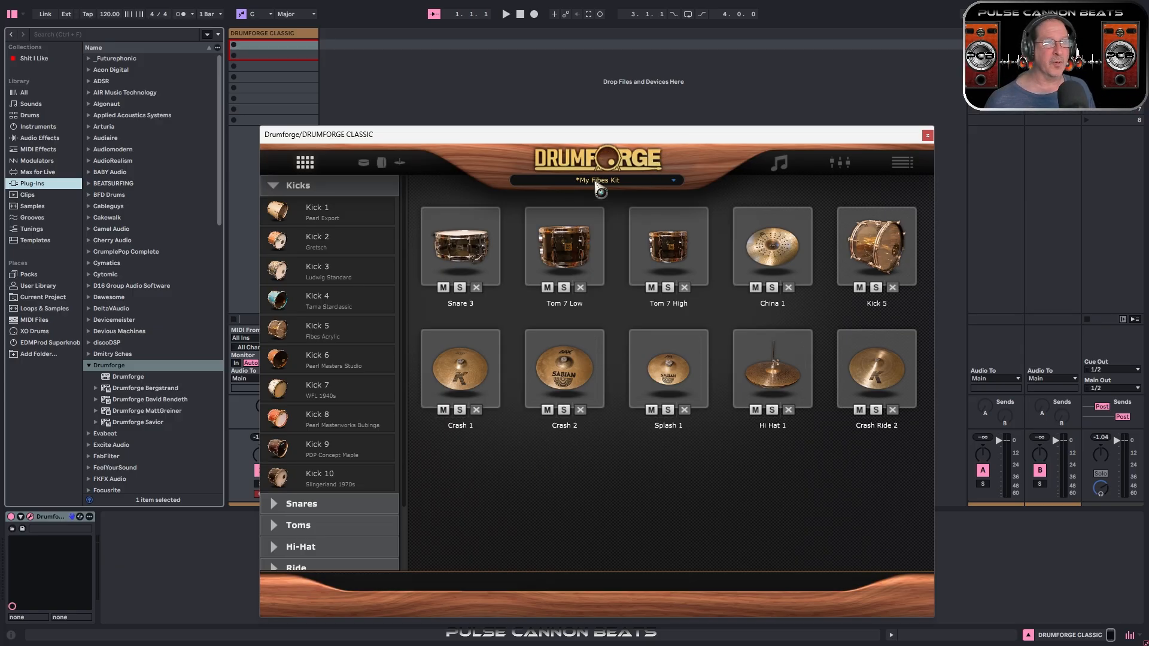
click(901, 162)
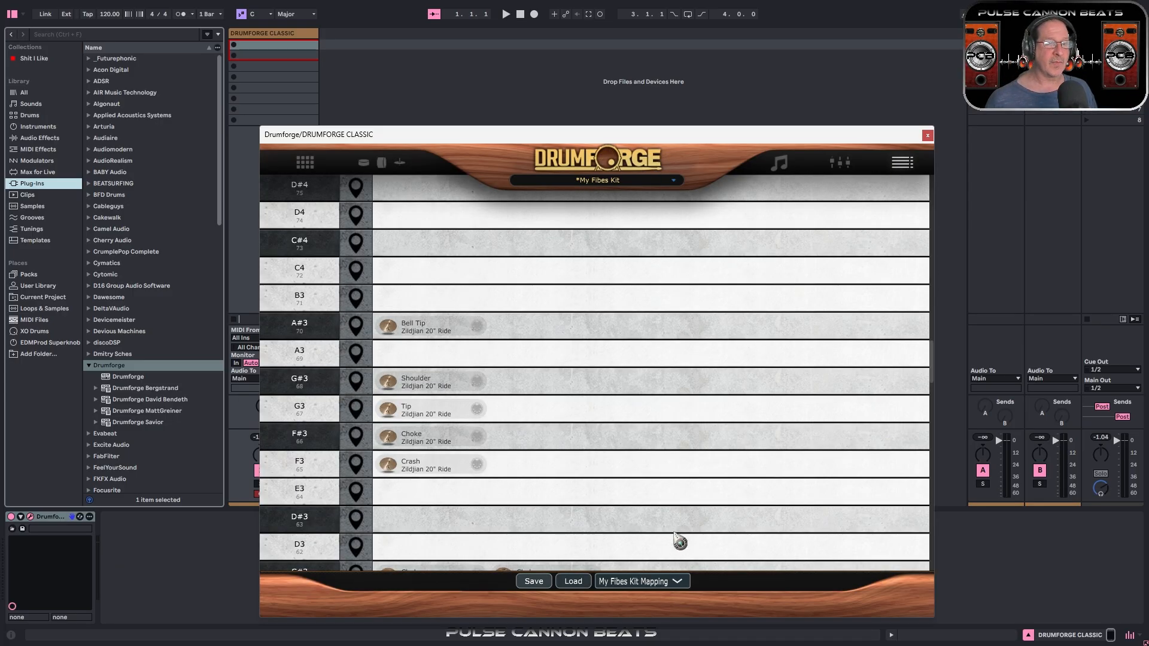
click(644, 582)
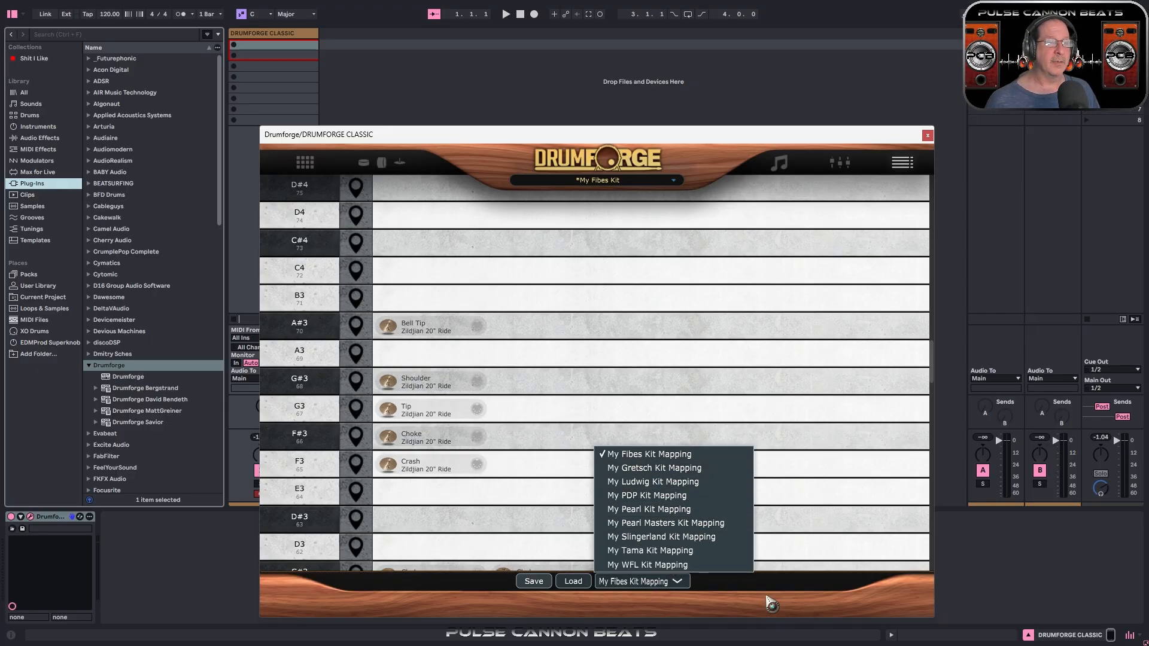
click(767, 597)
click(304, 162)
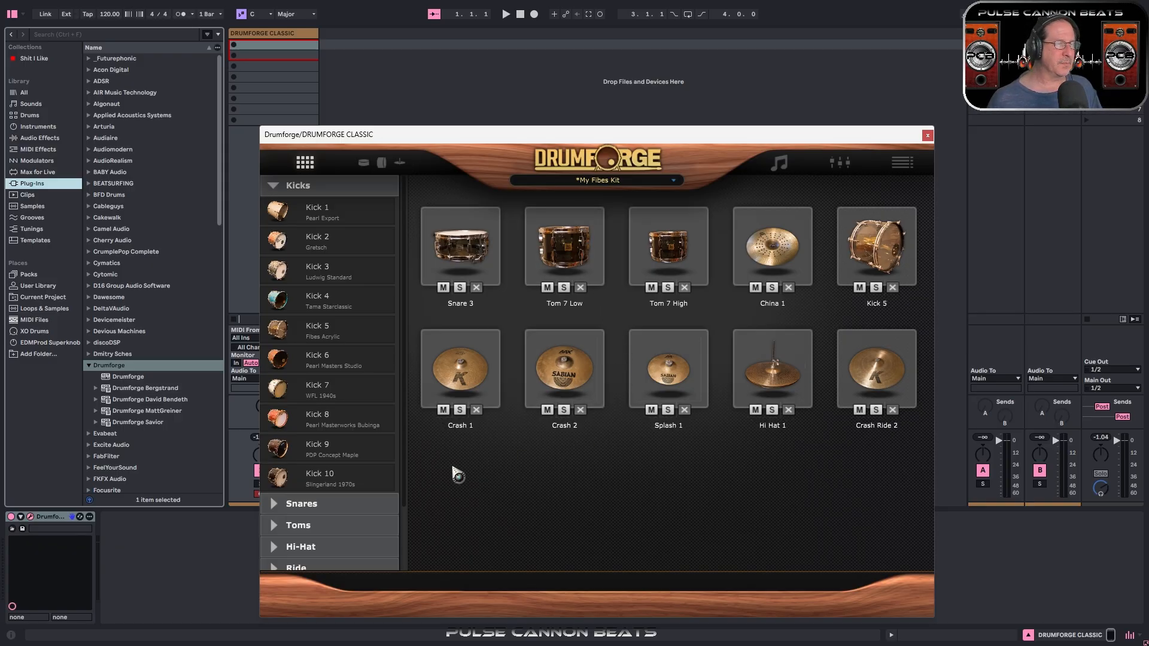
Step: Browse the available snares, glance at the kit presets, and look through the kick drums
click(277, 188)
click(277, 207)
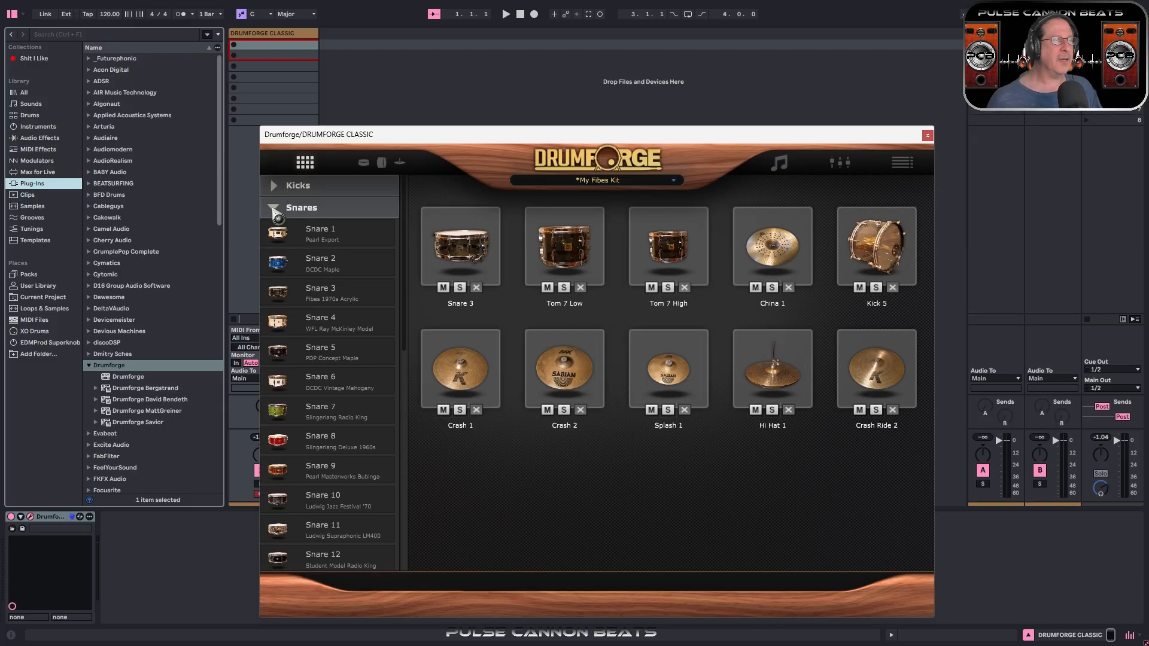
scroll(344, 371, down, 1)
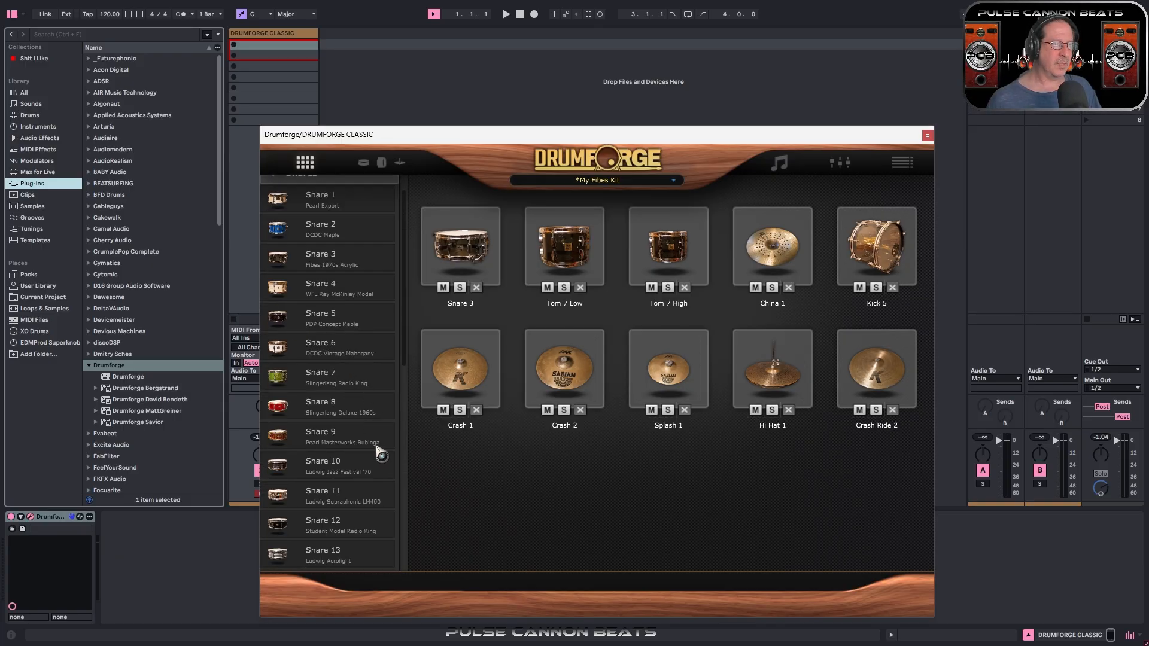
scroll(354, 441, down, 1)
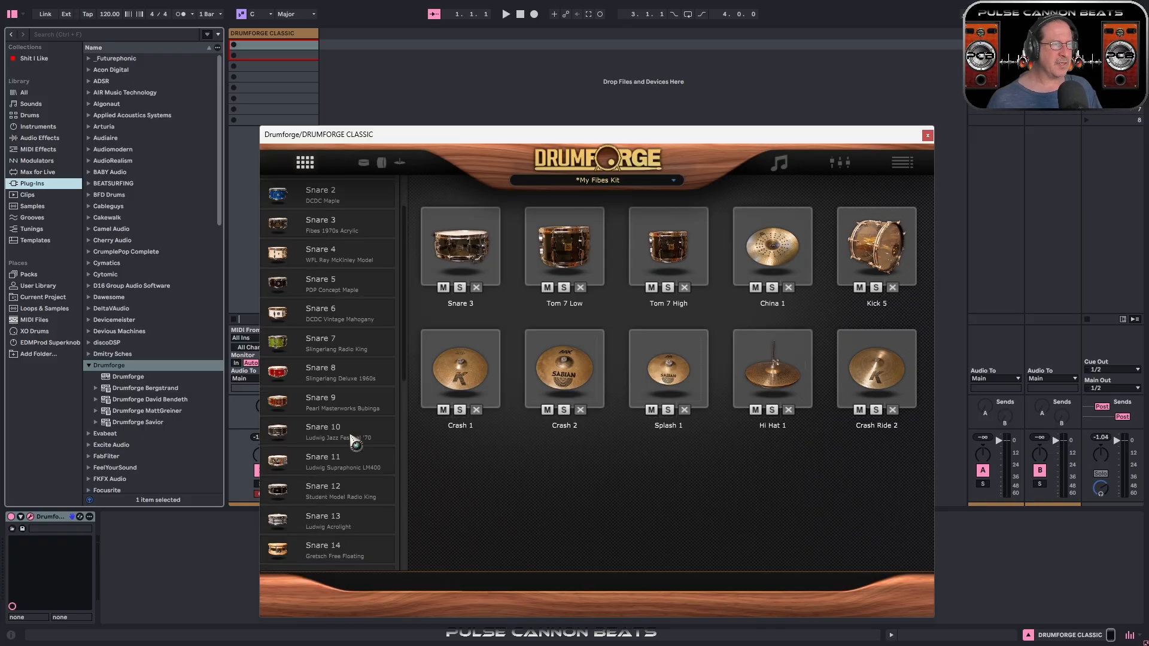
scroll(355, 441, down, 7)
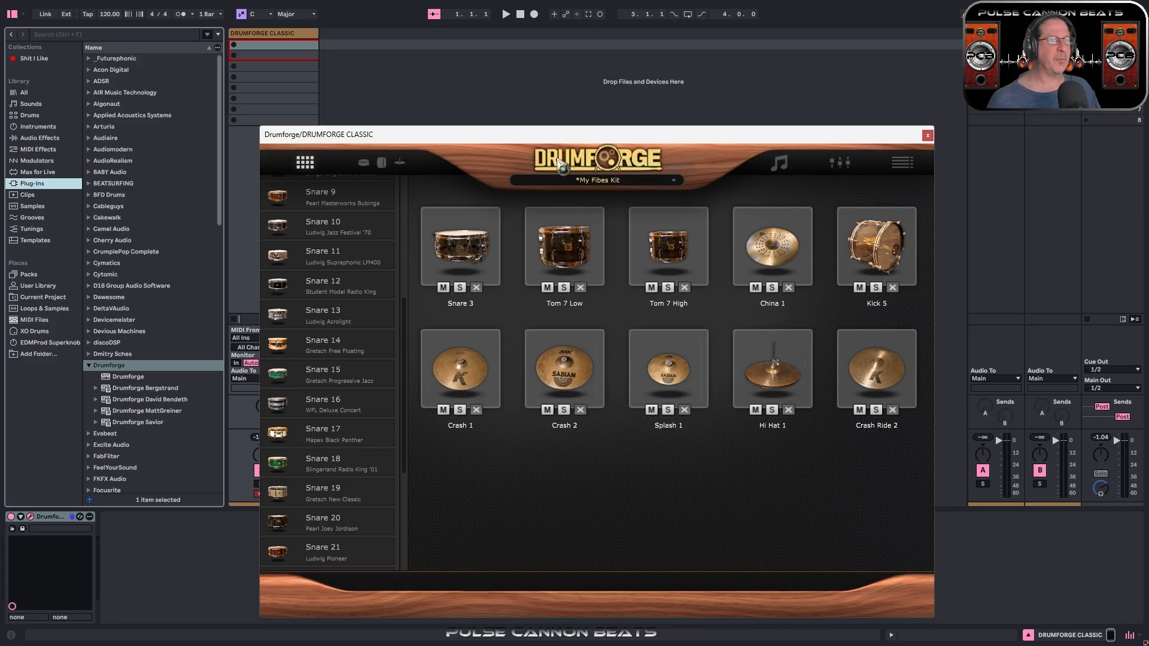
click(584, 181)
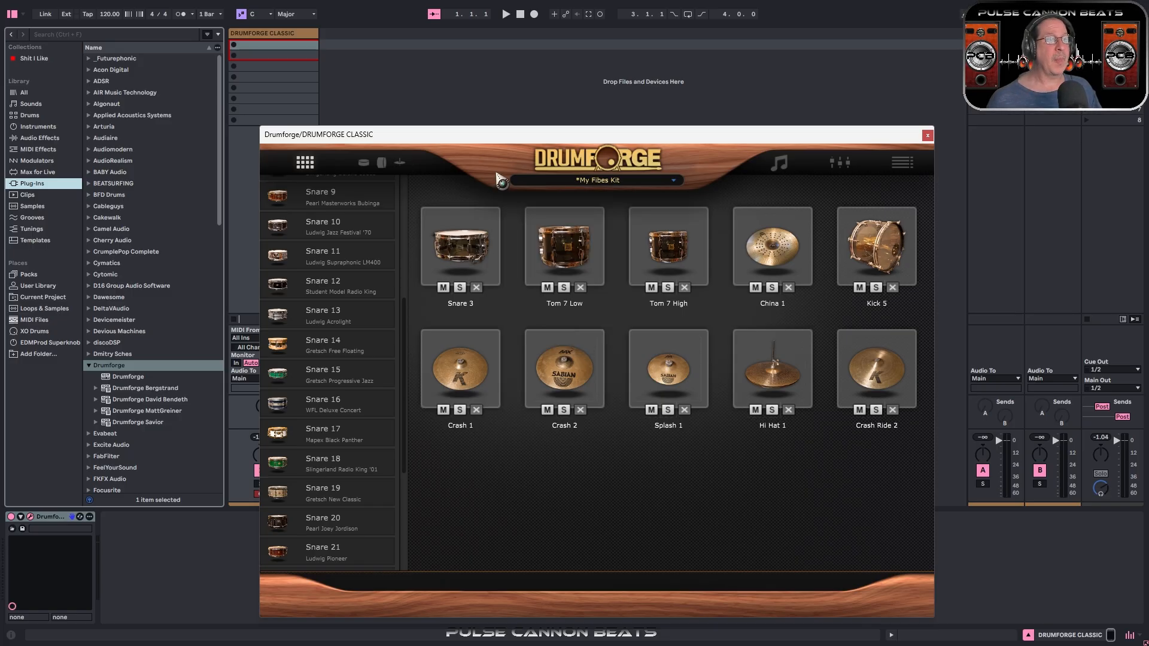
click(503, 183)
scroll(321, 377, up, 5)
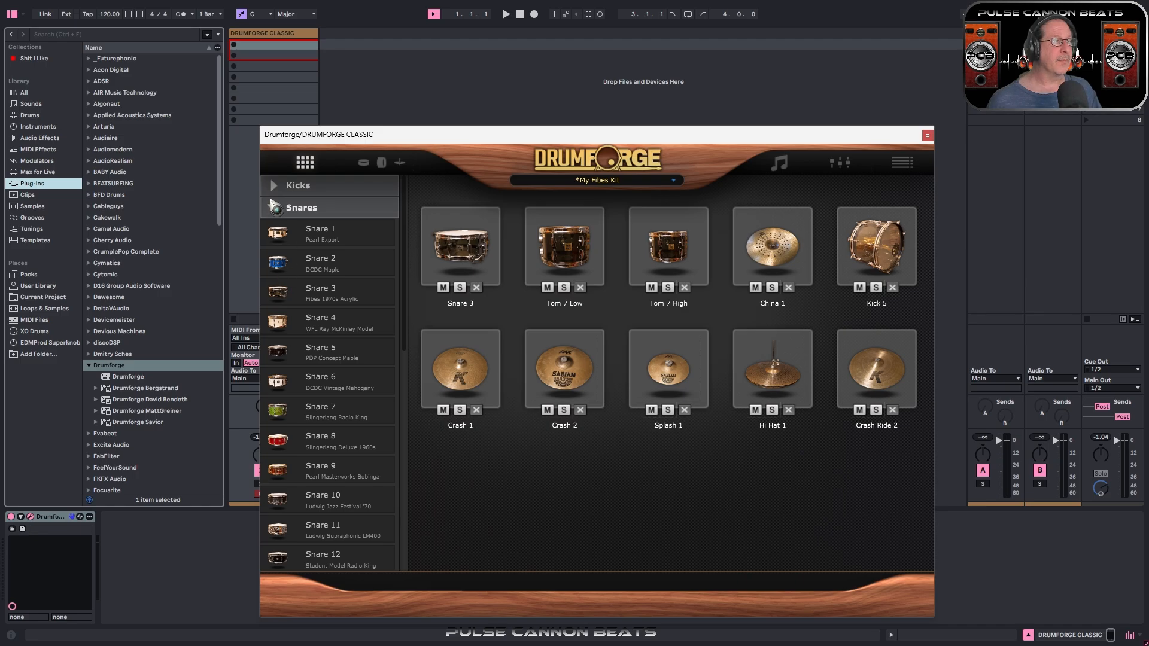
click(274, 210)
click(276, 187)
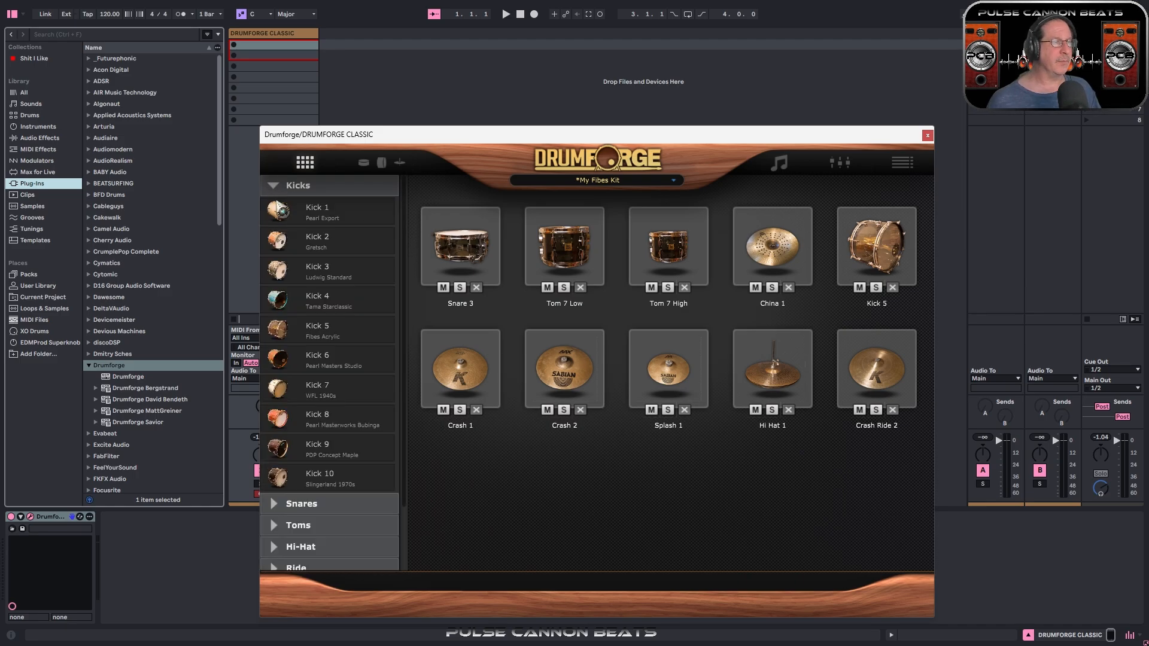
scroll(346, 441, down, 2)
scroll(309, 380, up, 2)
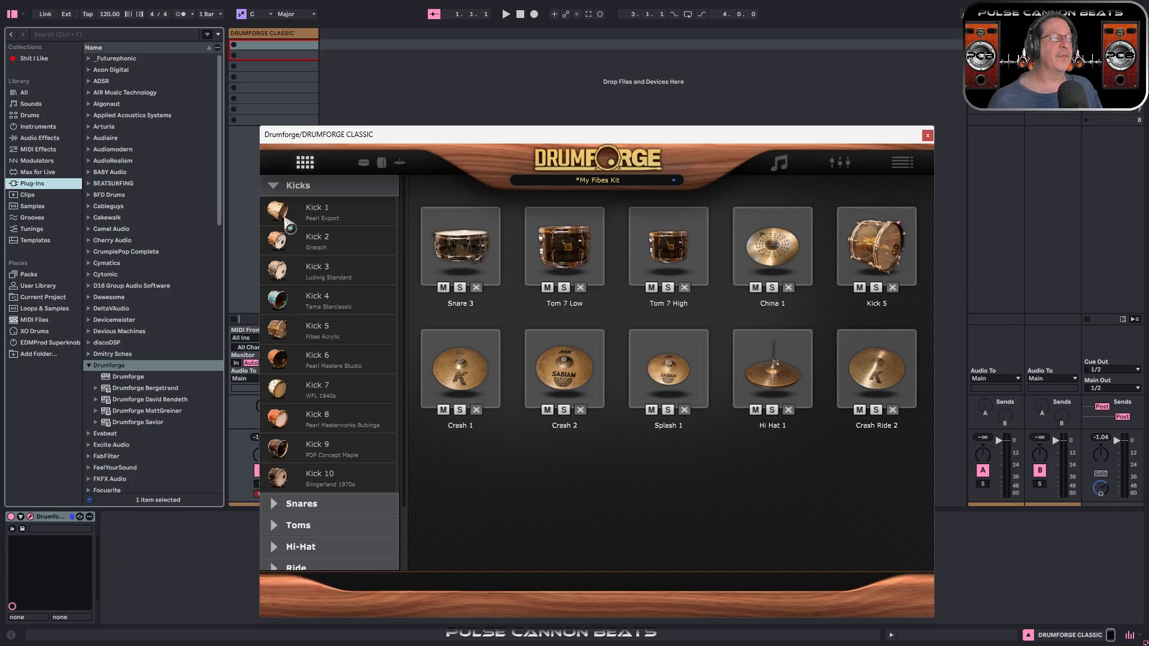
Step: Reset the kit to an empty grid and look through the available snares down to Snare Misc
click(598, 182)
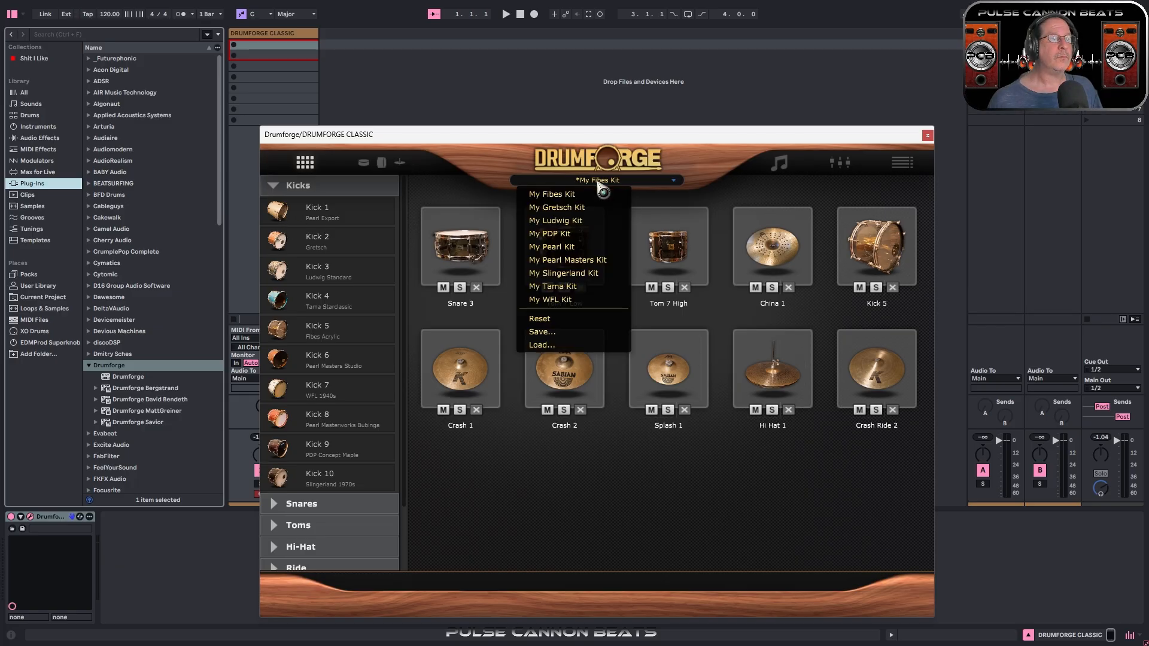
click(553, 320)
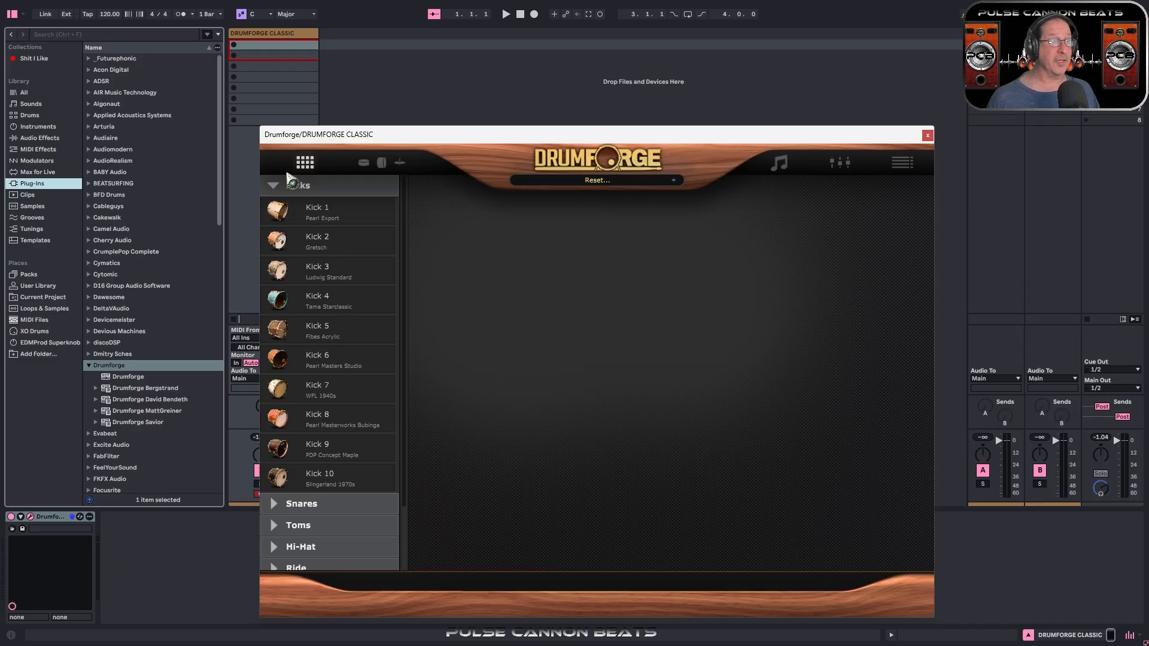
click(277, 189)
click(278, 208)
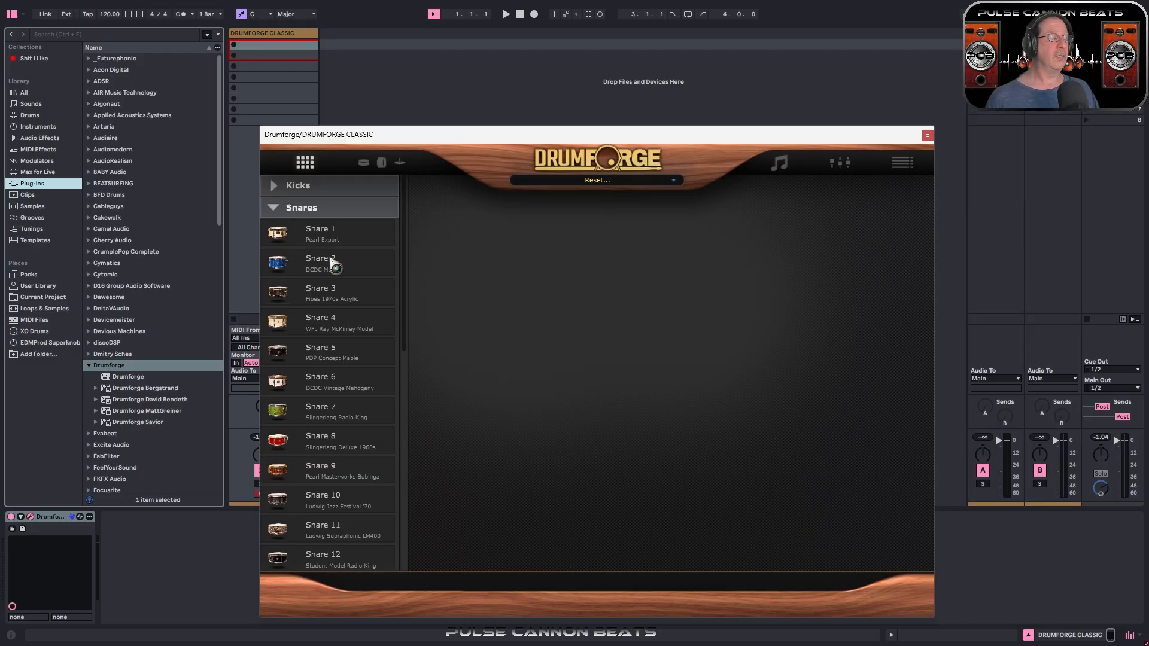
scroll(349, 310, down, 5)
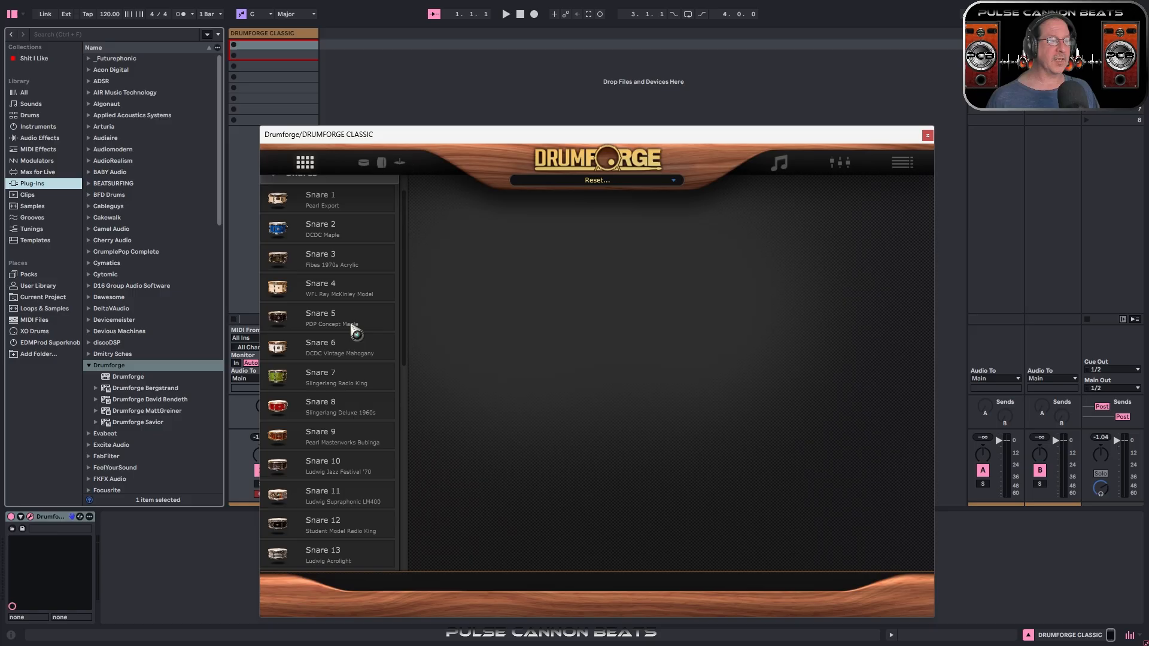
scroll(352, 330, down, 5)
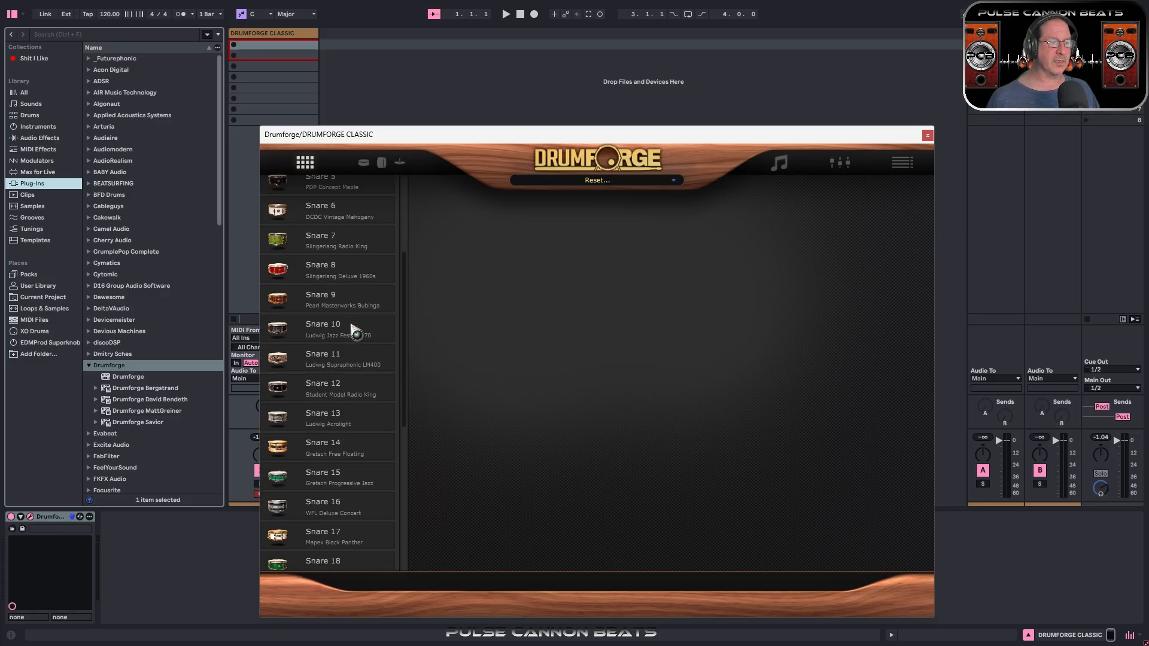
scroll(352, 330, down, 1)
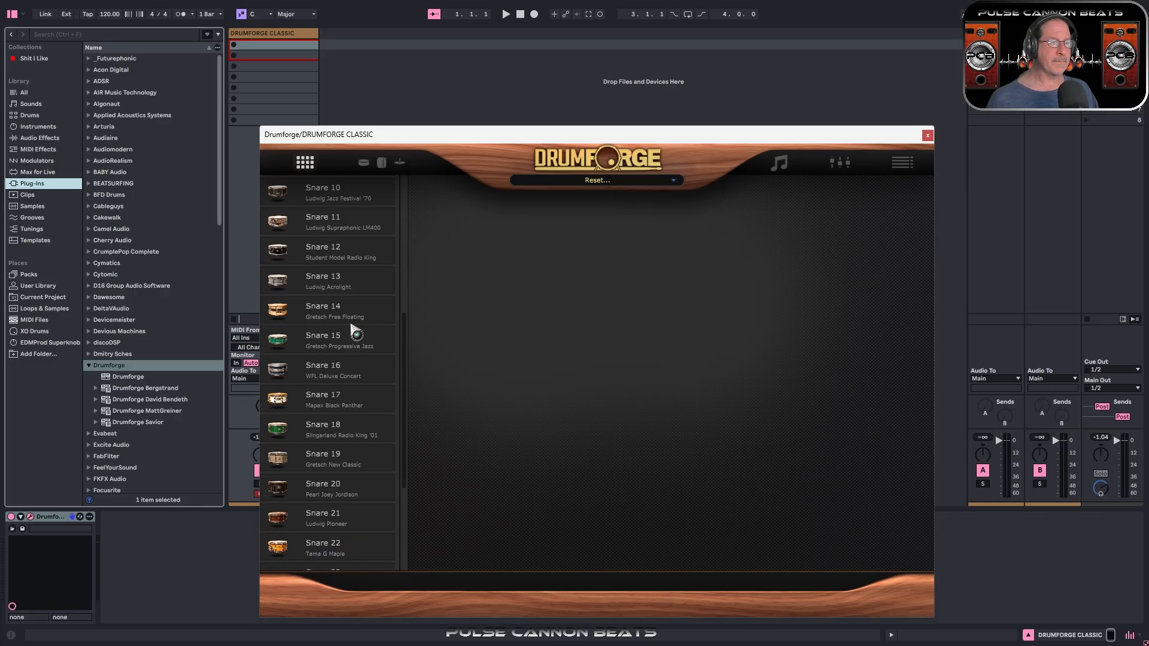
scroll(351, 329, down, 2)
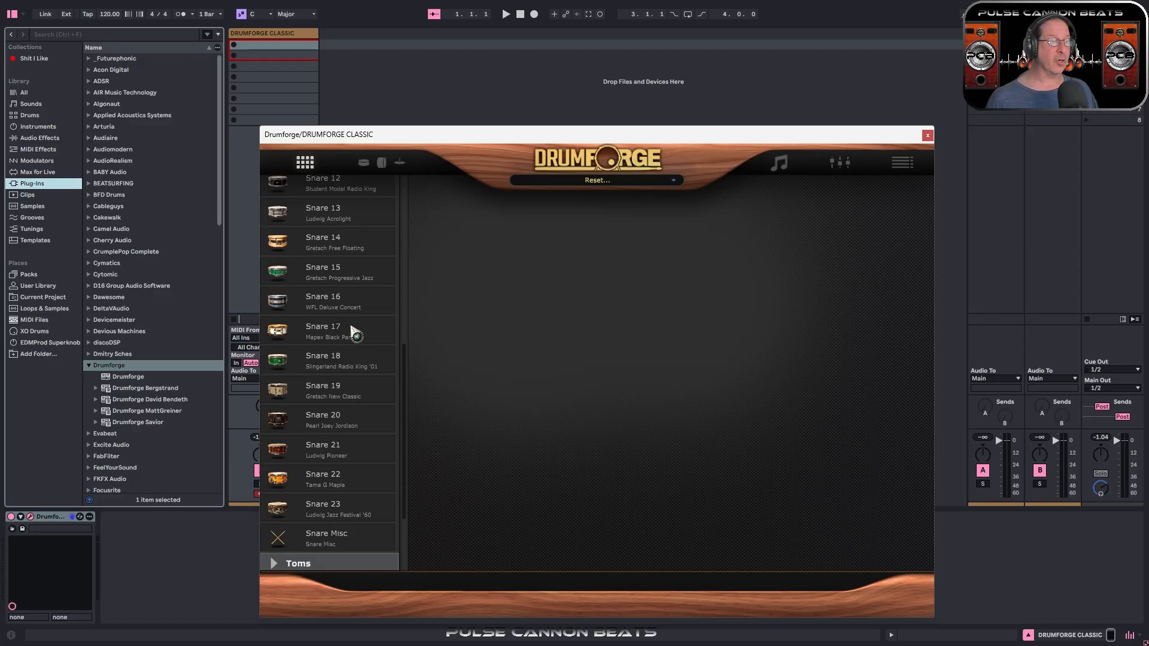
scroll(352, 330, up, 11)
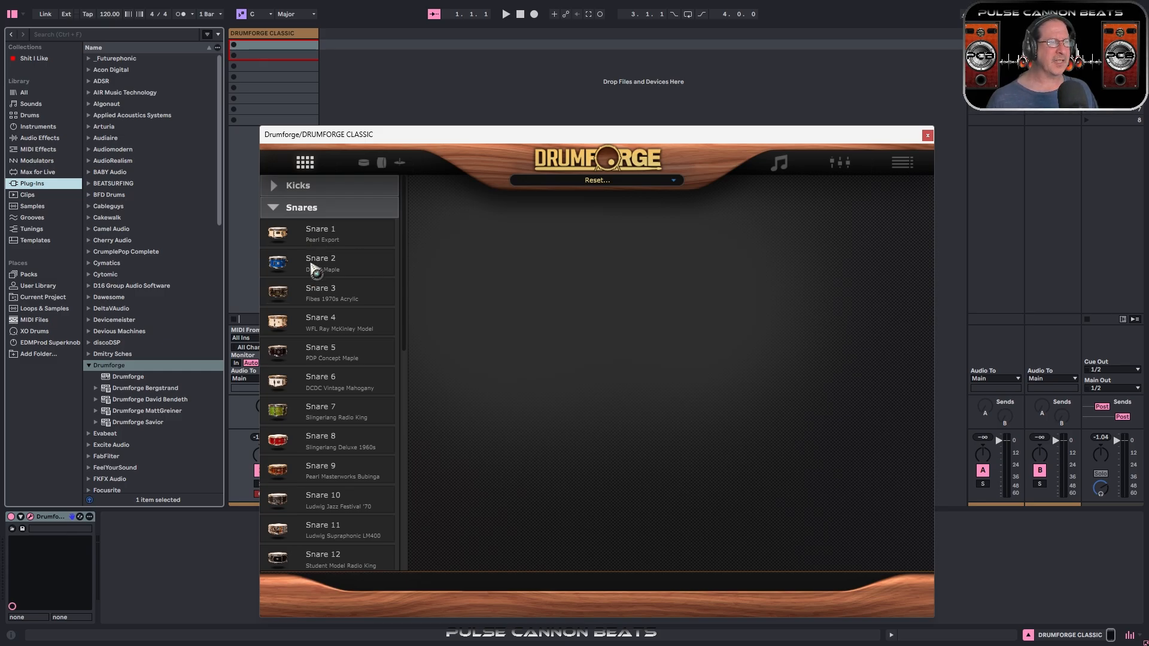
Step: Add Kick 4 (Tama Starclassic) and Snare 2 (DCDC Maple) to the empty kit grid
click(276, 208)
click(277, 189)
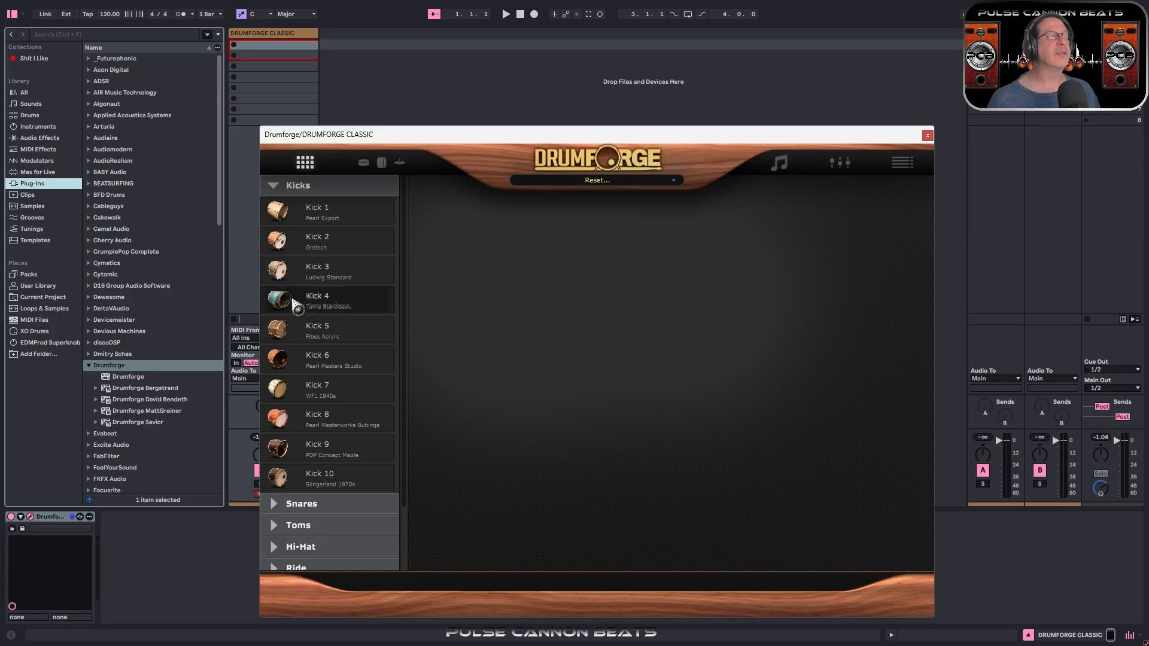
drag(308, 299, 469, 264)
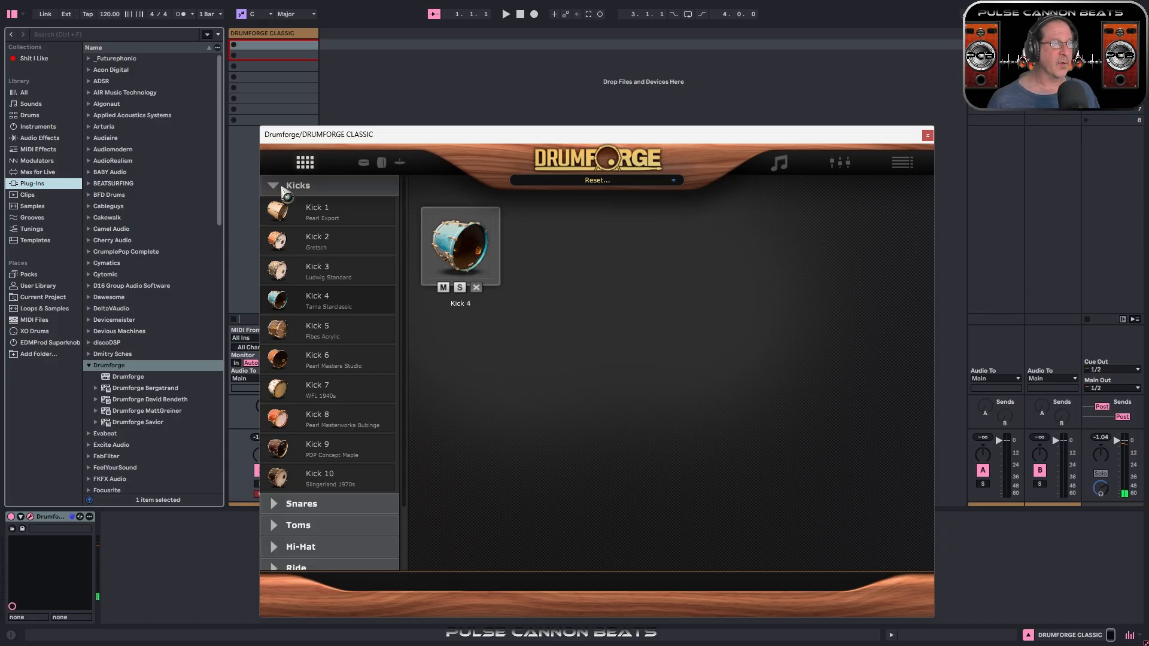
click(284, 189)
click(279, 208)
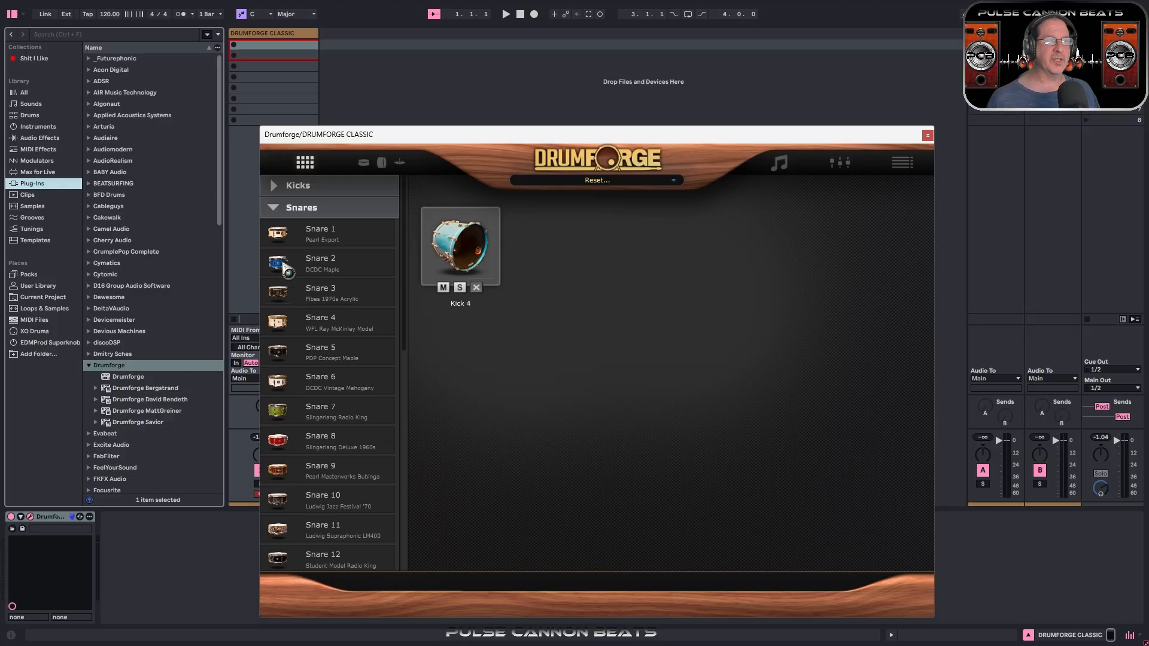
drag(285, 265, 545, 254)
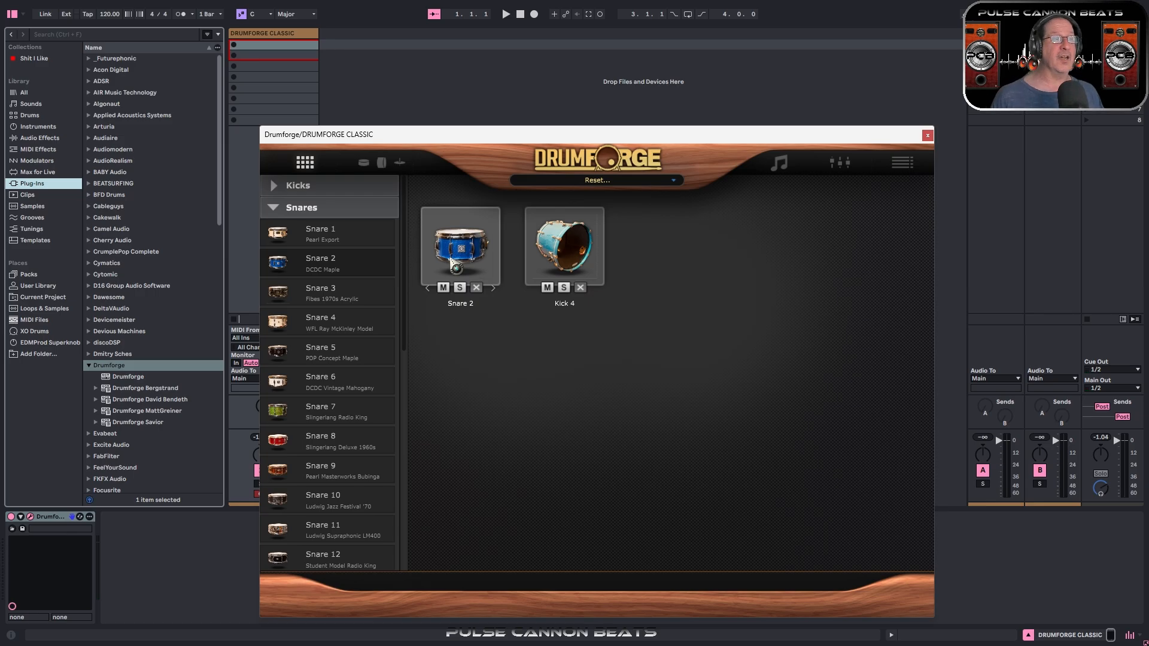
Step: Remove both drums from the kit grid and place Kick 4 (Tama Starclassic) in the kit again
click(579, 287)
click(476, 287)
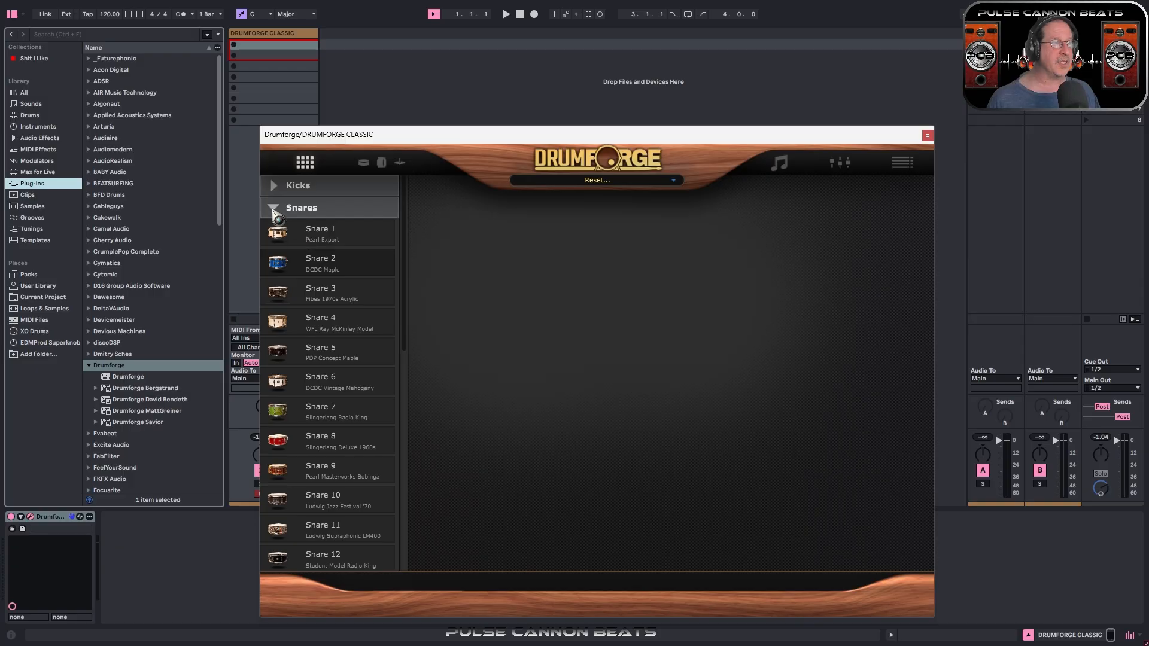
click(272, 208)
click(273, 186)
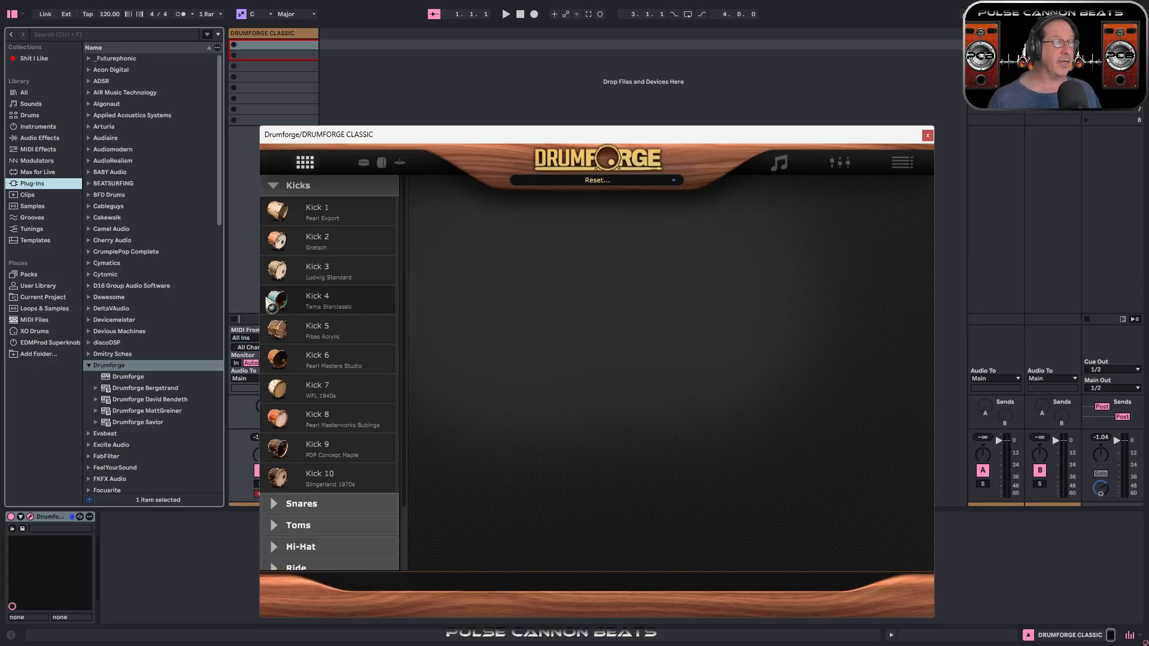
drag(271, 303, 466, 247)
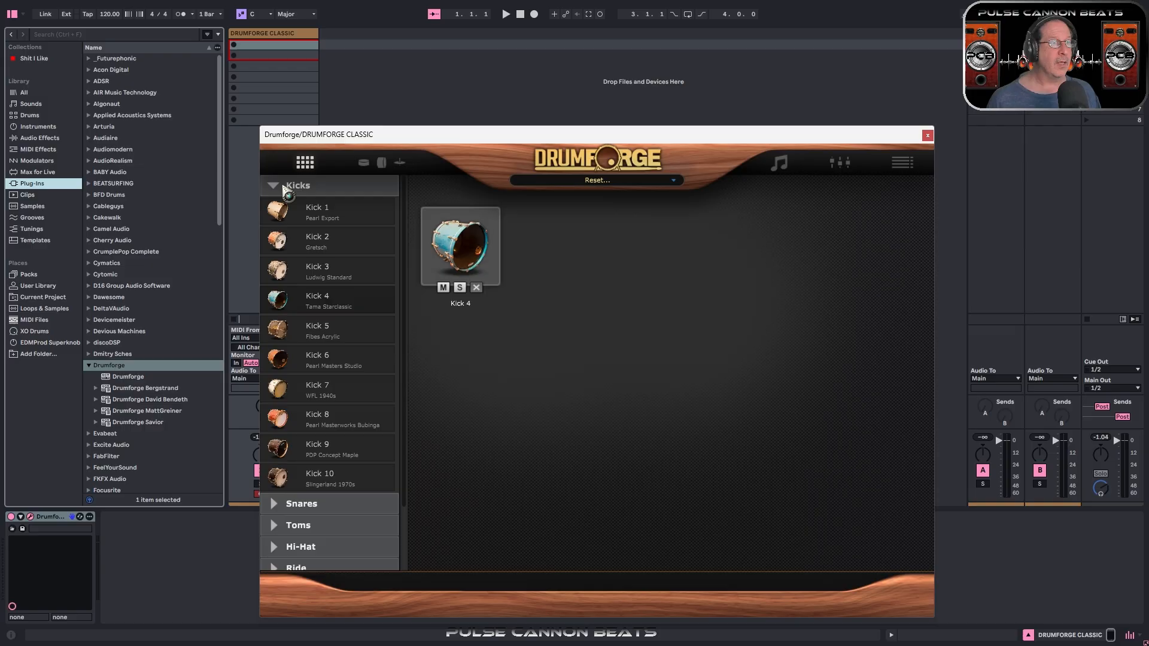
Step: Add Snare 2 (DCDC Maple) beside Kick 4 in the kit grid and audition the kick
click(275, 186)
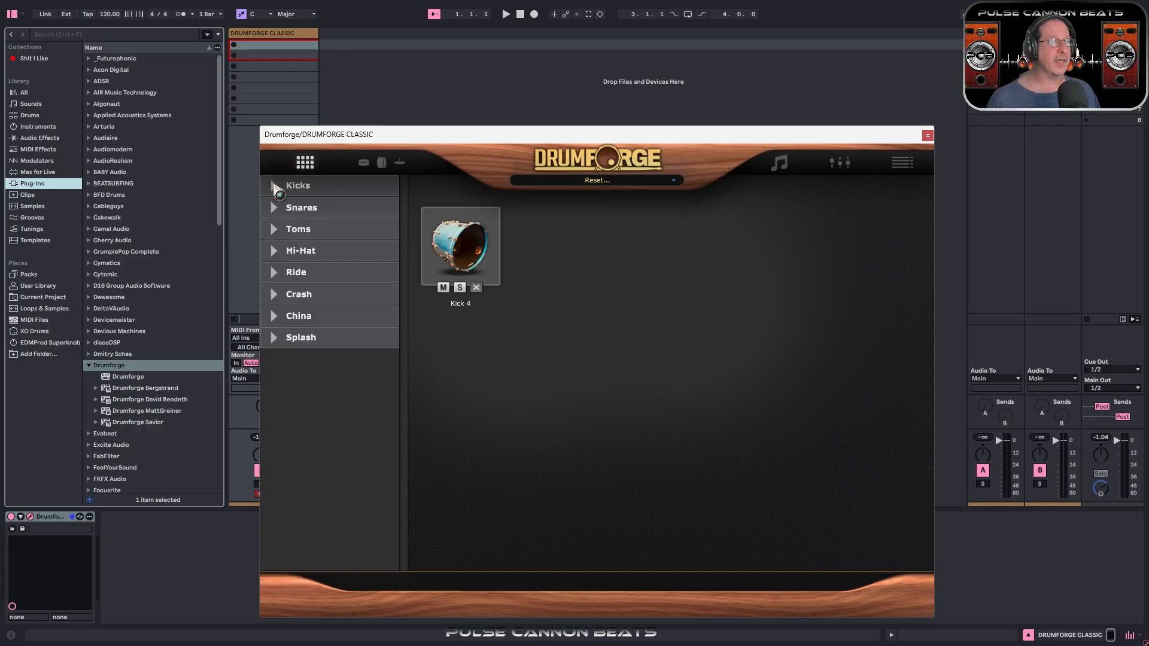
click(273, 208)
drag(281, 264, 542, 245)
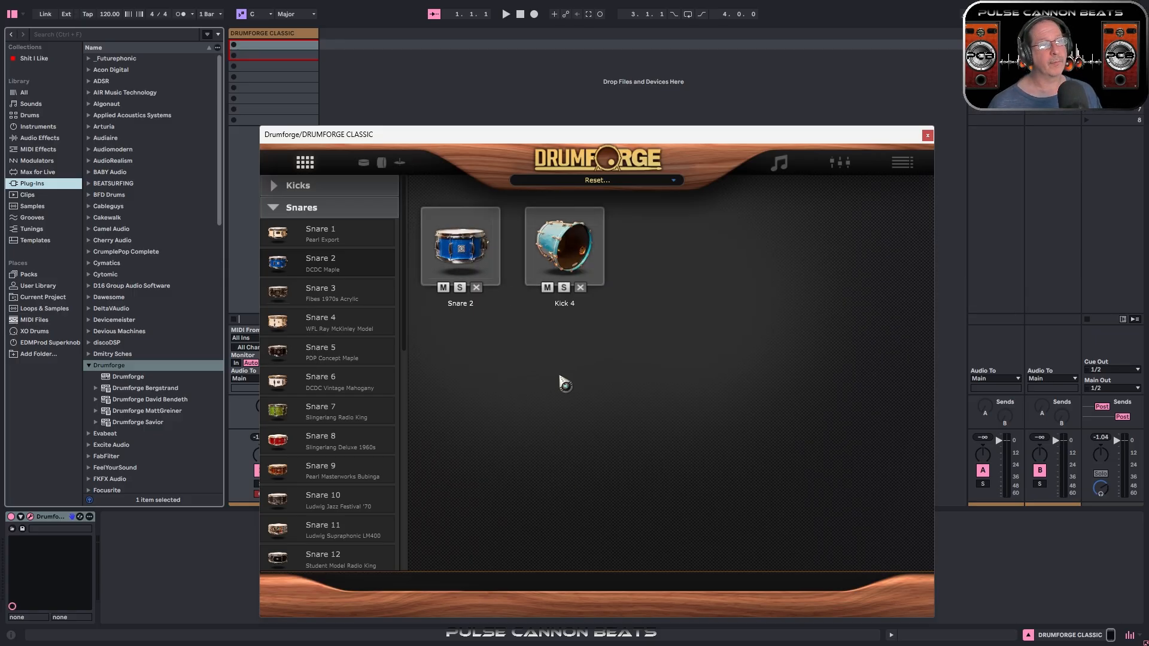
click(552, 258)
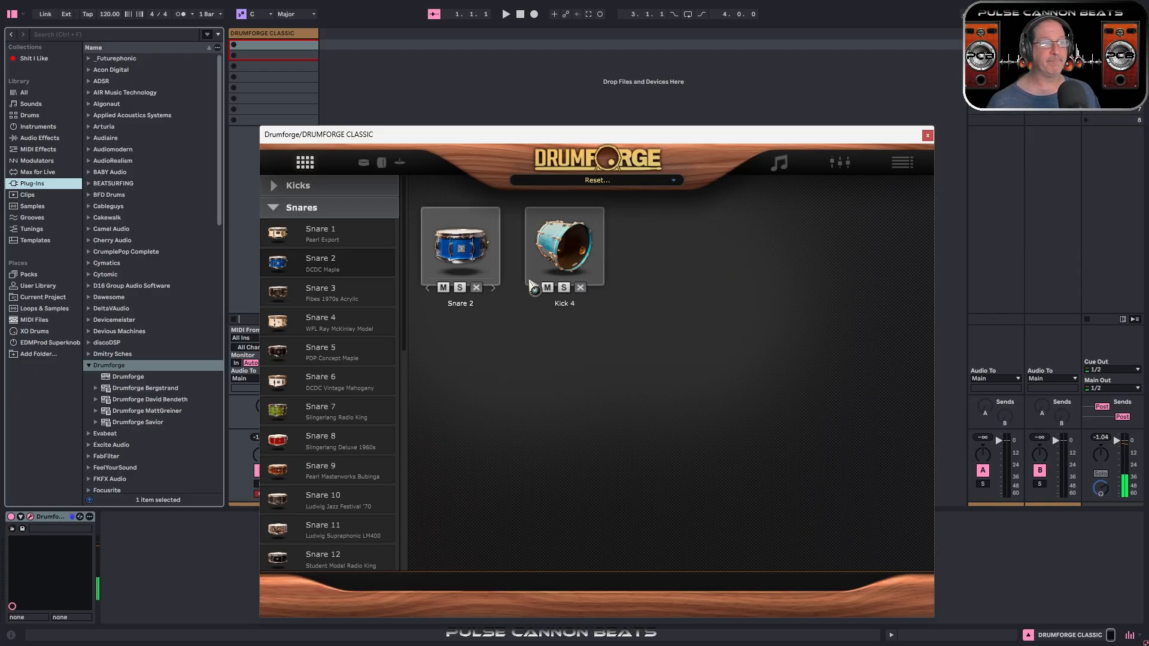
Step: Mute Snare 2 in the kit grid and unmute it again
click(446, 288)
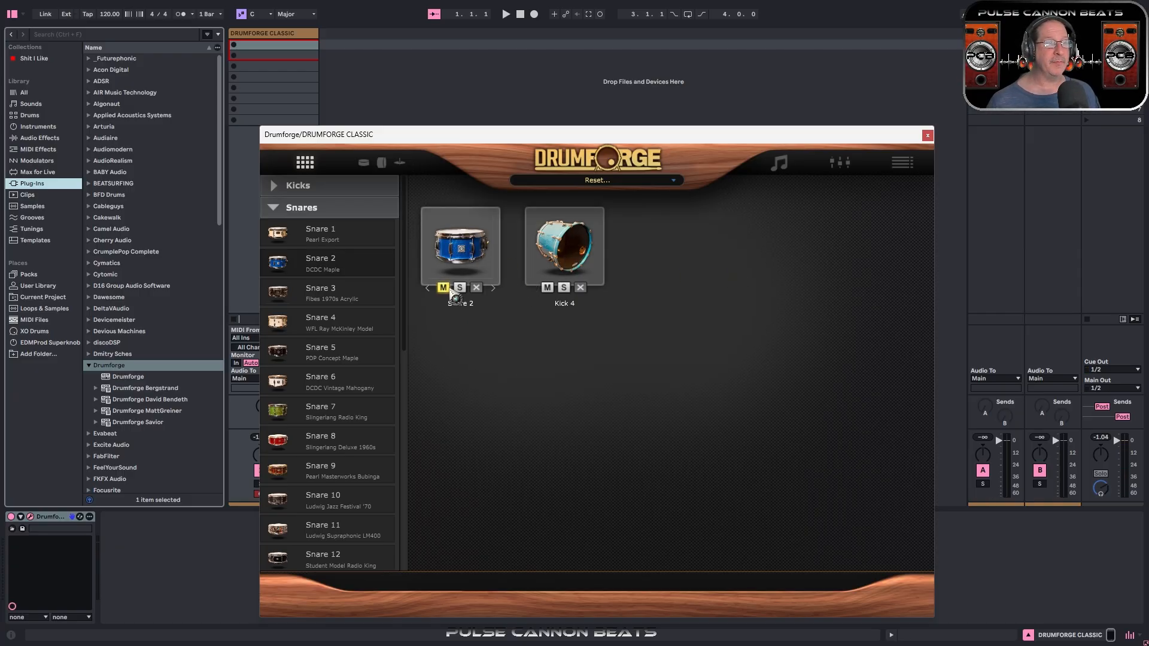
click(443, 288)
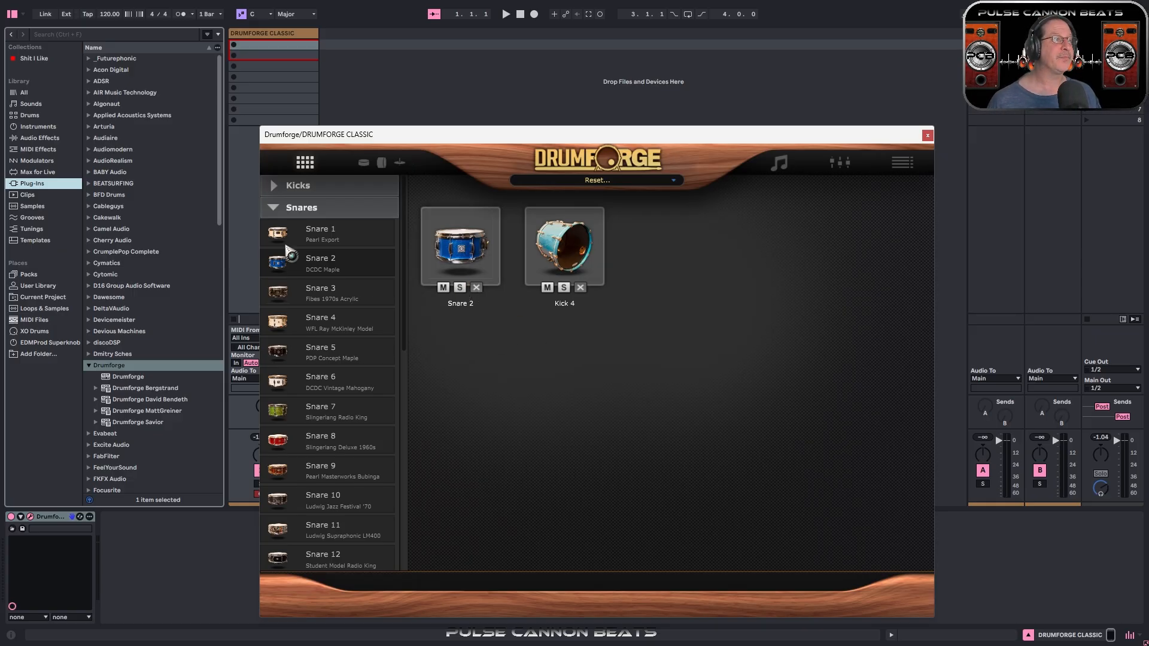
Step: Browse the available toms in the drum library from Tom 1 through Tom 9
click(274, 208)
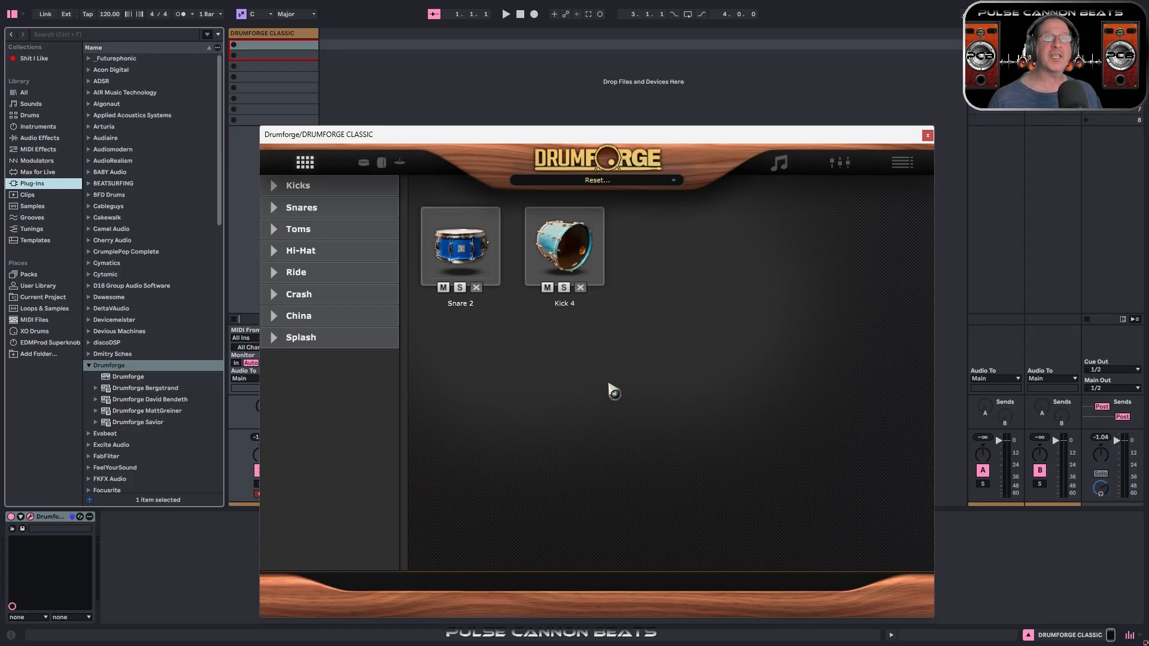
click(276, 230)
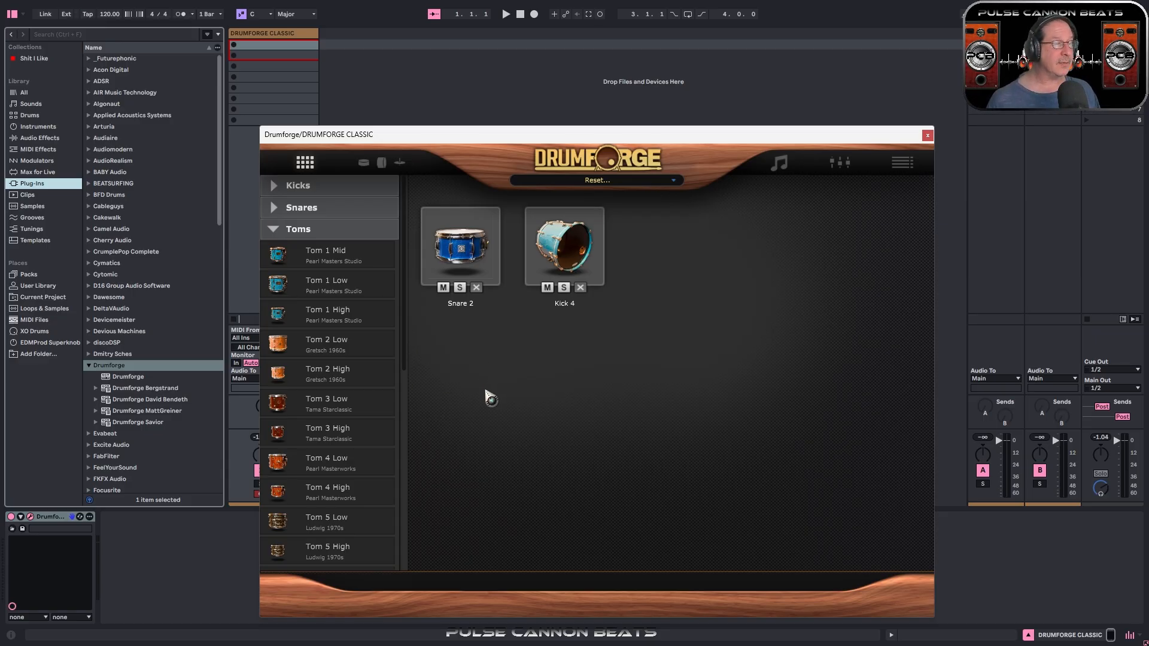
scroll(359, 433, down, 3)
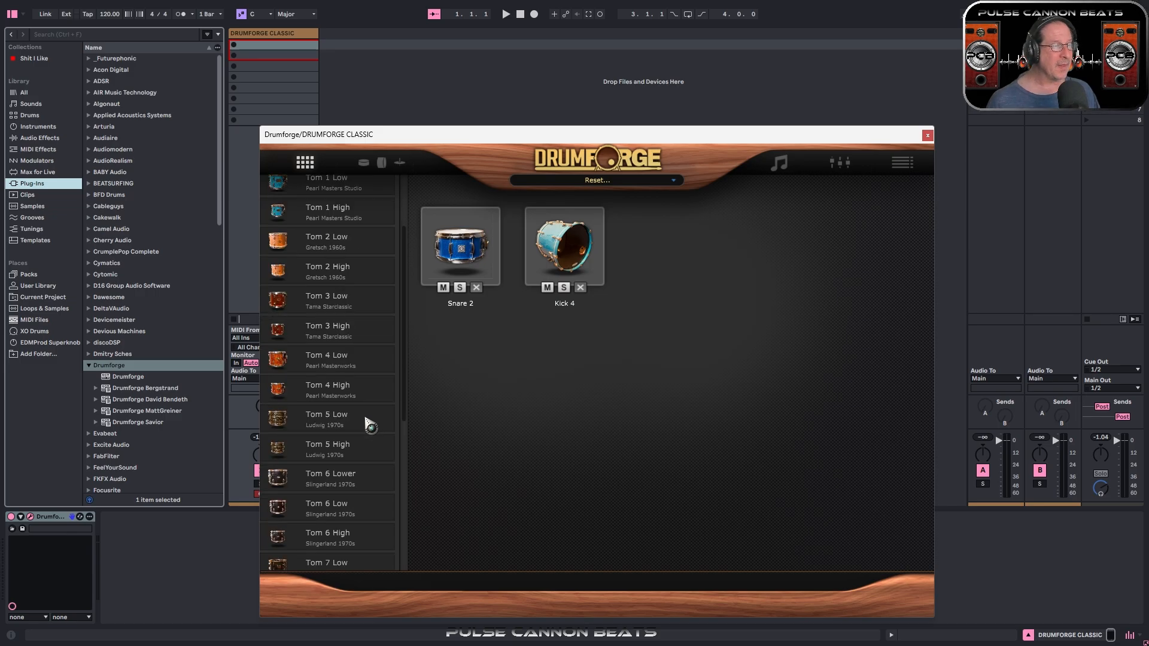
scroll(369, 425, down, 3)
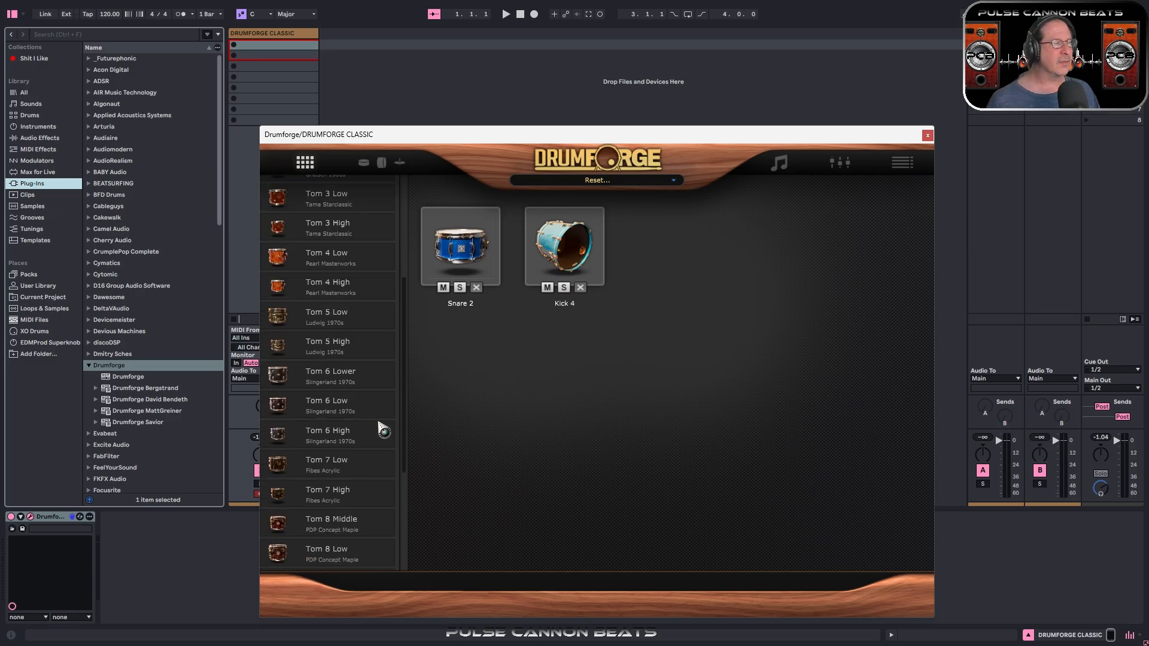
scroll(378, 422, down, 4)
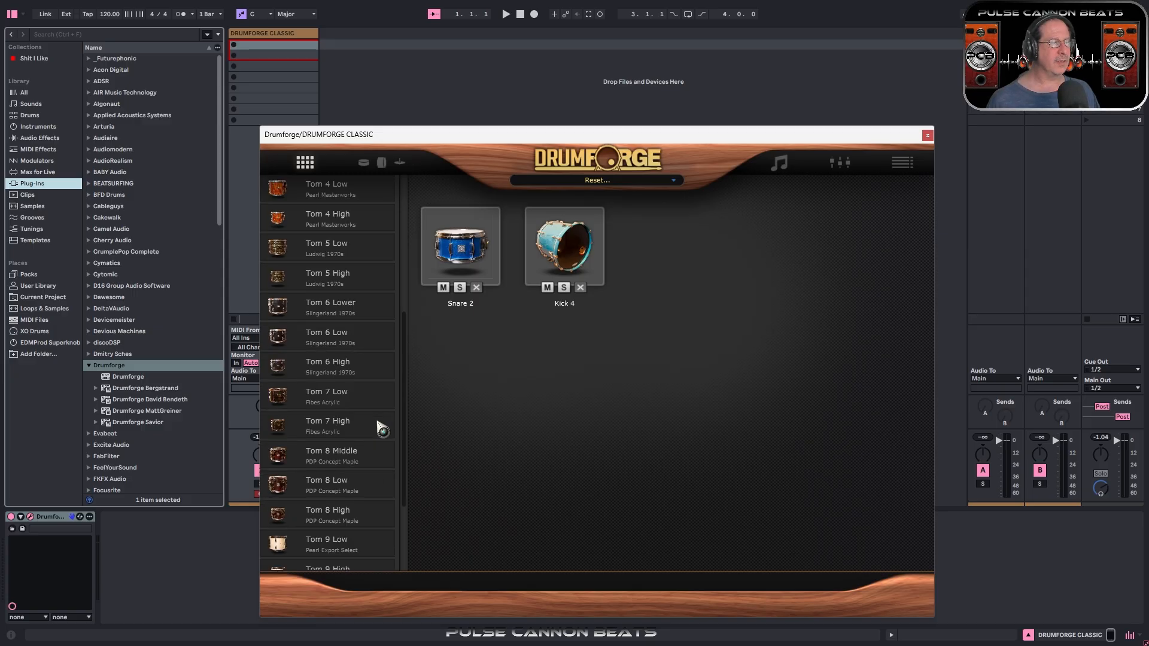
scroll(380, 428, up, 10)
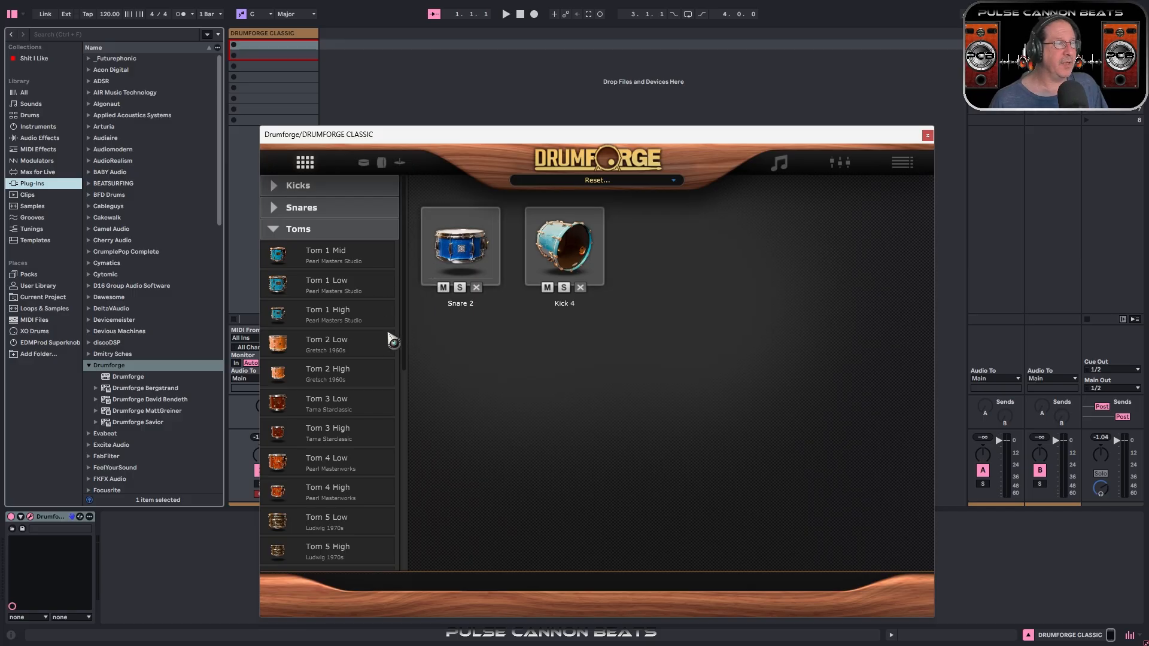
scroll(348, 397, down, 2)
scroll(341, 398, up, 2)
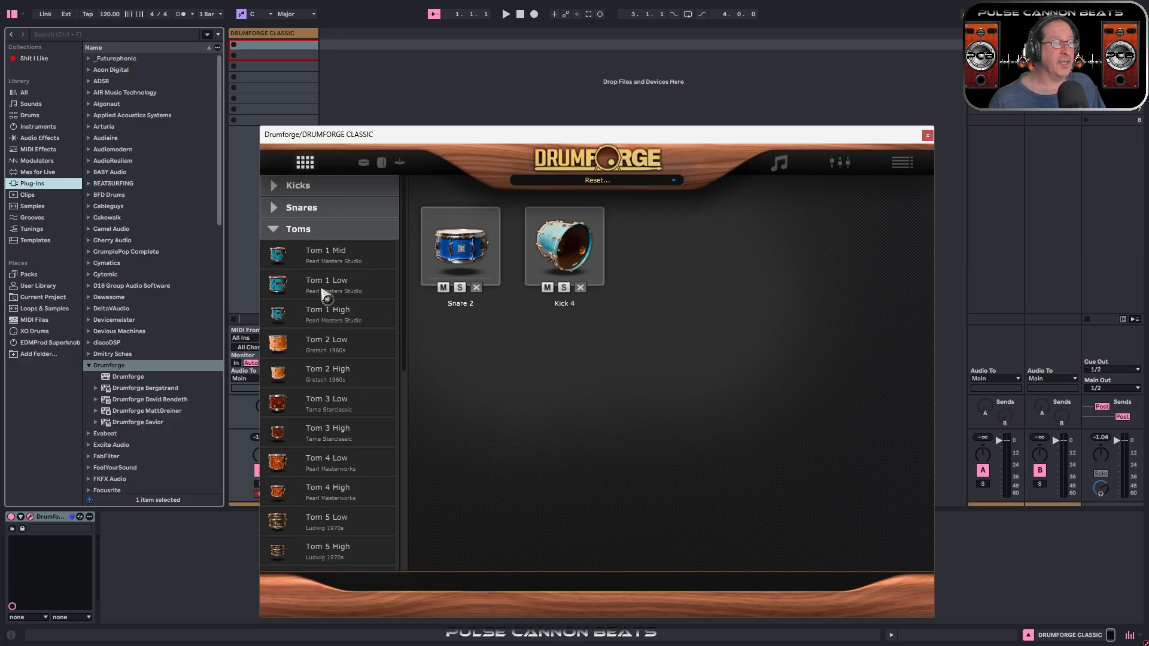
scroll(367, 379, down, 1)
scroll(372, 409, down, 1)
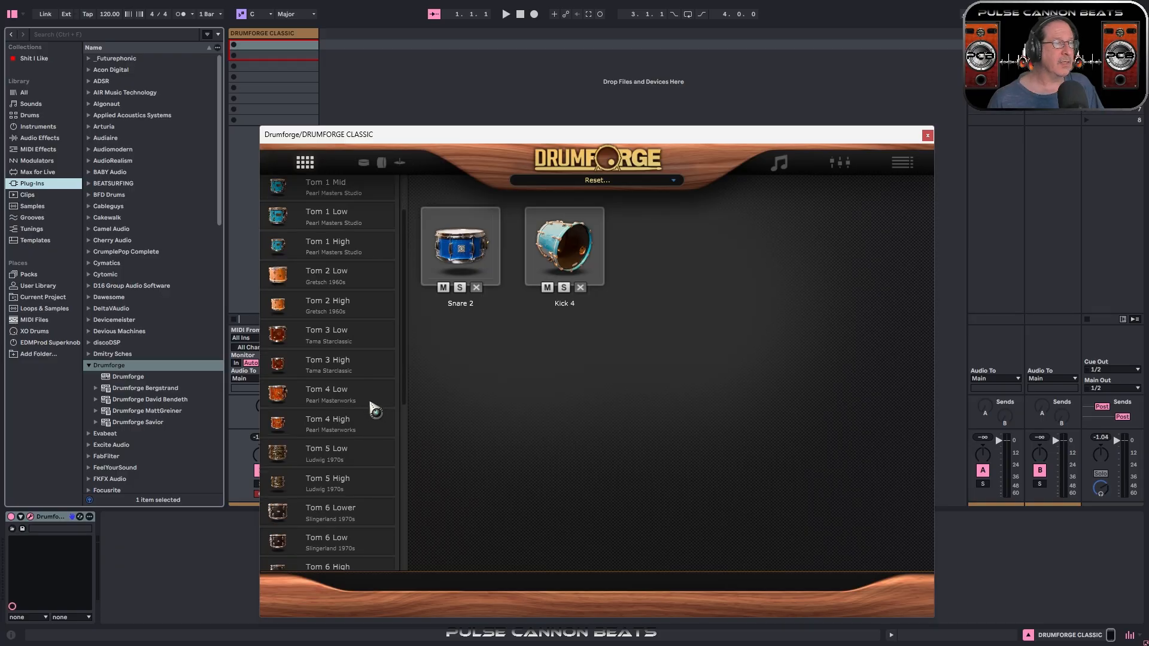
scroll(358, 428, down, 1)
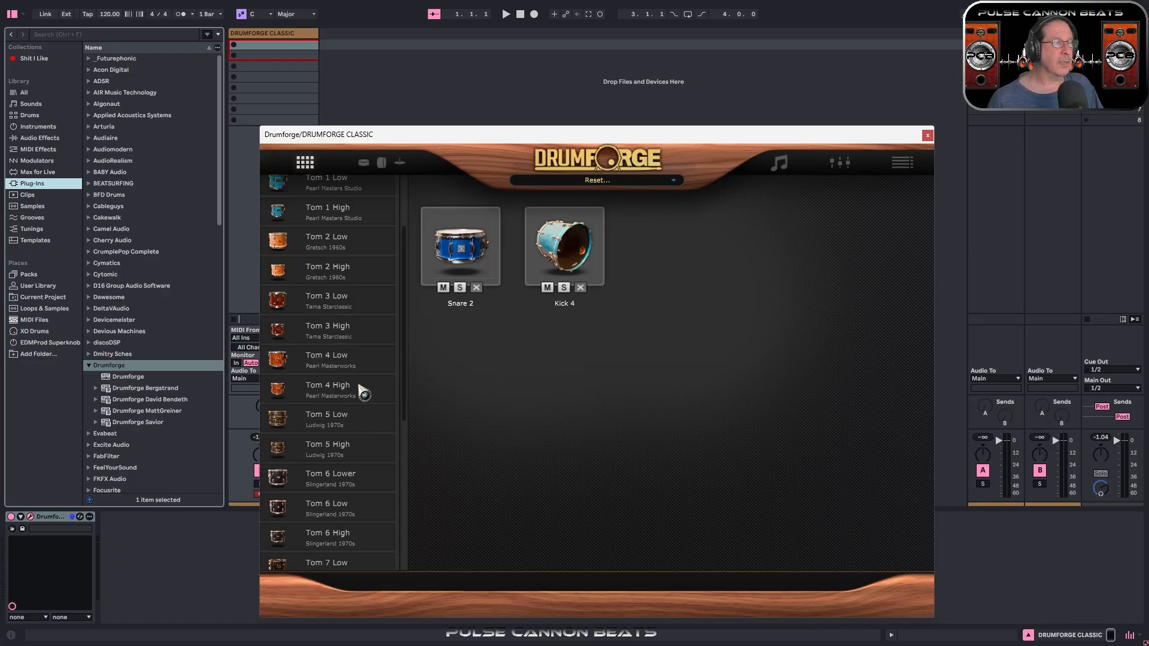
scroll(366, 397, down, 3)
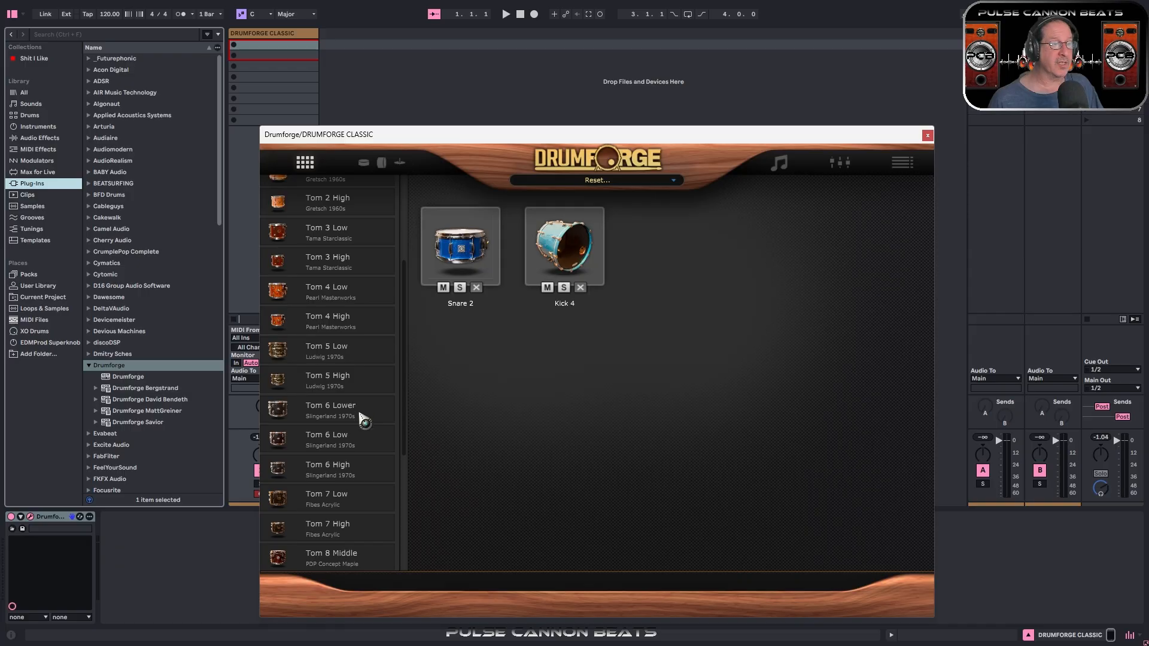
scroll(362, 431, down, 4)
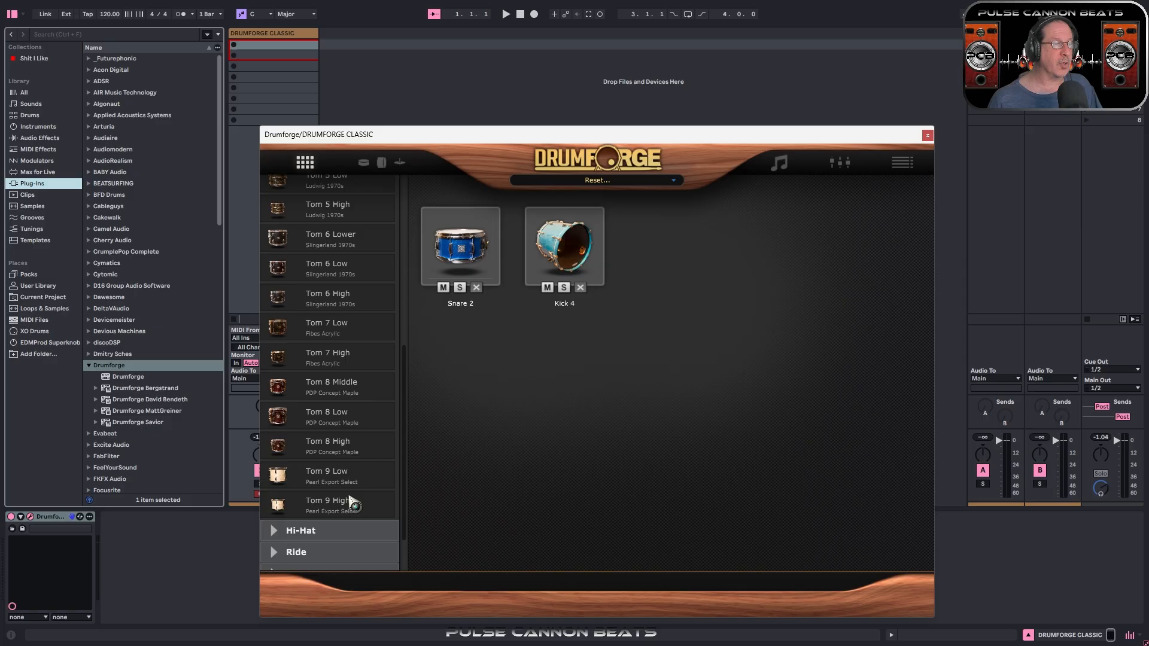
scroll(351, 501, up, 6)
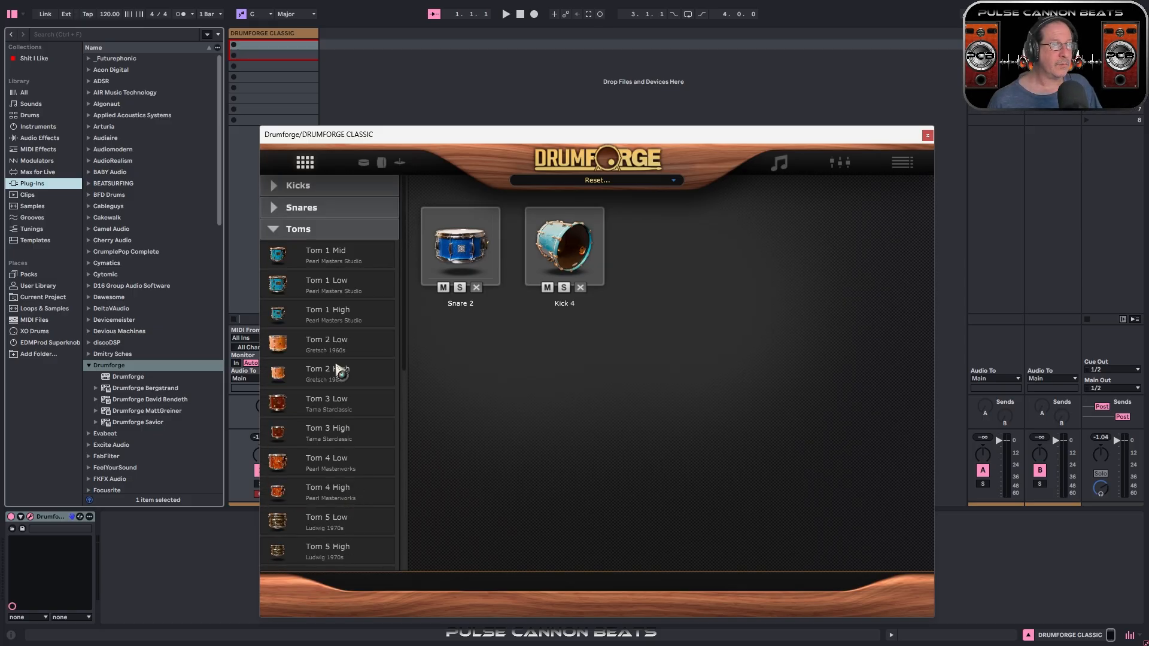
scroll(335, 366, down, 1)
scroll(335, 380, down, 3)
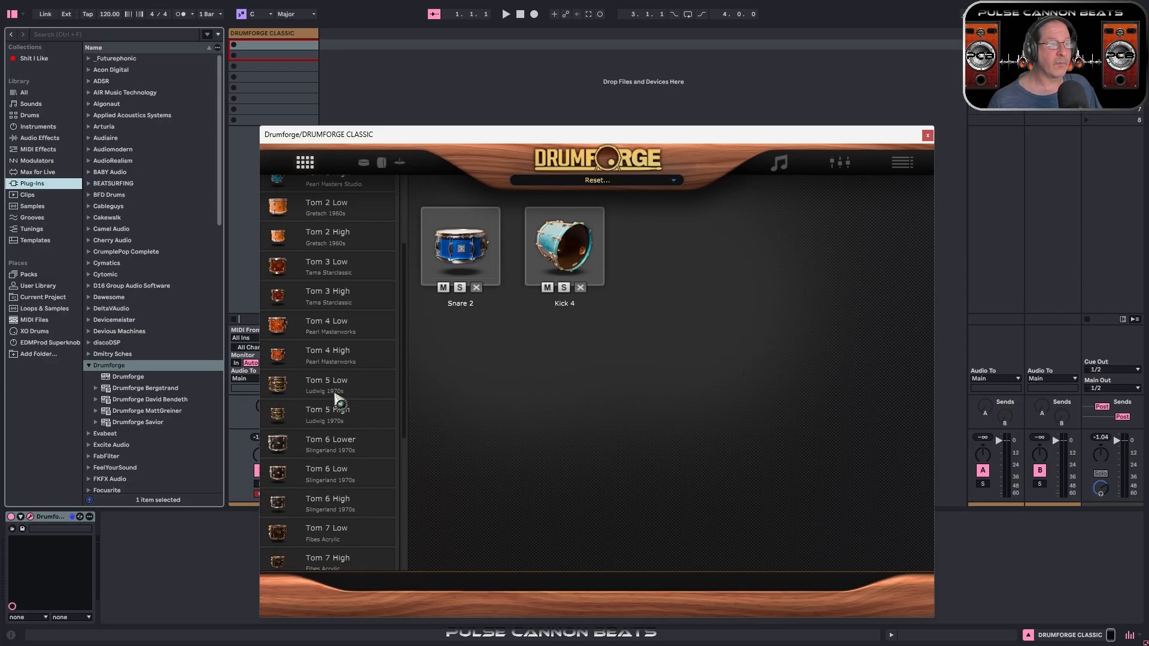
scroll(331, 420, up, 2)
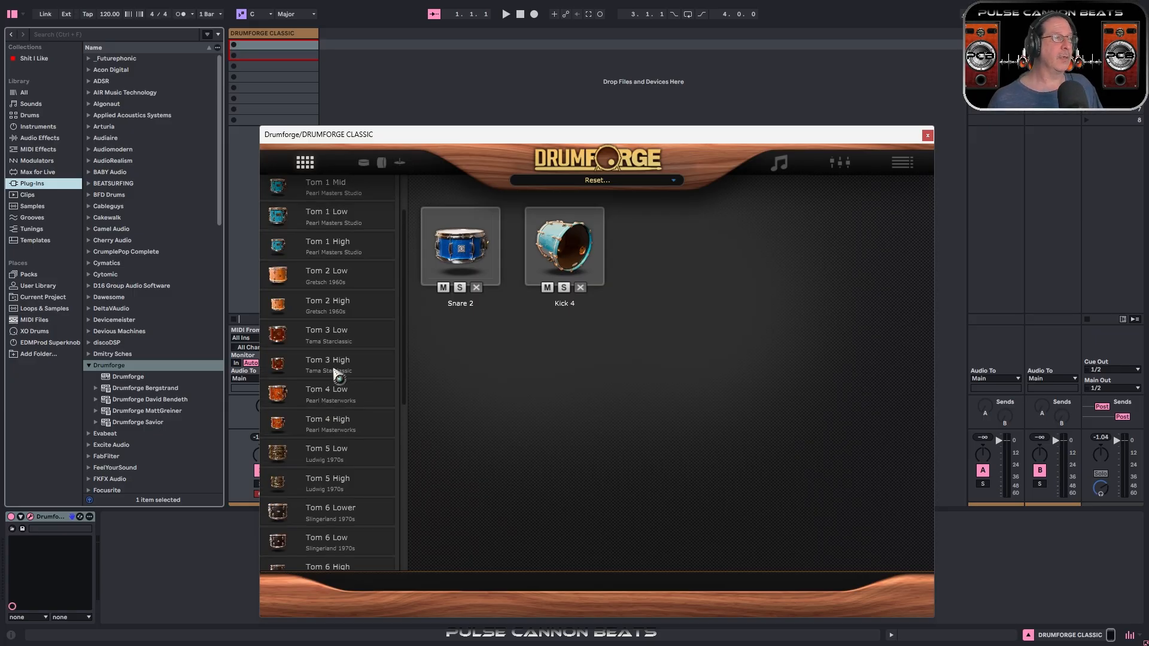
Step: Open the drum editing view and switch from the snare to the Tama Starclassic kick's microphone faders
mouse_move(525, 286)
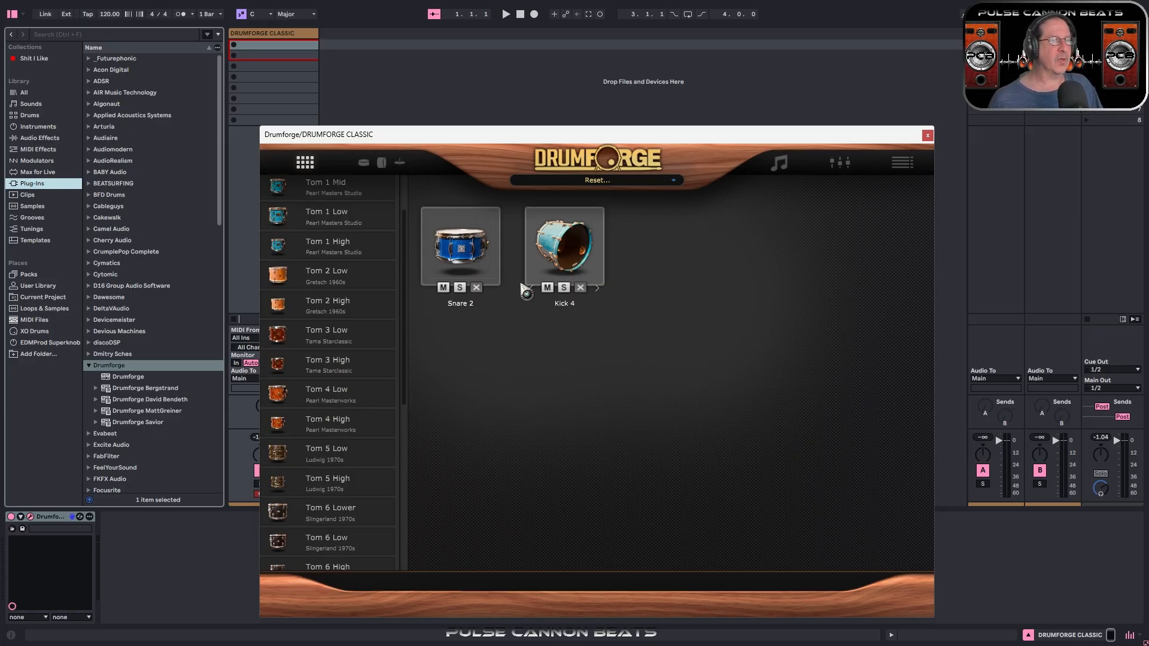
click(380, 162)
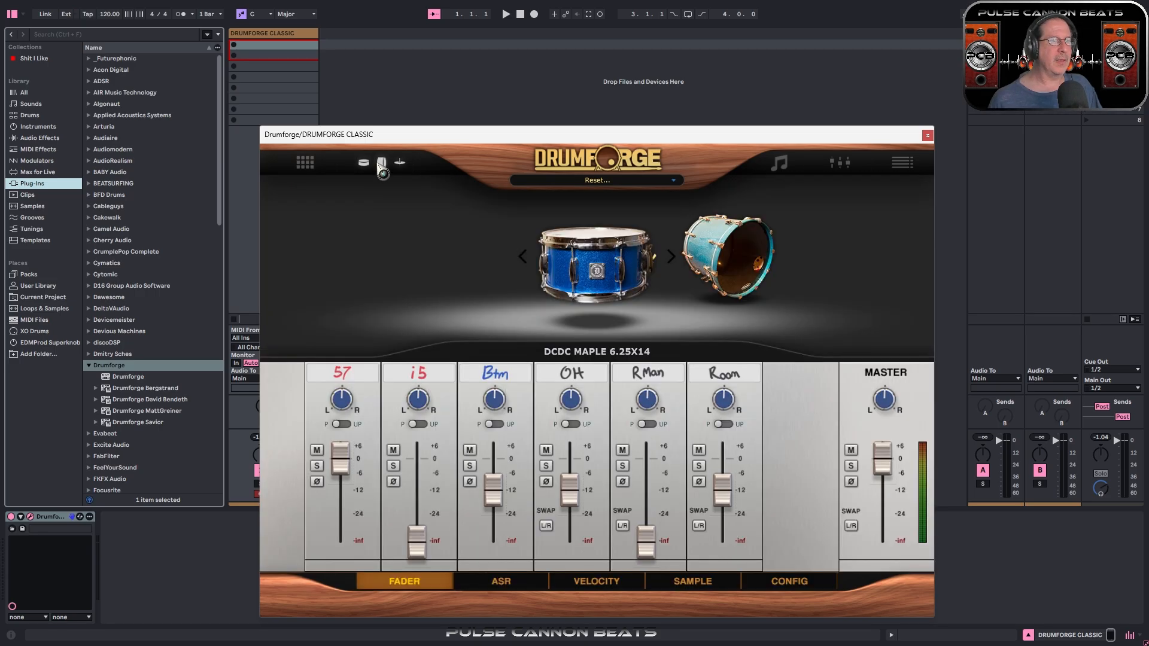
click(686, 303)
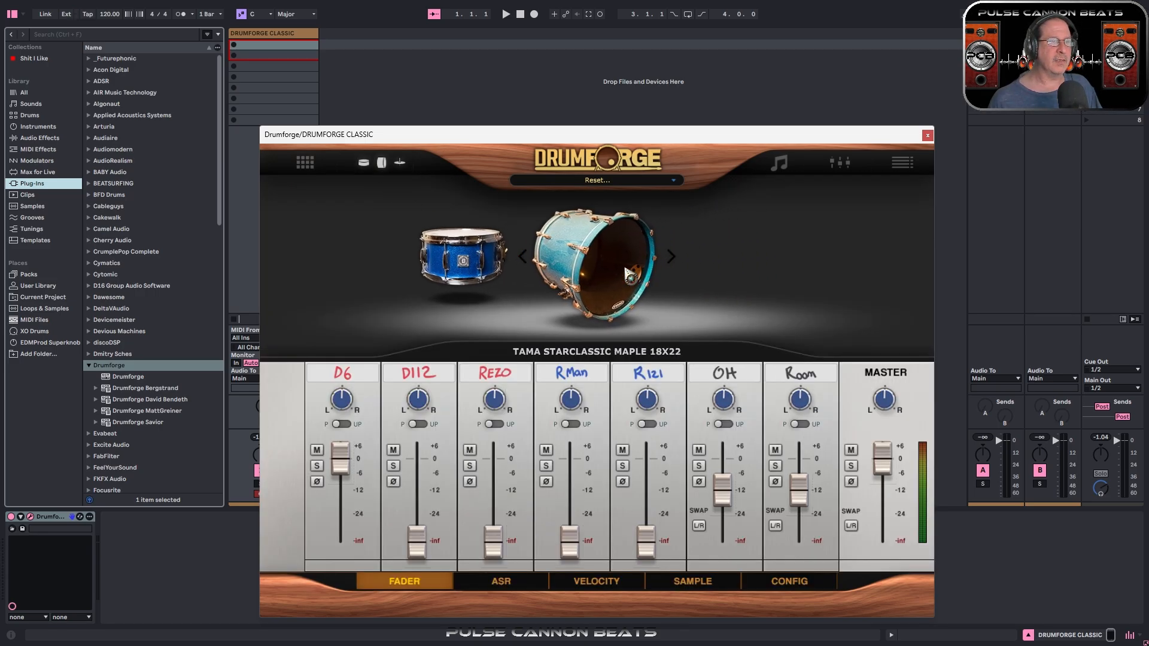
Step: Return to the kit grid and add Tom 3 High and Tom 3 Low (Tama Starclassic)
click(304, 162)
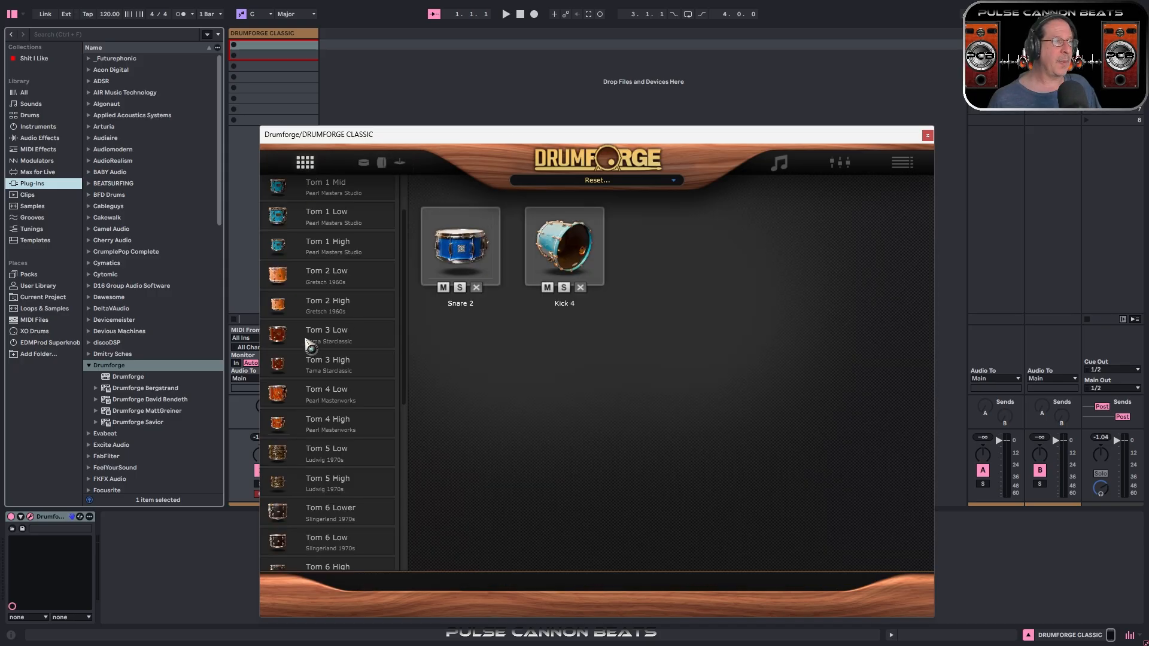
drag(281, 377, 635, 251)
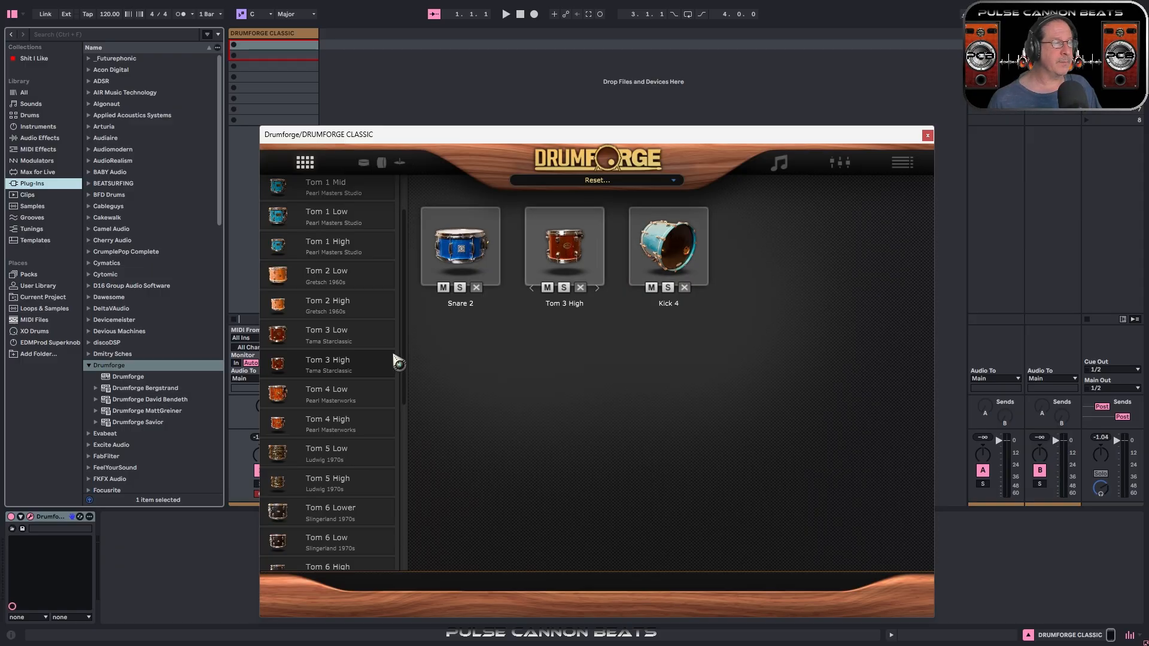
drag(281, 346, 747, 255)
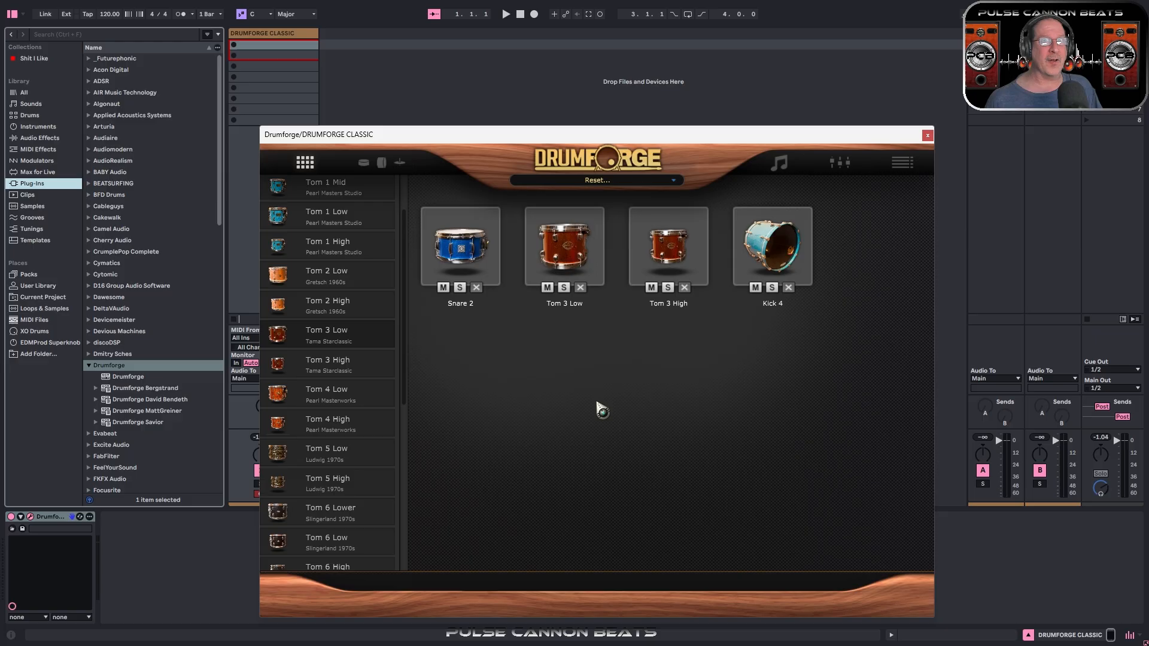
Step: Add Hi Hat 2 (Sabian Hi Hat) to the kit grid
scroll(313, 328, up, 2)
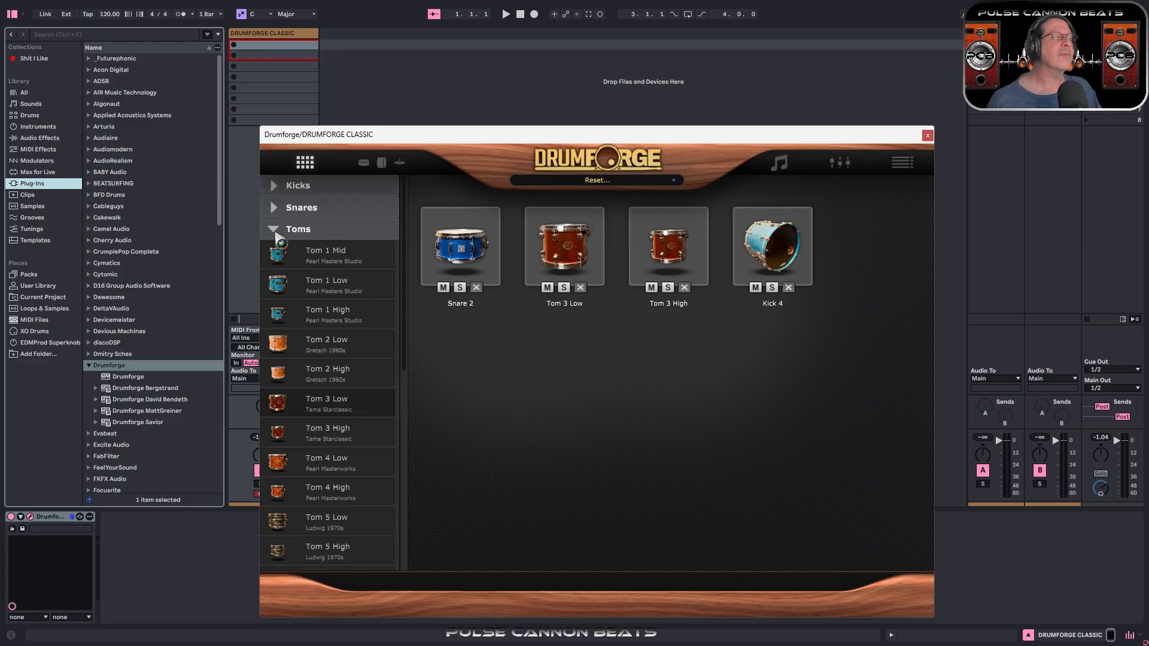
click(274, 231)
click(275, 252)
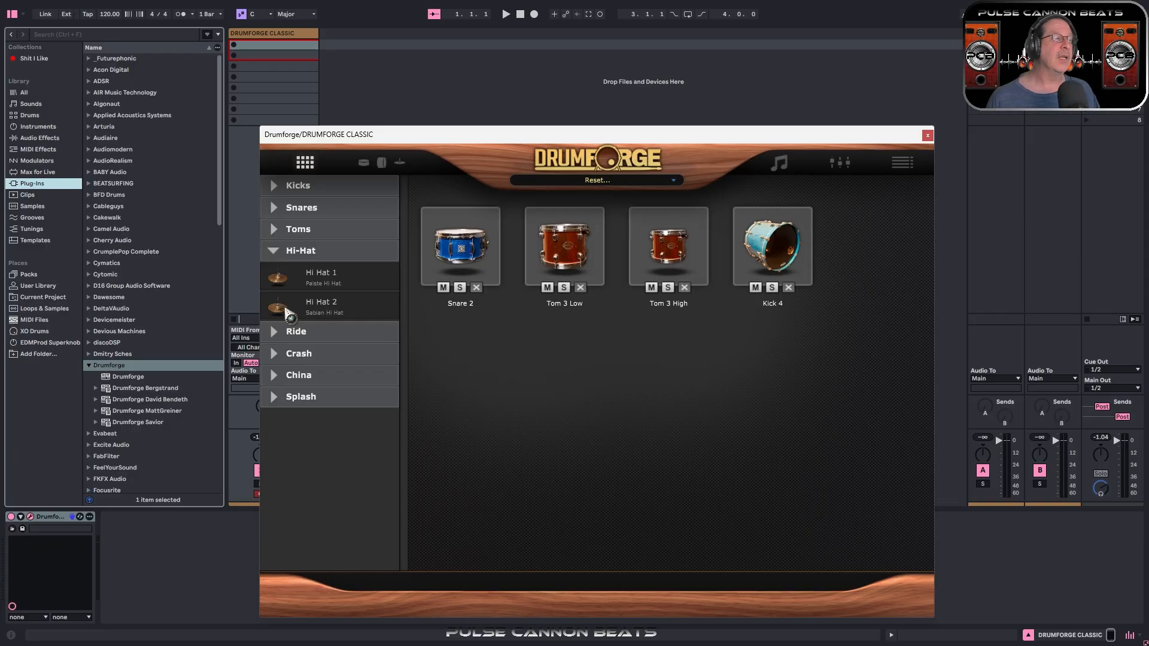
drag(281, 311, 861, 252)
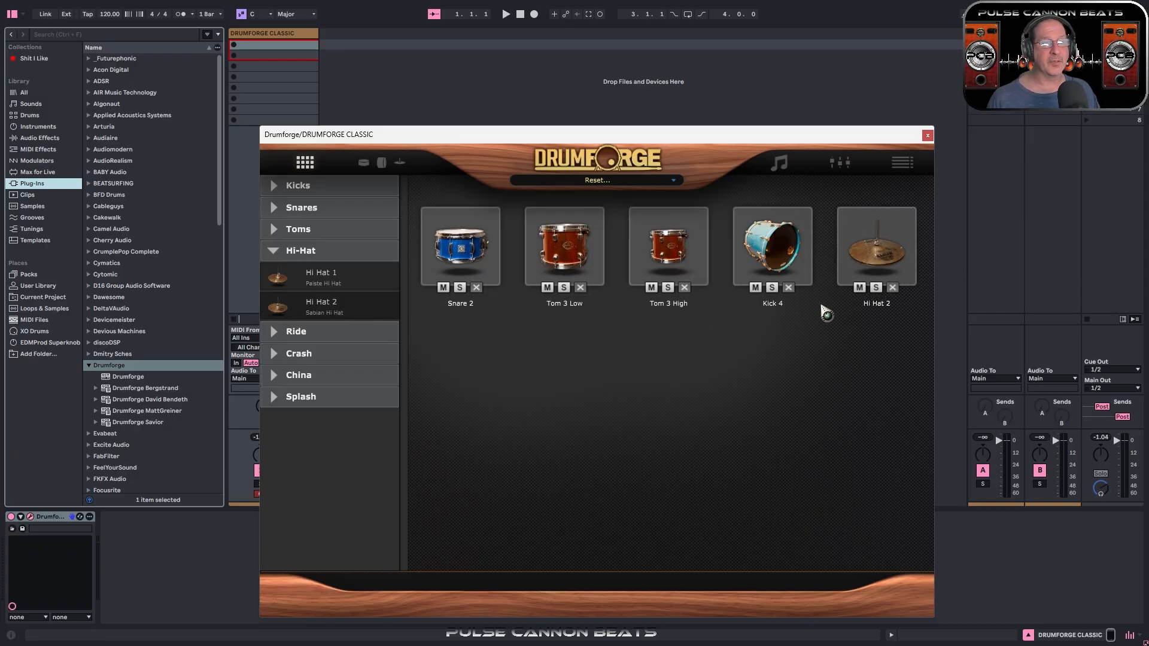
Step: Add Ride 1 (Zildjian 21" Ride) to the kit grid
click(277, 251)
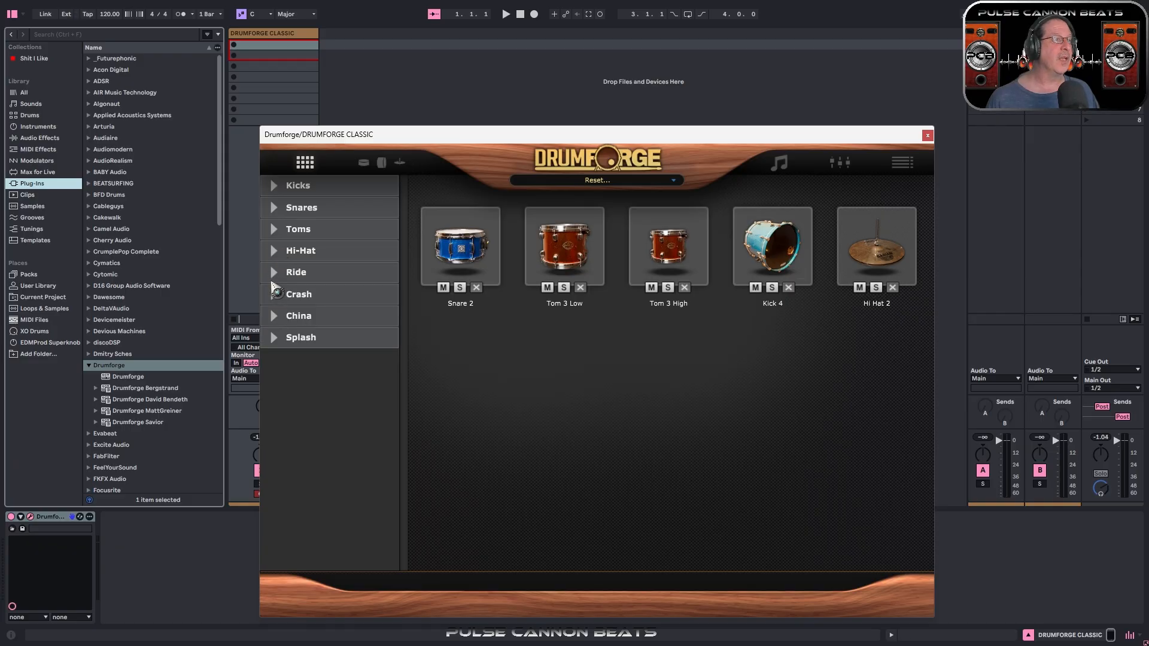
click(276, 280)
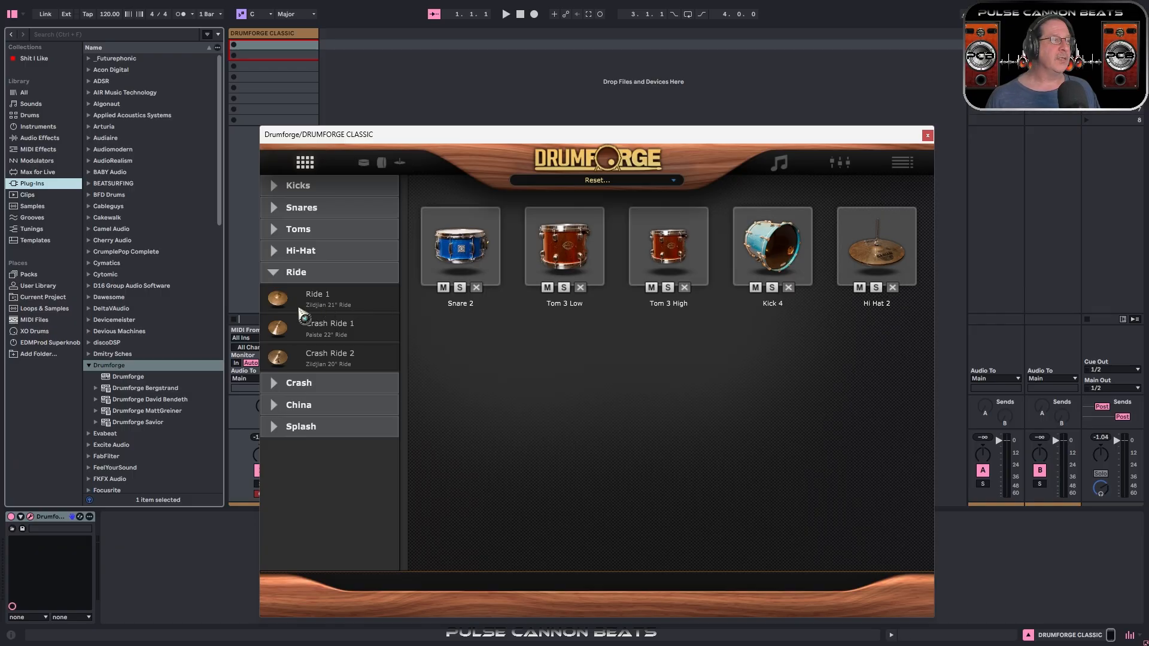
drag(321, 309, 446, 365)
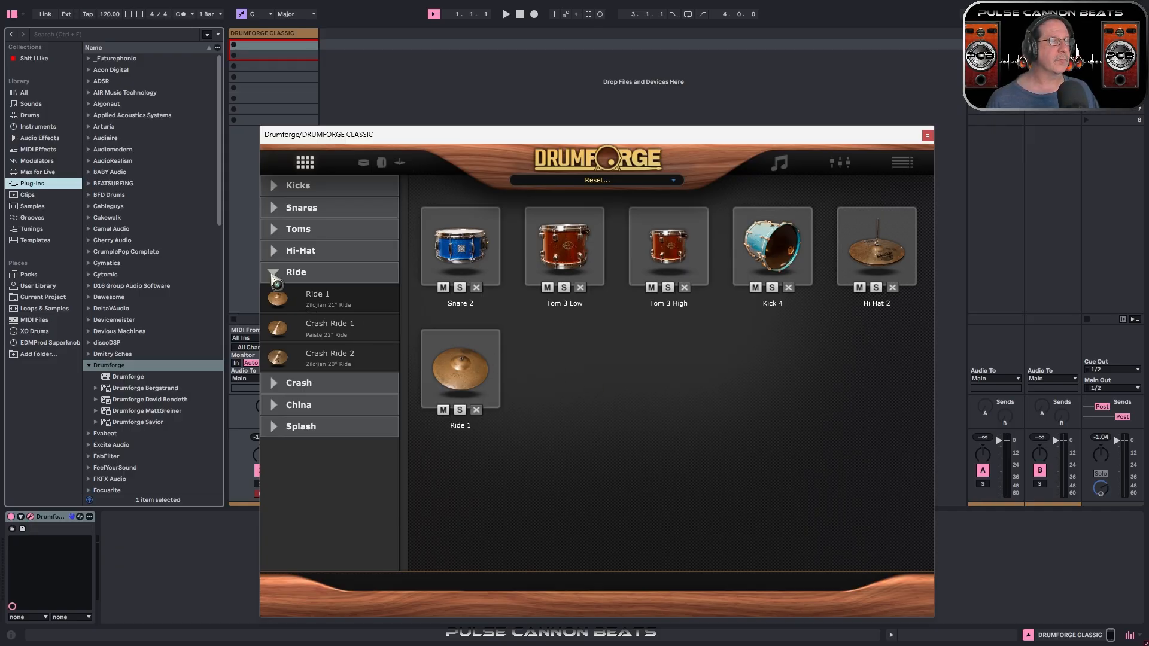
Step: Add Crash 2 (Sabian 16" Crash) to the kit grid
click(274, 274)
click(274, 296)
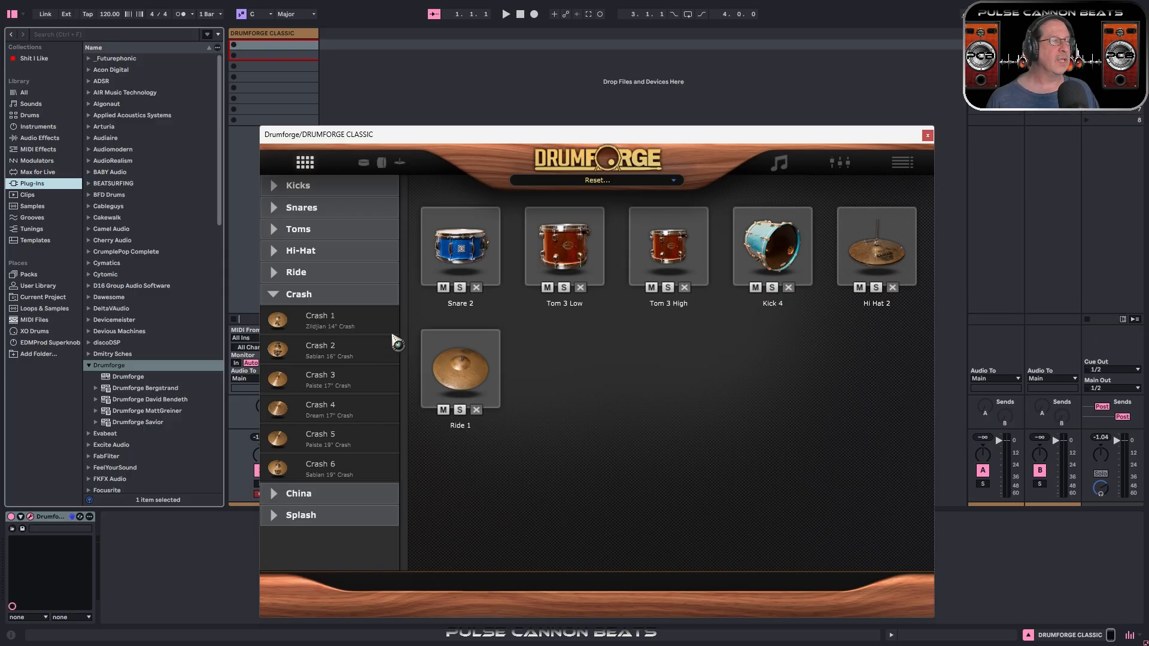
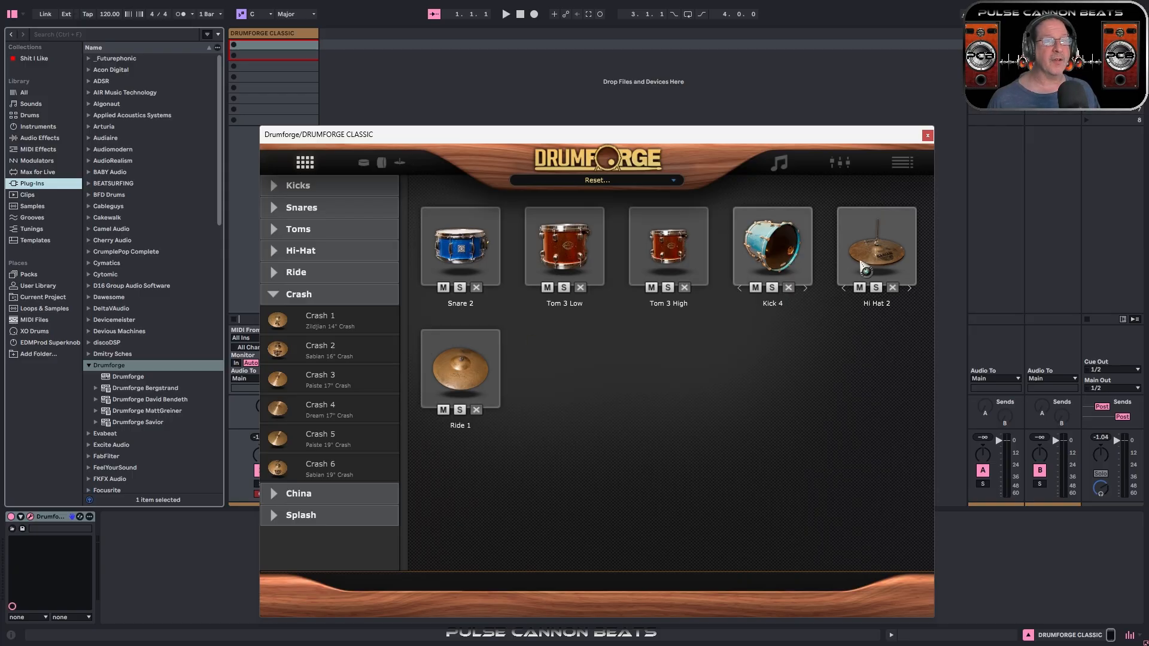
drag(310, 352, 547, 381)
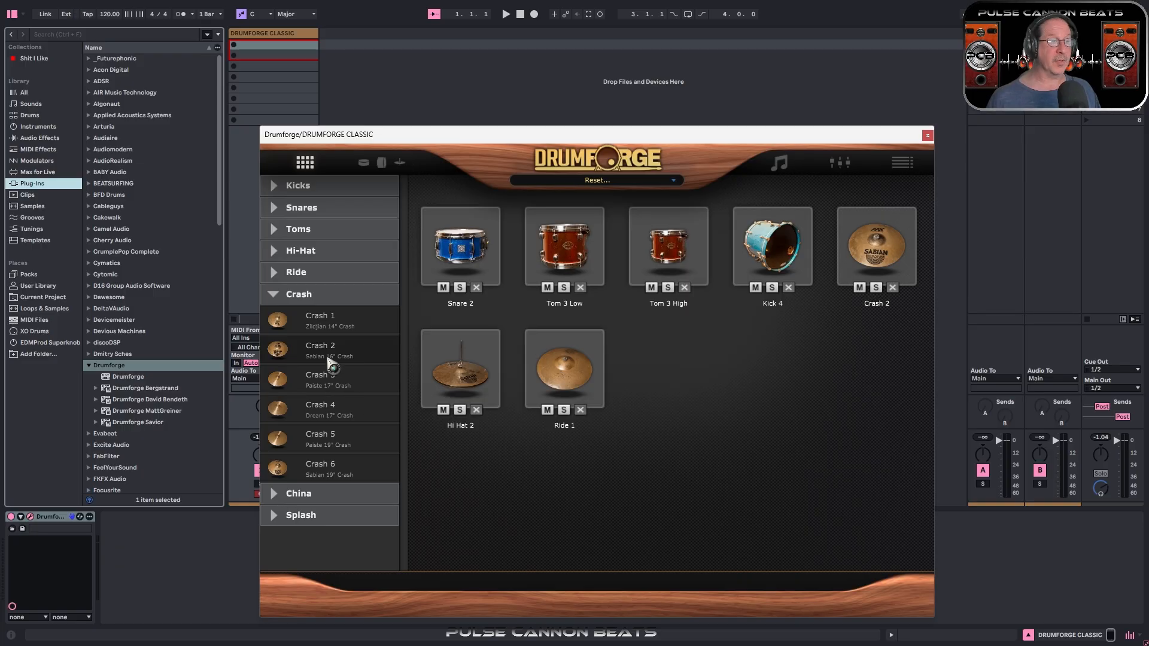
Step: Inspect the Sabian crash in the drum editing view, check the kit grid, and bring up the DCDC Maple snare's microphone faders
click(381, 162)
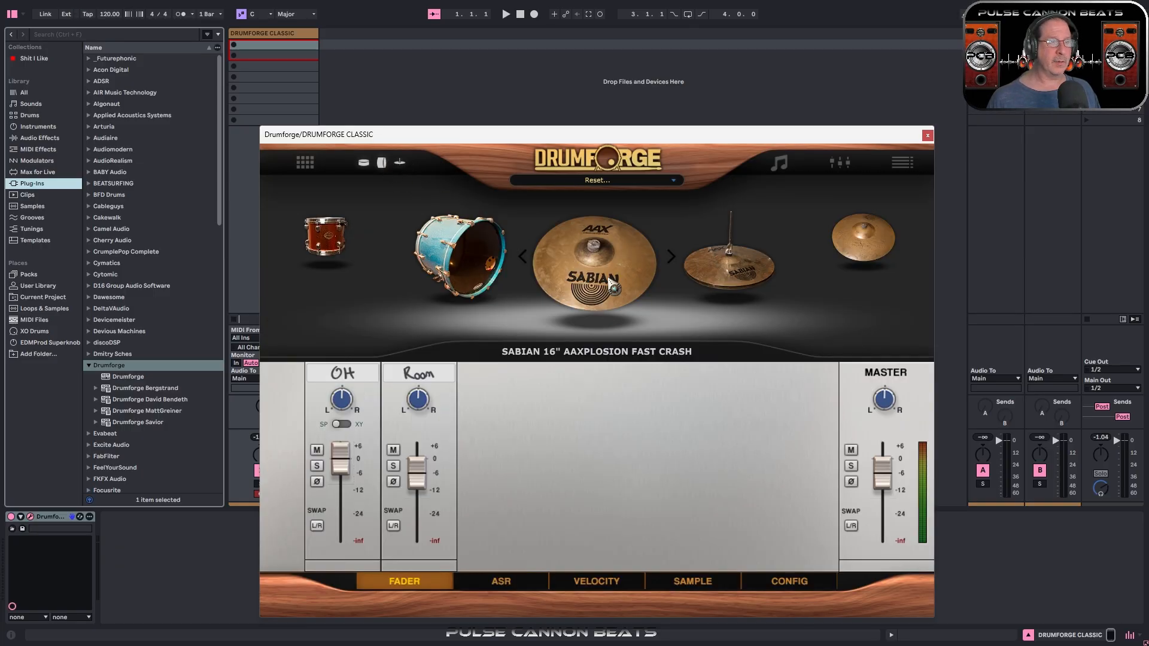
click(305, 162)
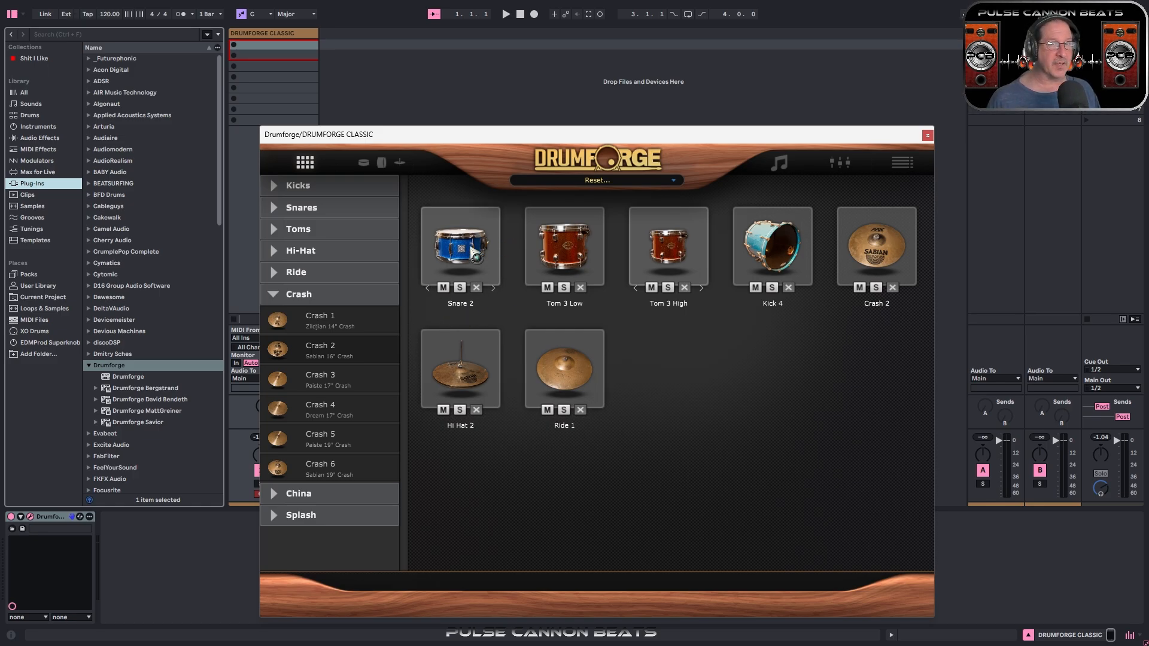
click(381, 162)
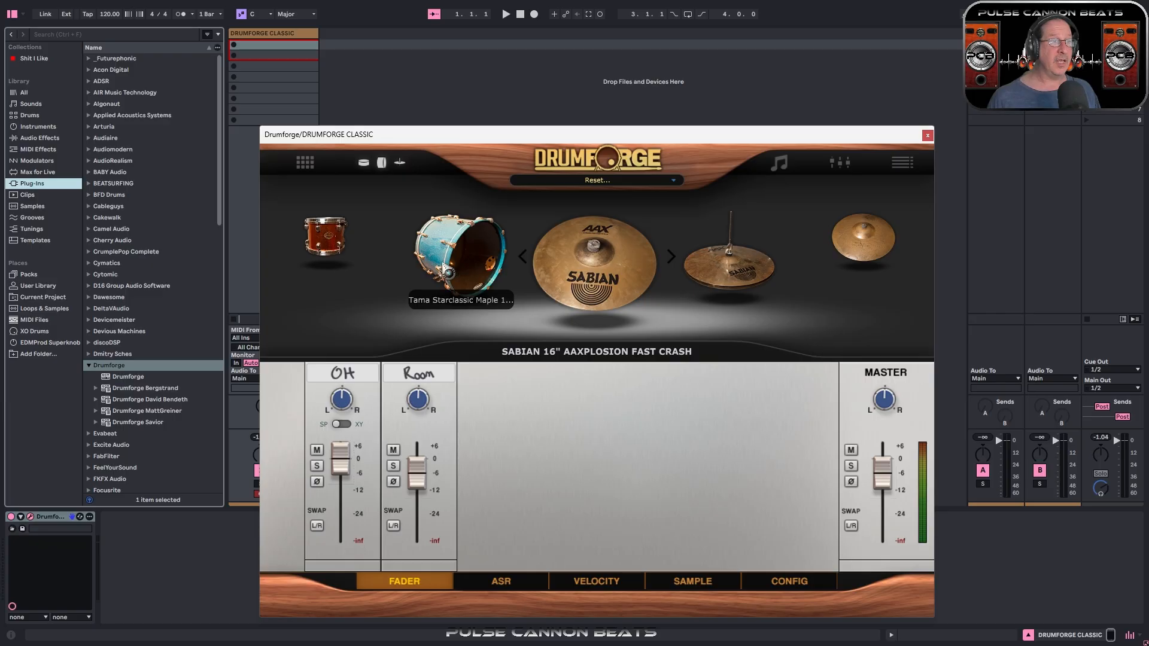
click(451, 267)
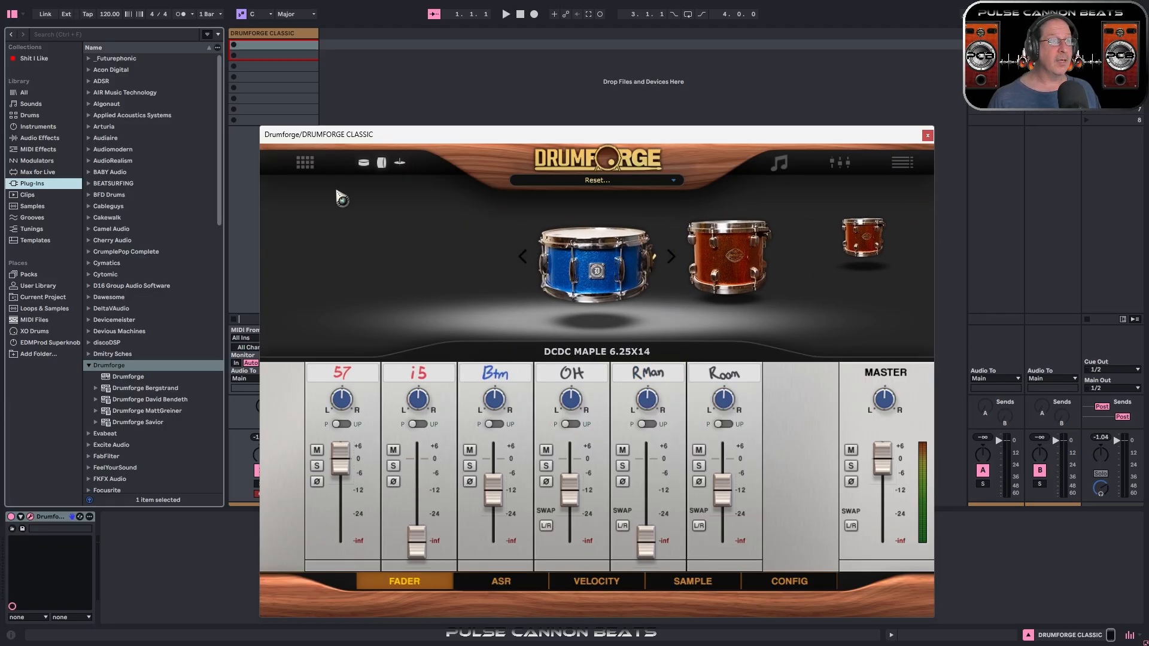
Step: Look through the kit in the drum editing view and add Crash 6 (Sabian 19" Crash) to the kit grid
click(307, 162)
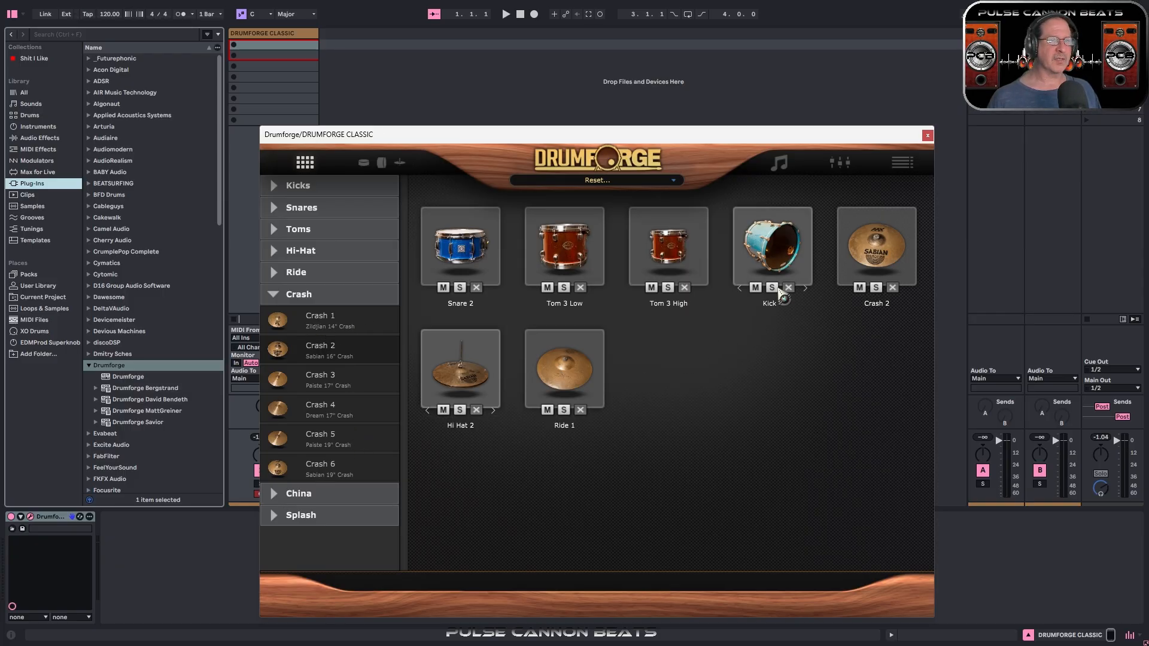
click(380, 163)
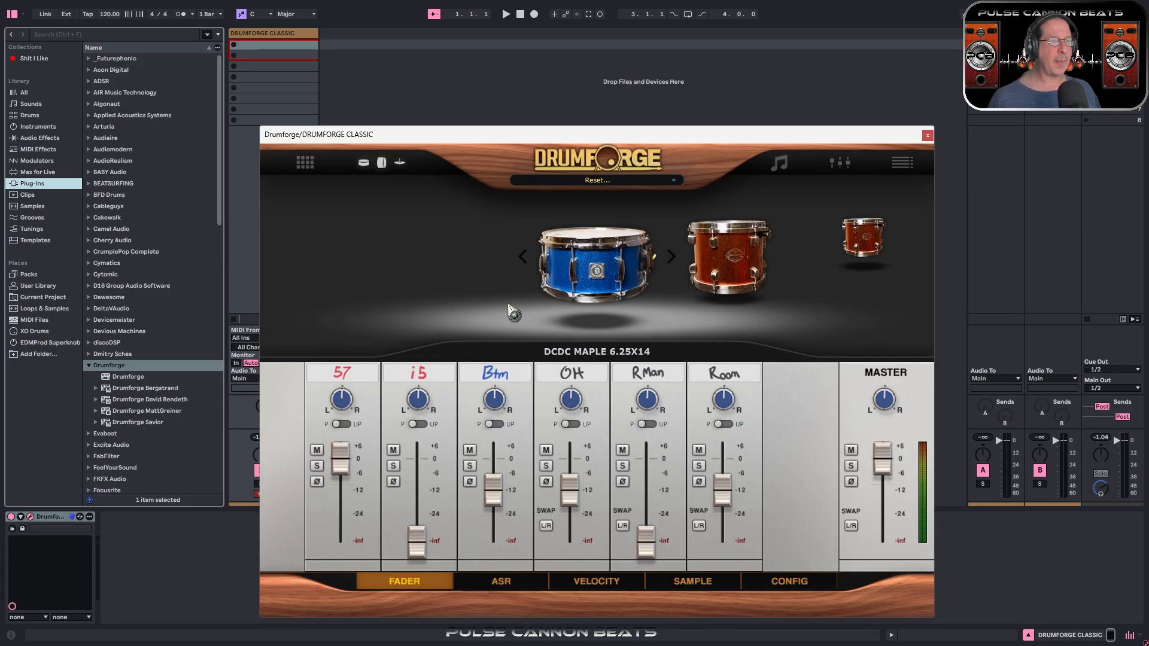
scroll(505, 305, down, 6)
scroll(506, 305, up, 6)
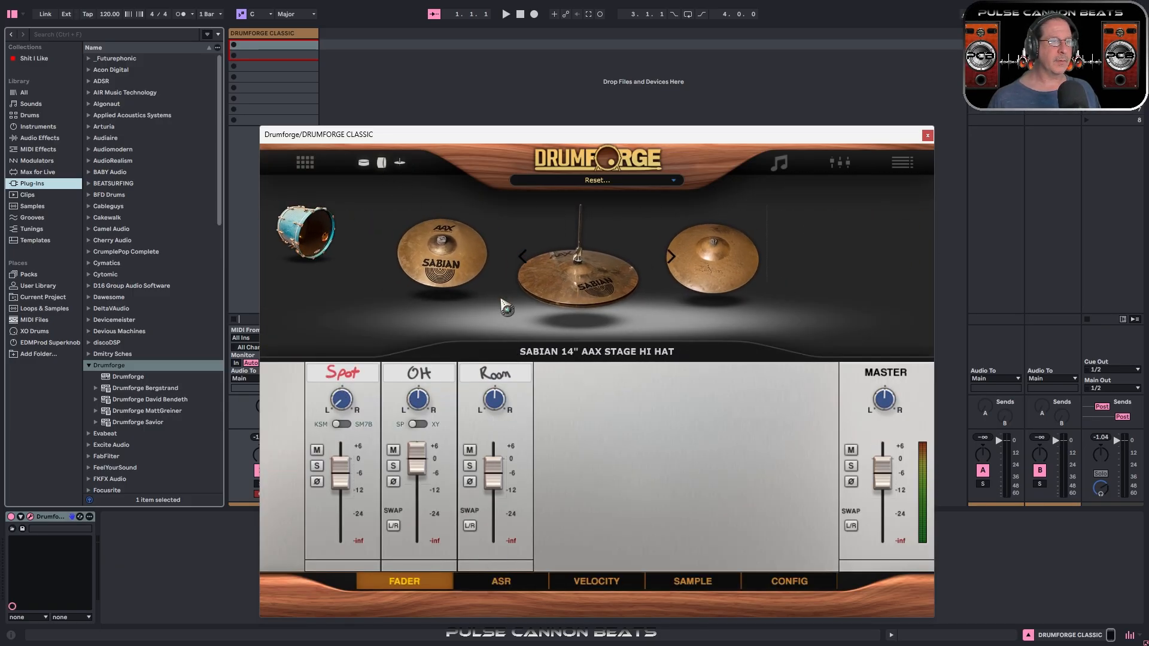
click(305, 162)
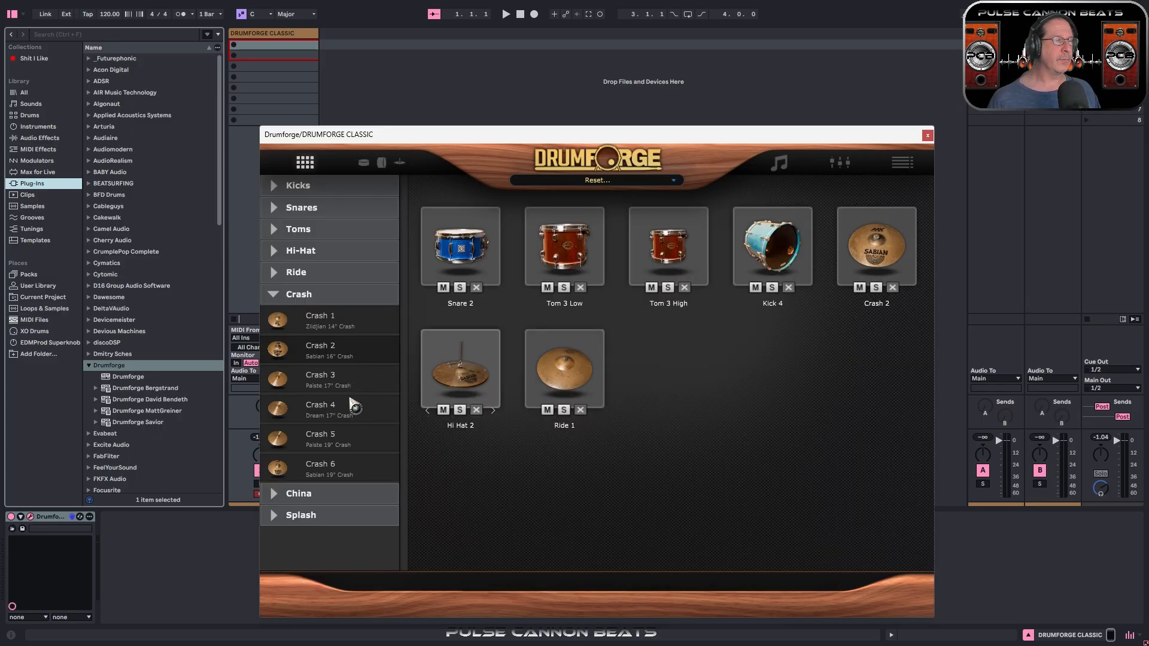
drag(331, 471, 646, 378)
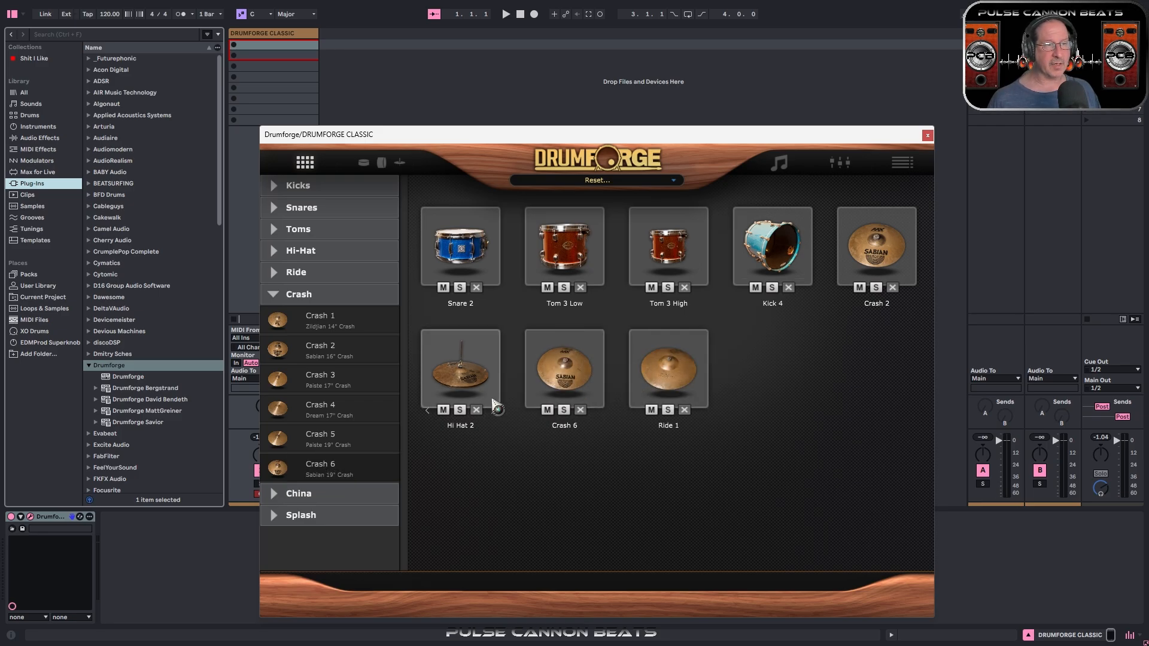
Step: Add China 1 (Sabian Holy China) from the China category to the kit grid
click(282, 295)
click(276, 317)
drag(276, 328, 293, 354)
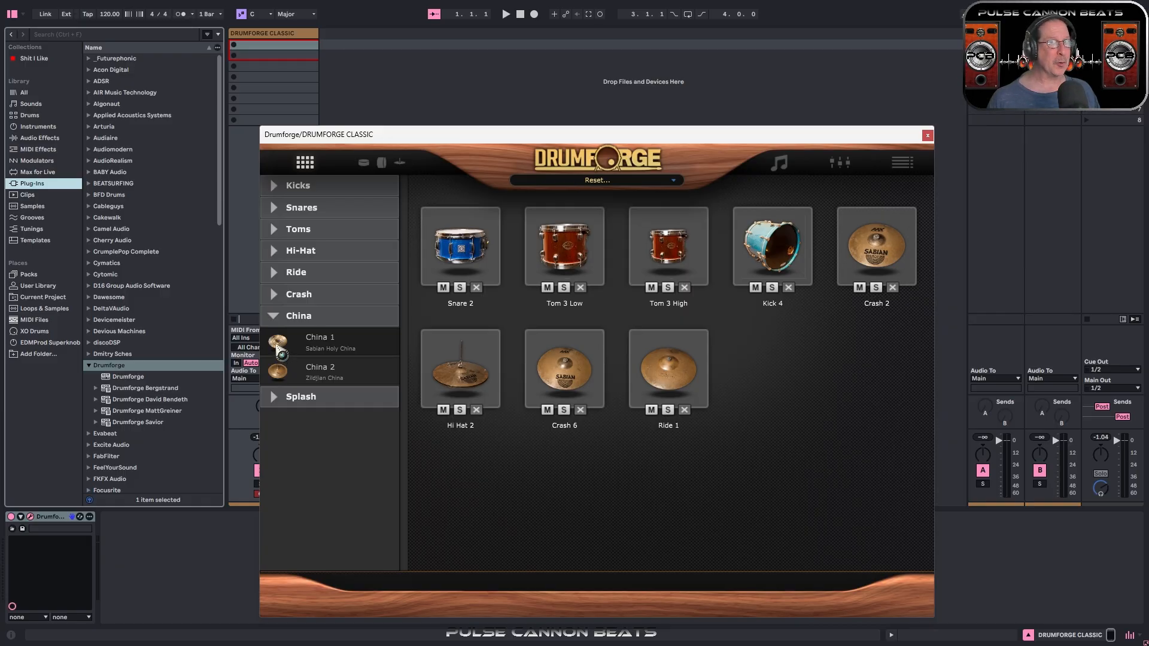
drag(277, 346, 735, 361)
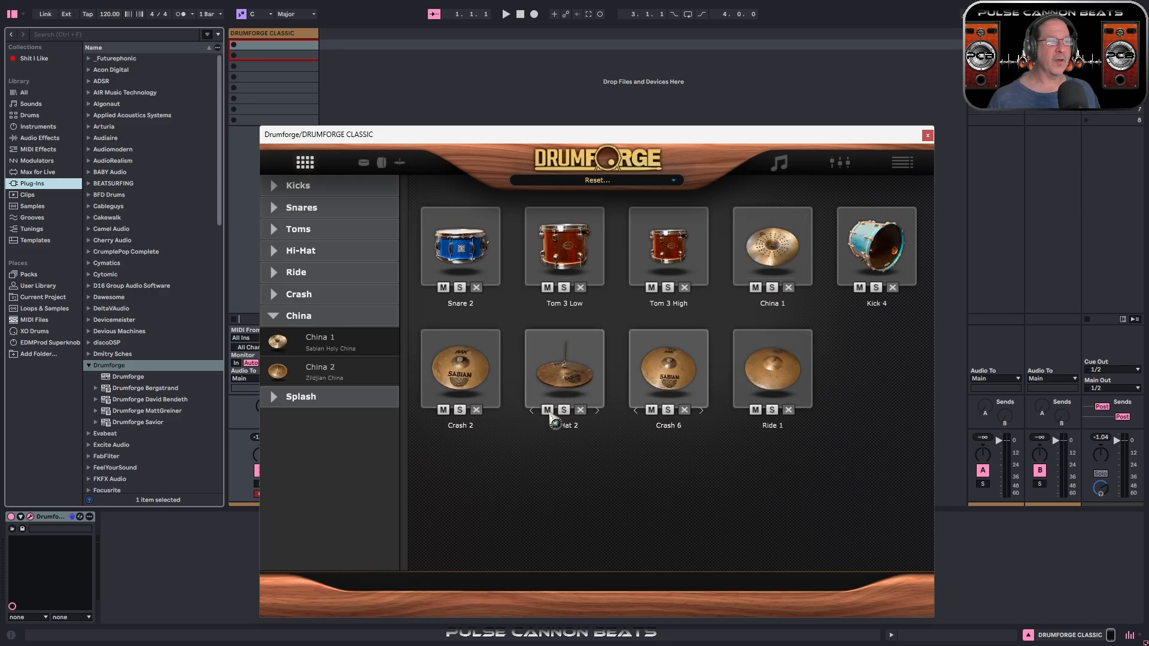
Step: Add Splash 1 (Sabian Splash) to the kit grid and collapse the Splash category
click(277, 317)
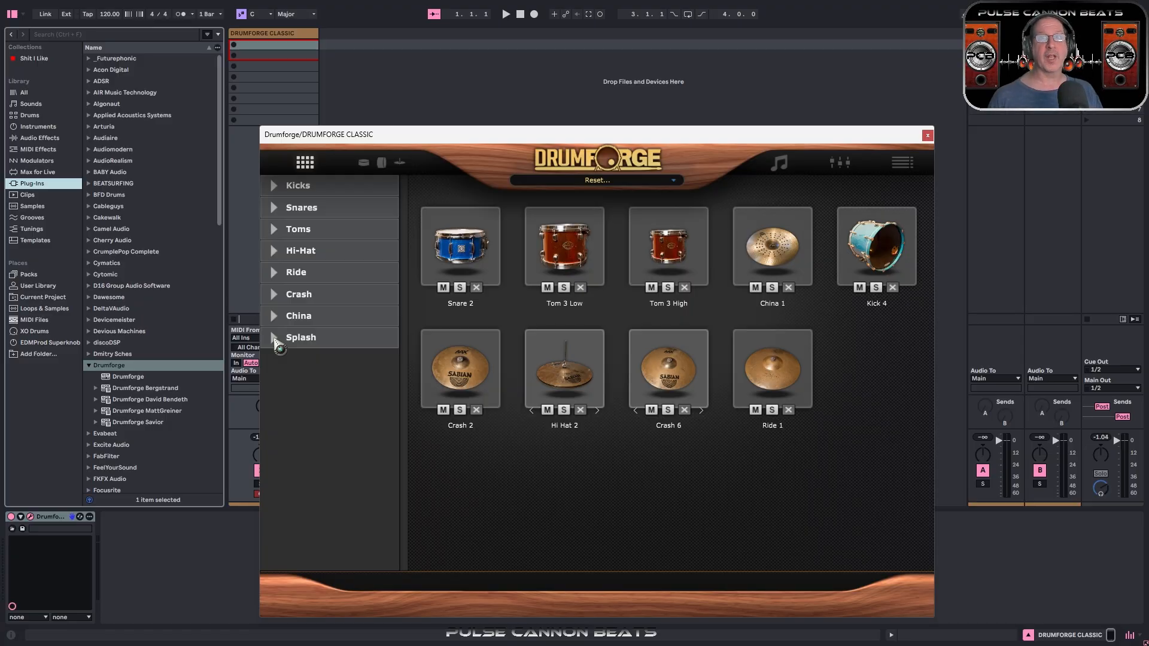
click(277, 338)
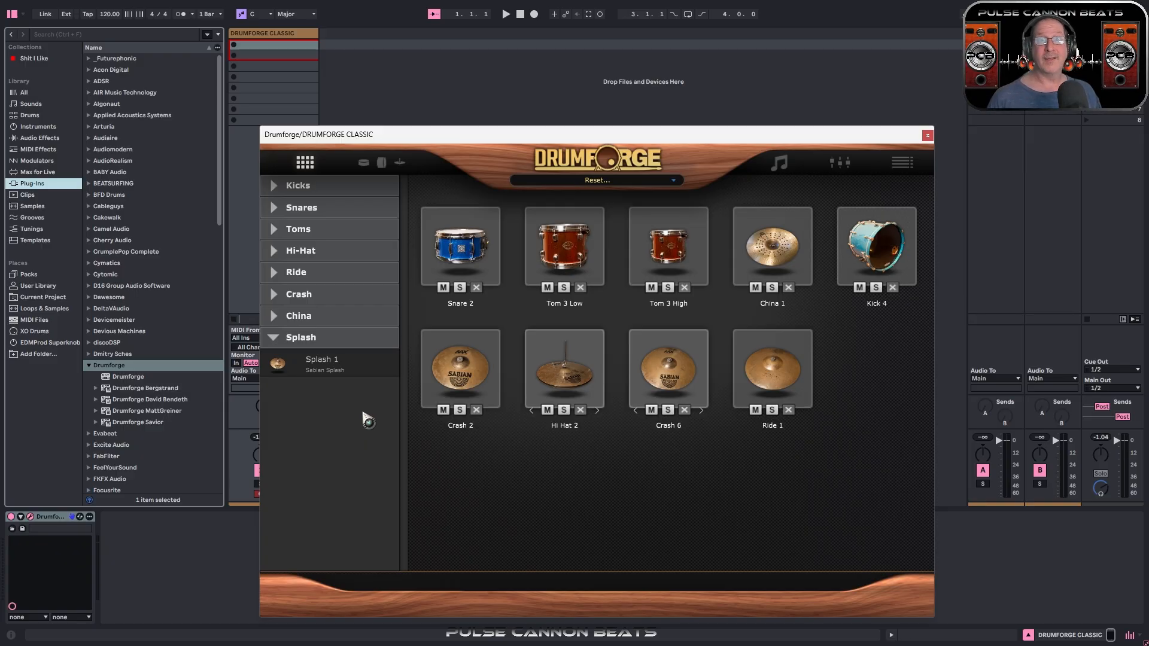
drag(280, 369, 853, 374)
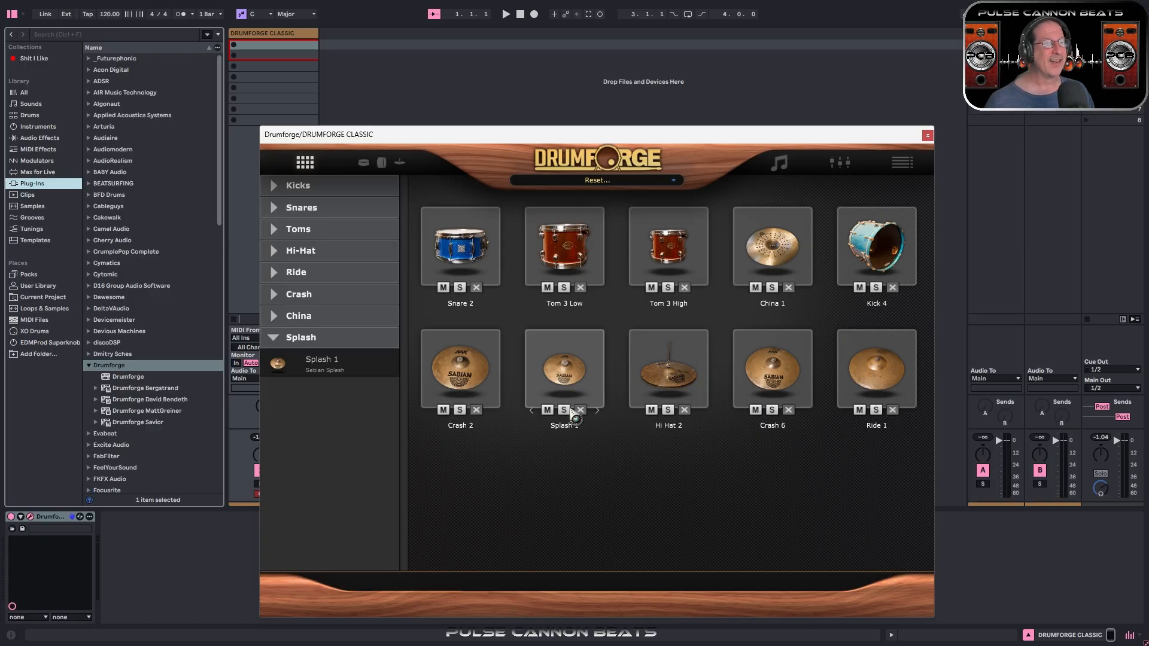
click(278, 338)
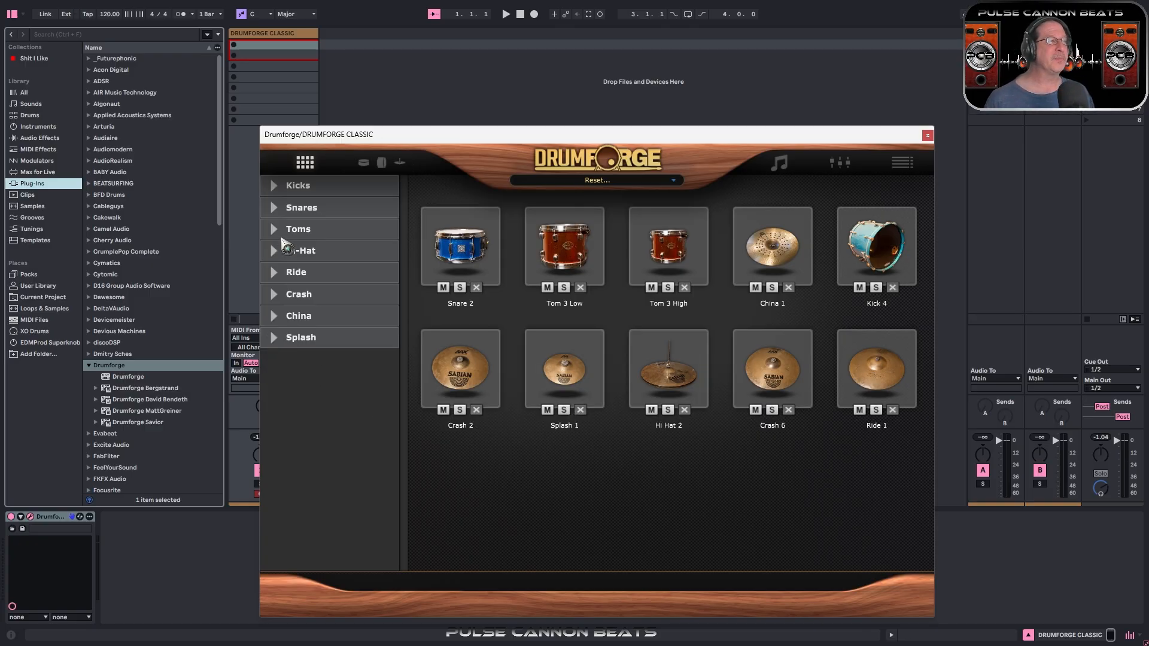
Step: Expand the Kicks category and browse back and forth through all kit pieces in the drum editing view
click(275, 187)
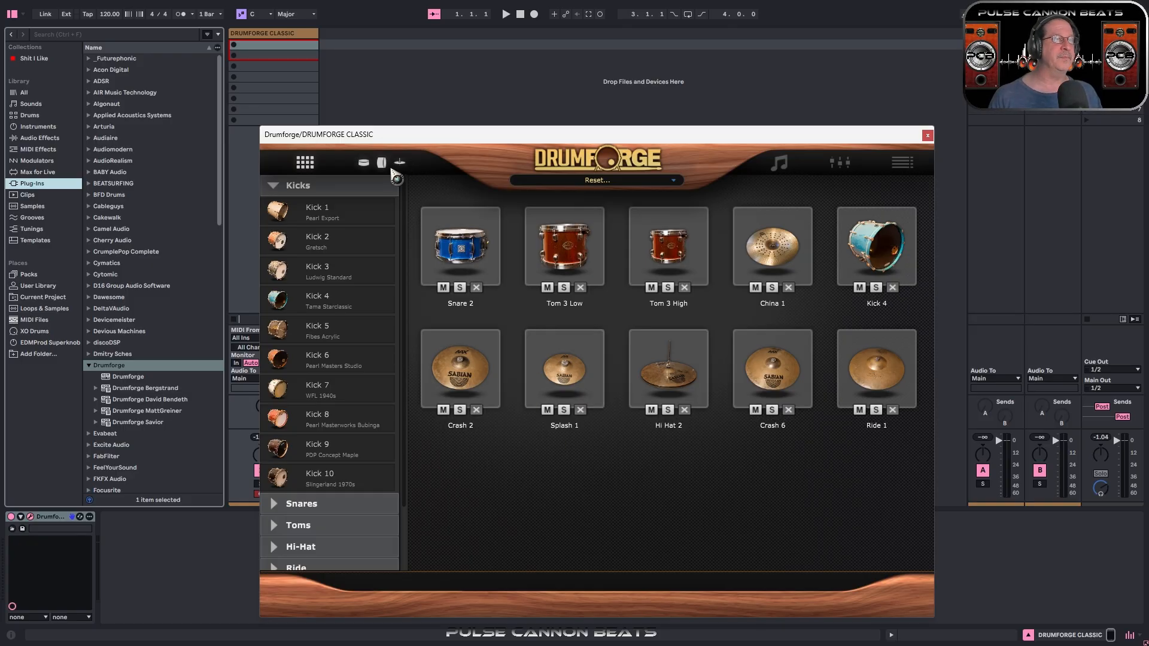
click(376, 160)
scroll(514, 288, up, 3)
scroll(514, 296, up, 3)
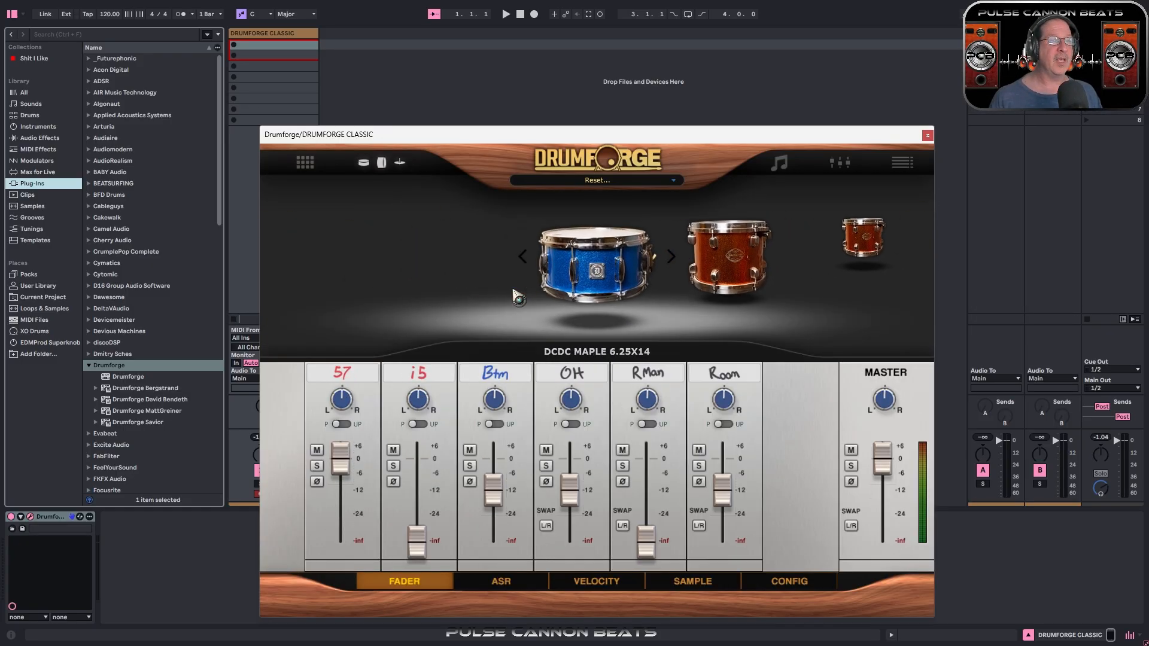
scroll(538, 285, down, 5)
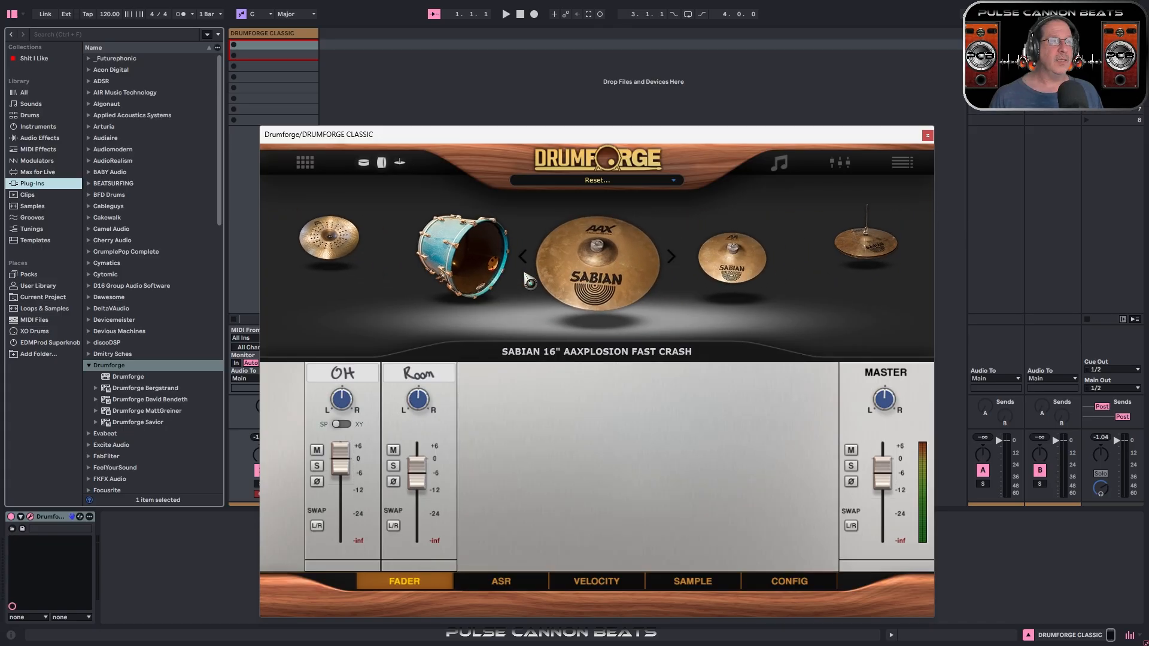
scroll(537, 283, up, 2)
scroll(538, 282, up, 3)
scroll(660, 277, down, 4)
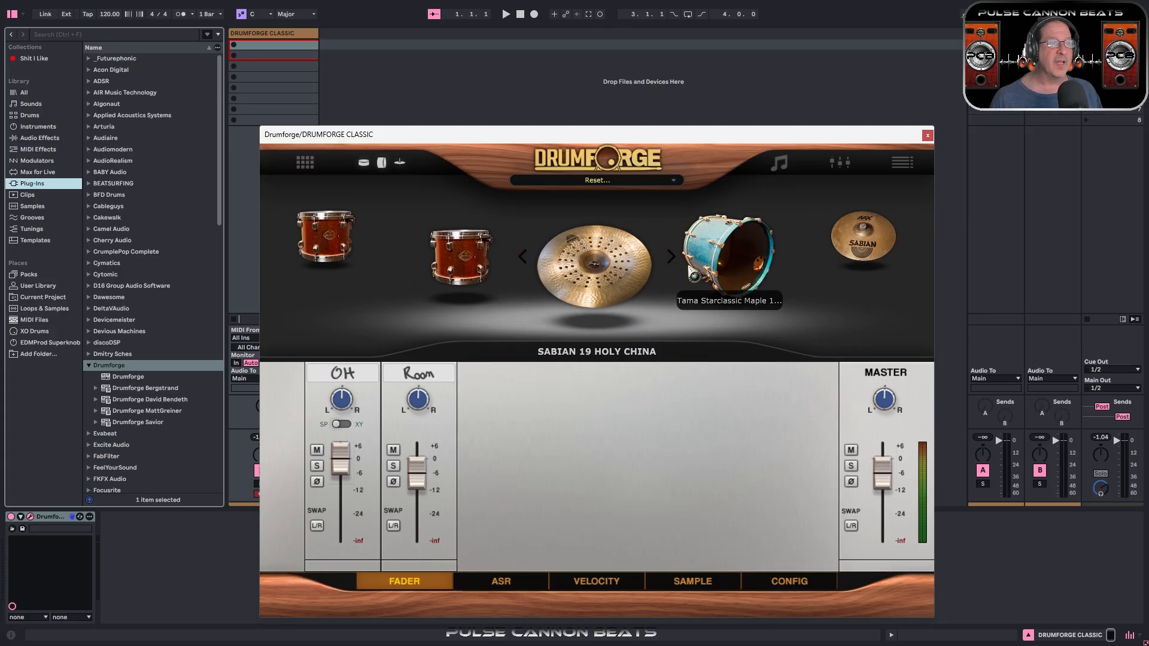
scroll(628, 287, up, 2)
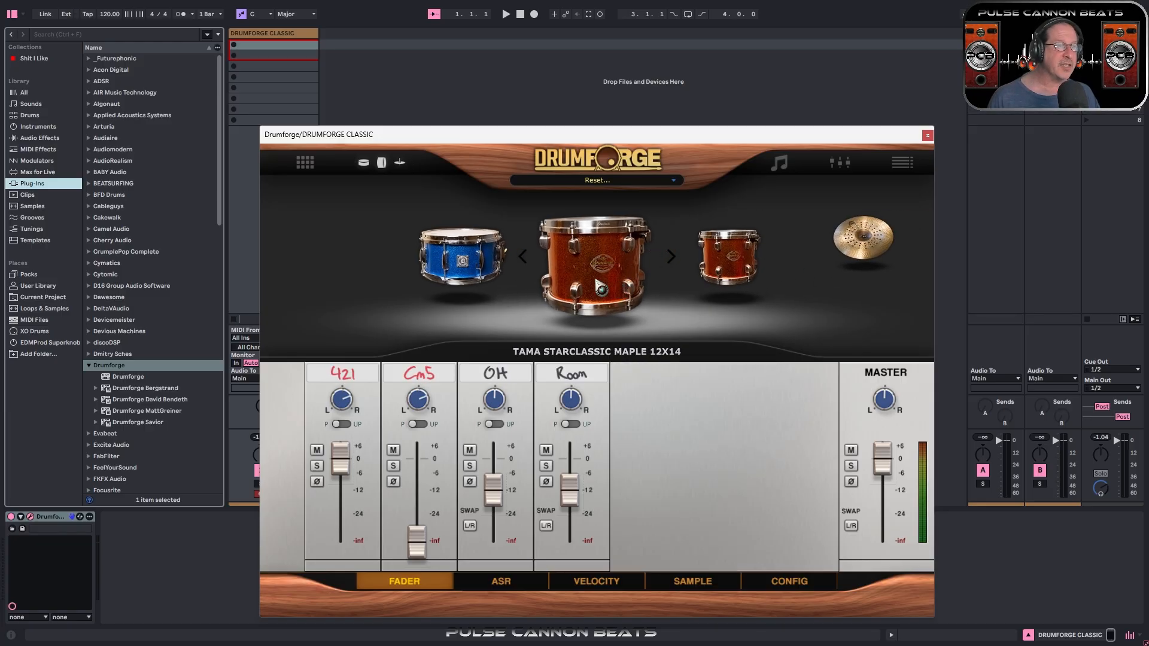
scroll(589, 286, down, 1)
scroll(588, 286, down, 4)
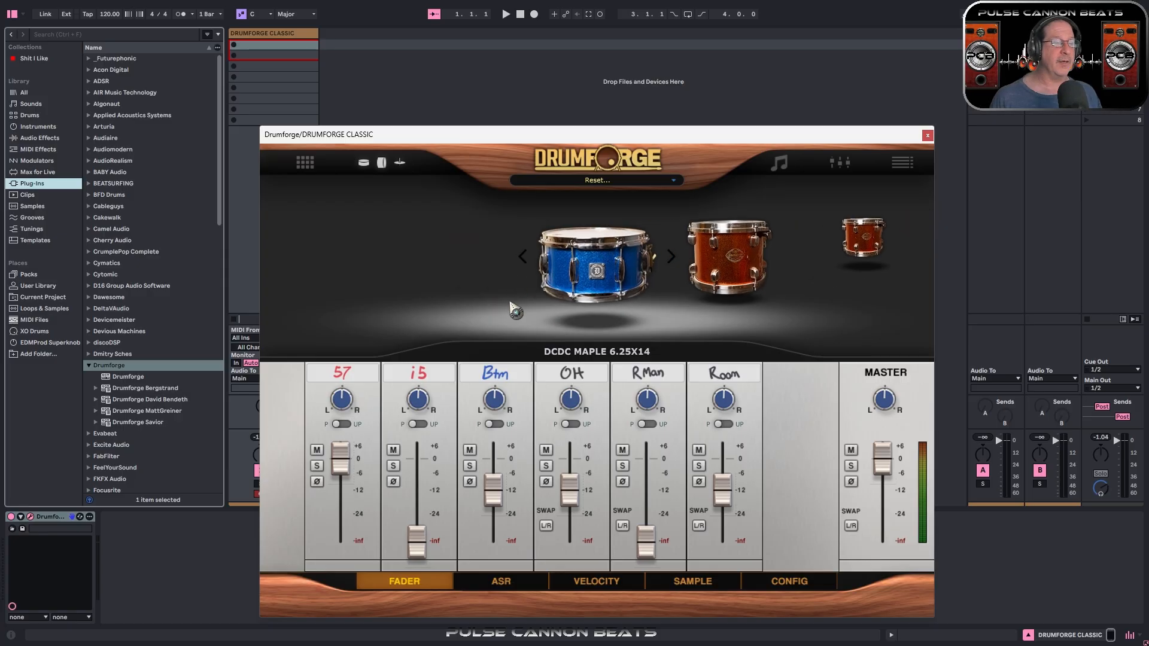
Step: Audition the DCDC Maple snare and the two Tama Starclassic Maple toms in the drum editing view
click(578, 275)
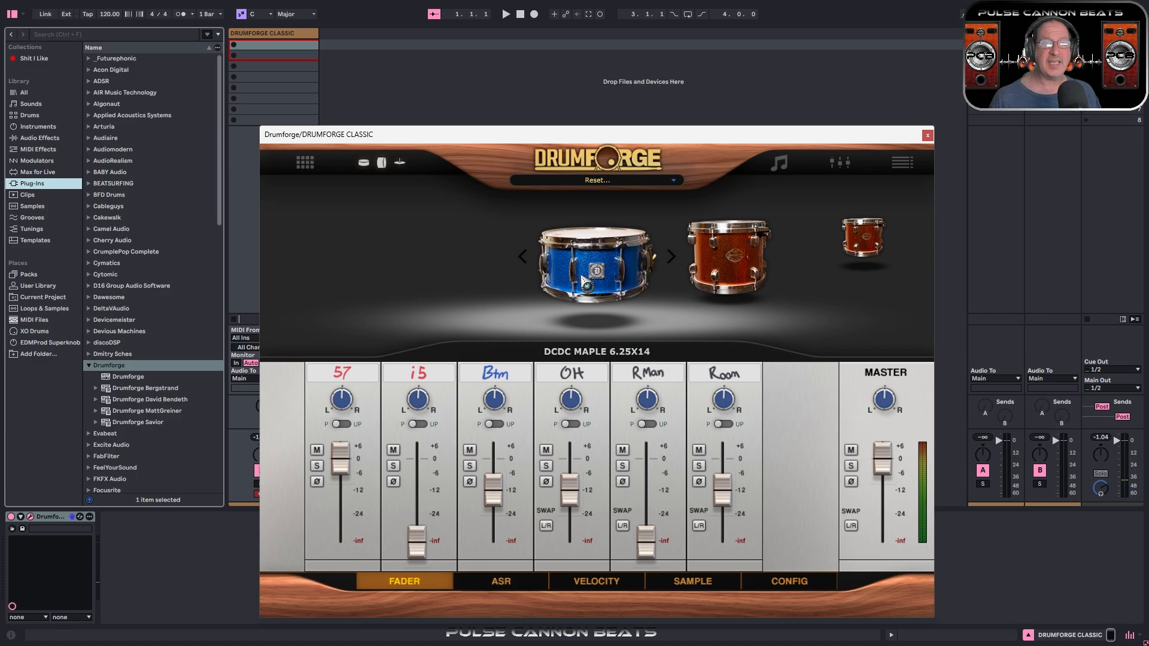
scroll(583, 281, up, 2)
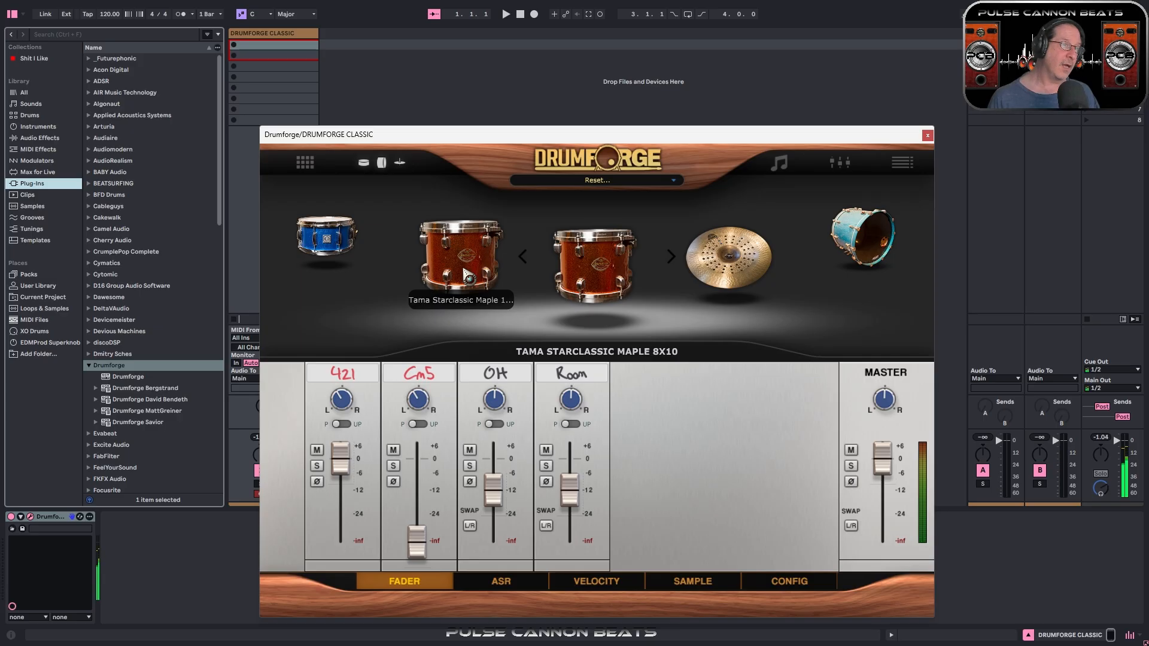
click(481, 279)
click(741, 266)
click(483, 275)
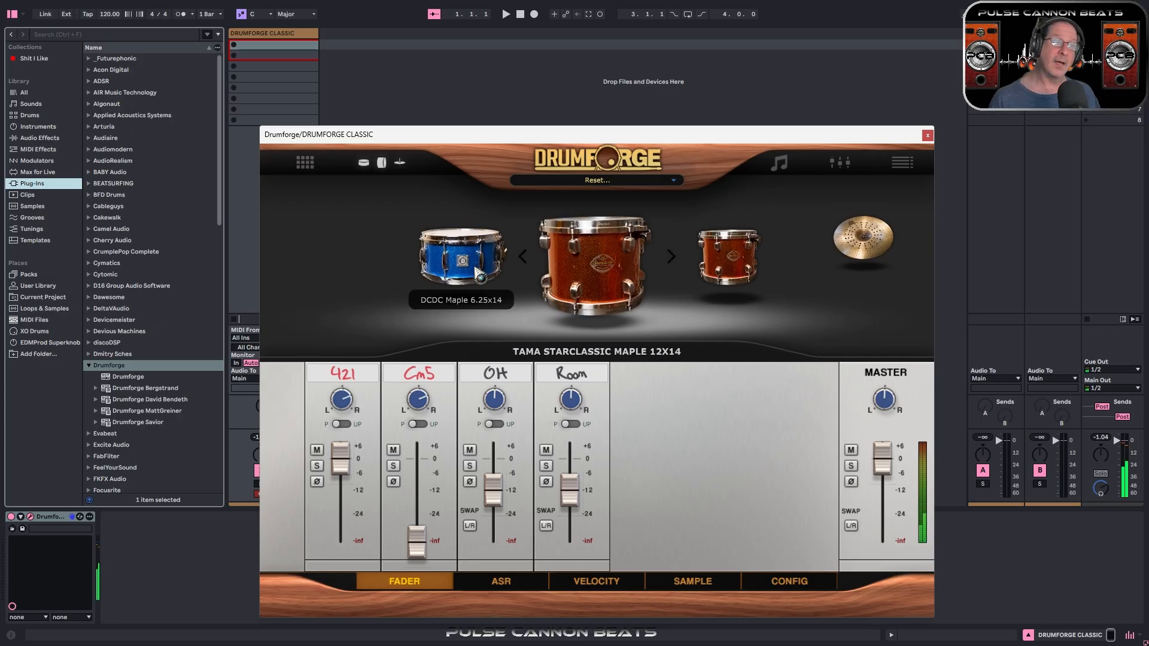
click(688, 270)
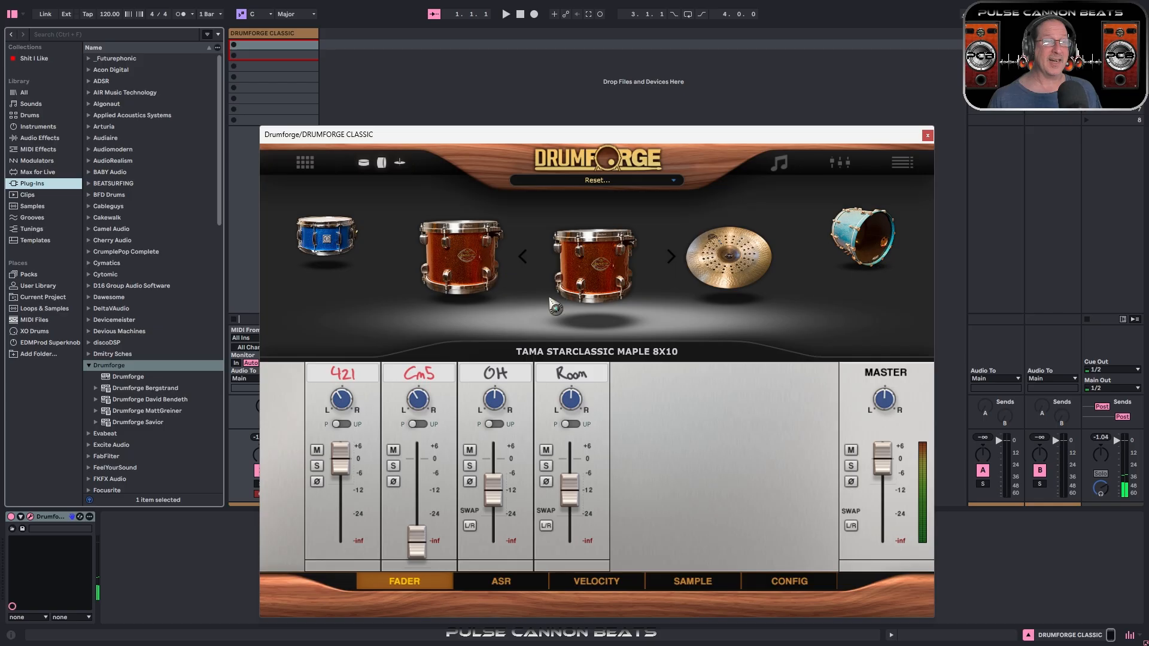
Step: Audition the Sabian 19 Holy China, the Tama Starclassic Maple kick and the Sabian 16" crash
scroll(557, 286, down, 1)
click(579, 292)
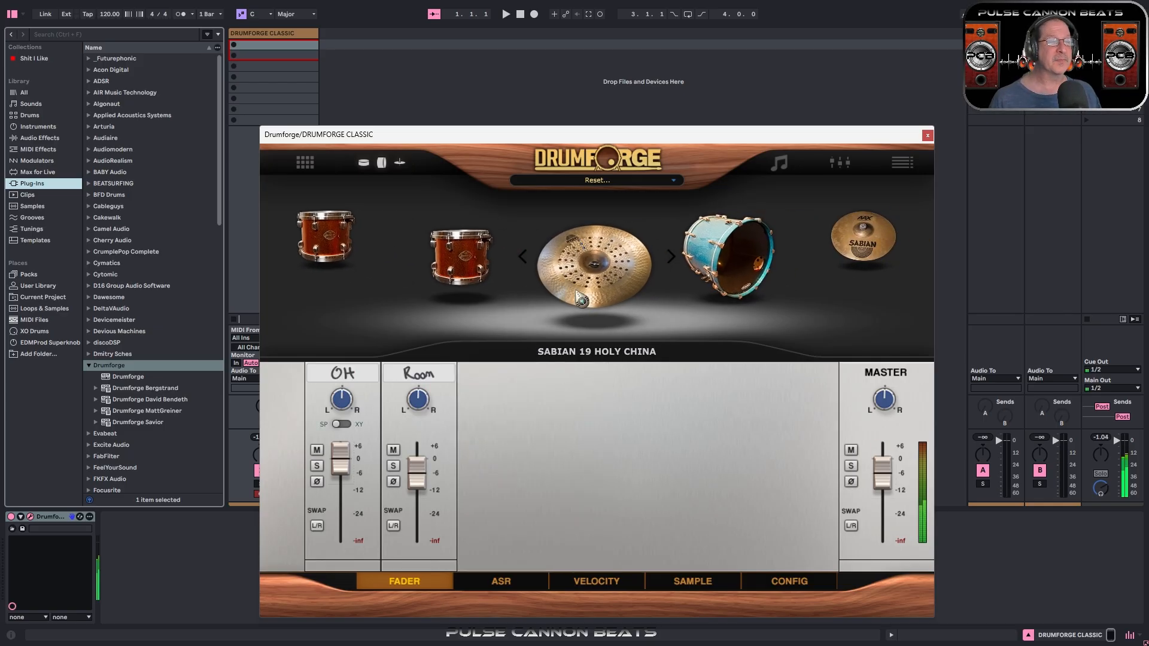
scroll(583, 299, down, 1)
click(586, 298)
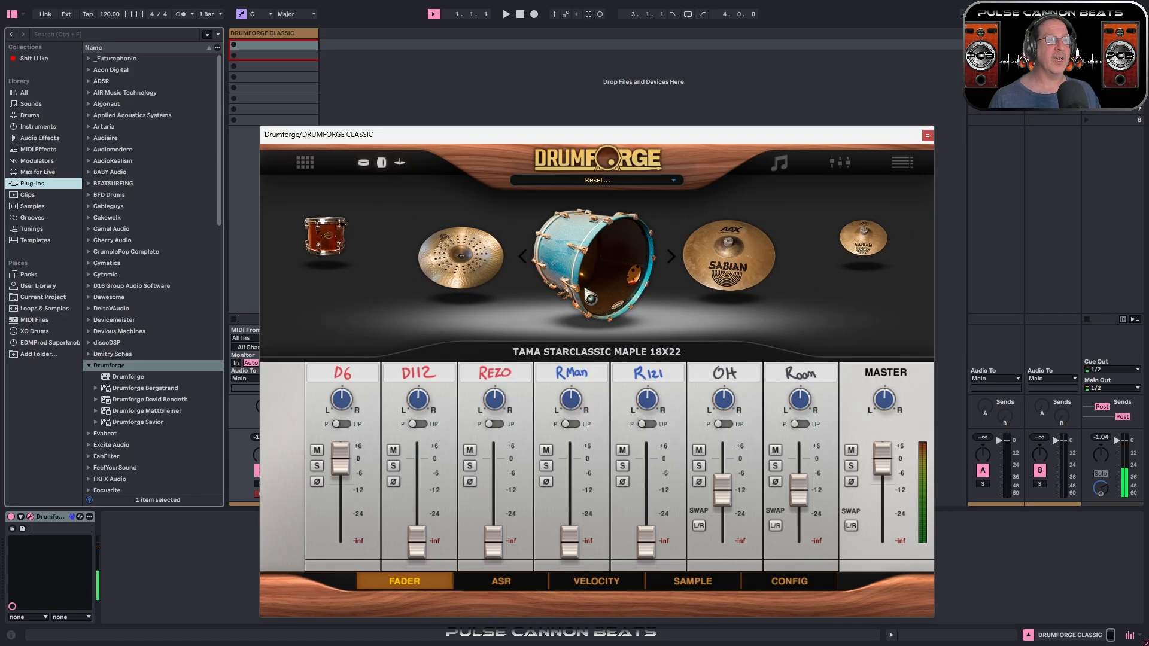
scroll(587, 298, down, 1)
click(589, 296)
Step: Audition the Sabian 10" splash, the Sabian 14" hi-hat, the Sabian 19" crash and the Zildjian 21" ride
scroll(589, 296, down, 1)
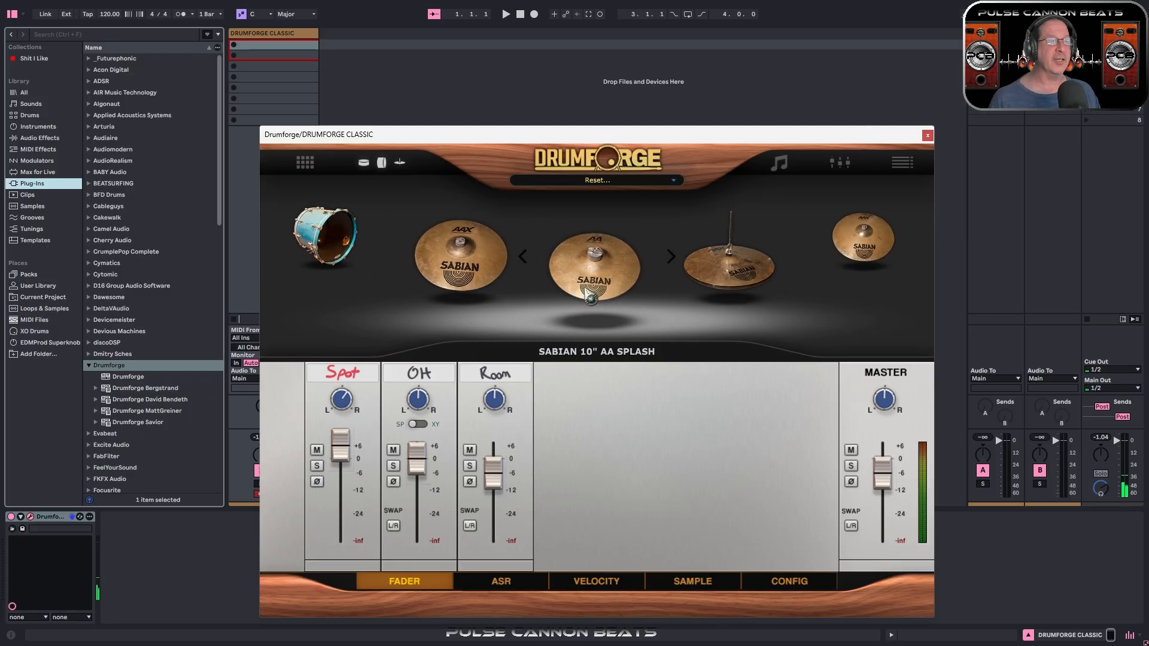
click(589, 297)
scroll(588, 295, down, 1)
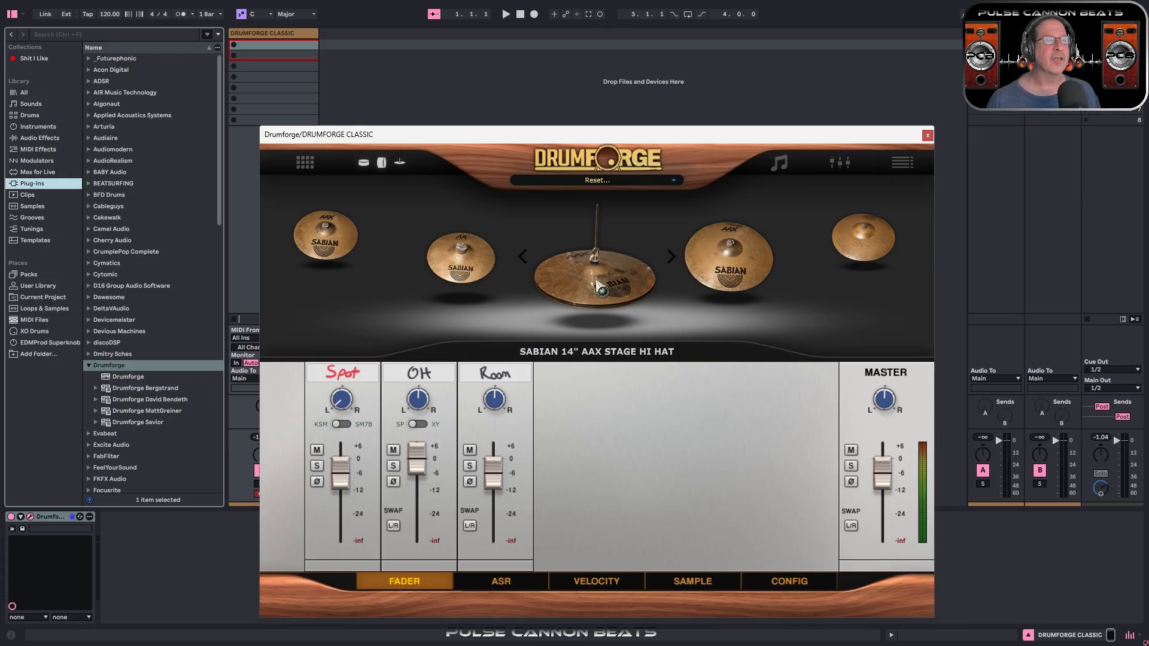
click(595, 281)
scroll(601, 294, down, 1)
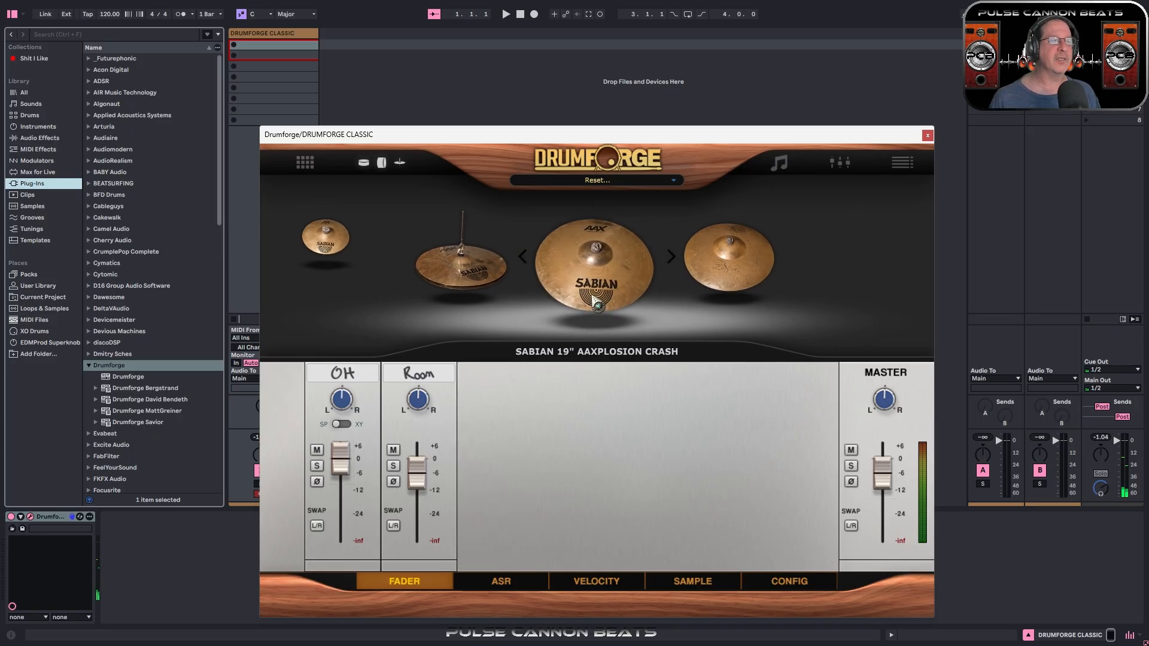
click(592, 297)
scroll(607, 347, down, 1)
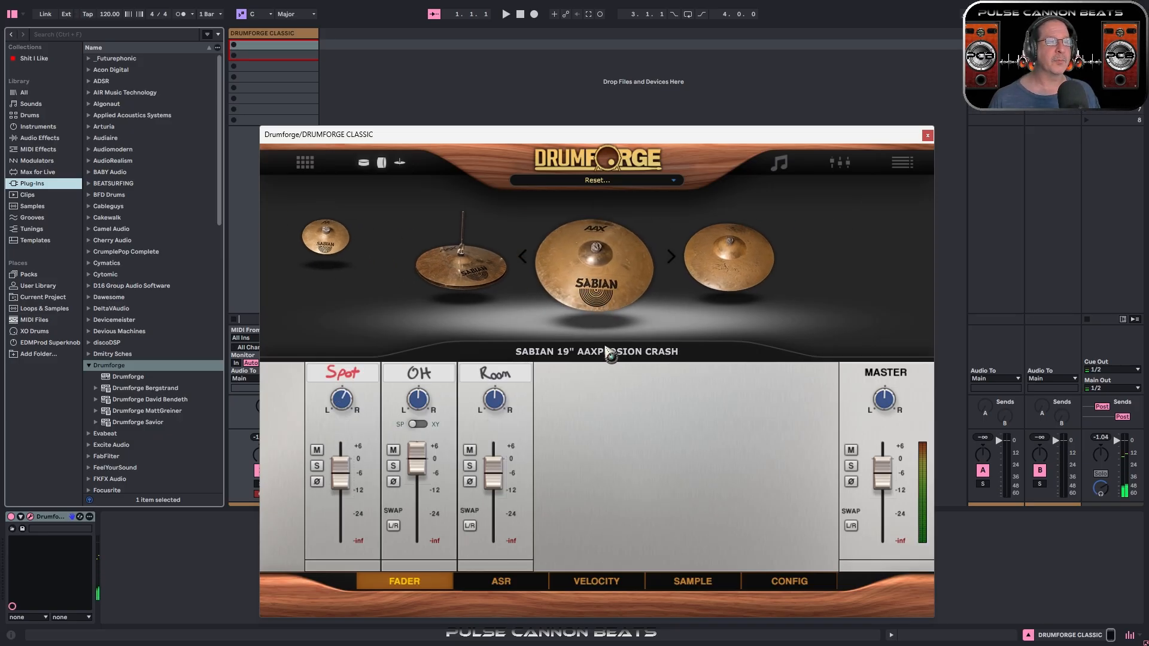
click(597, 302)
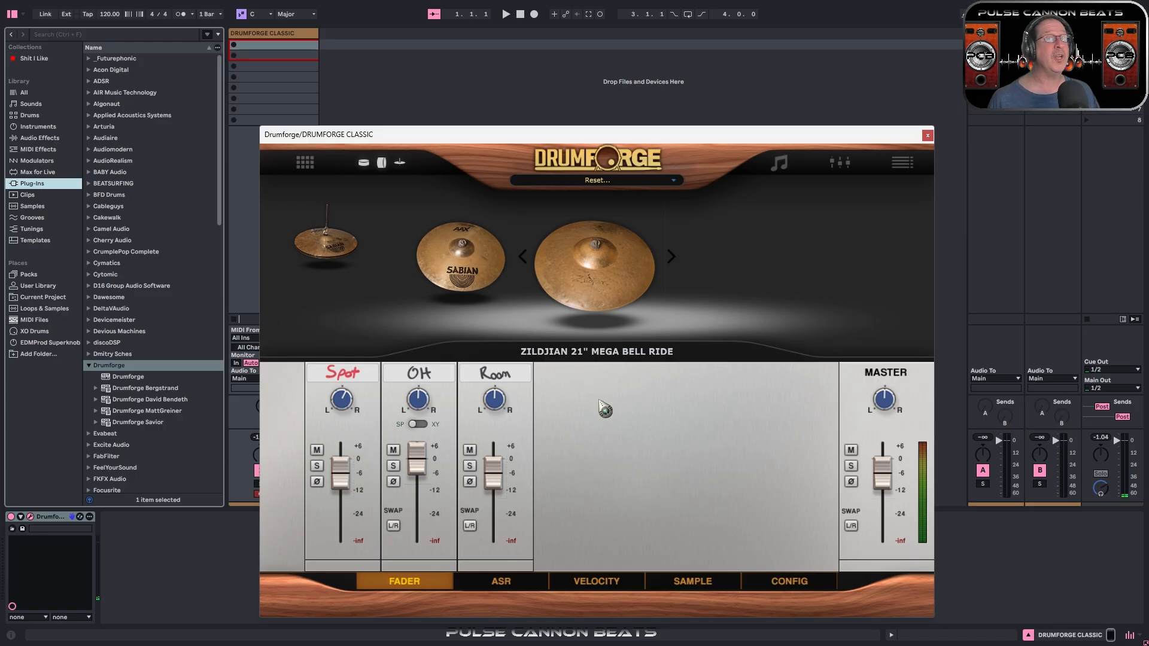
Step: Compare the kit pieces' order in the grid with the drum editing view, and collapse the Kicks category in the grid
click(305, 162)
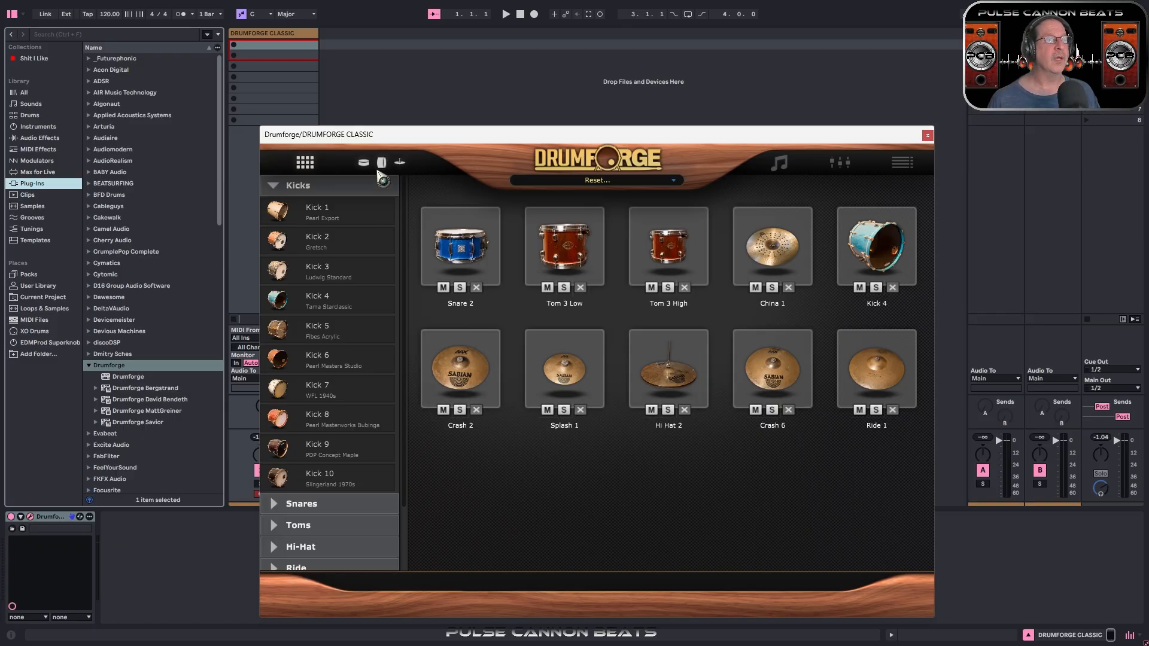
click(379, 166)
scroll(561, 276, up, 9)
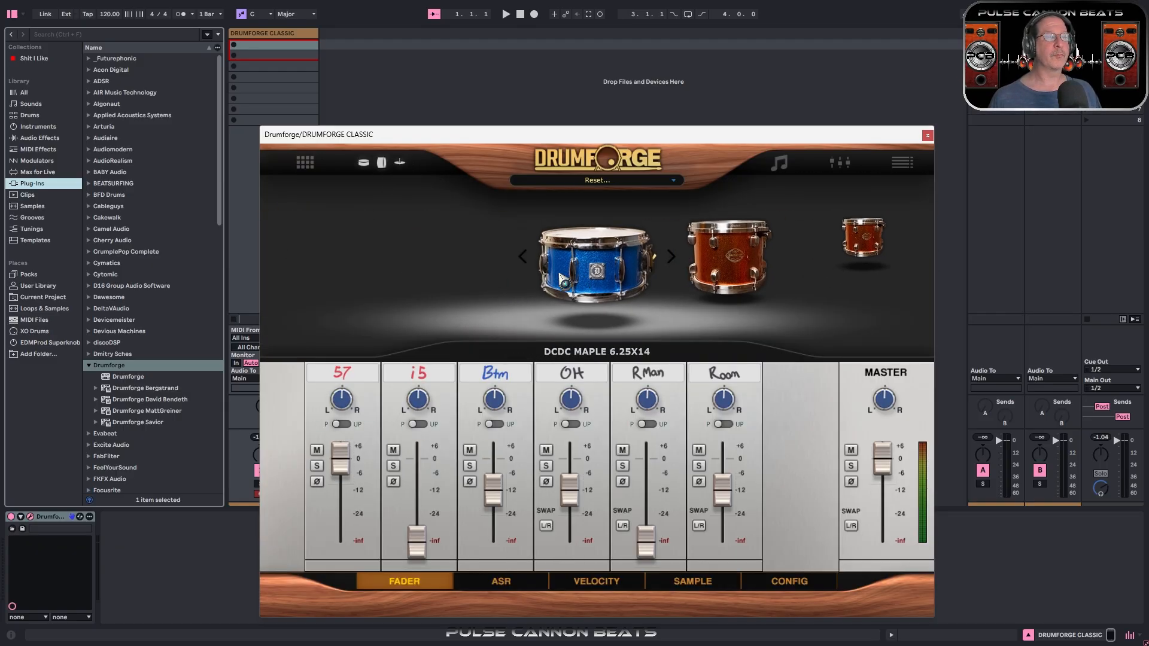
scroll(598, 311, down, 1)
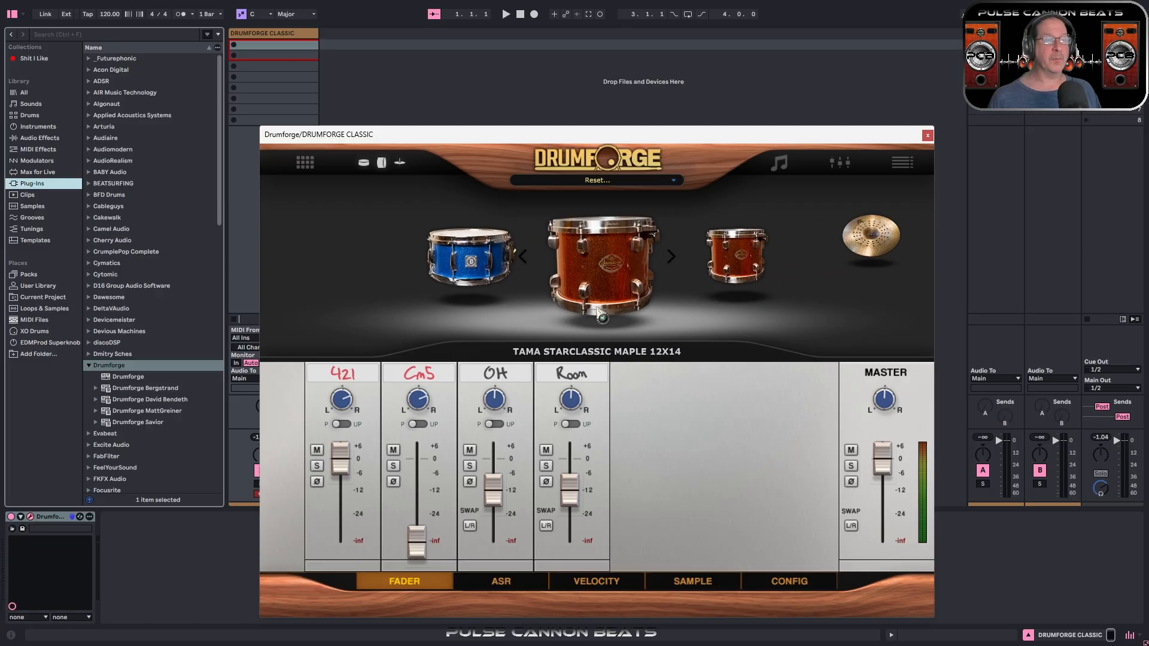
scroll(597, 309, down, 4)
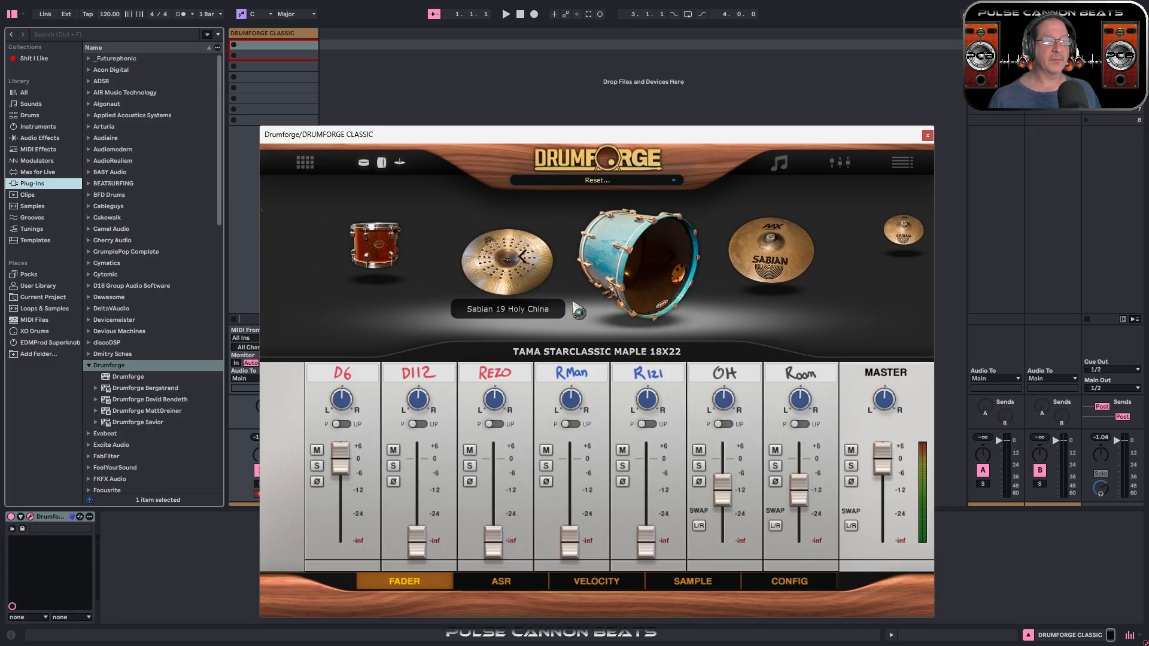
scroll(575, 308, down, 4)
scroll(575, 308, up, 9)
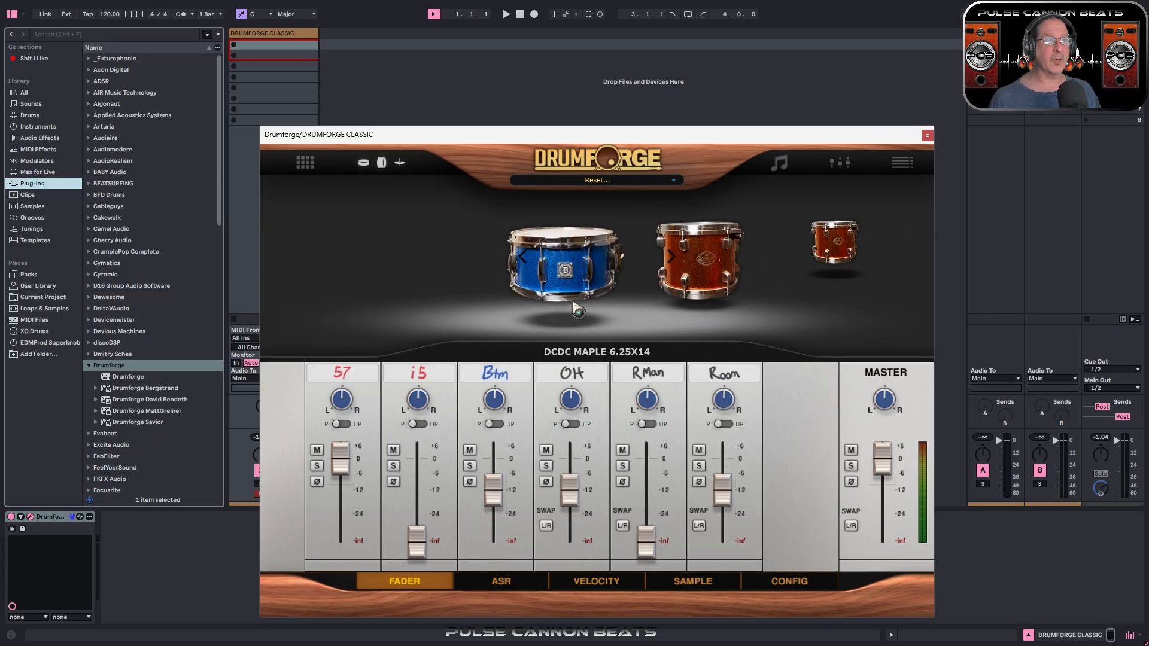
click(304, 162)
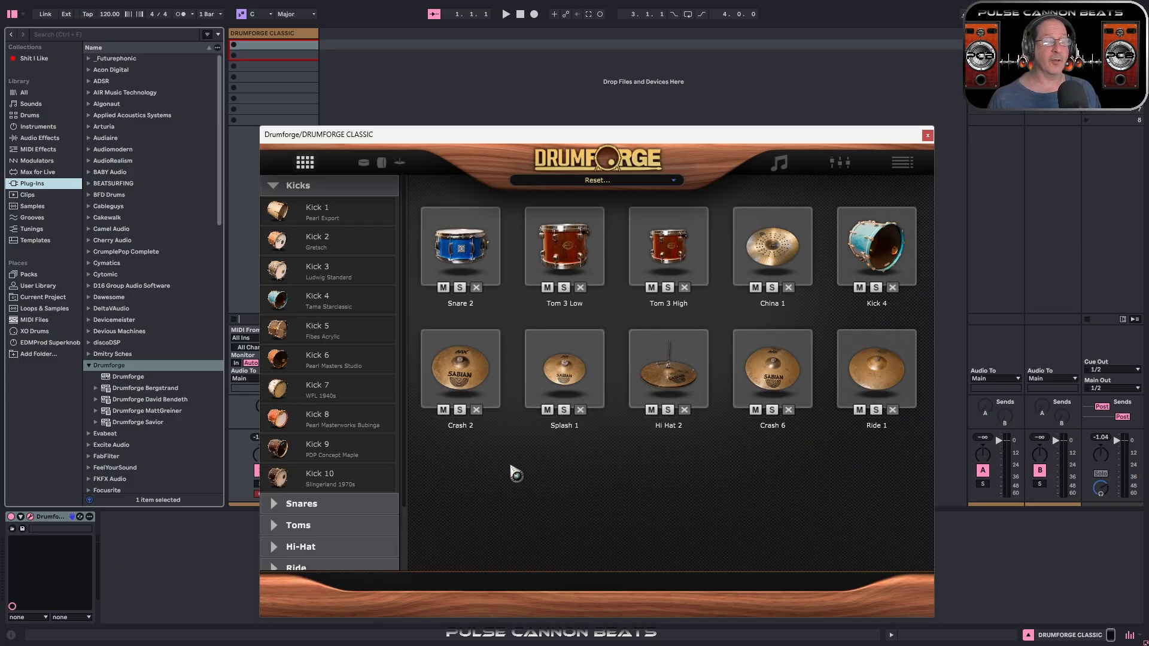
click(278, 188)
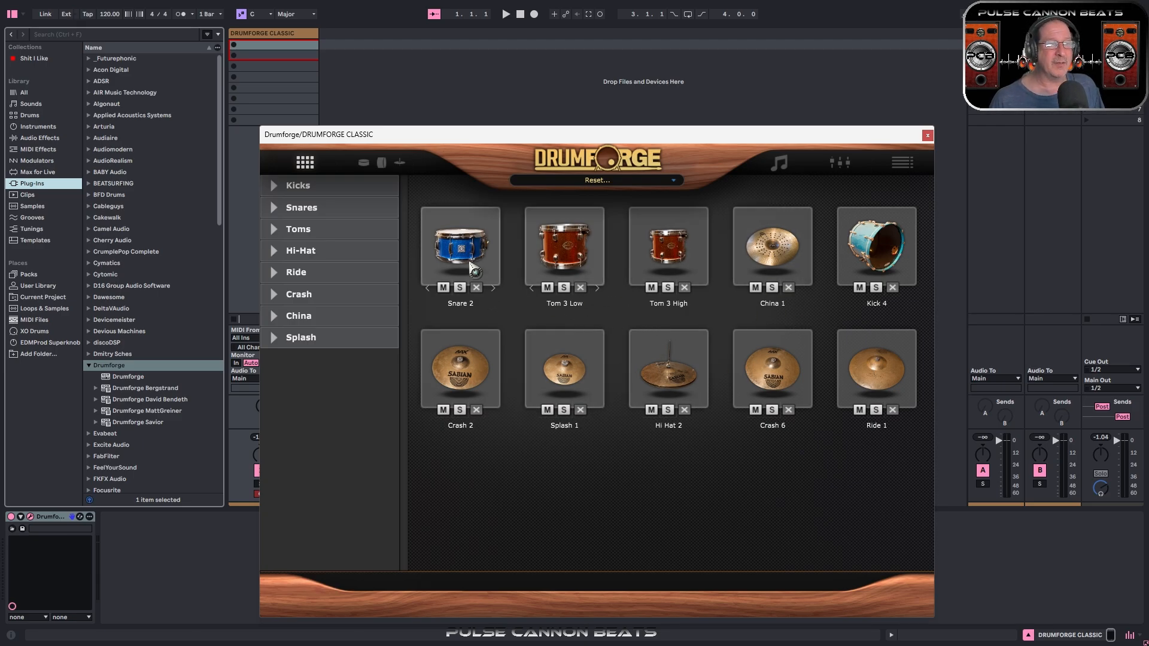
Step: Start saving the kit as a preset in the Presets folder under Documents, Drumforge, Drumforge-Classic
click(588, 182)
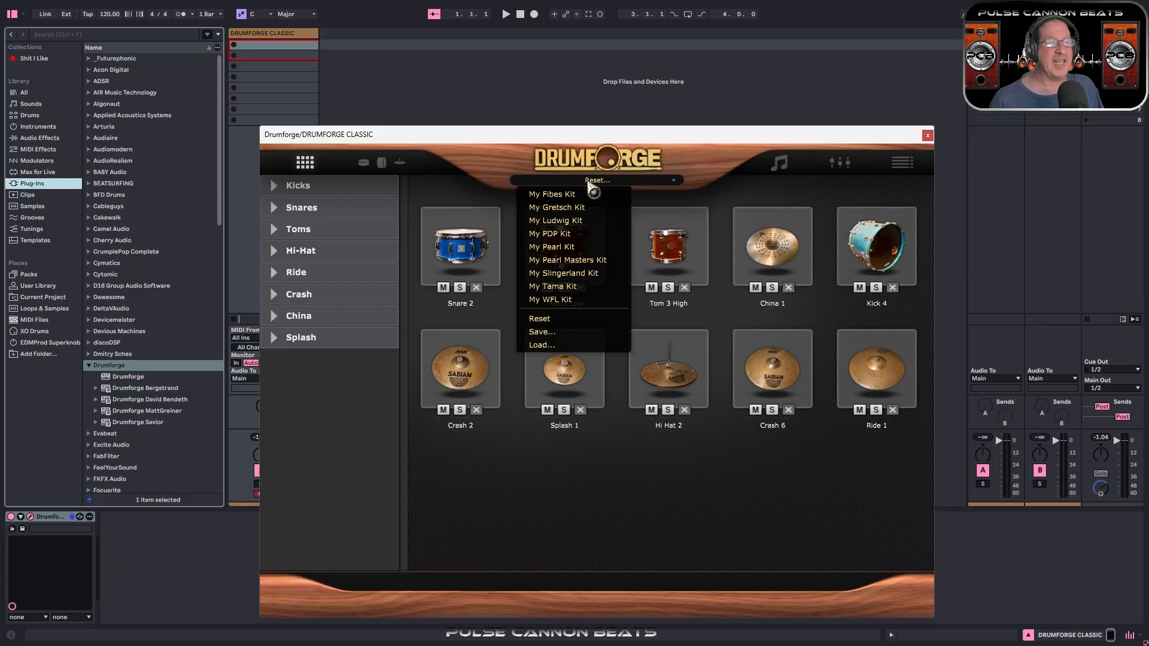
click(544, 332)
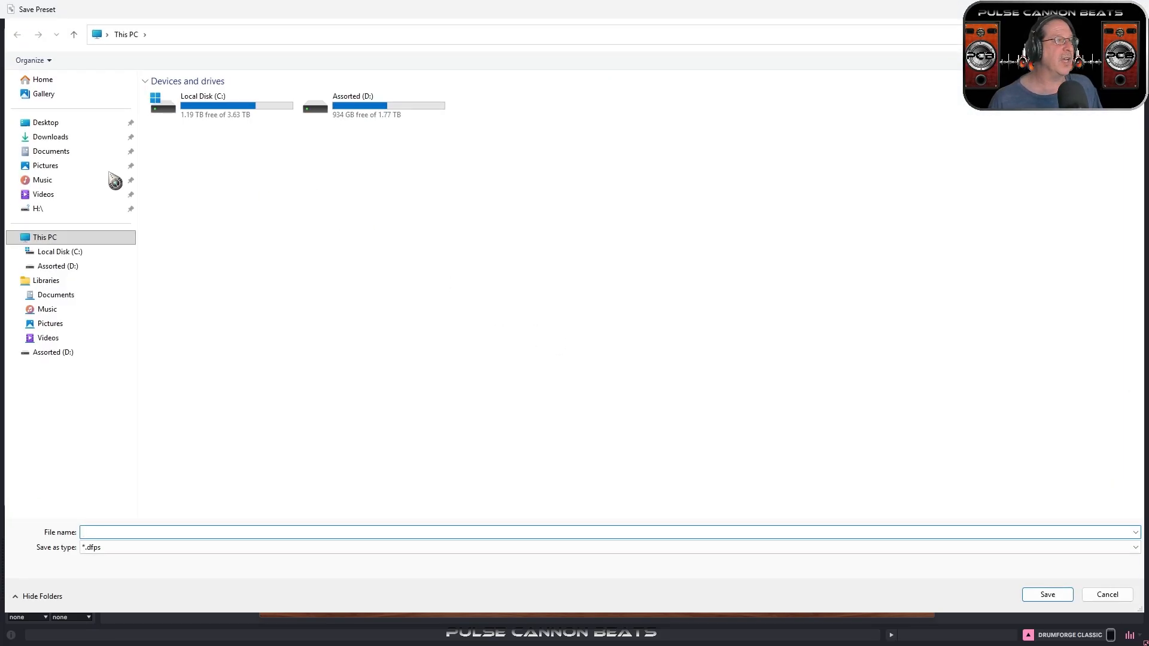
click(62, 153)
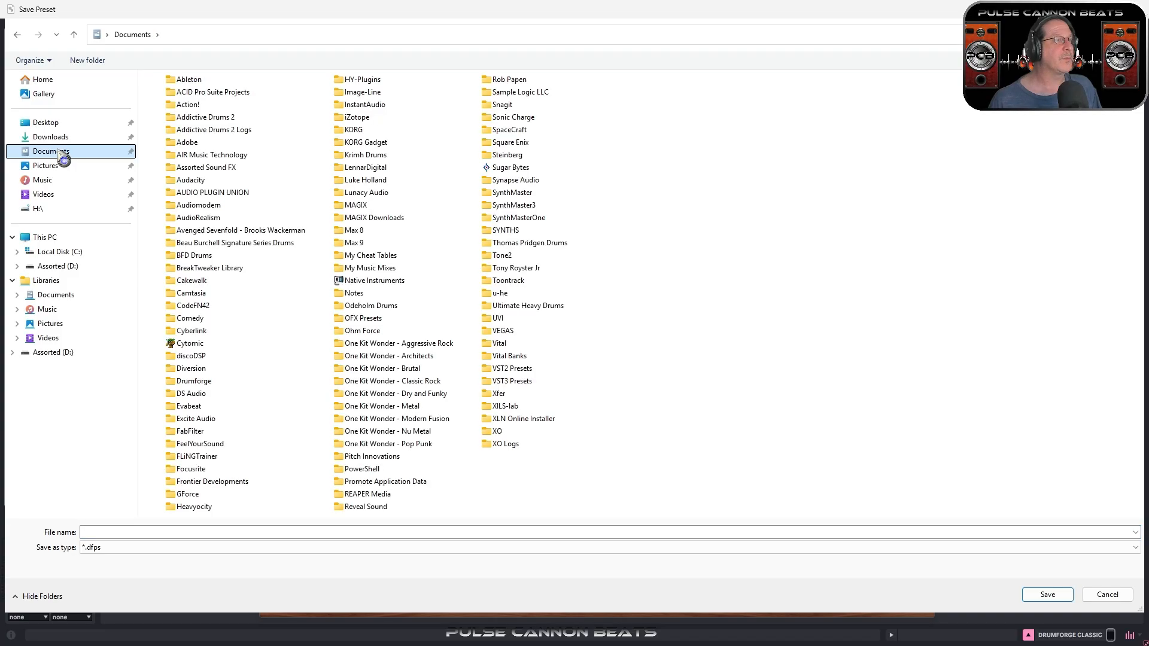
double_click(199, 383)
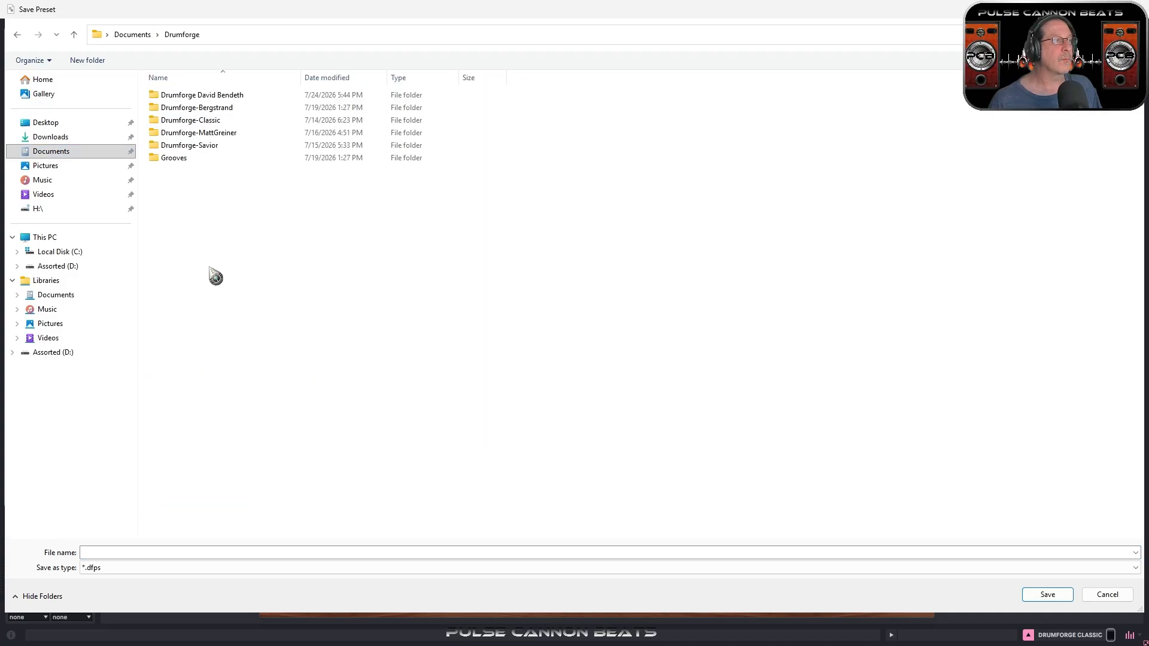
double_click(198, 121)
double_click(174, 108)
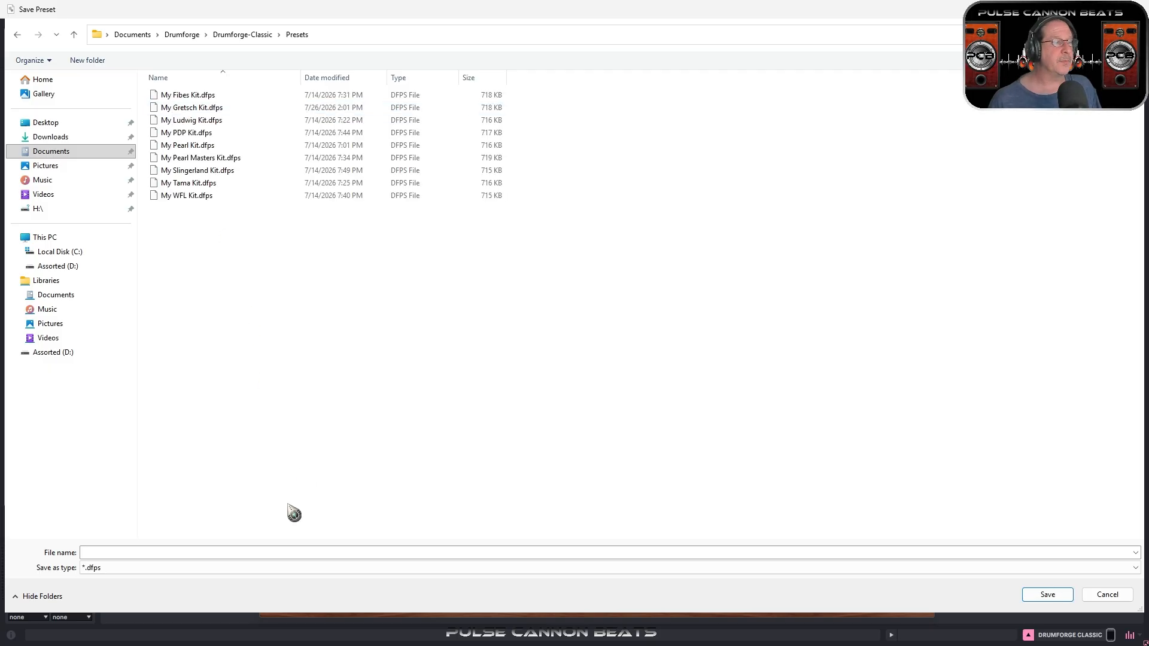
Step: Name the preset My DCDC Kit, copy the name for reuse, and save the preset
text(M)
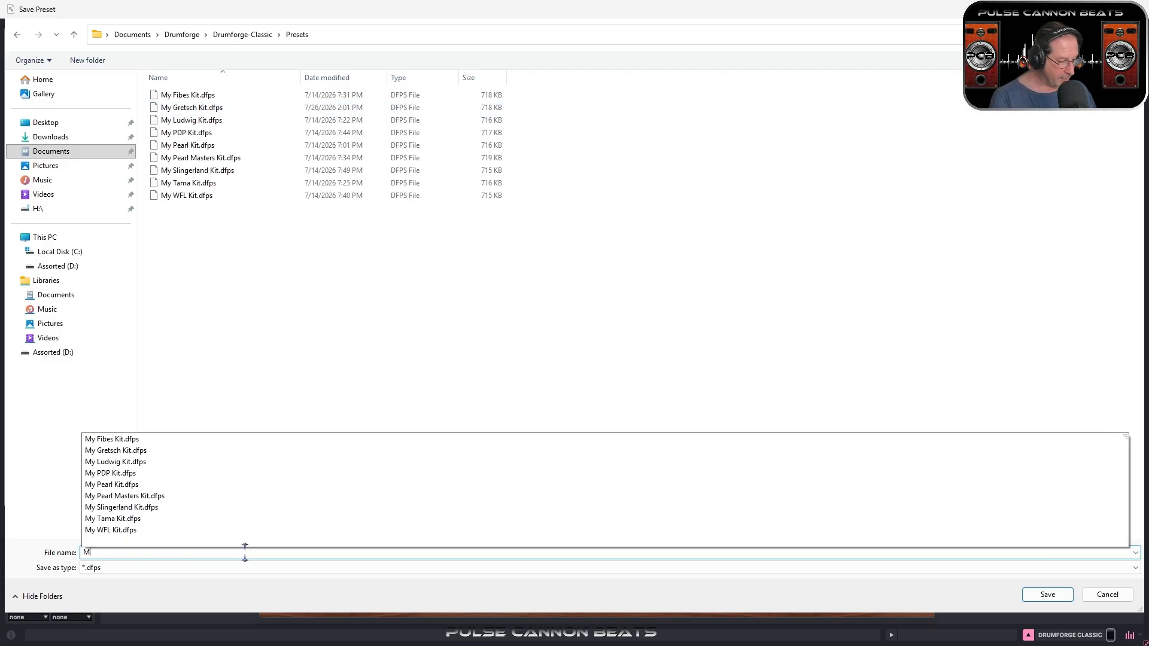
text(y DCDC Kit)
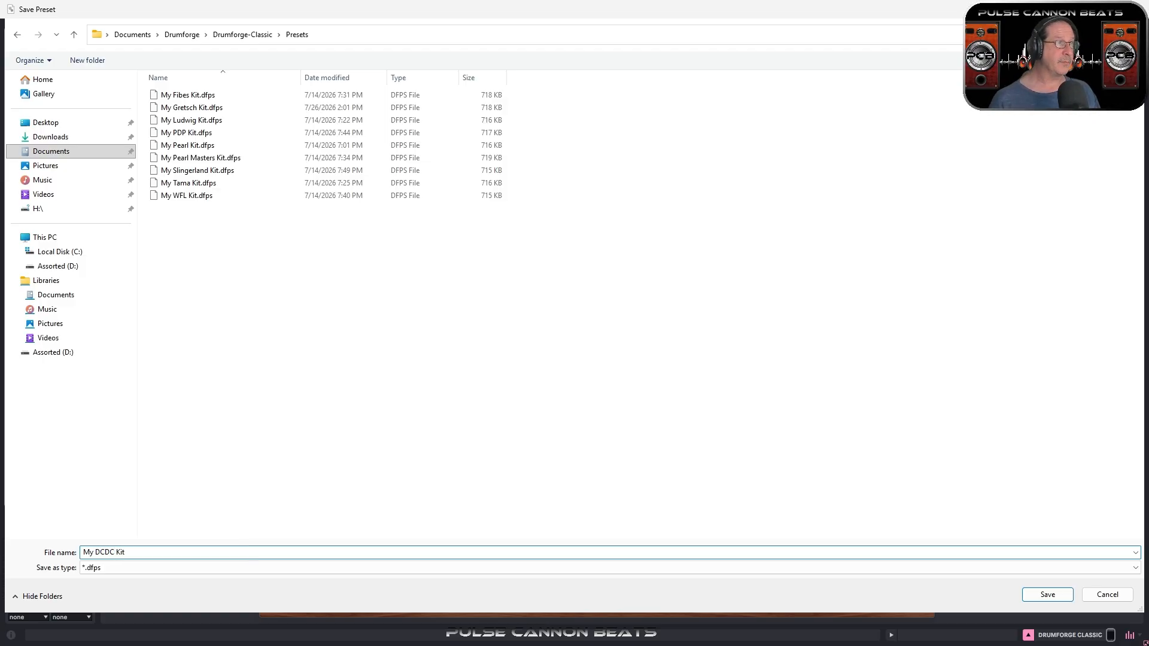
drag(124, 552, 26, 551)
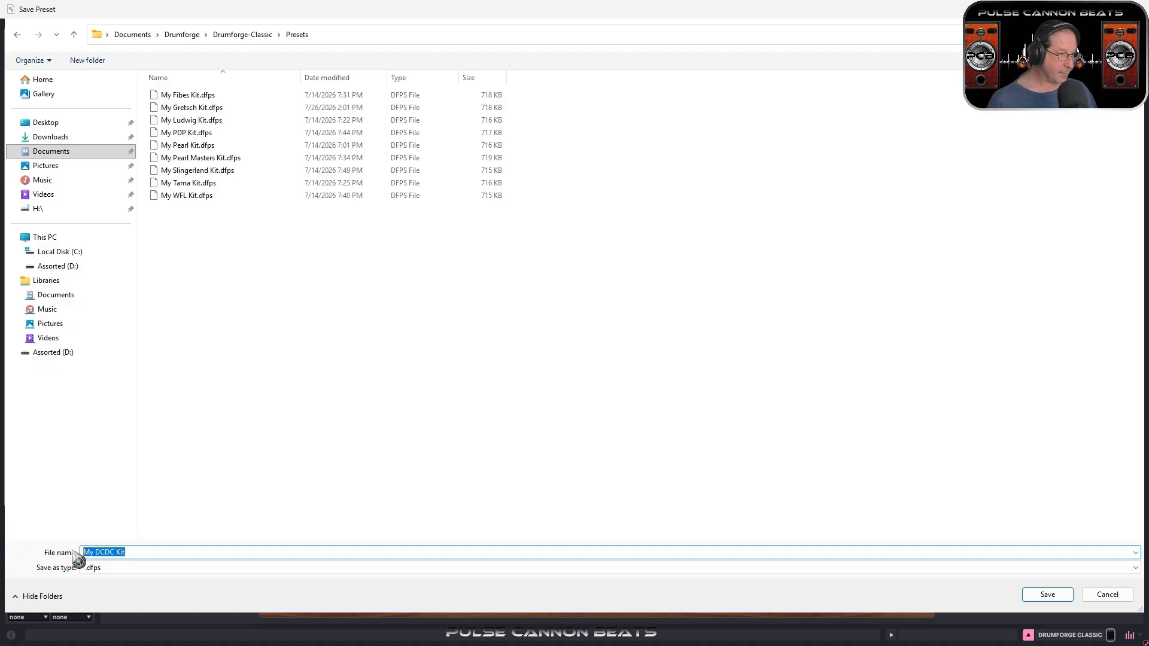
right_click(95, 552)
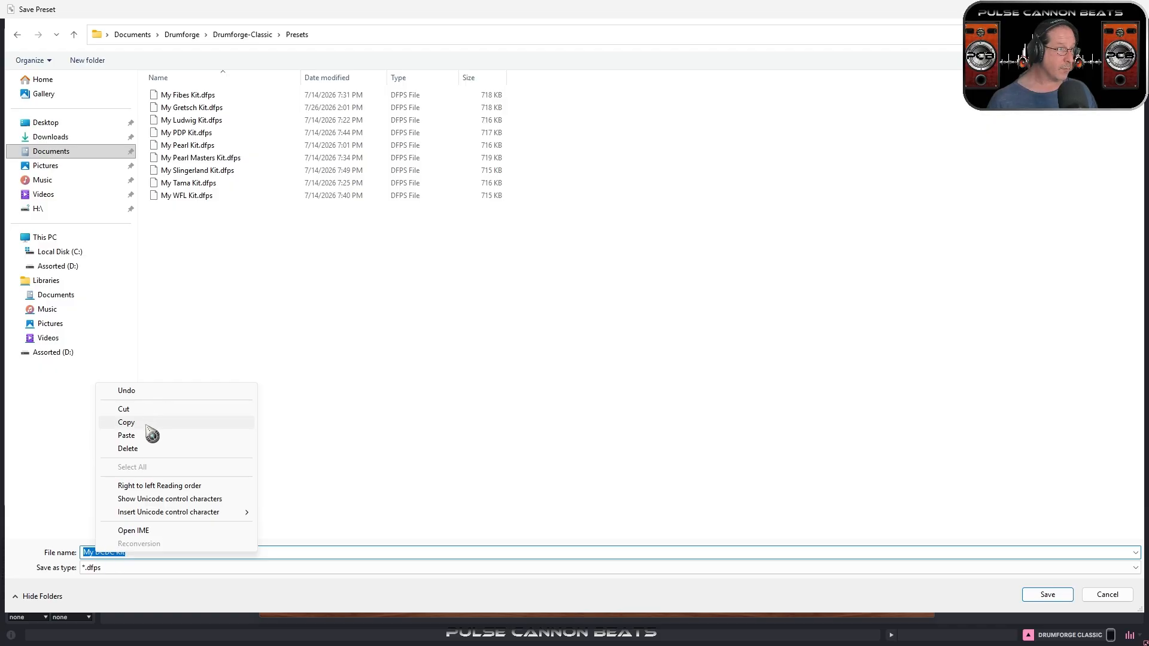
click(154, 425)
click(228, 552)
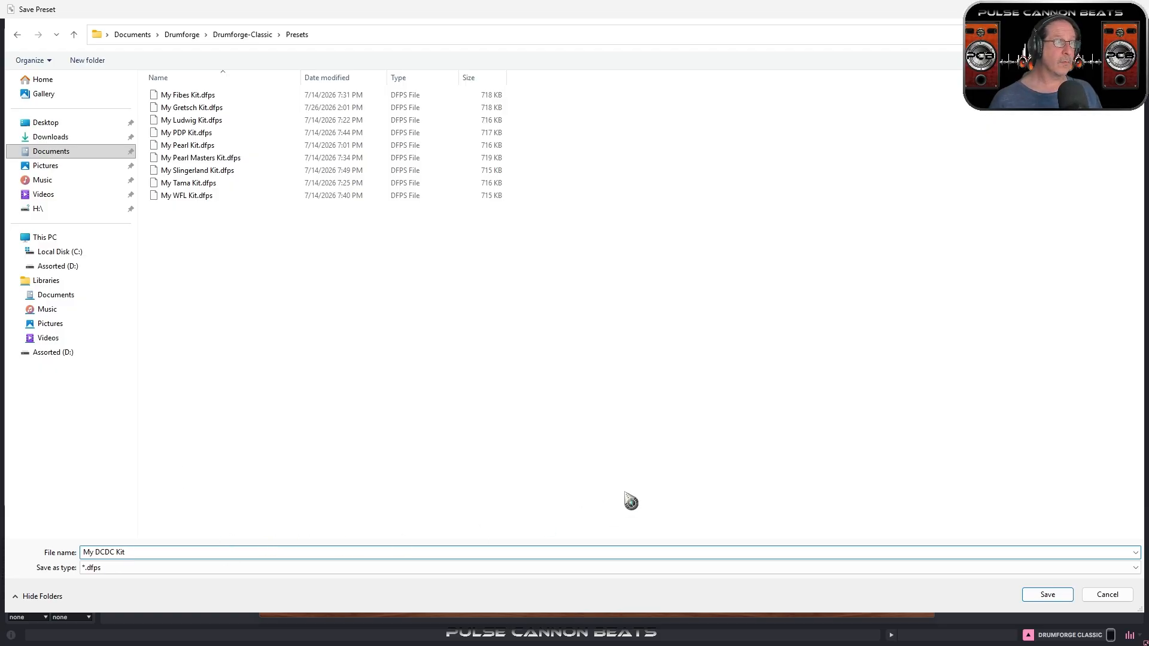
click(1047, 594)
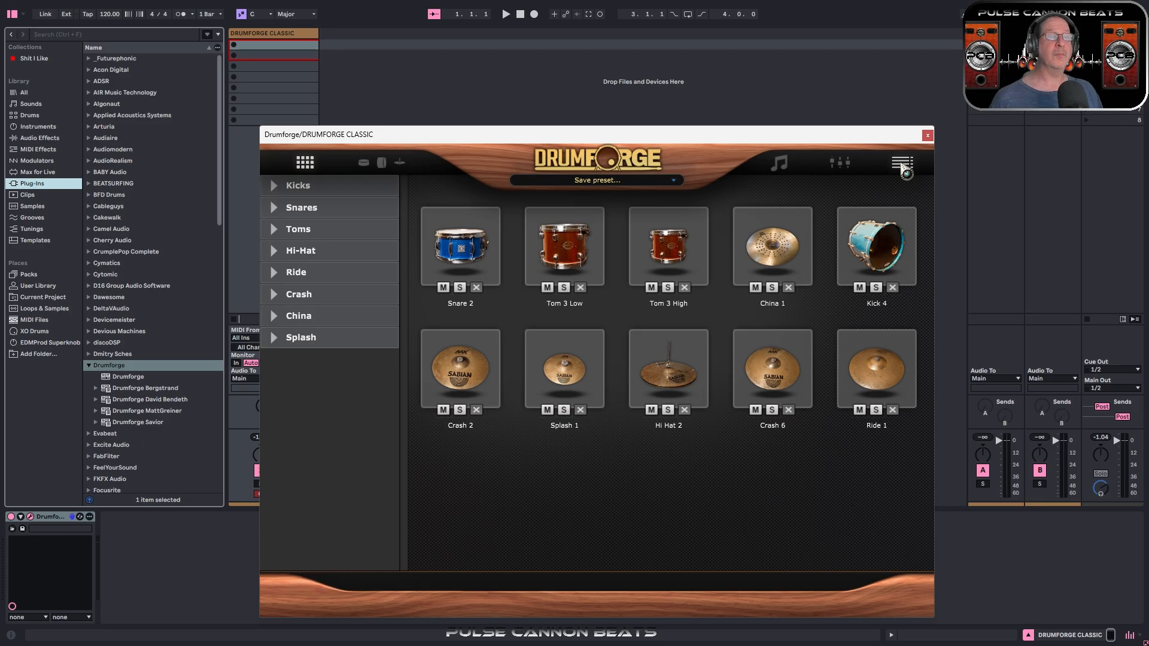
Step: Audition the Zildjian 21" Ride articulations on C4, C#4 and D#4 in the MIDI mapping view
click(901, 162)
scroll(482, 377, down, 3)
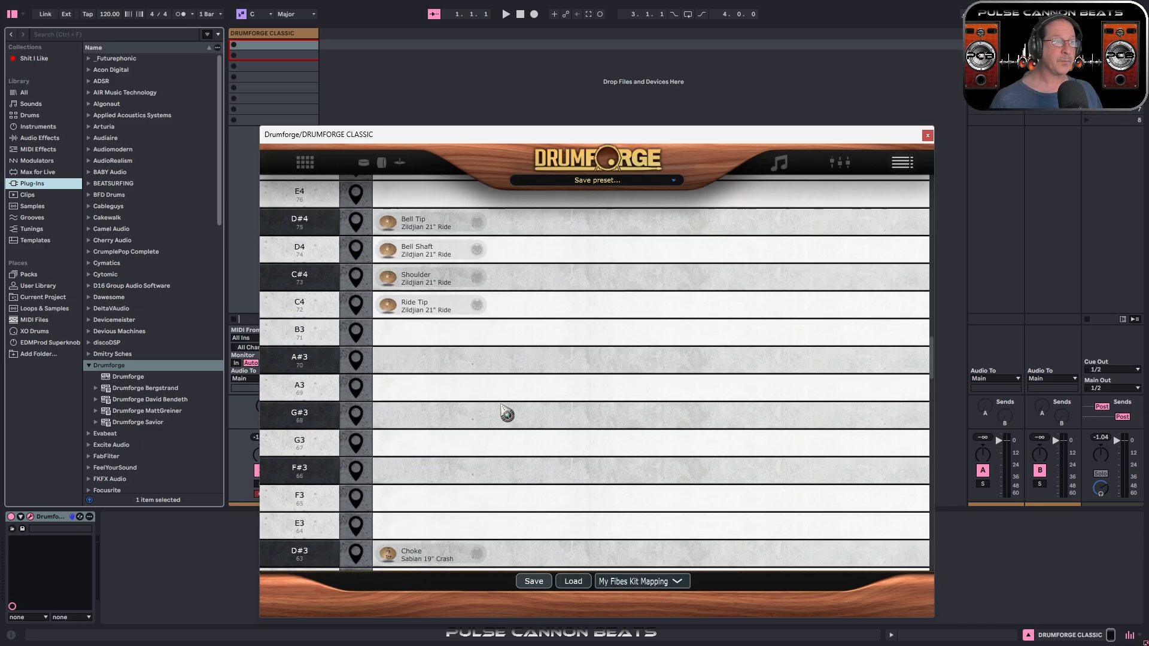
click(305, 162)
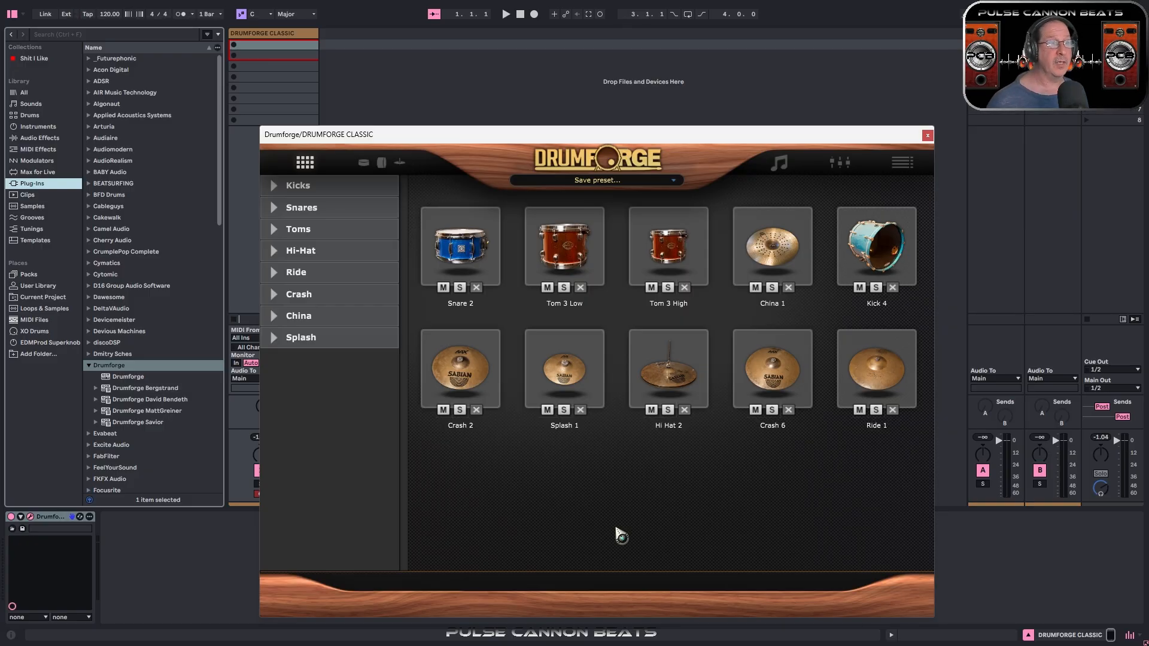
click(902, 163)
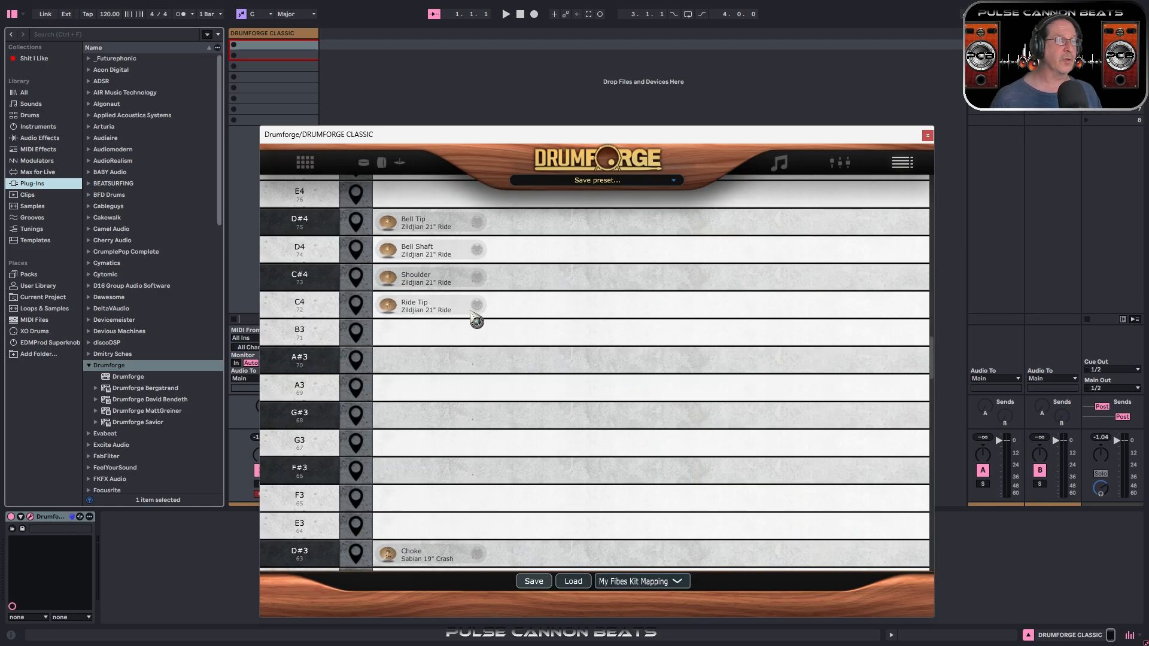
click(314, 307)
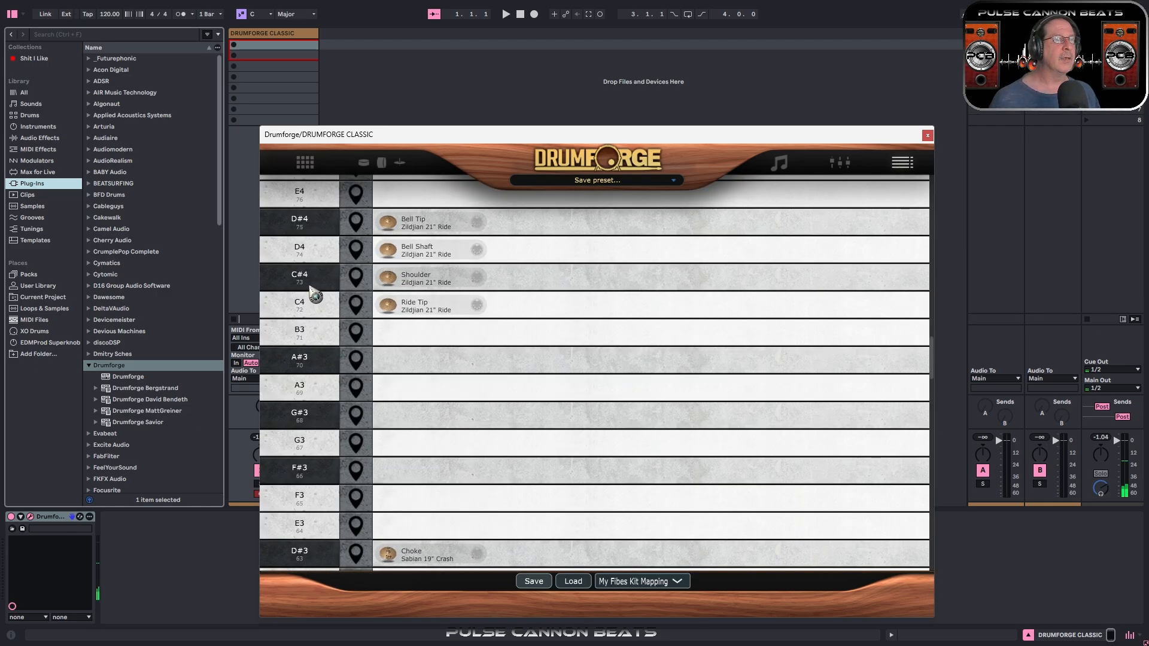
click(309, 288)
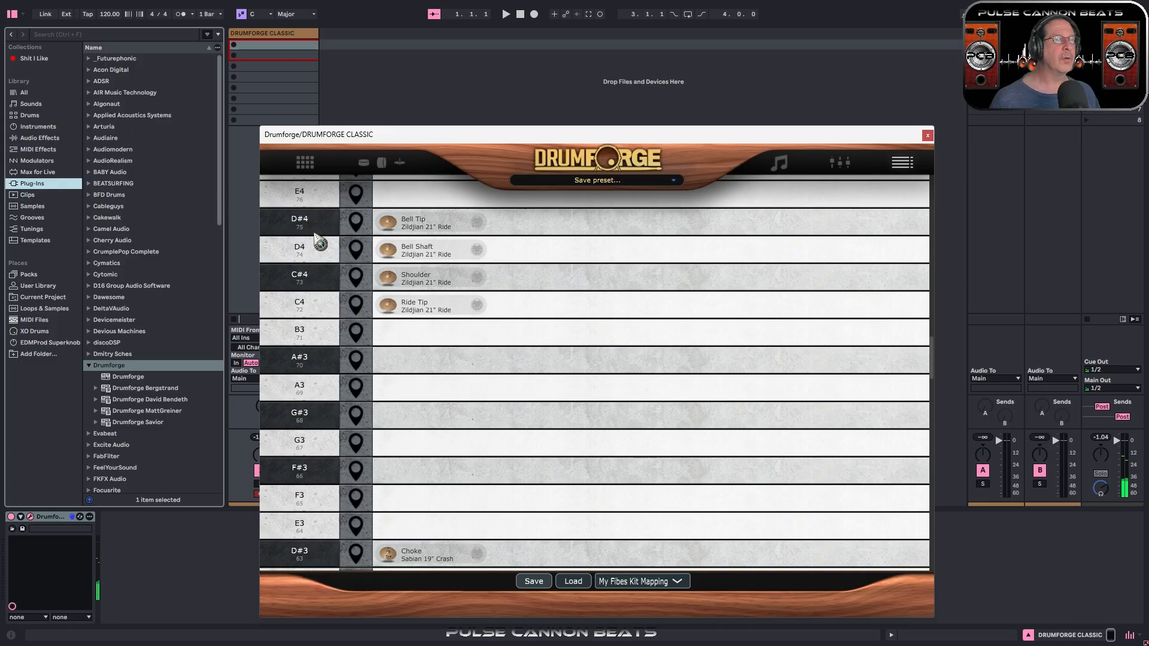
click(310, 226)
click(321, 301)
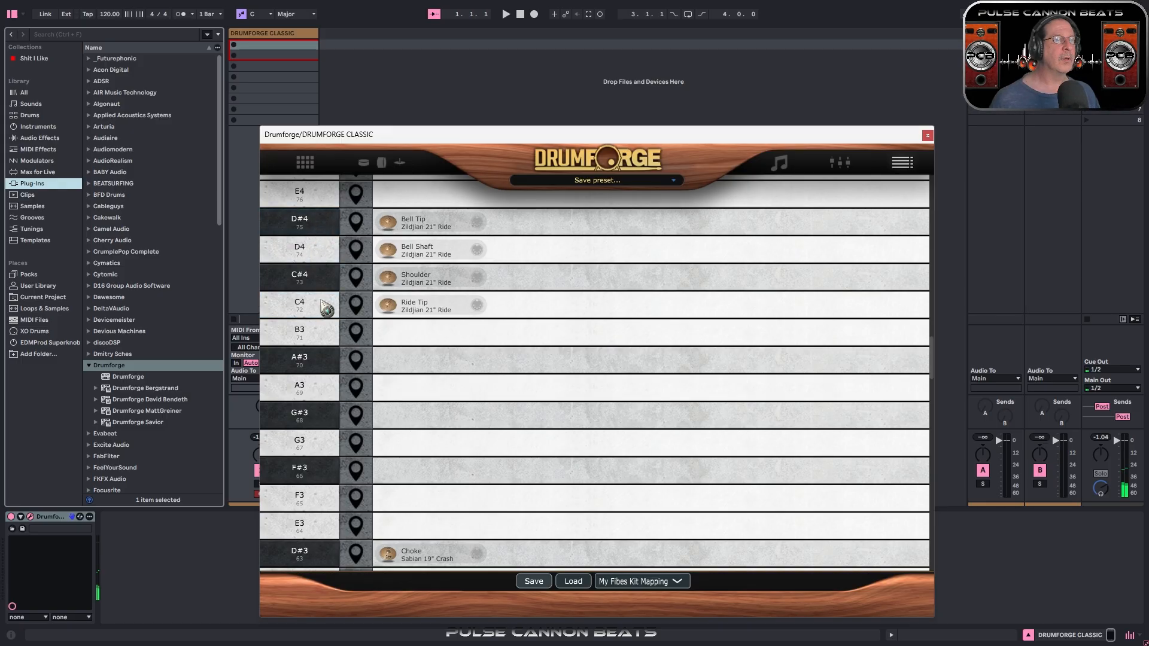
click(321, 301)
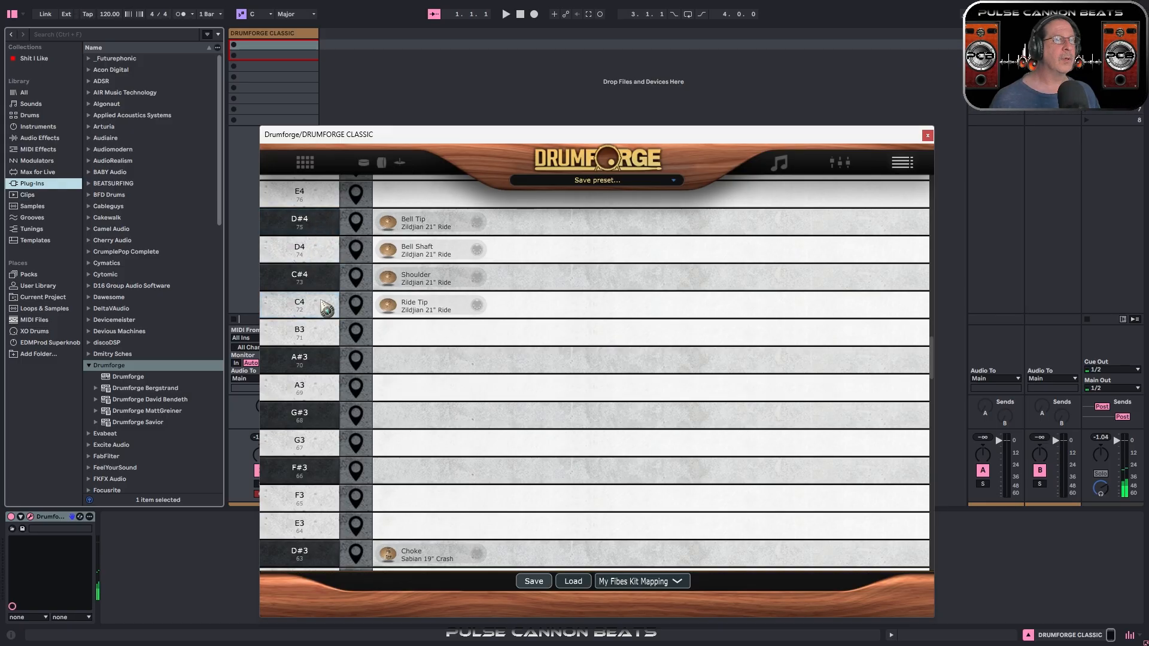
Step: Remove the Zildjian 21" Ride Tip from C4 and the Sabian 19" Crash hit from D3 in the mapping
click(477, 305)
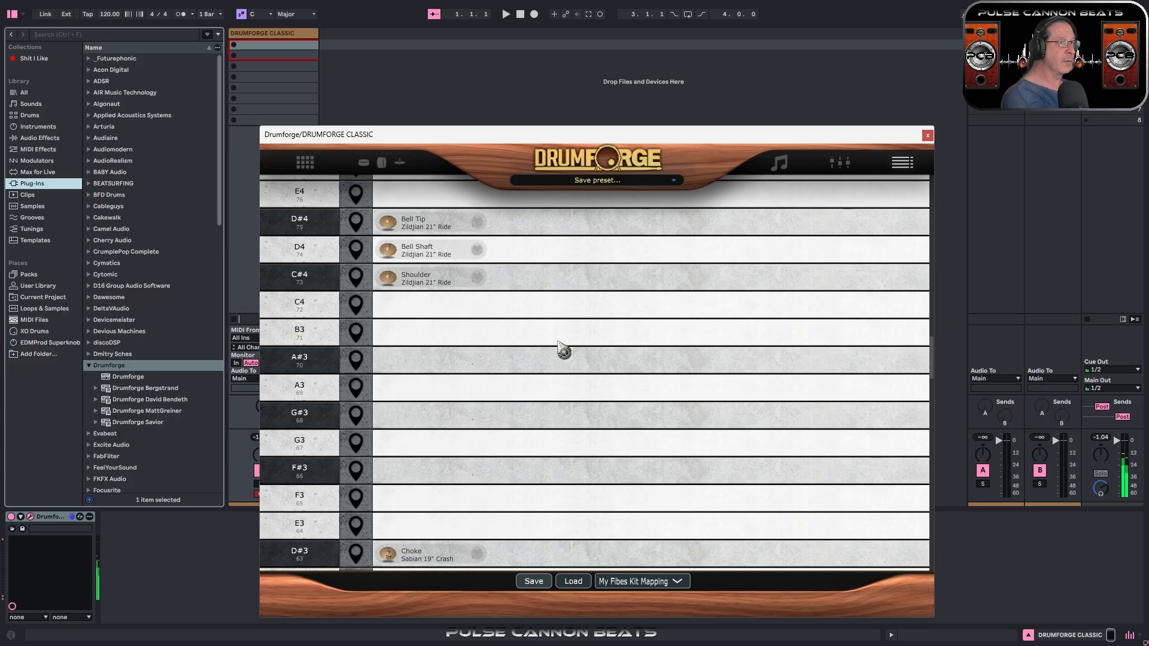
scroll(601, 450, down, 5)
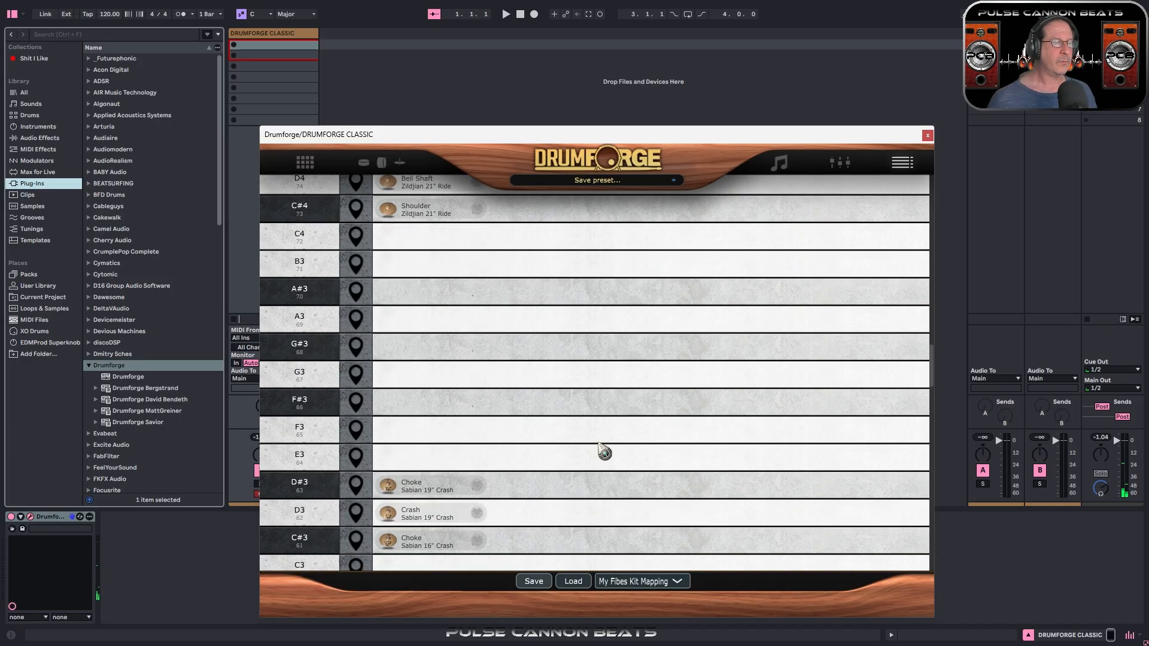
scroll(548, 451, down, 2)
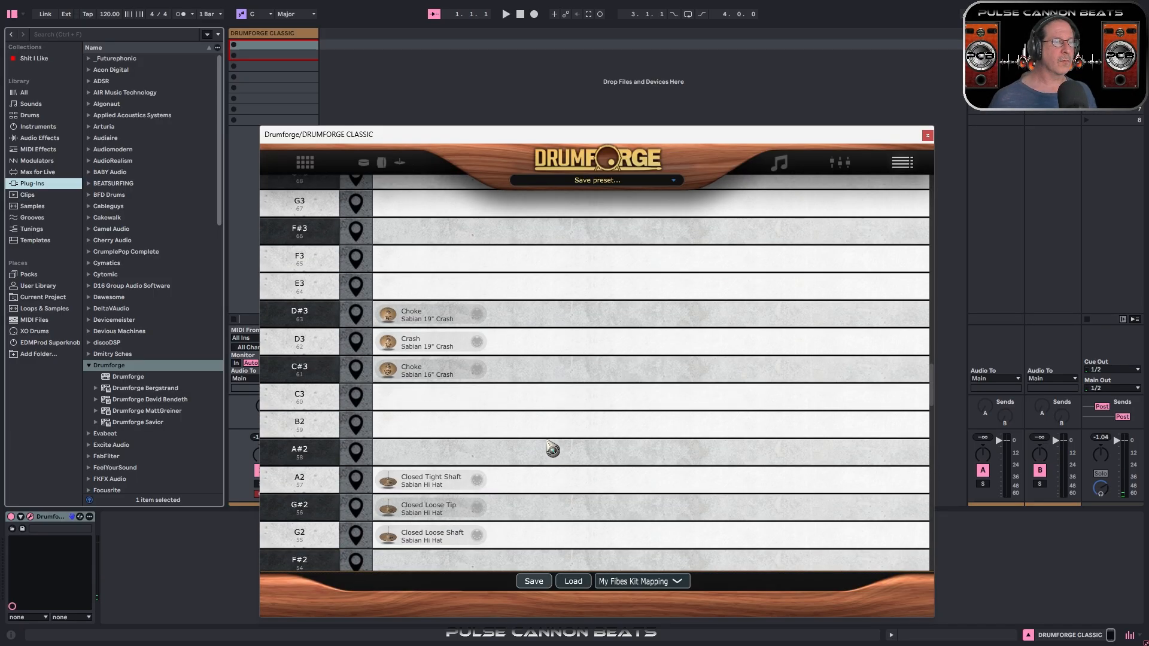
click(312, 344)
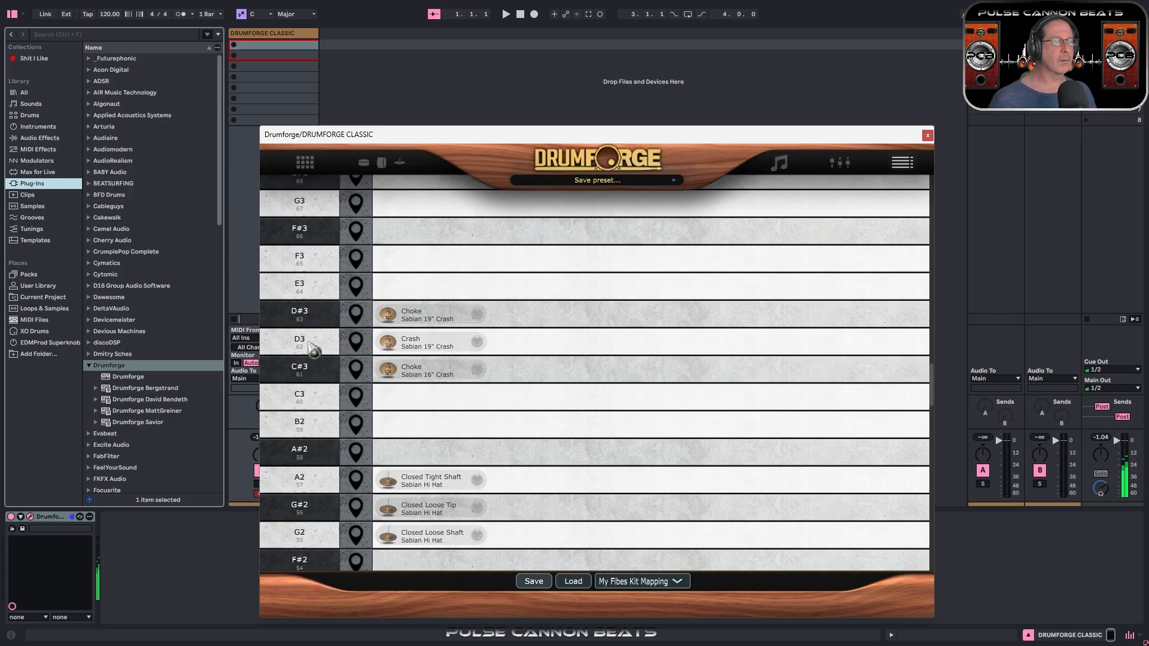
click(477, 342)
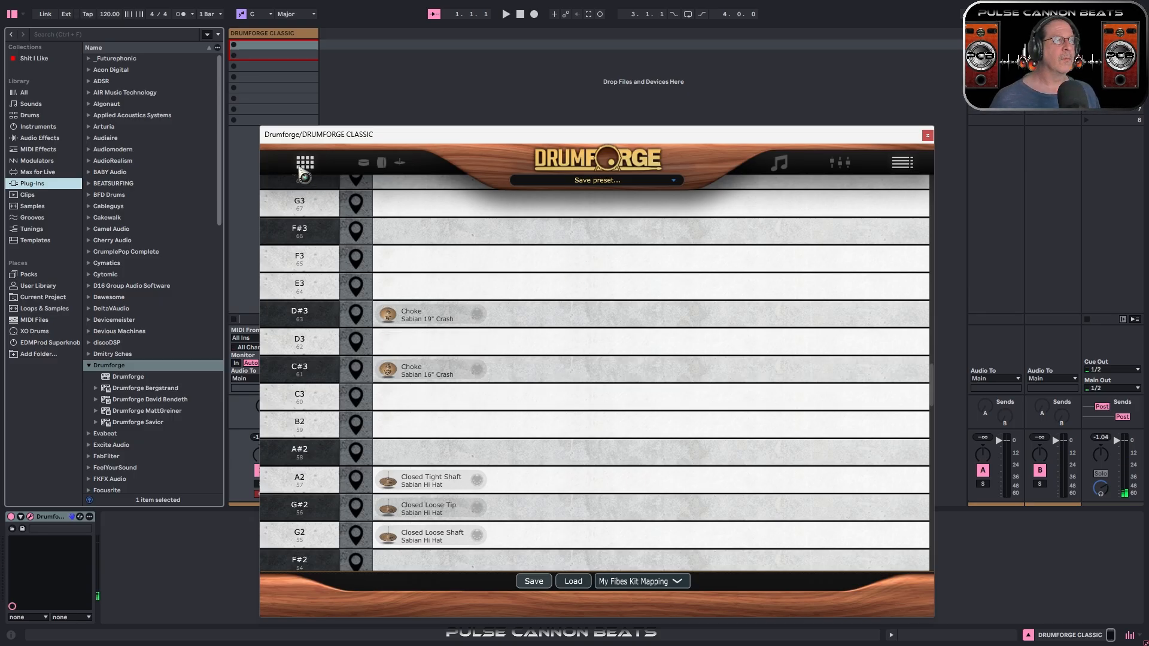
Step: Check the kit grid, and look through the DCDC Maple snare's ASR, velocity and pitch configuration settings
click(305, 162)
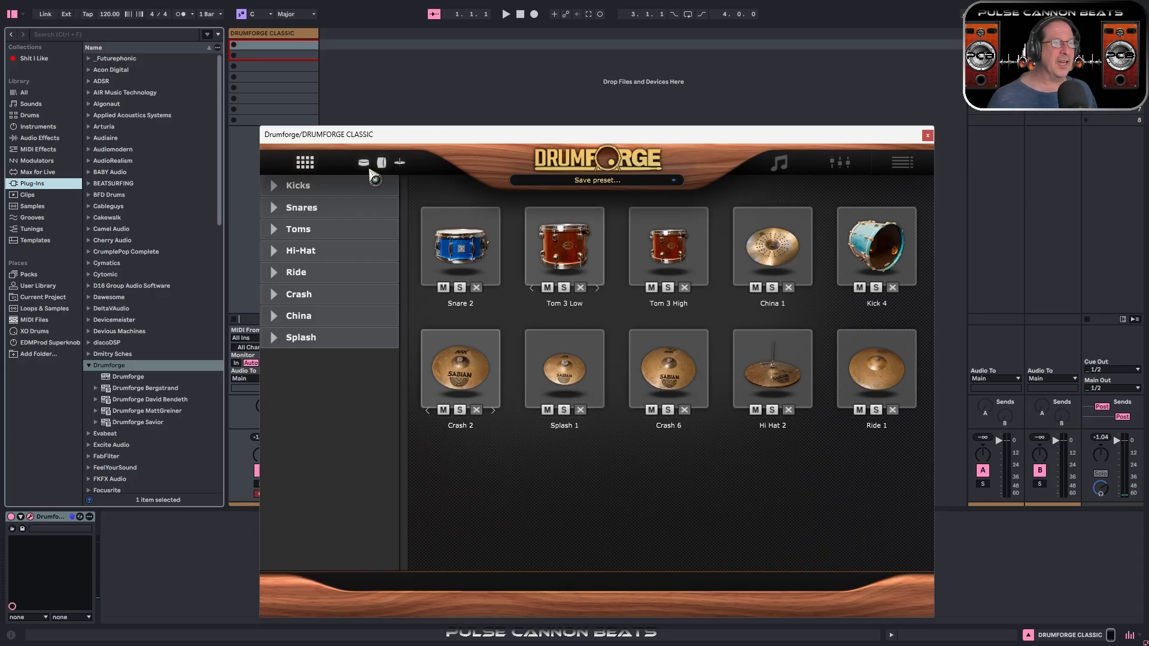
click(380, 163)
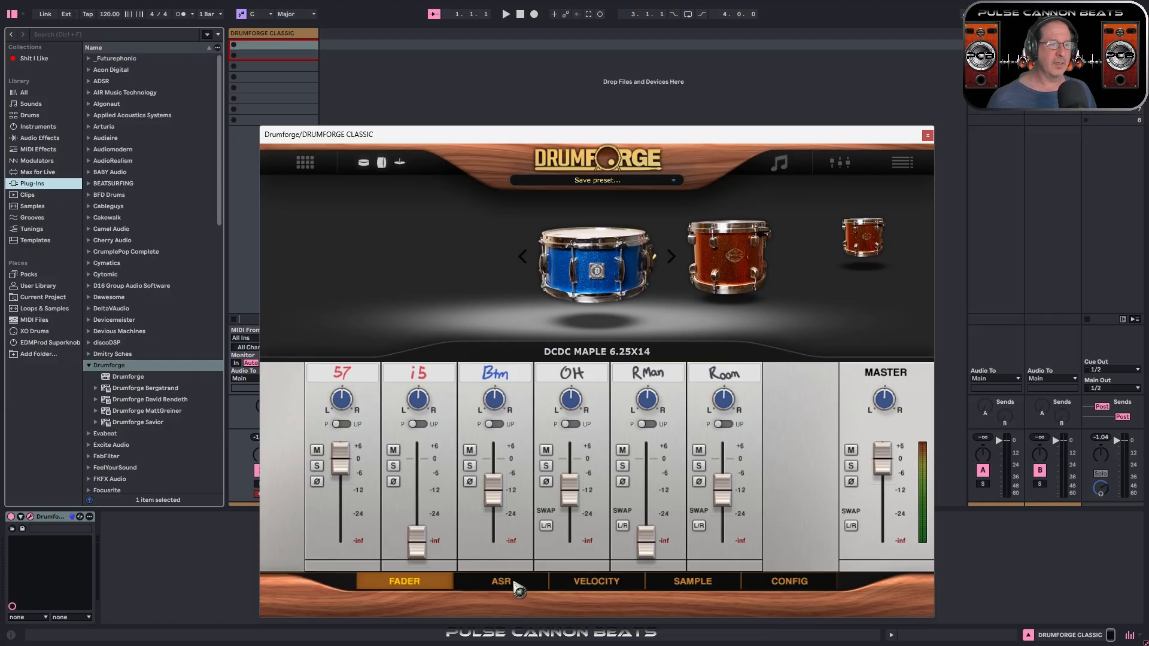
click(514, 585)
click(597, 586)
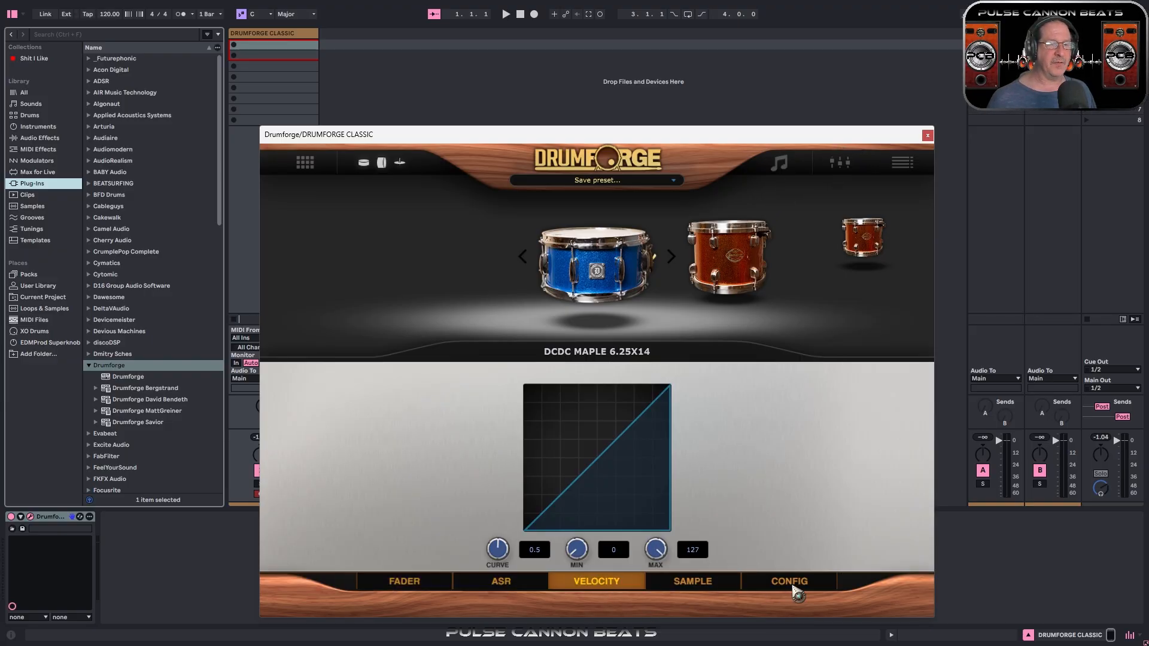
click(793, 589)
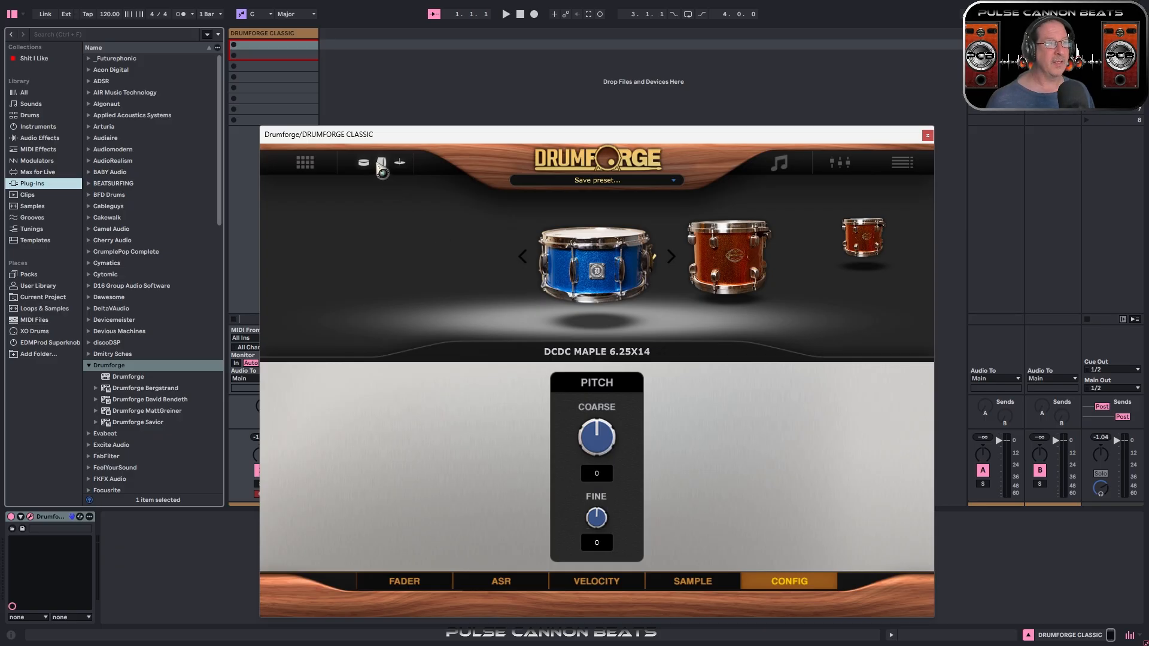
Step: Compare the kit grid with the drum editing view, showing the DCDC Maple snare's faders before returning to the grid
click(305, 162)
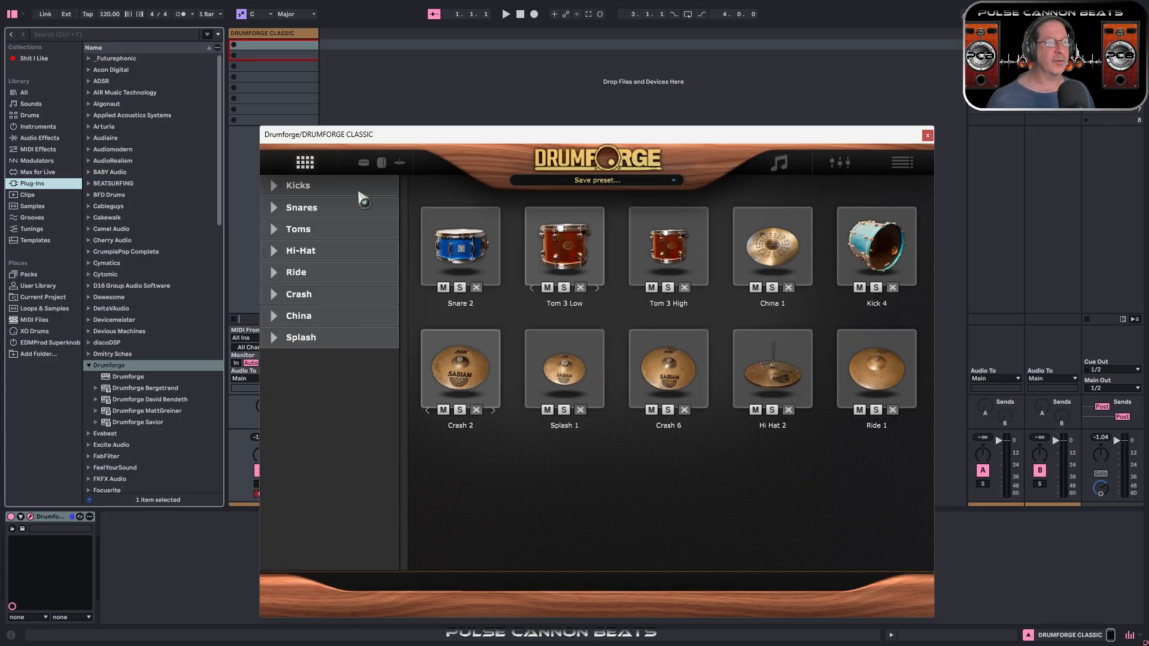
click(382, 165)
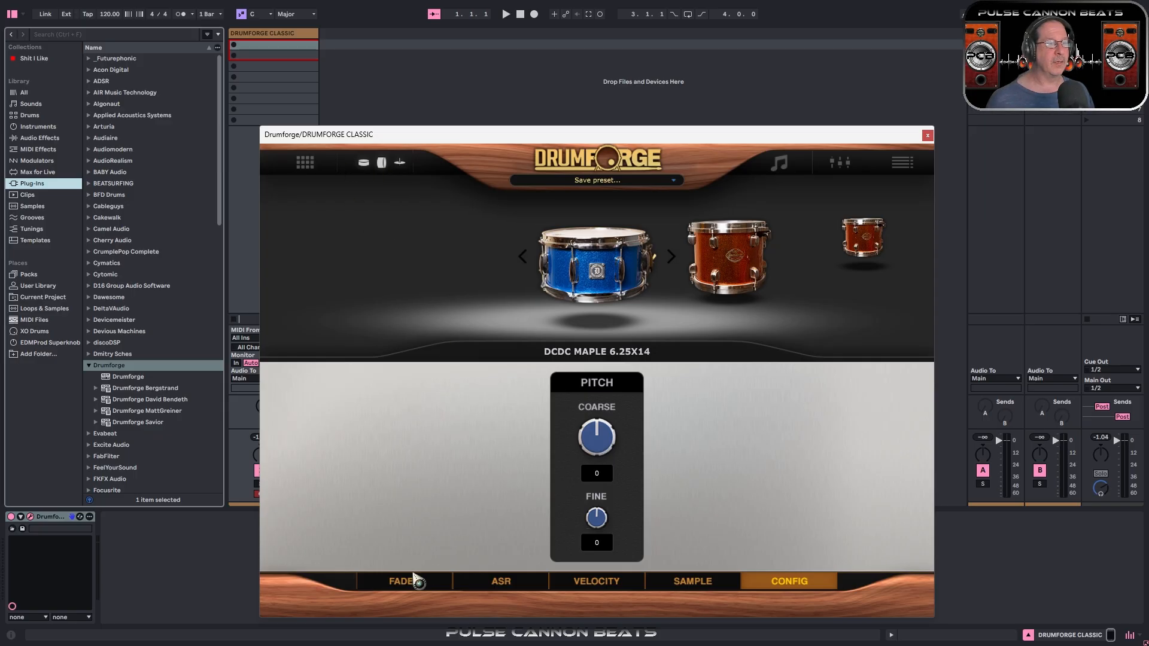
click(413, 581)
click(305, 162)
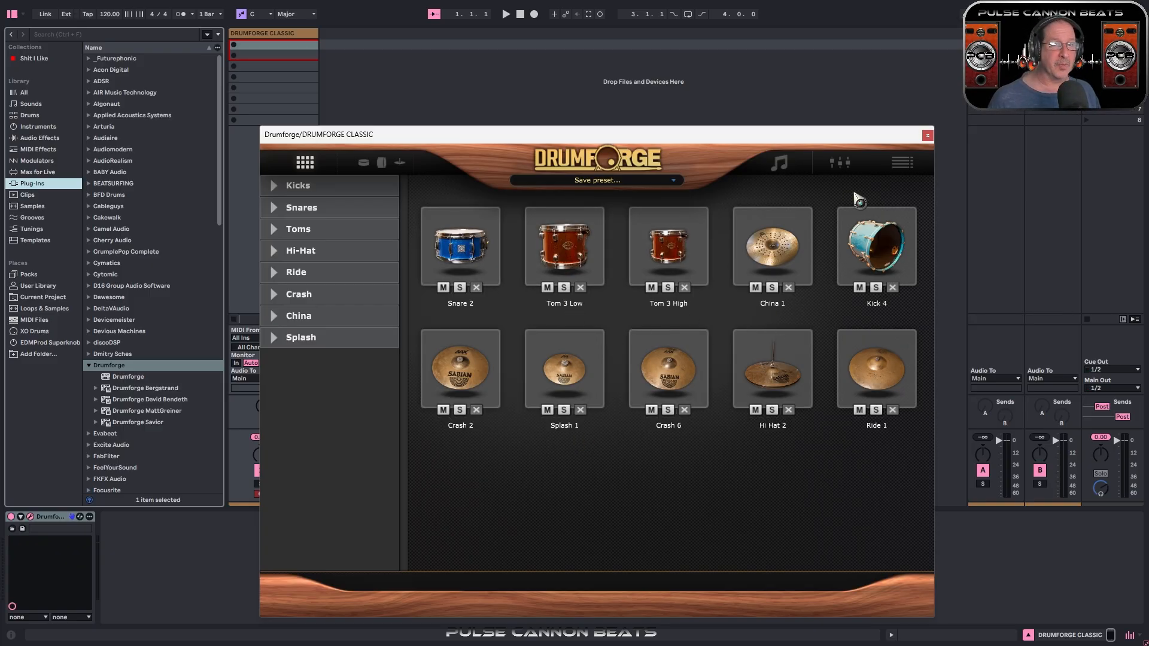
Step: Save the current MIDI mapping as My DCDC Kit Mapping in the Documents > Drumforge > Drumforge-Classic > Maps folder
click(902, 164)
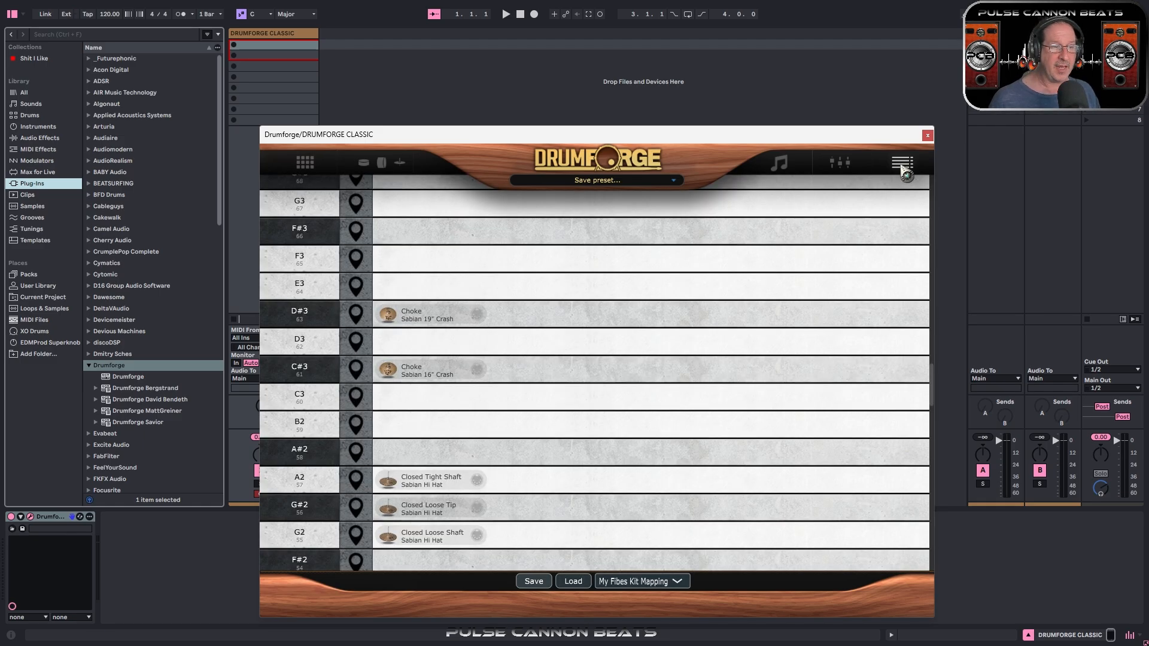
click(533, 581)
click(63, 152)
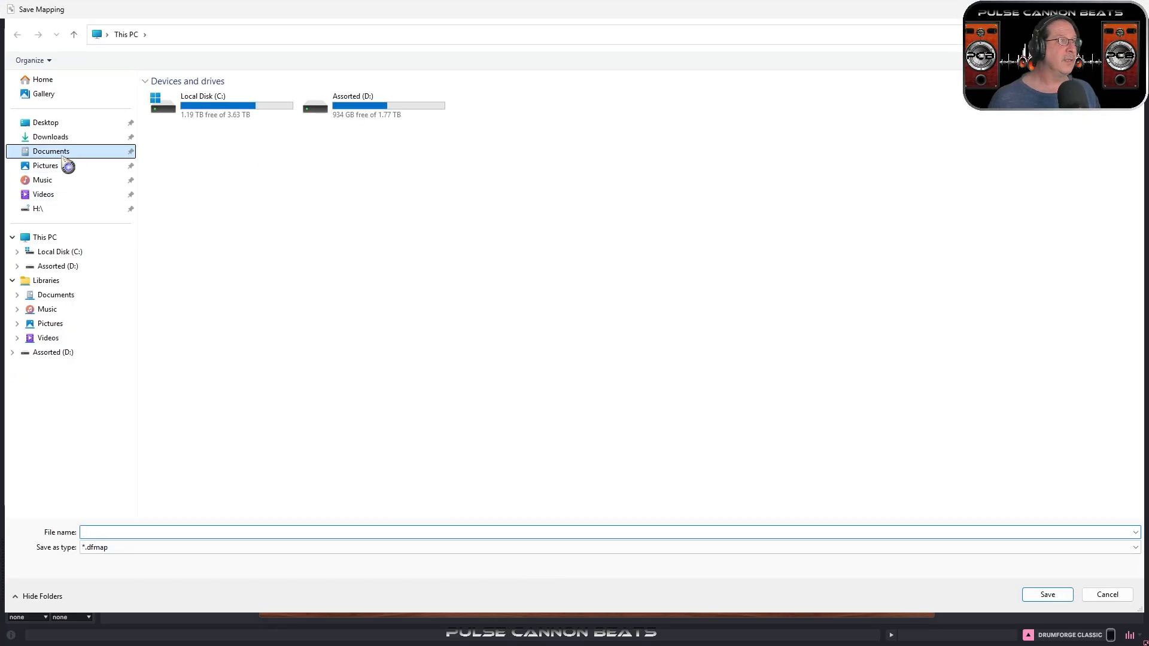
double_click(208, 381)
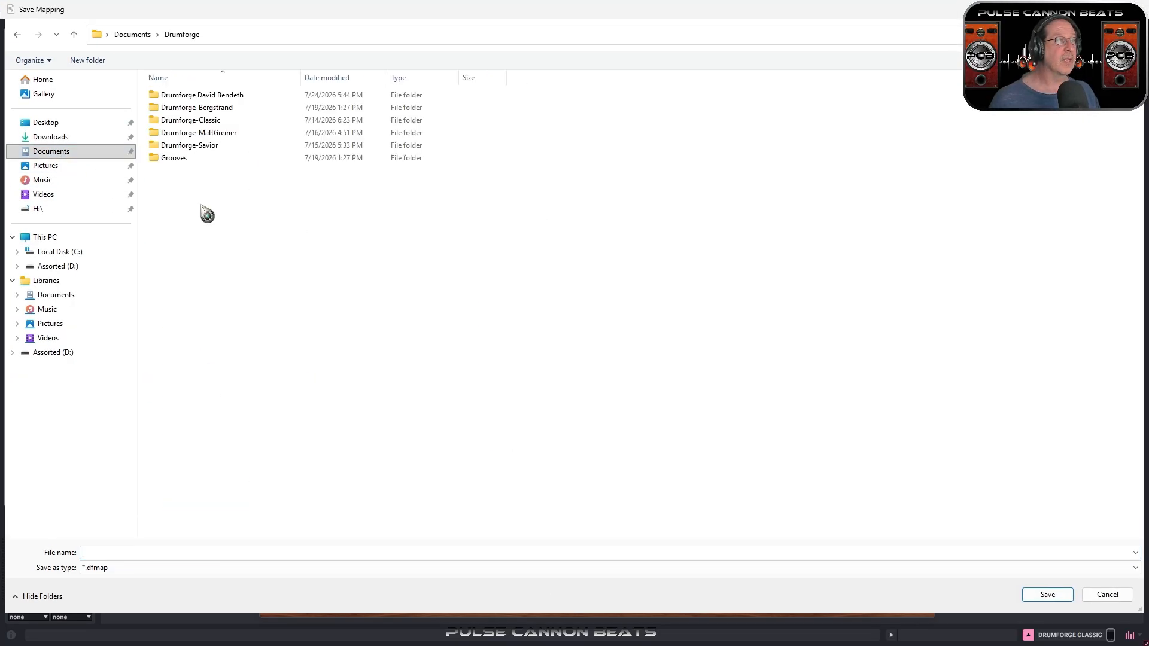
double_click(203, 120)
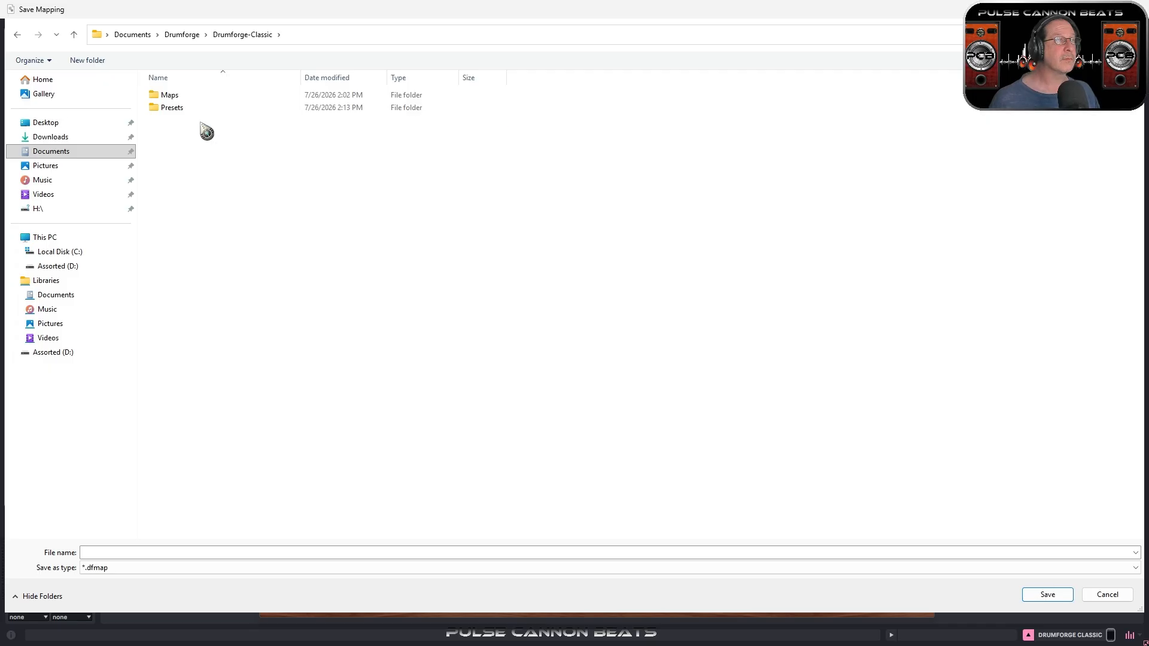
click(175, 97)
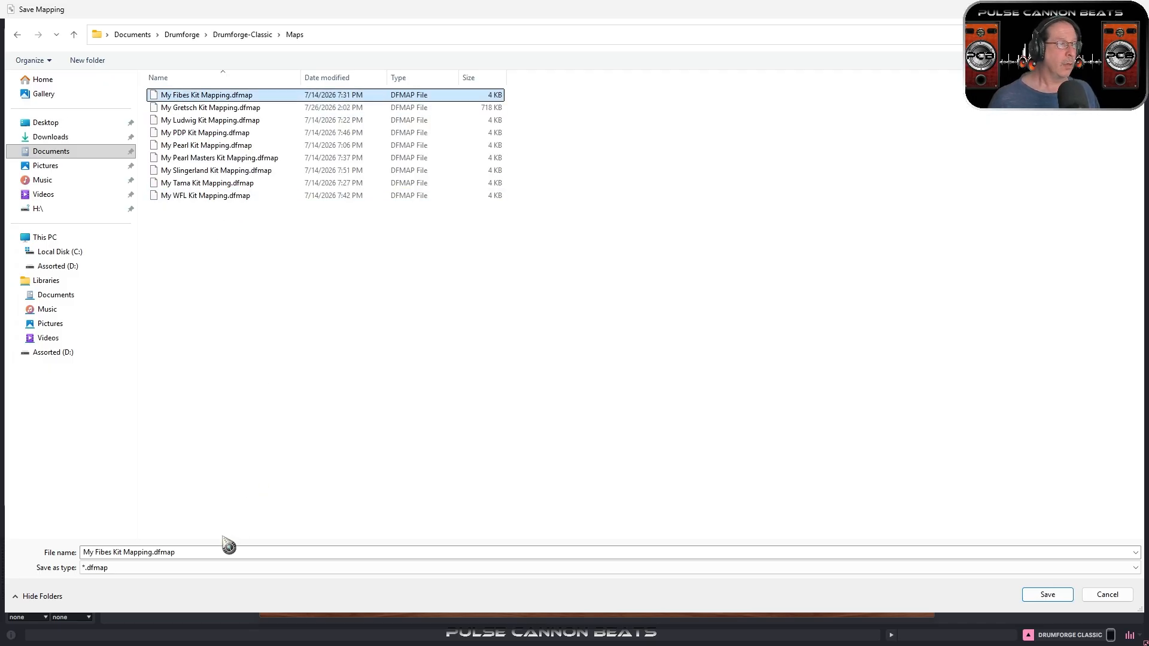
click(208, 552)
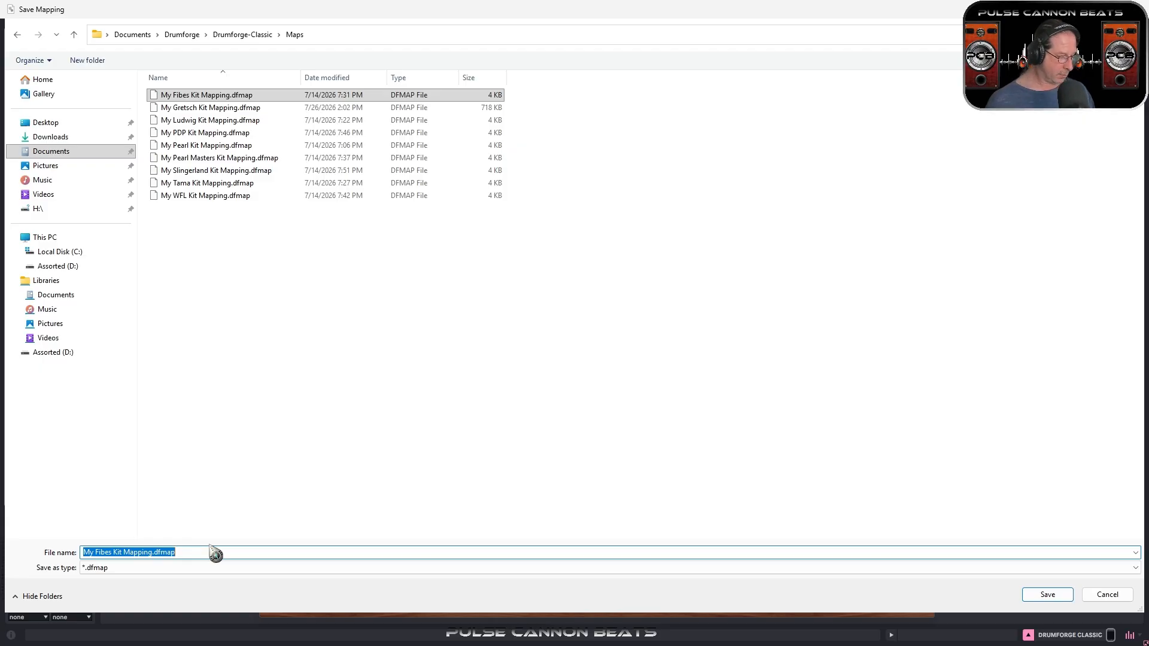
text(My DCDC Kit)
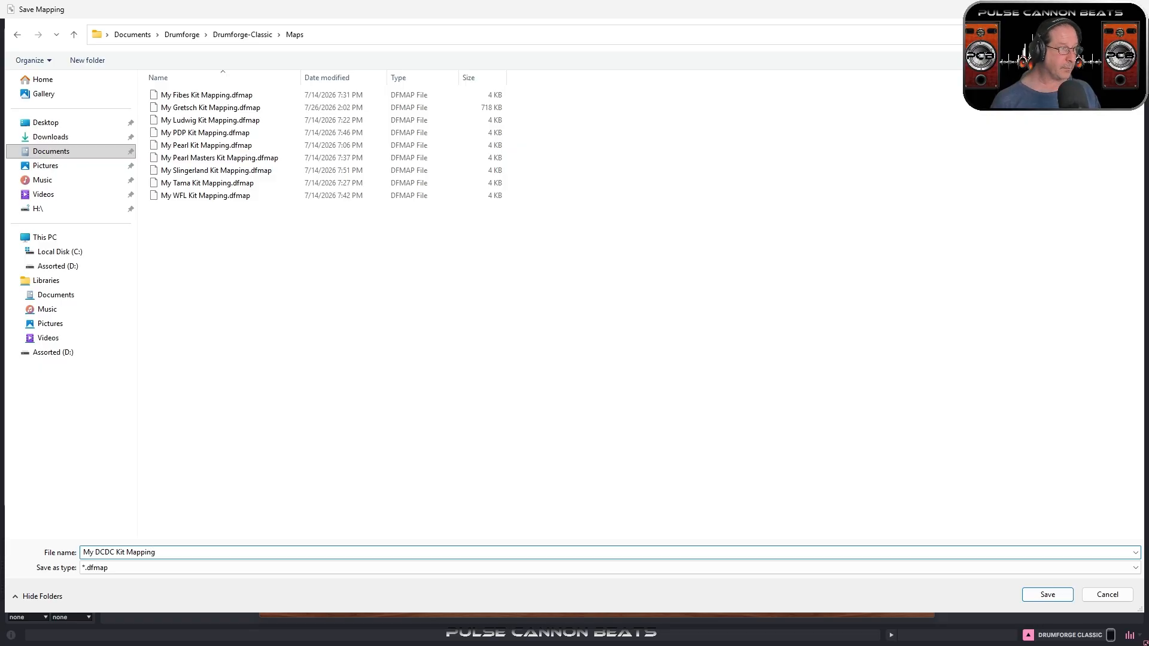
click(1046, 597)
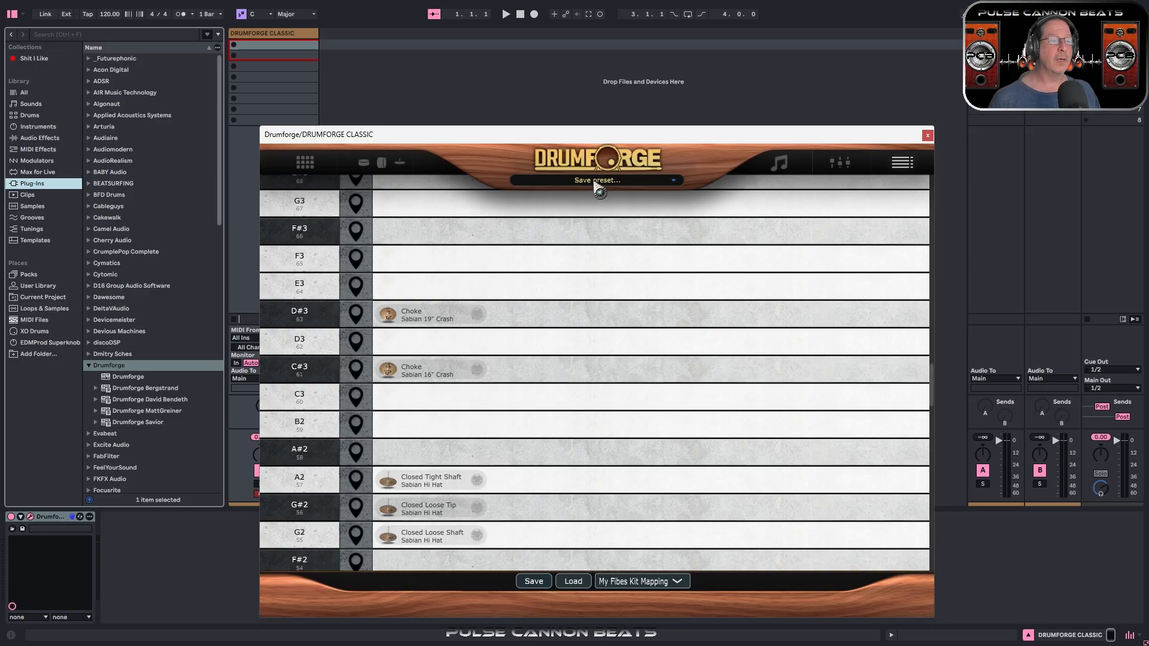
Step: Check the preset list for the saved DCDC kit from both the MIDI mapping view and the kit grid
click(596, 181)
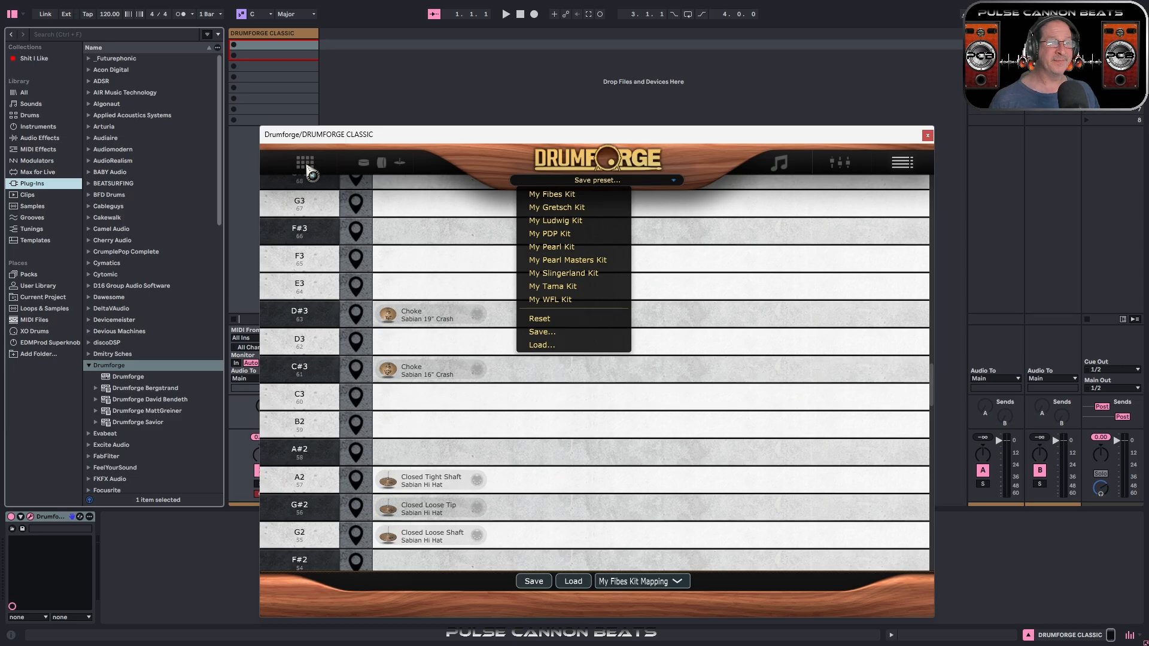
click(305, 165)
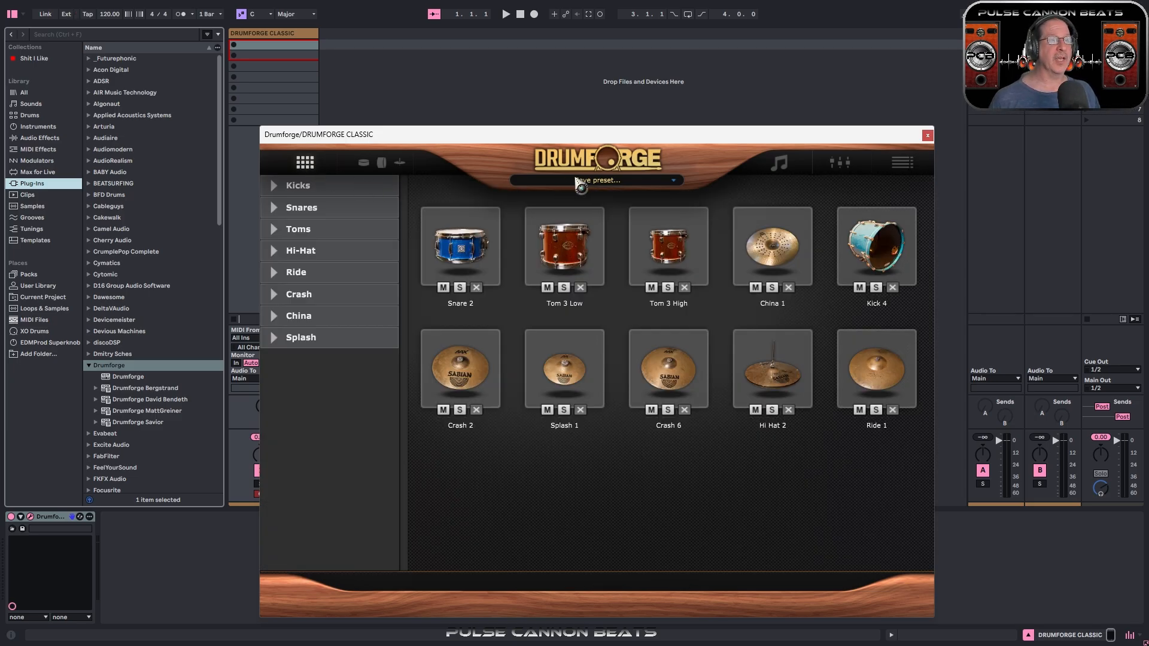
click(591, 183)
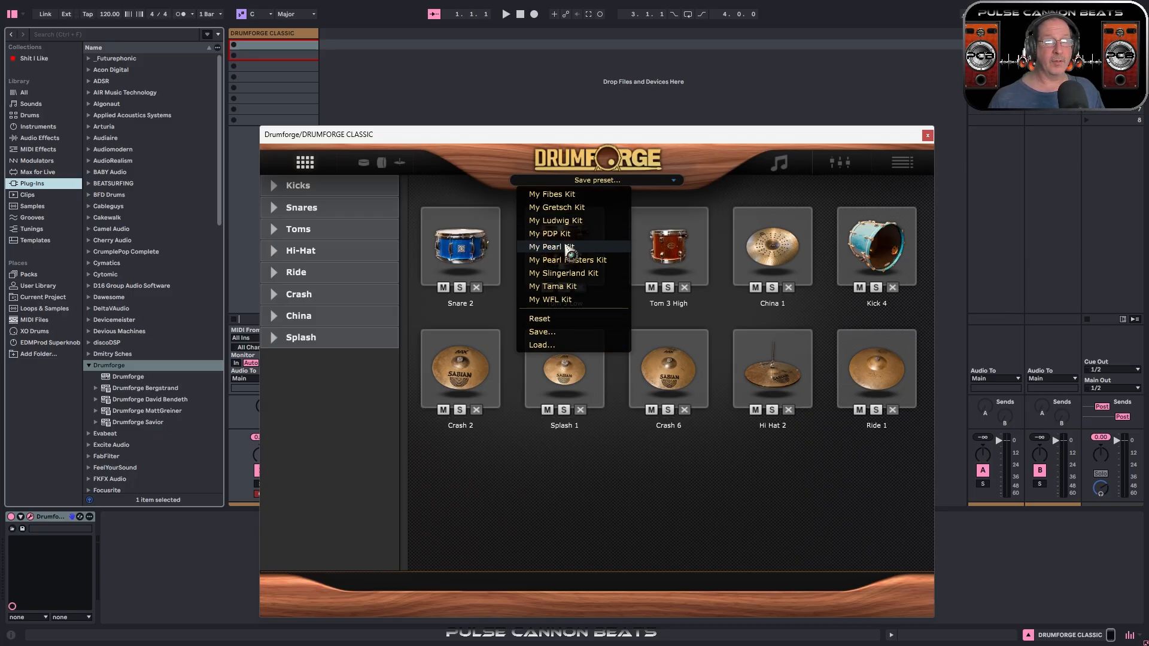
click(496, 171)
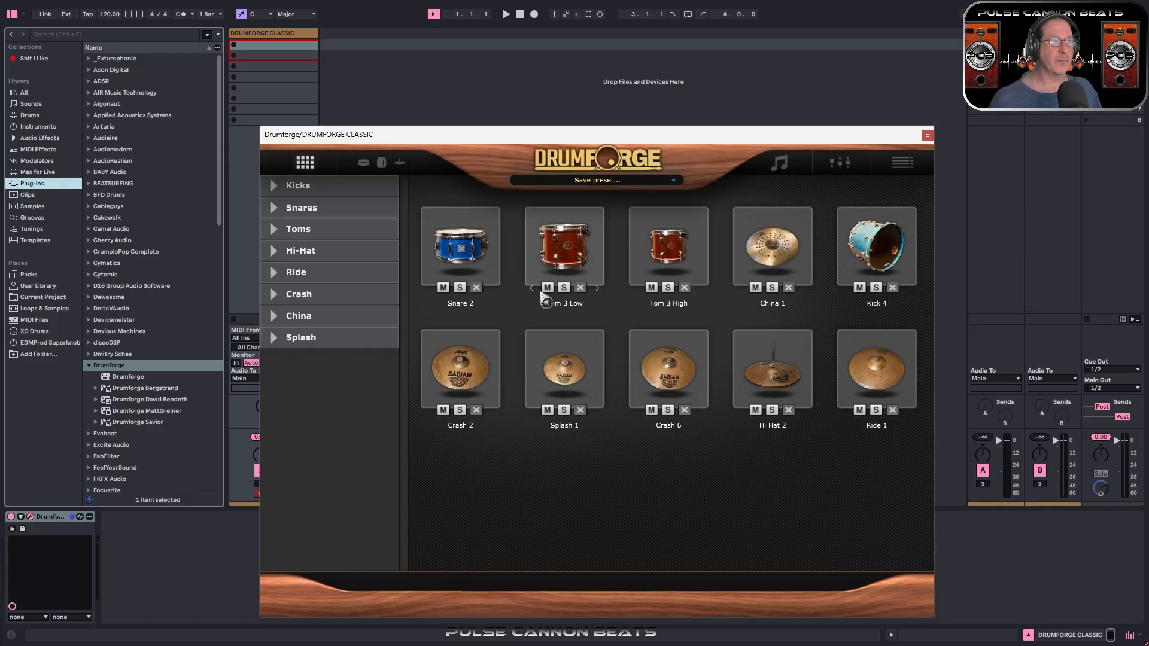
Step: Close and reopen the Drumforge plug-in window, recheck its preset list, and collapse the Kicks category
click(927, 135)
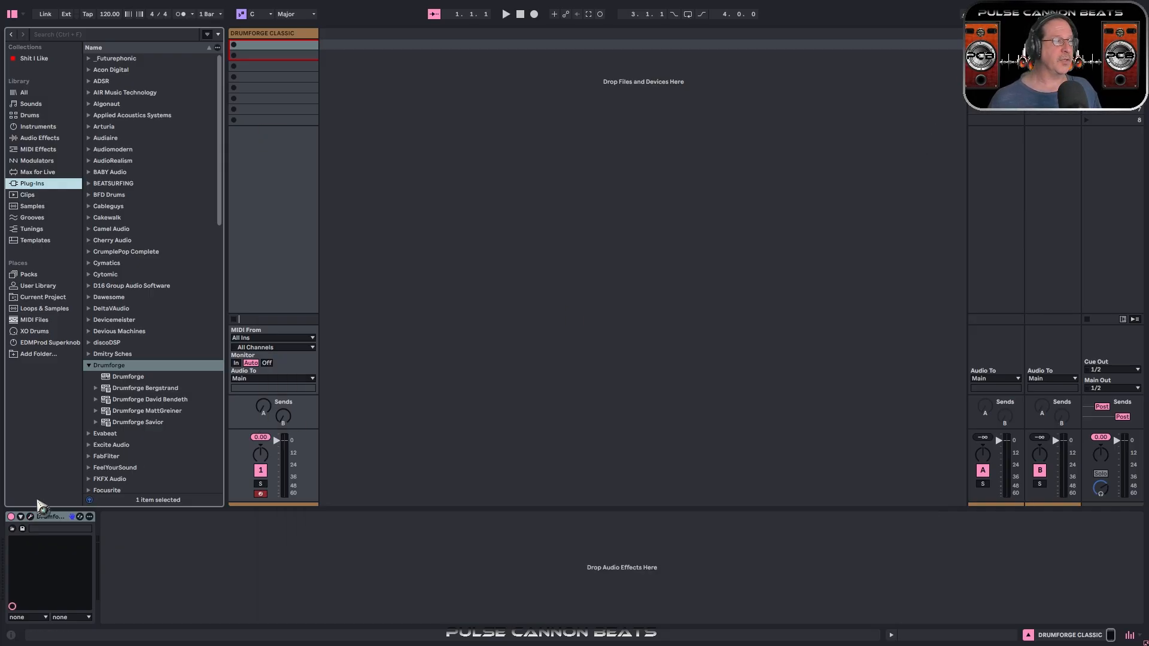
click(30, 517)
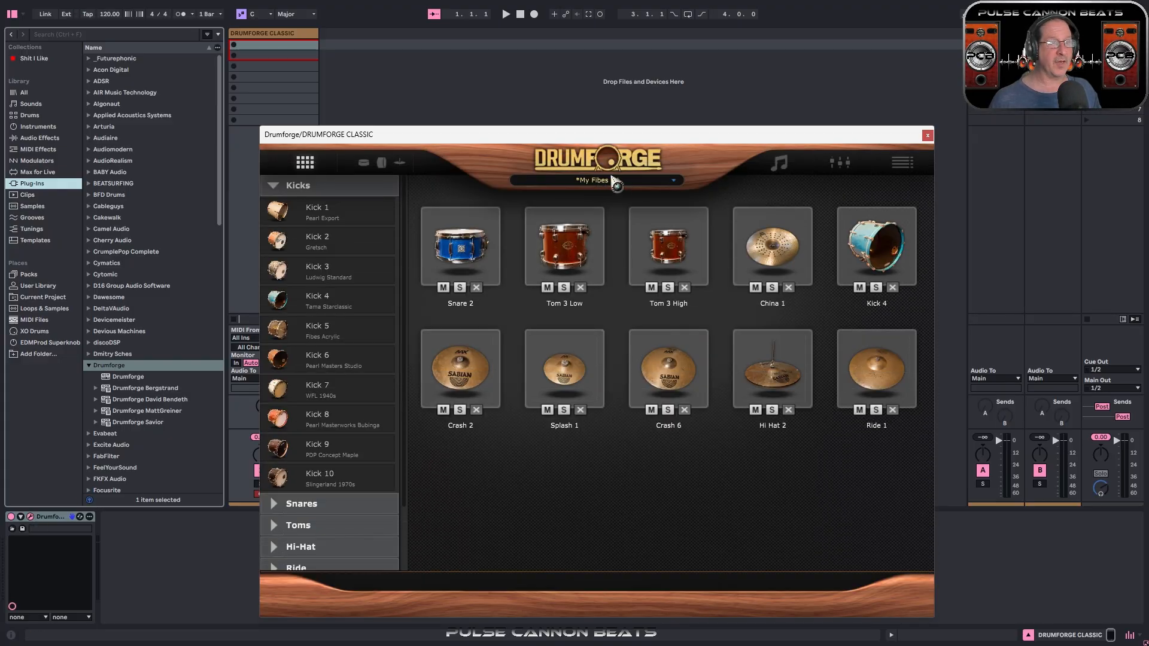
click(601, 181)
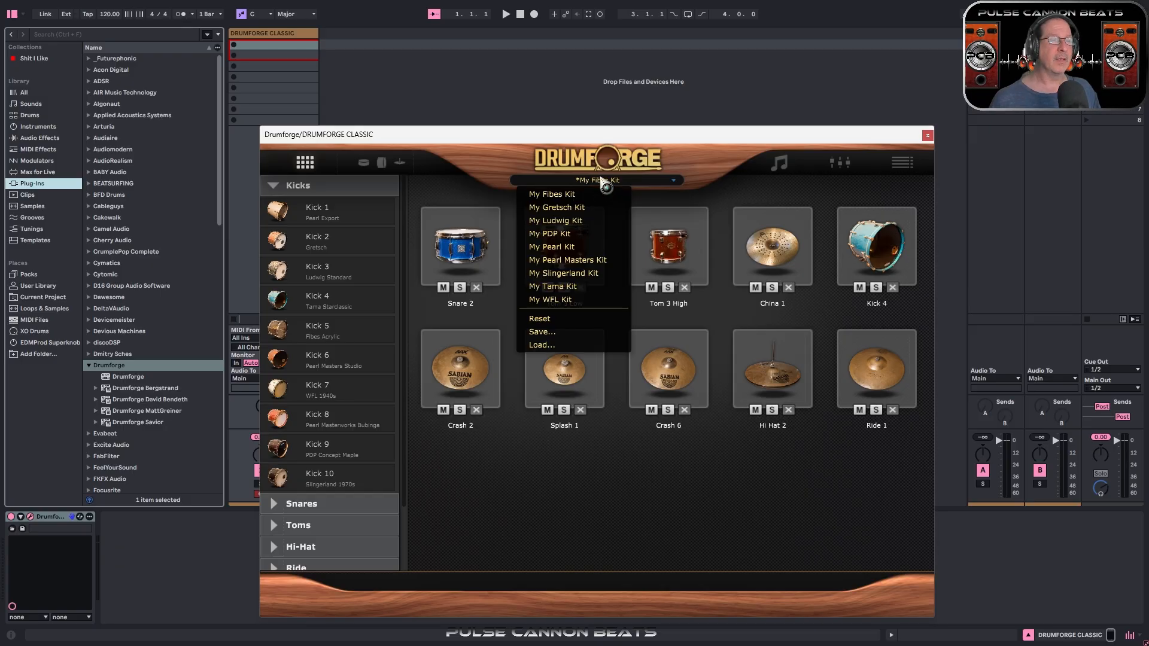
click(498, 172)
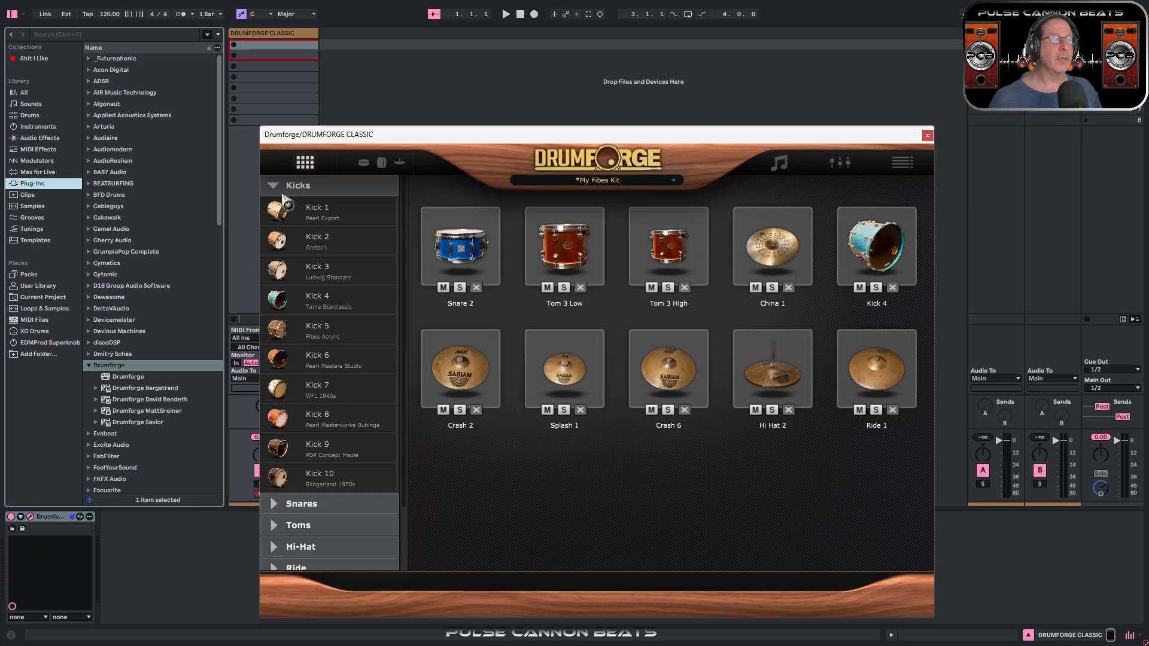
click(275, 187)
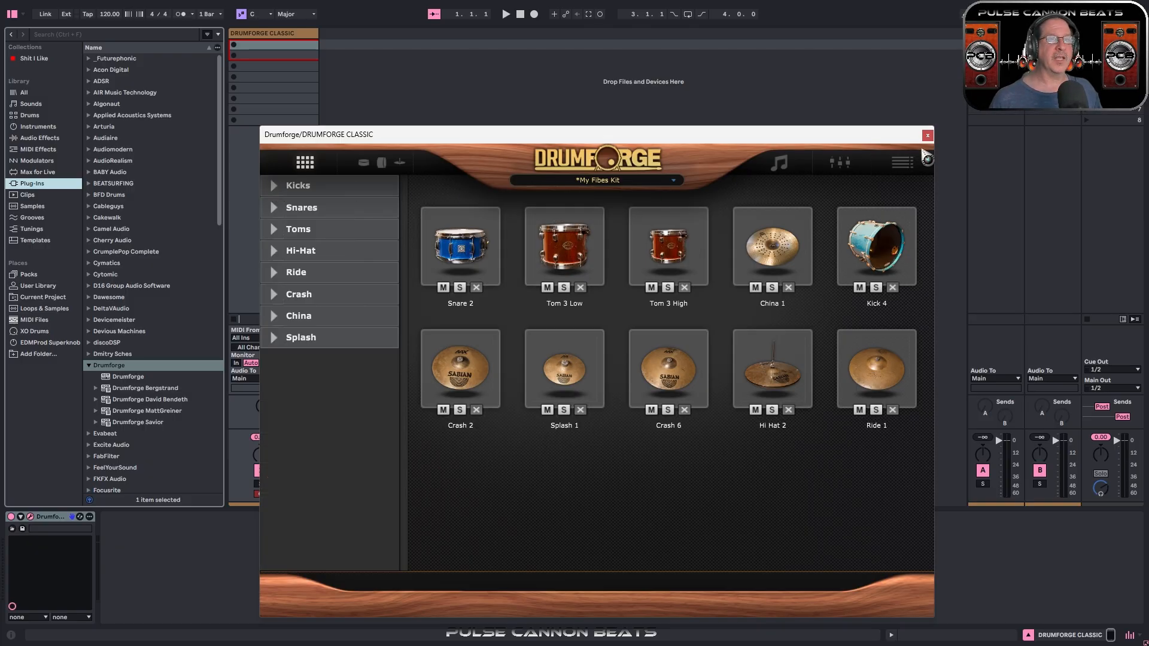
Step: Reopen the plug-in window once more, check the preset list and the MIDI mapping list, and return to the kit grid
click(927, 135)
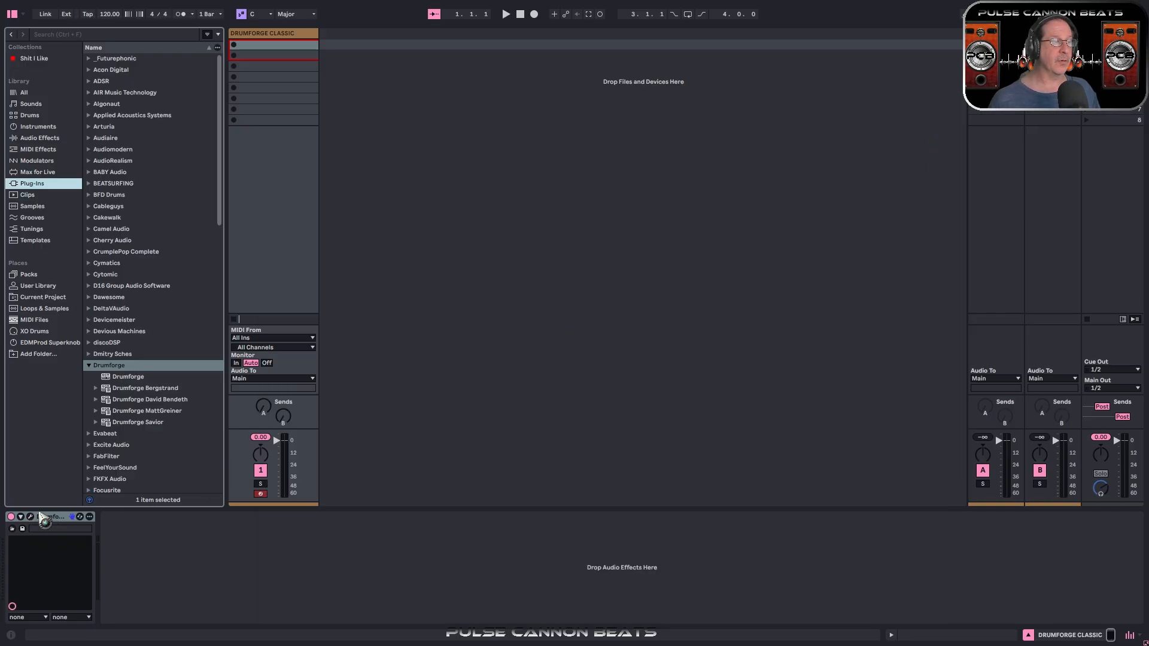
click(31, 517)
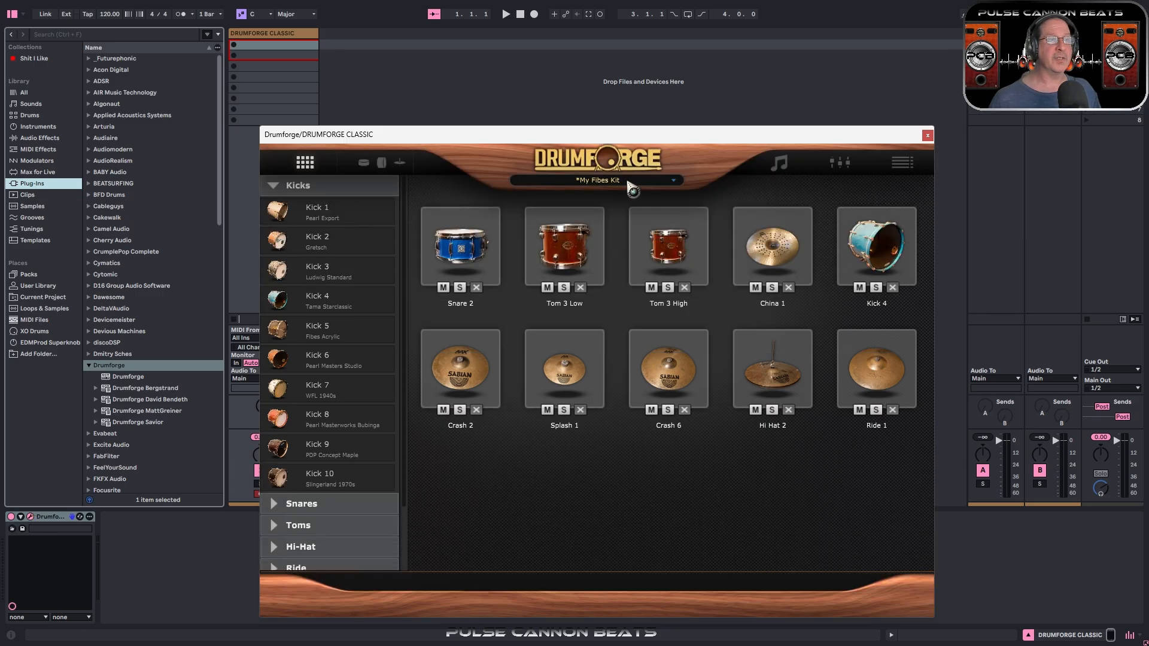
click(629, 181)
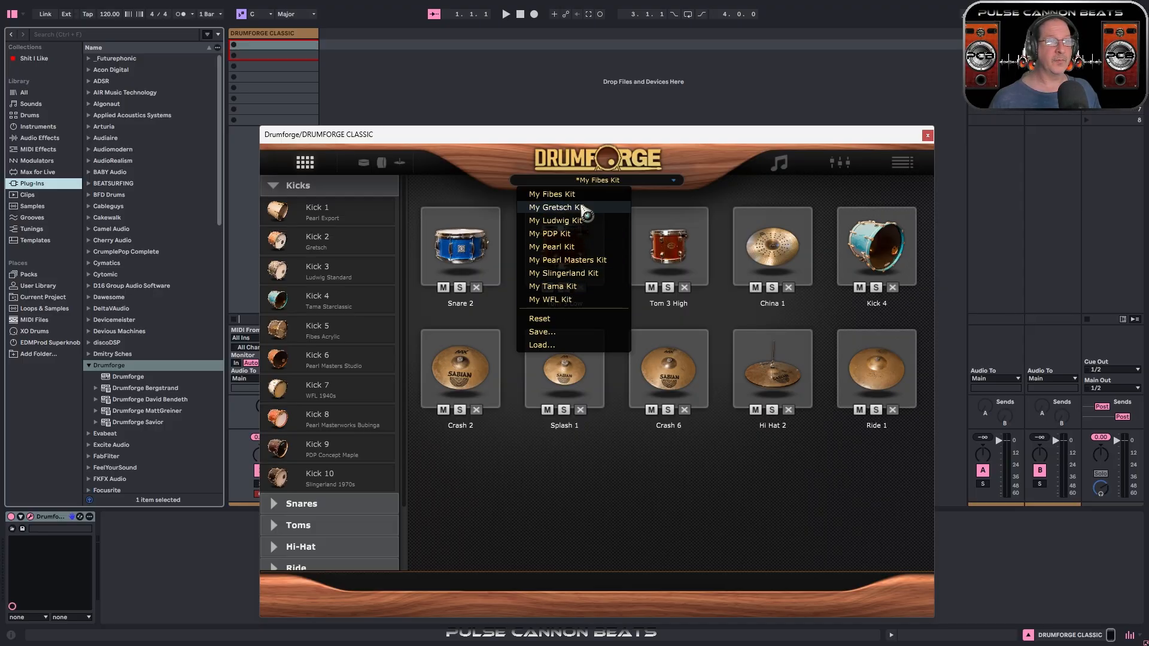
click(499, 164)
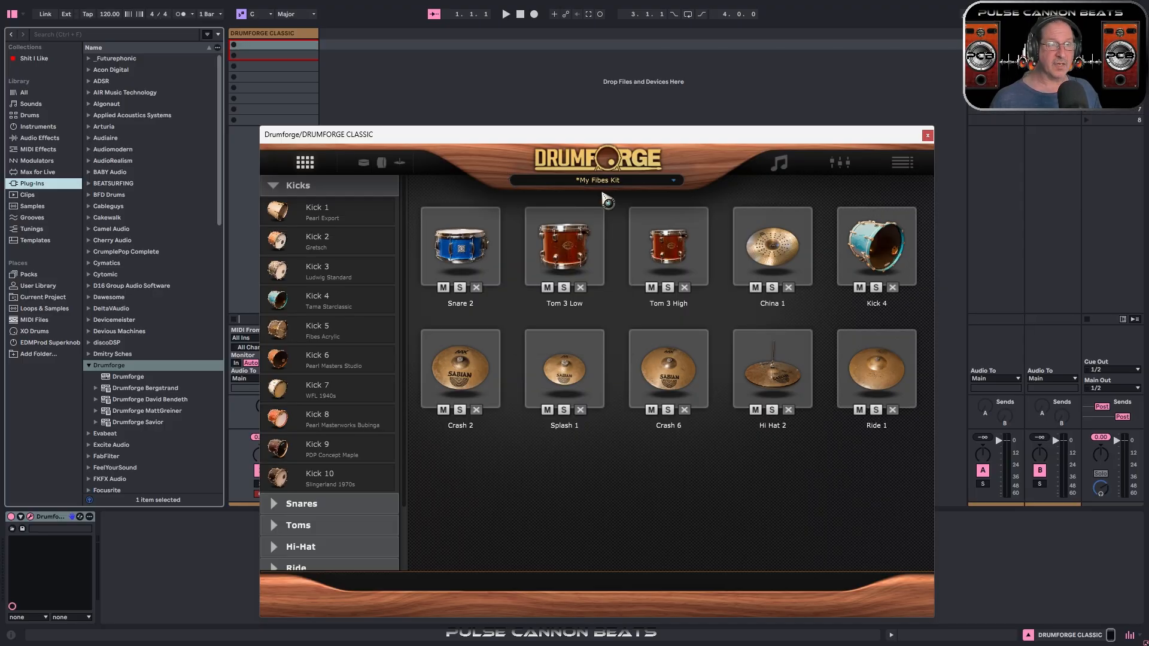
click(902, 162)
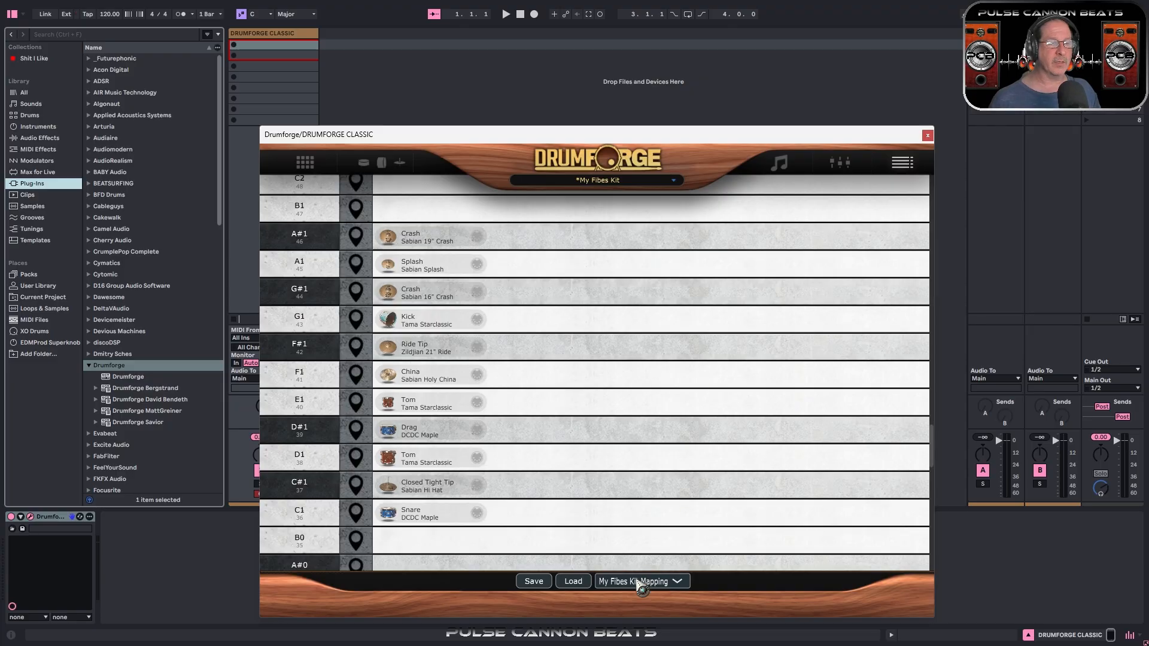
click(639, 582)
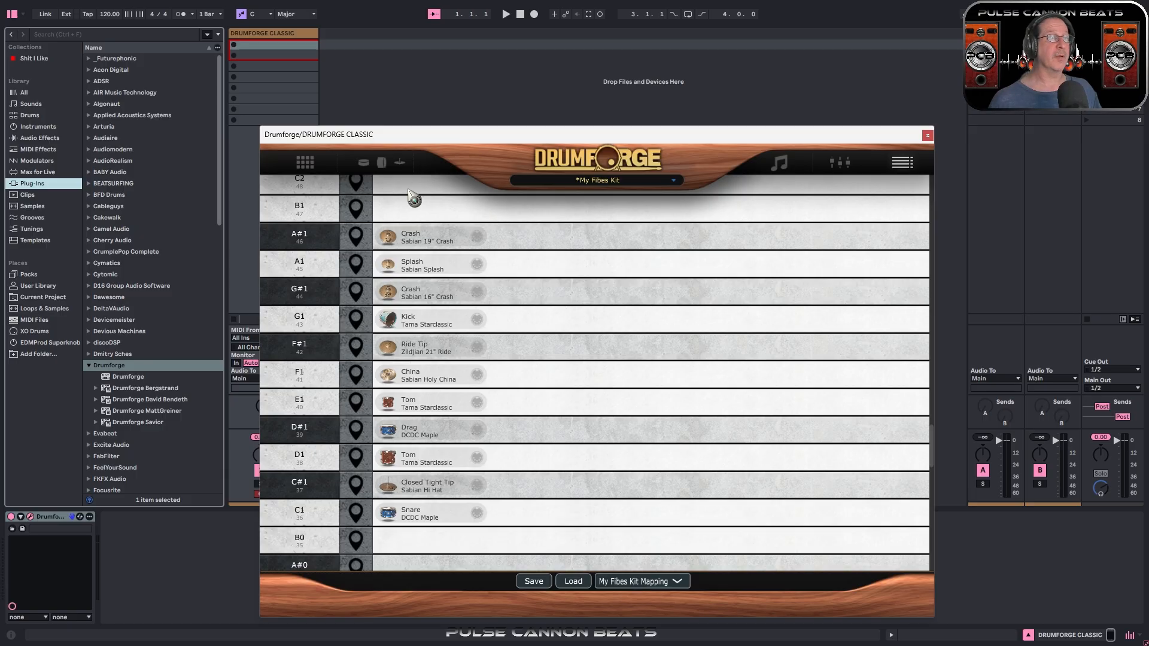
click(304, 161)
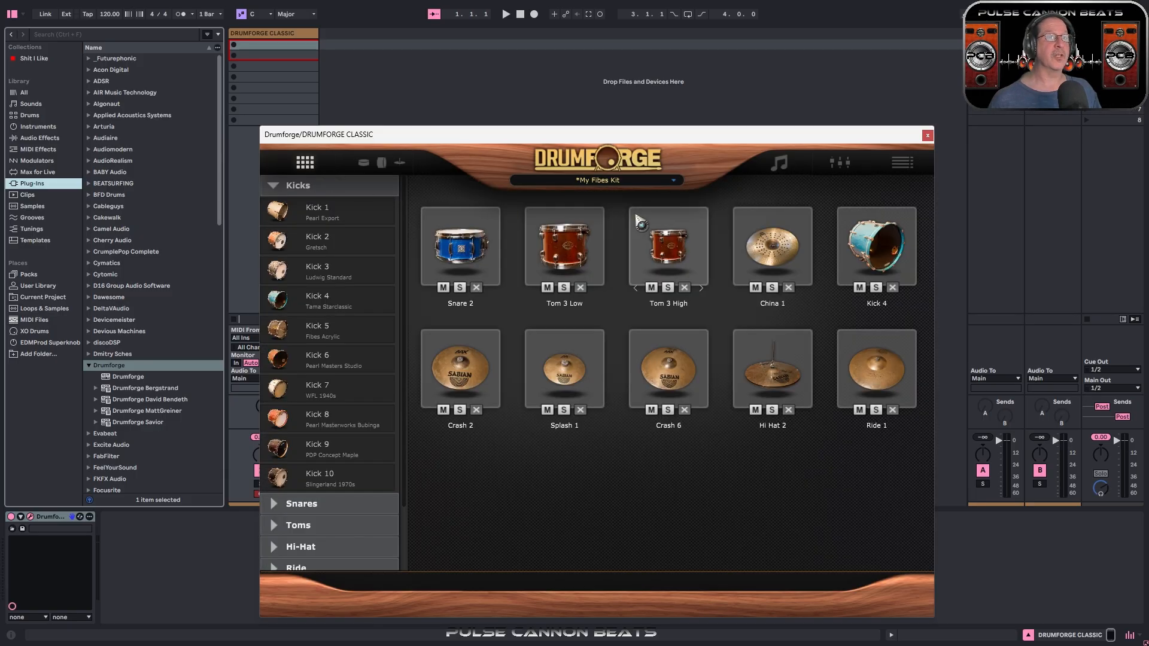
Step: Cut the Drumforge device from the DRUMFORGE CLASSIC track and load a fresh Drumforge instance from the plug-in browser
click(926, 135)
click(62, 530)
right_click(42, 521)
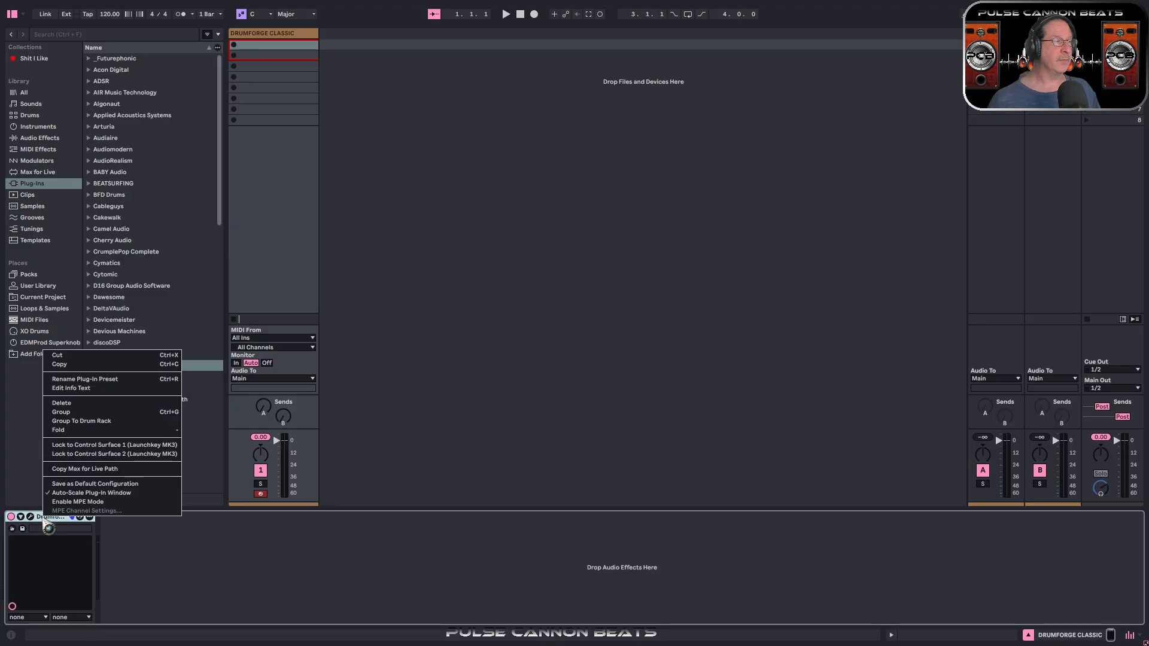
click(101, 356)
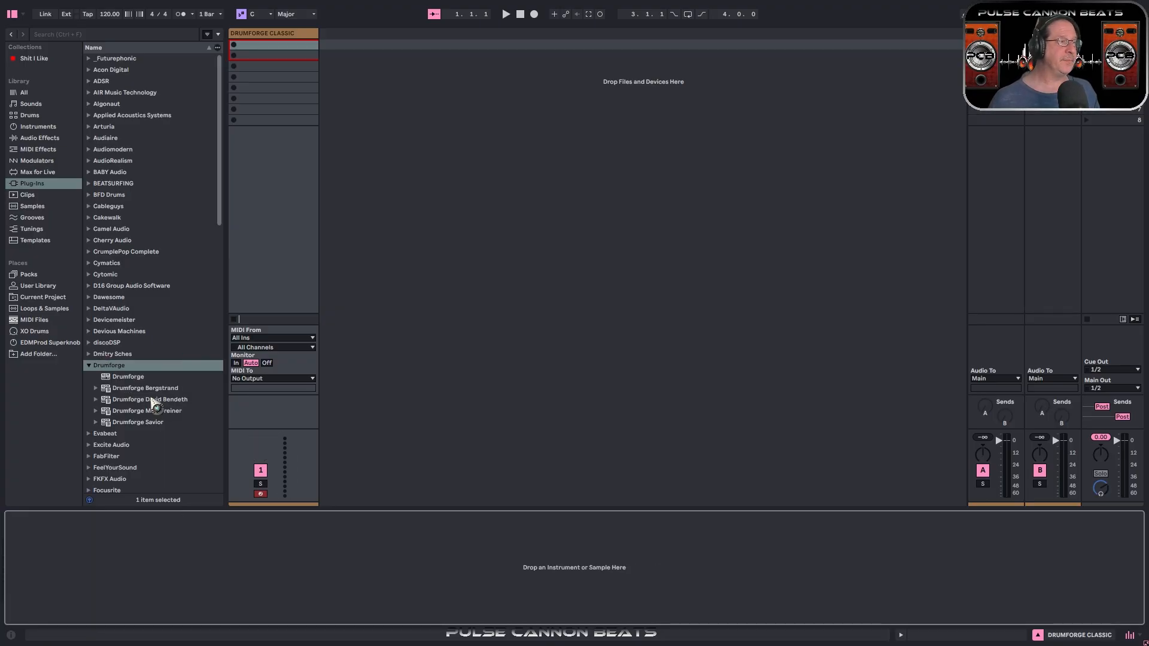
click(129, 377)
double_click(130, 377)
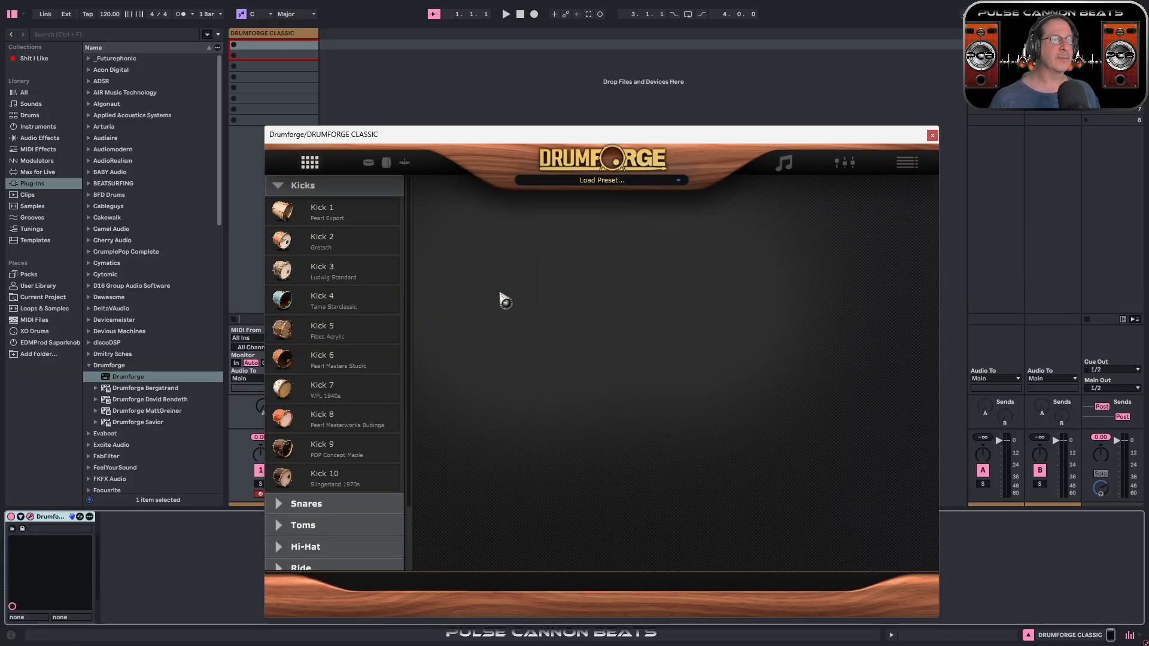
Step: Load the My DCDC Kit preset into the new Drumforge instance
click(279, 188)
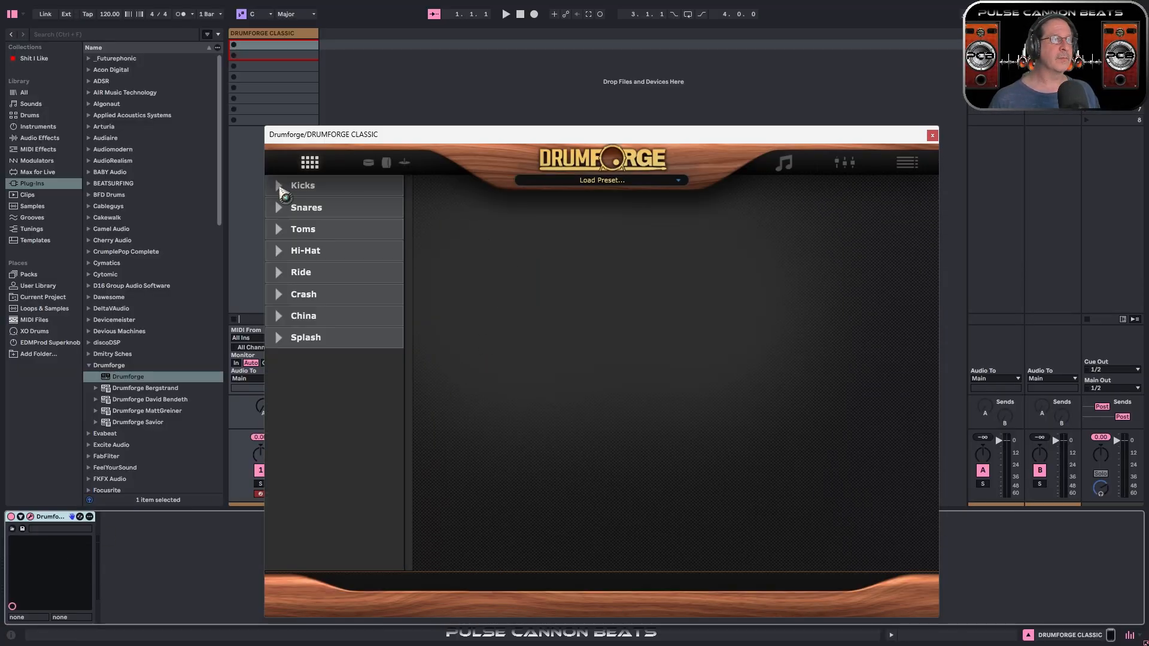
click(578, 181)
click(591, 196)
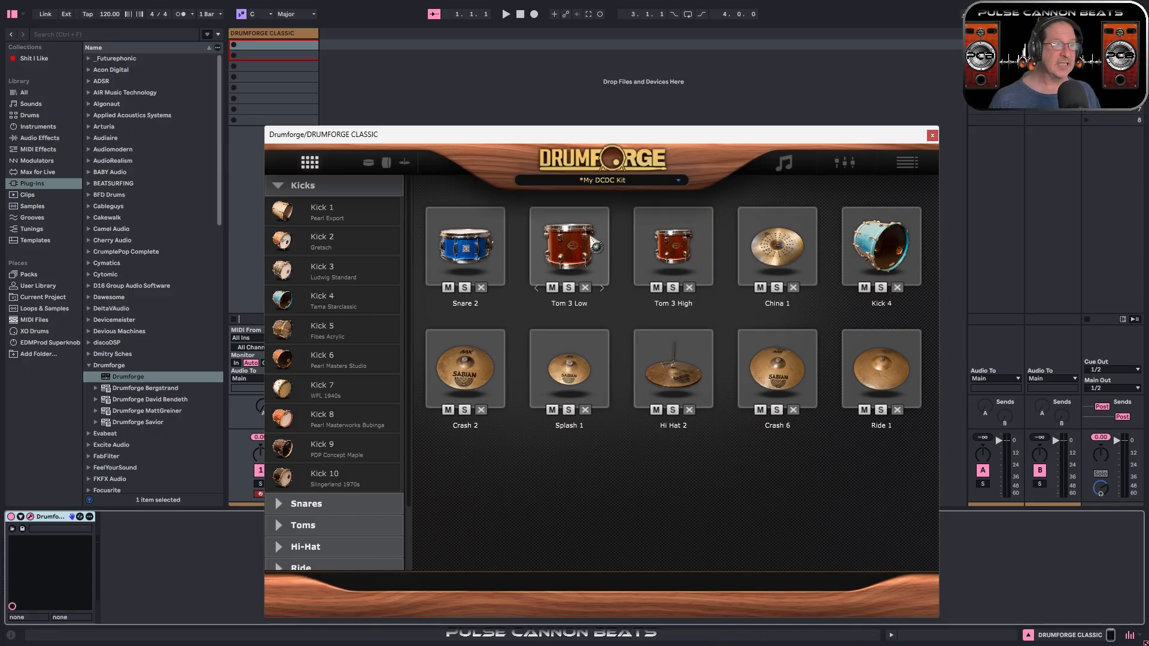
Step: Look through the MIDI mapping of the loaded DCDC kit for note assignments across the octaves
click(906, 164)
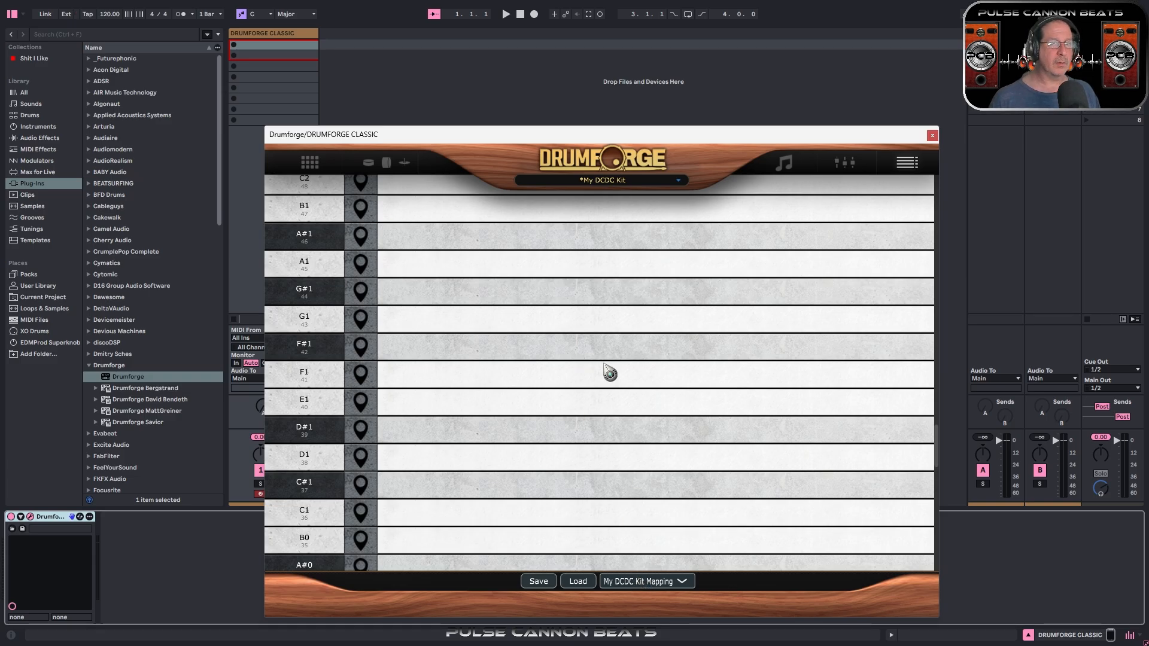
scroll(607, 383, down, 8)
scroll(604, 401, up, 10)
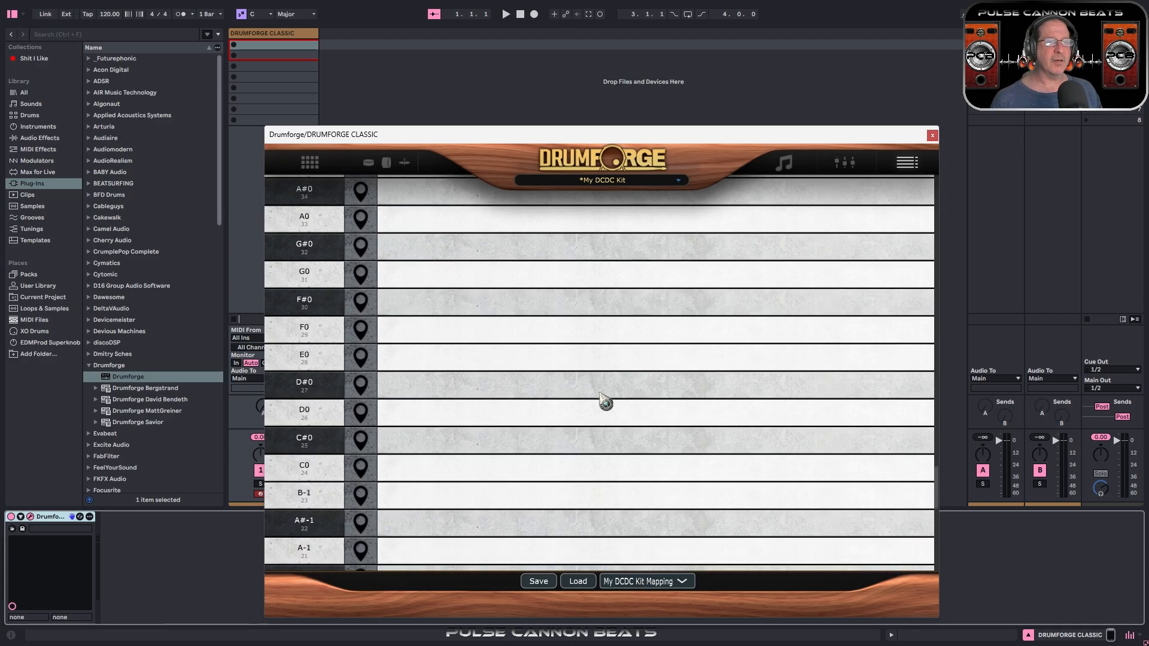
scroll(603, 401, up, 3)
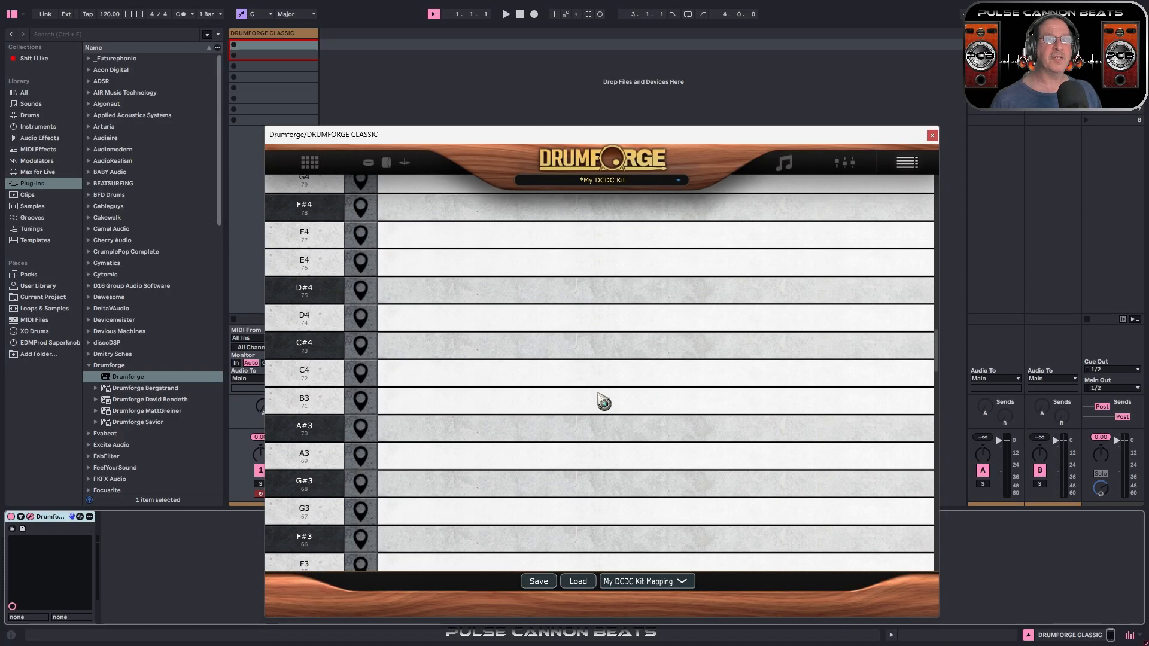
scroll(597, 420, down, 4)
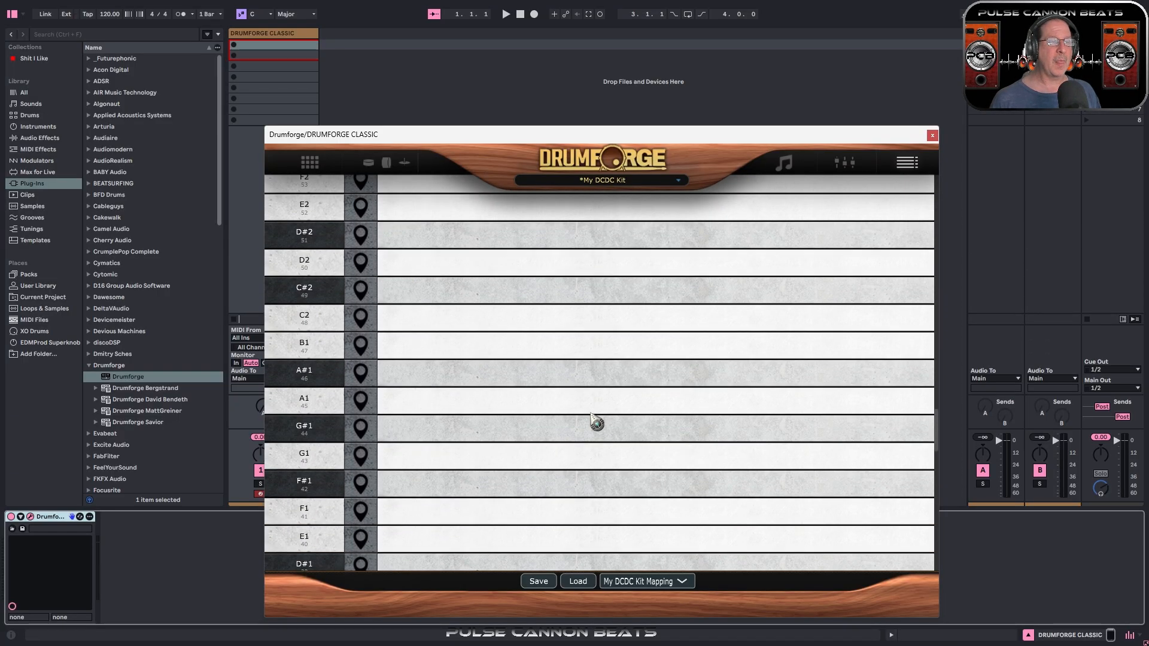
Step: Load the saved My DCDC Kit Mapping from Documents/Drumforge/Drumforge-Classic/Maps and check the note assignments in the lower octaves
click(578, 581)
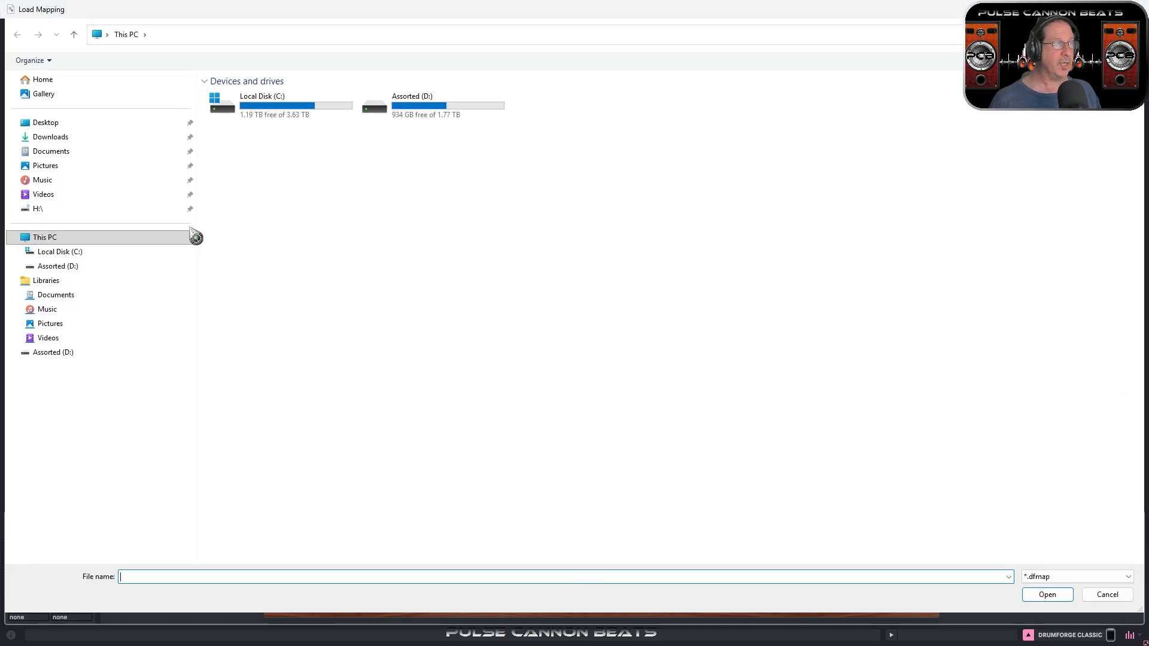
click(57, 151)
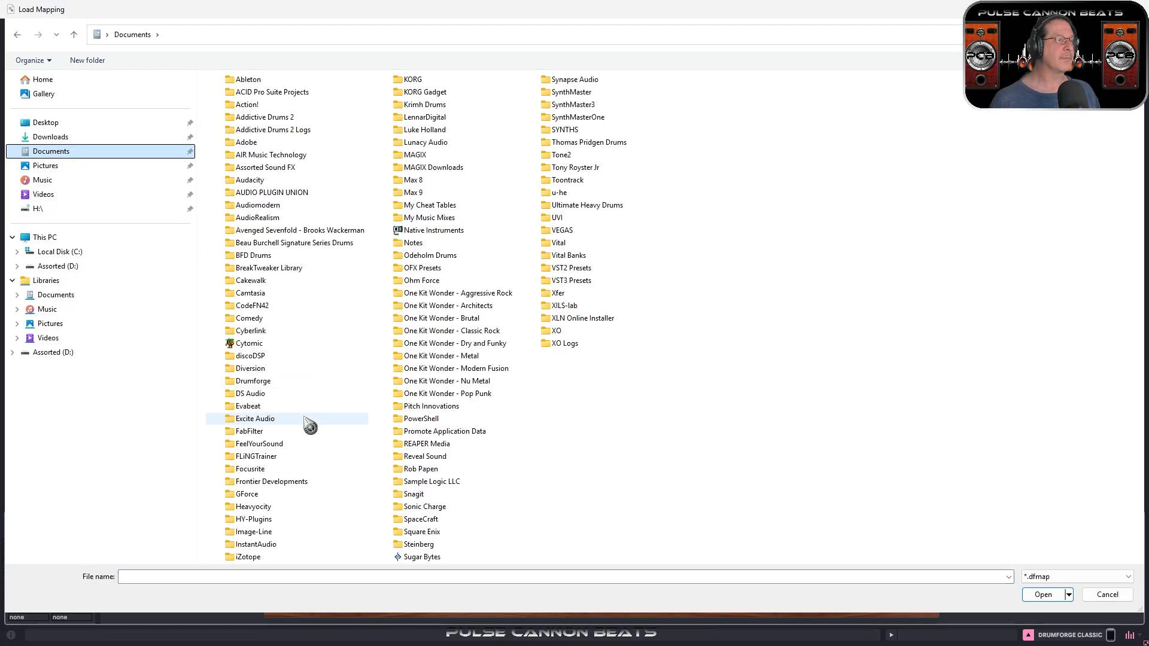
double_click(267, 389)
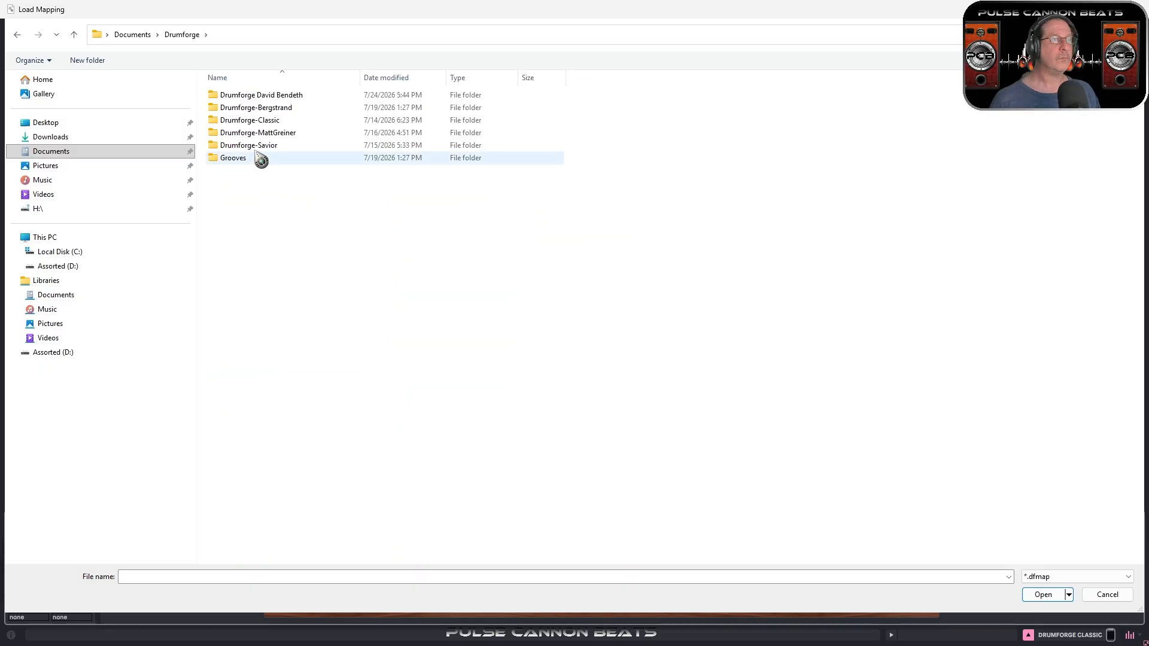
double_click(257, 121)
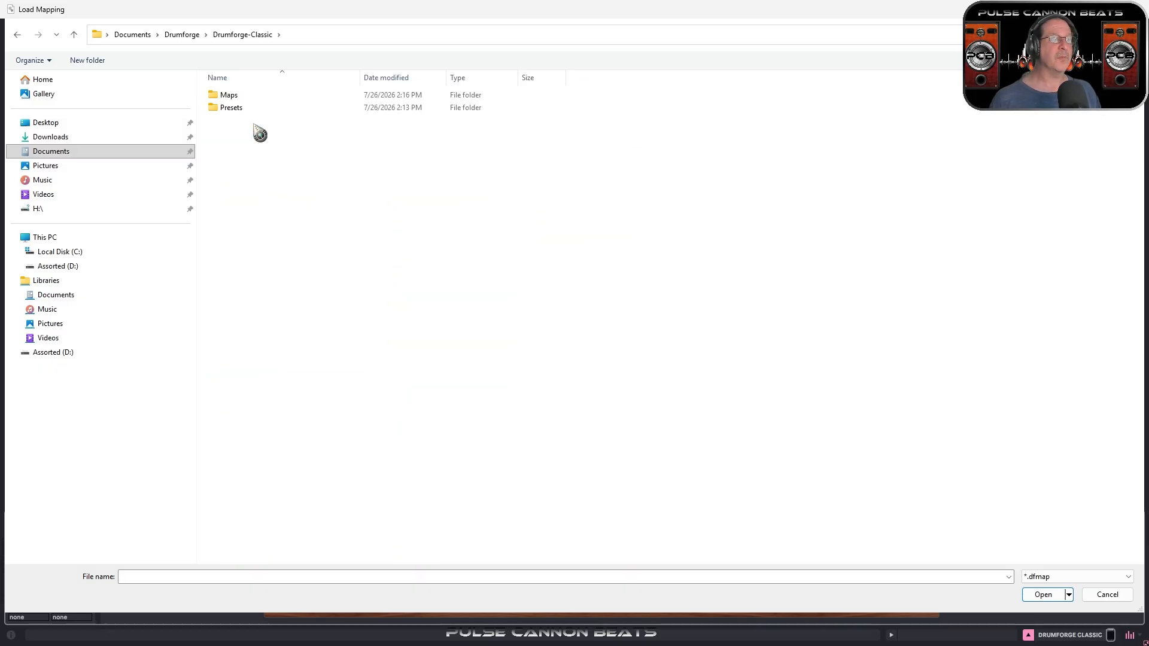
double_click(232, 96)
click(249, 97)
double_click(248, 97)
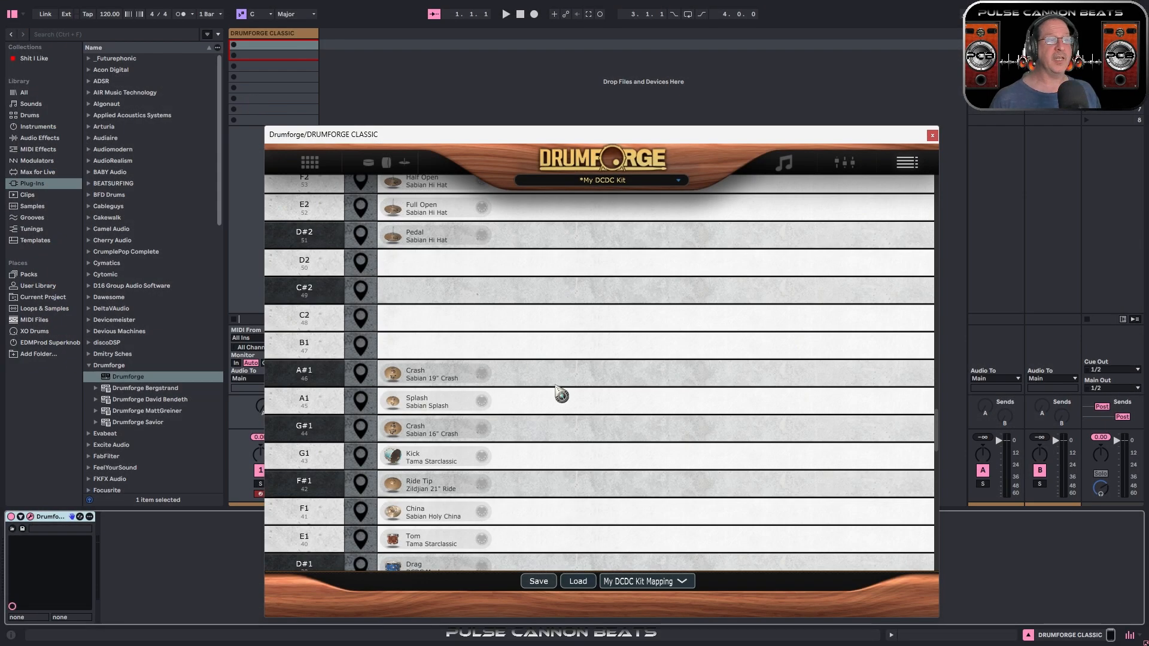
scroll(606, 450, down, 1)
scroll(611, 456, down, 2)
scroll(611, 456, up, 2)
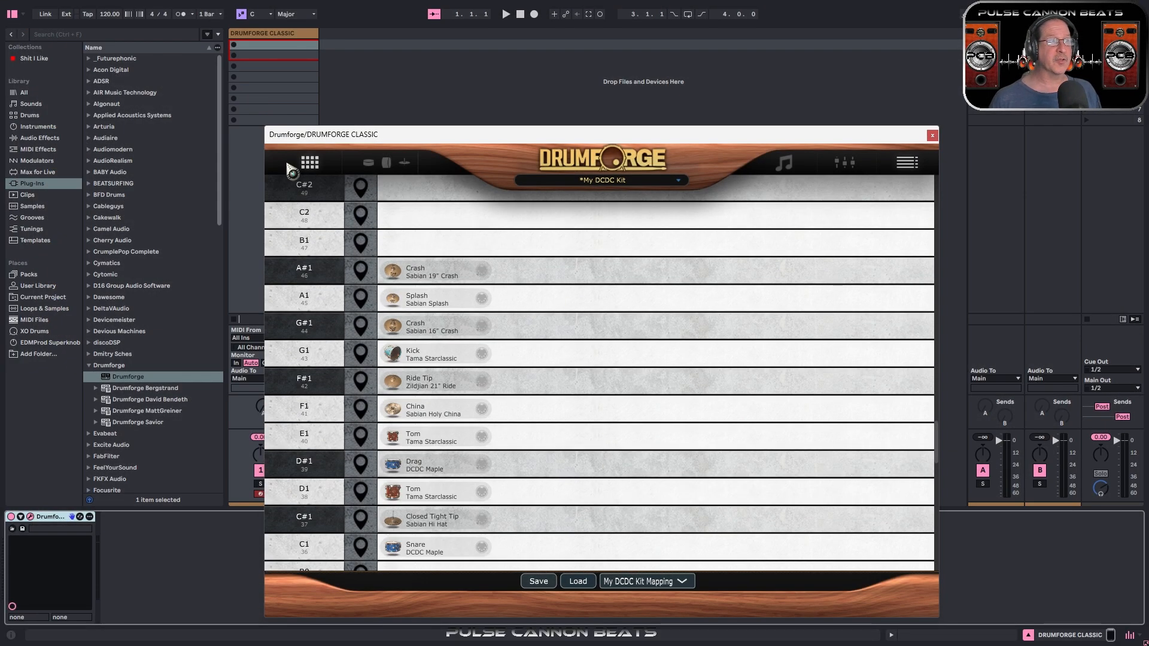
Step: Return to the kit grid and collapse the Kicks category so only the instrument category headings are listed
click(308, 166)
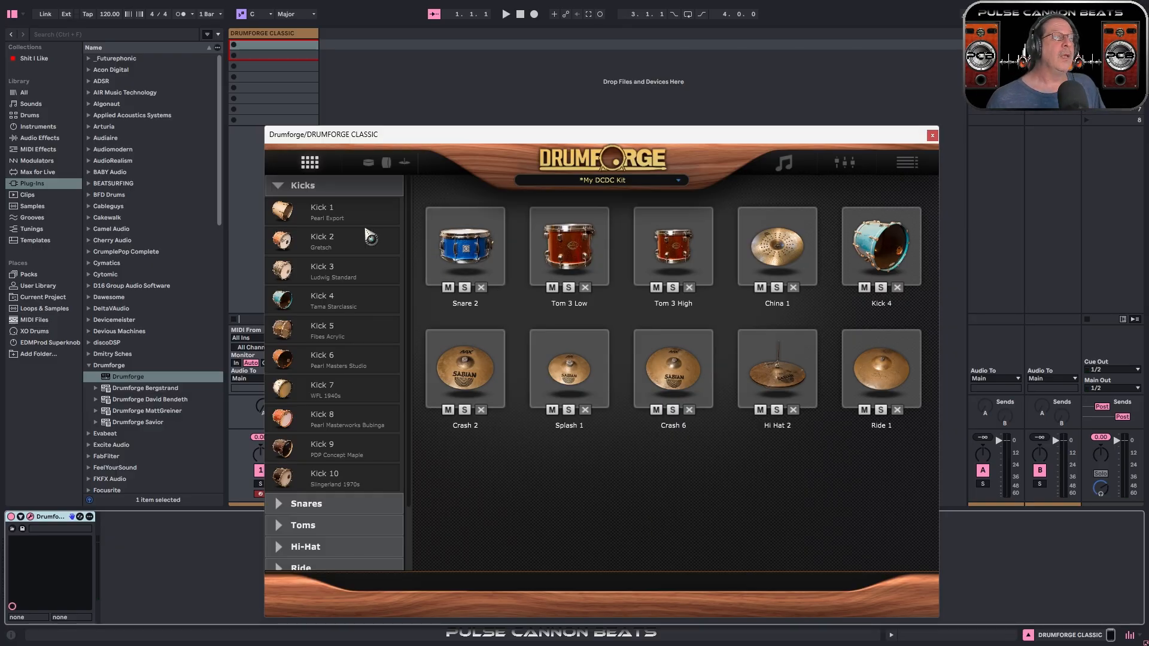
click(279, 187)
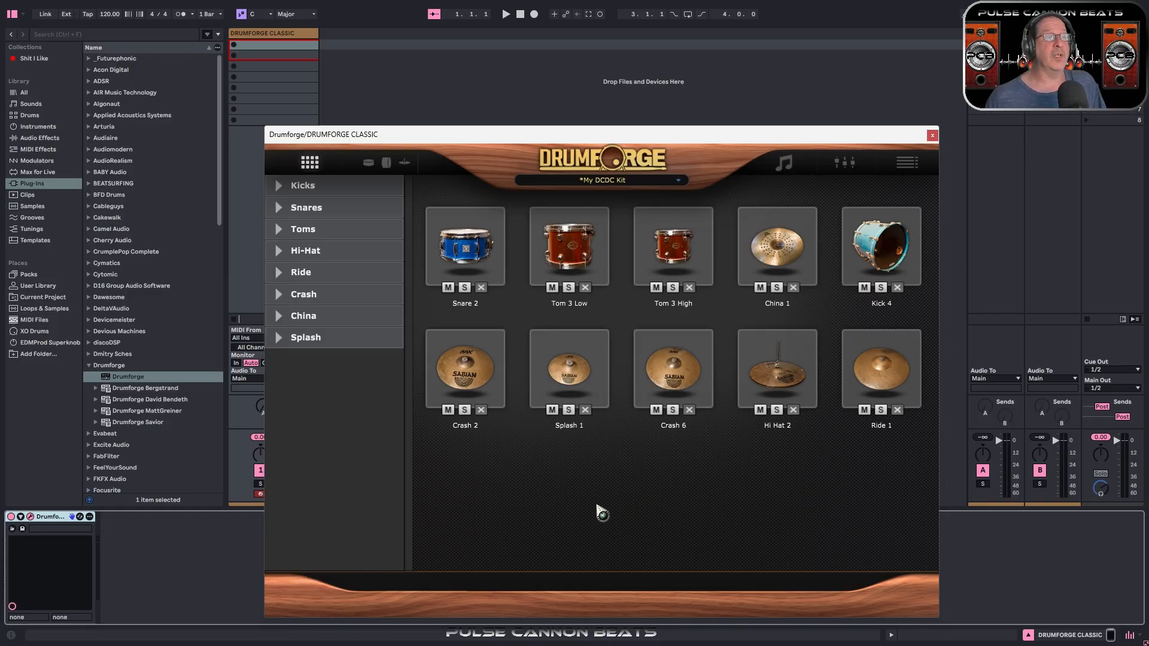
click(279, 187)
click(278, 188)
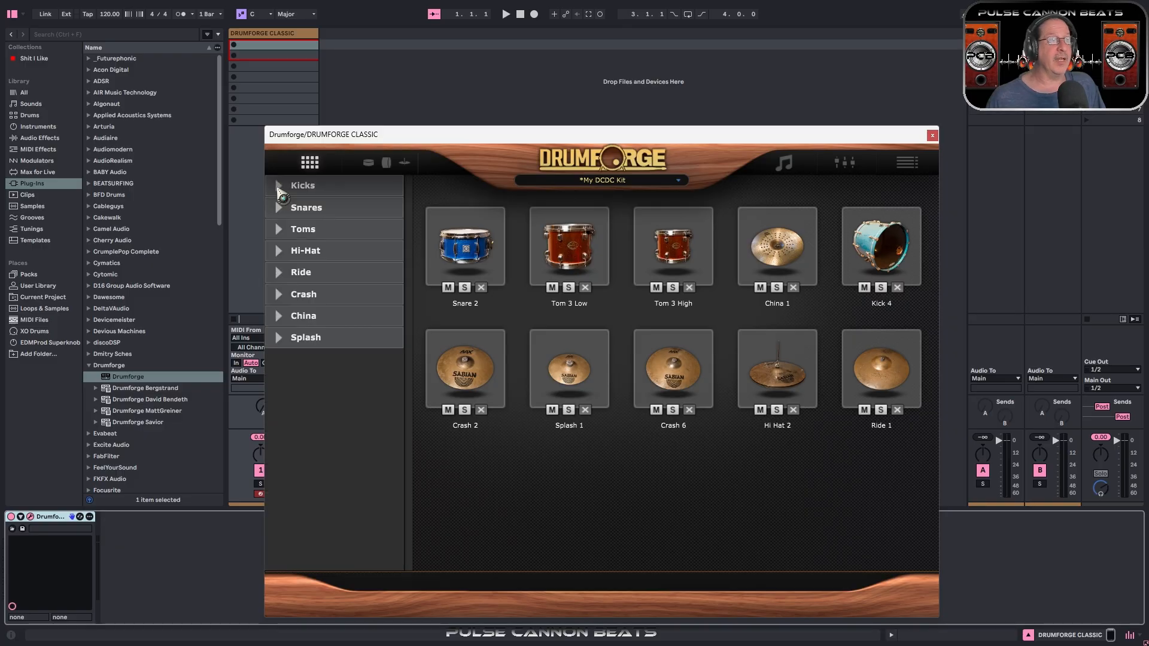